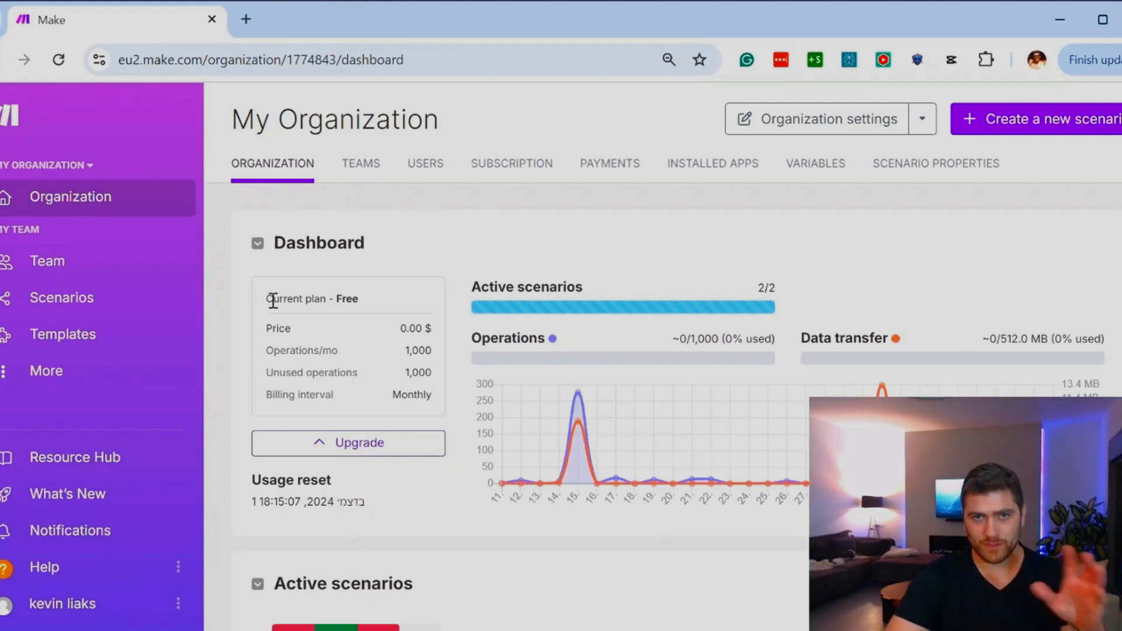
Step: Review the current plan, active scenarios and operations usage on the organization dashboard
left_click_drag(370, 304, 263, 287)
left_click(321, 293)
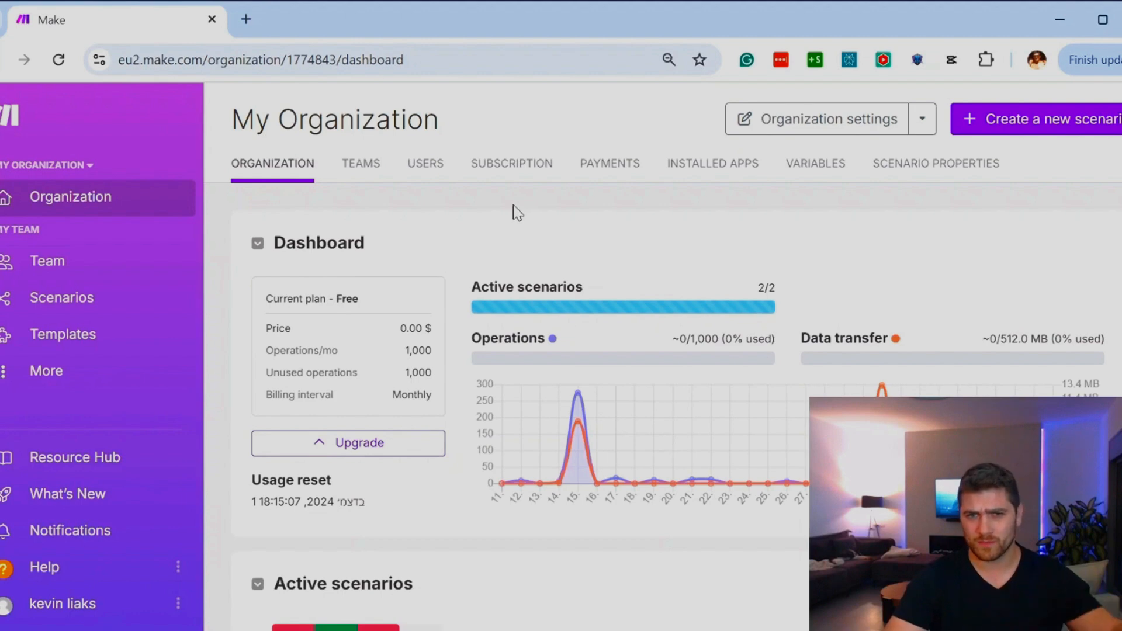
left_click_drag(473, 286, 757, 286)
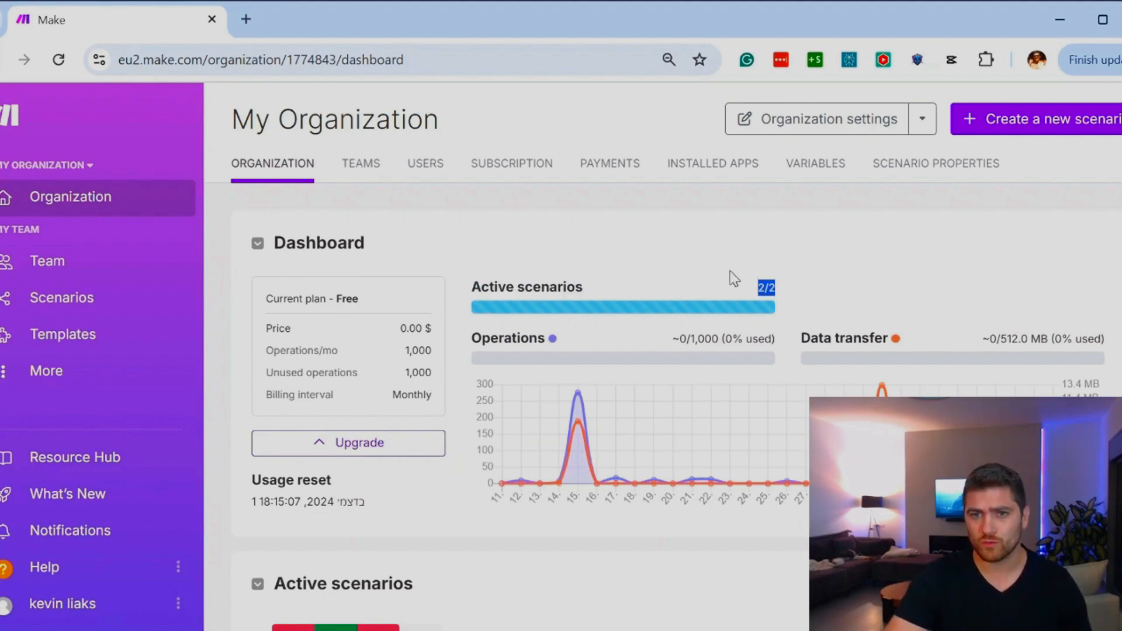
left_click(732, 278)
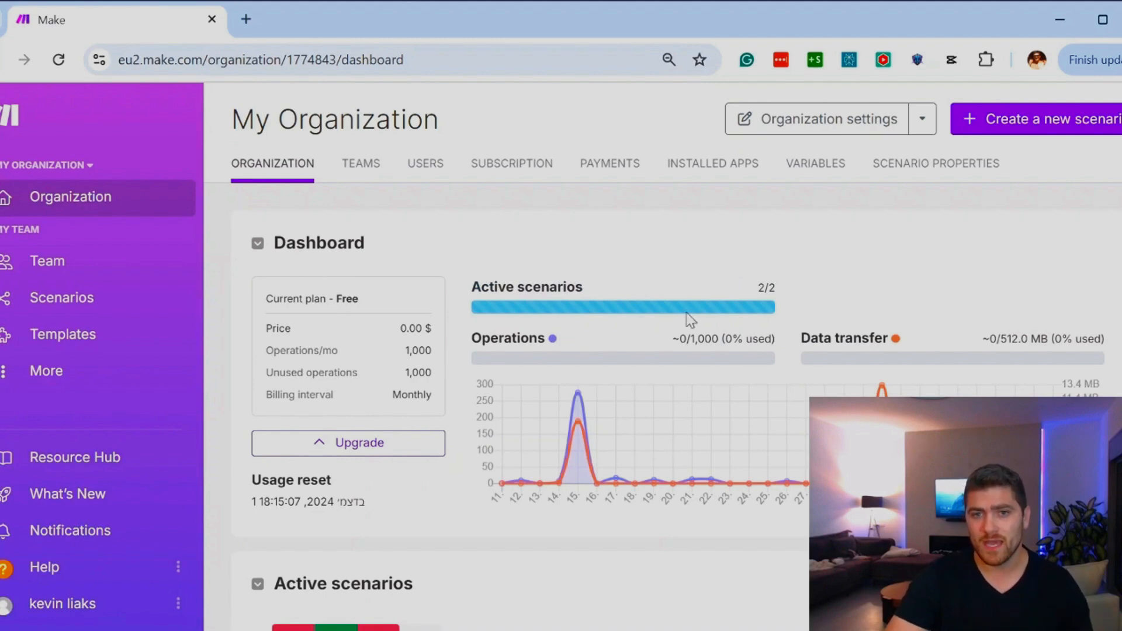
mouse_move(636, 351)
left_click_drag(673, 342, 719, 338)
left_click(726, 339)
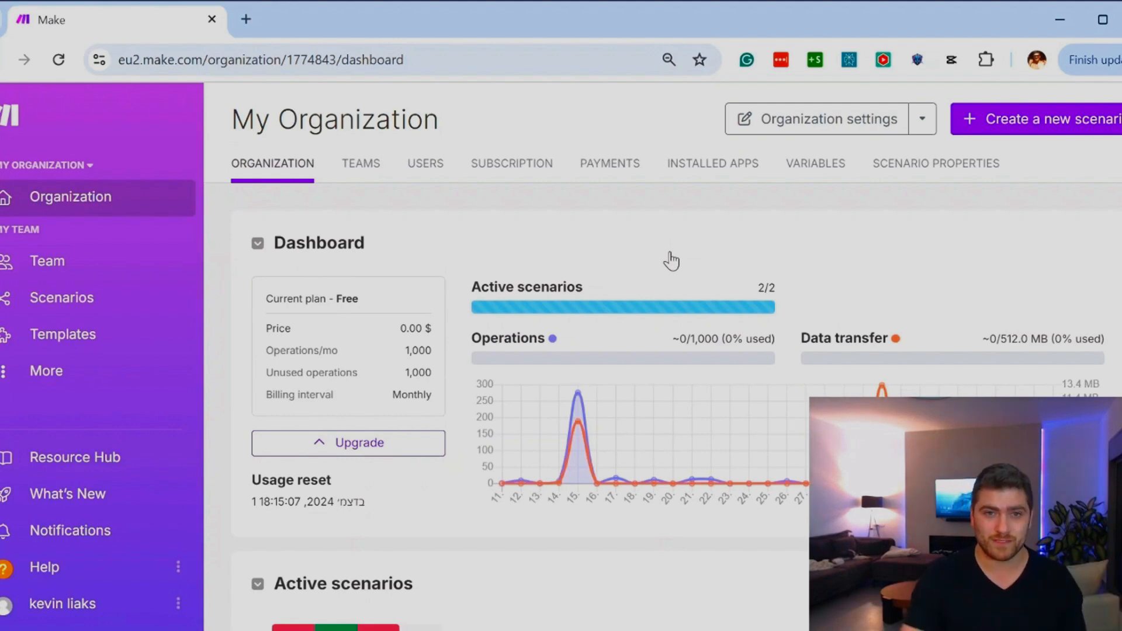
Step: Look through the organization's teams, users, subscription plans, payments and installed apps
left_click(363, 175)
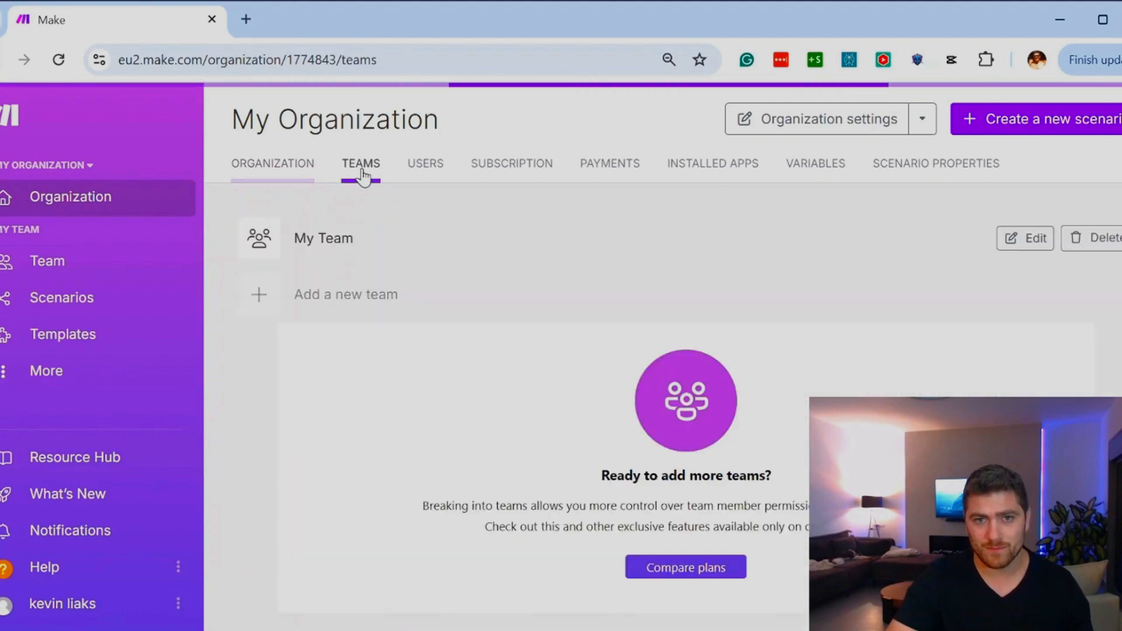
left_click(437, 185)
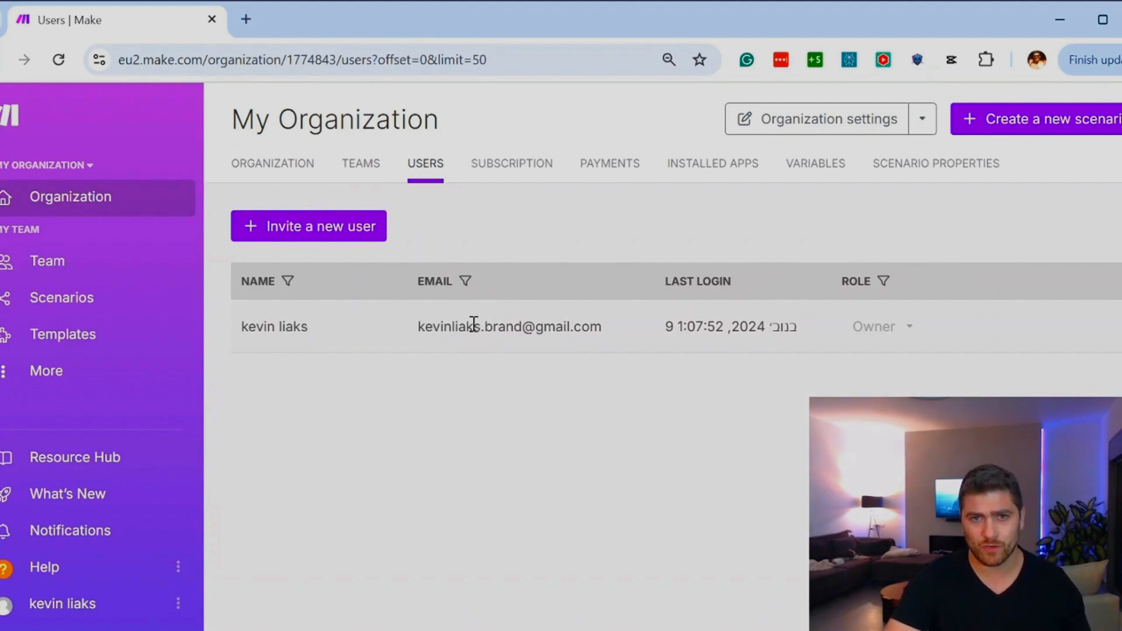
left_click(496, 173)
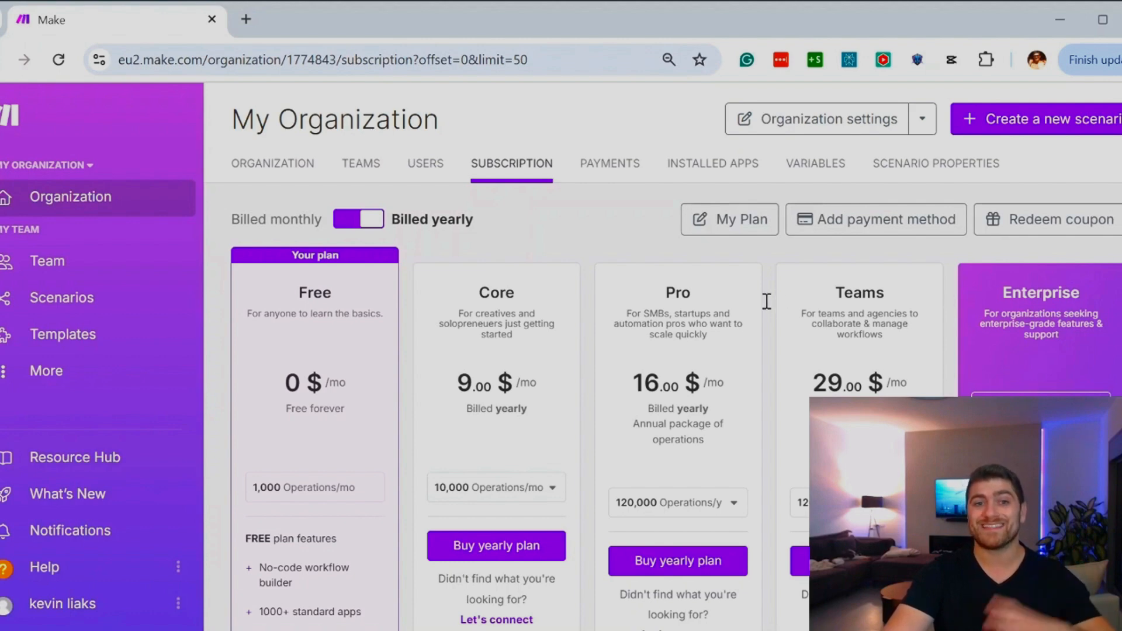
left_click(610, 164)
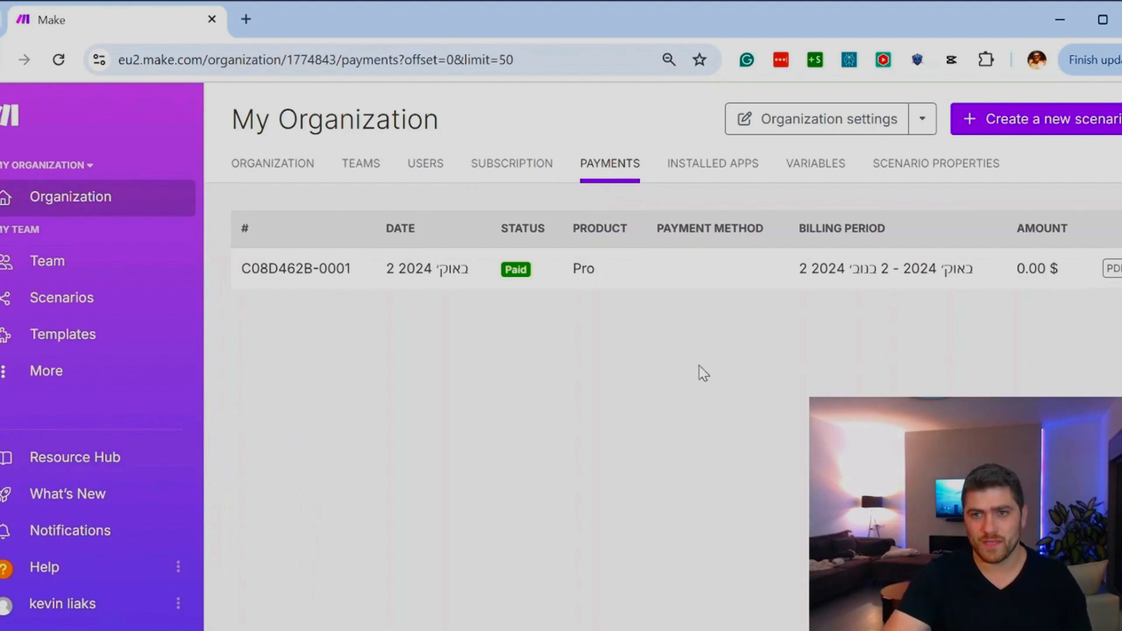
left_click(705, 167)
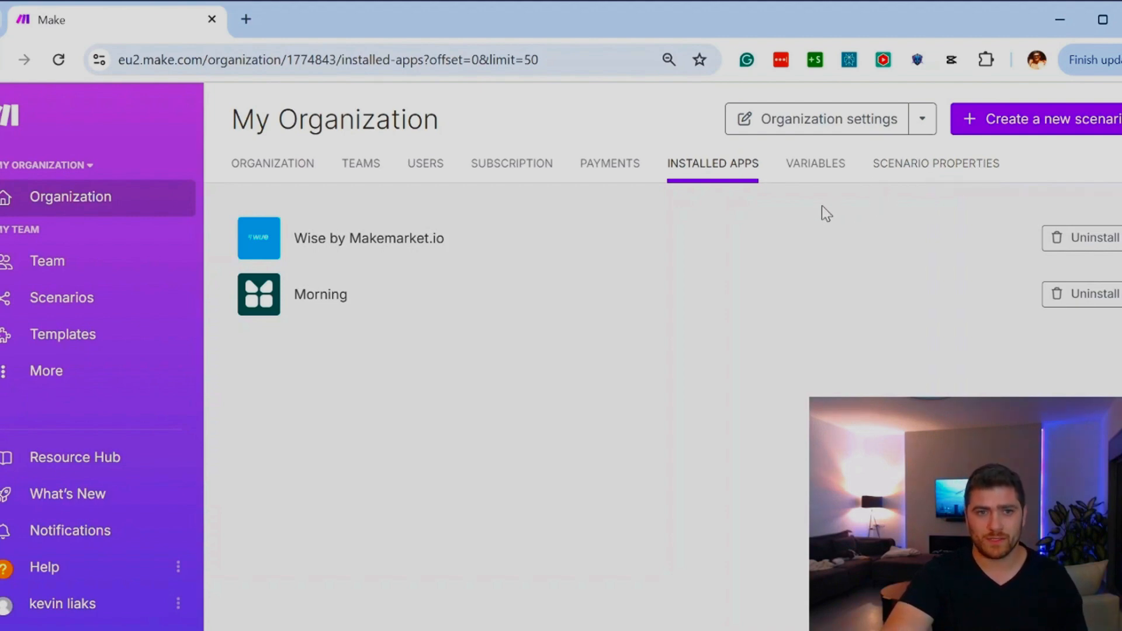
Step: Return to the organization overview and look at the list of additional resources, such as connections, webhooks and keys
left_click(125, 207)
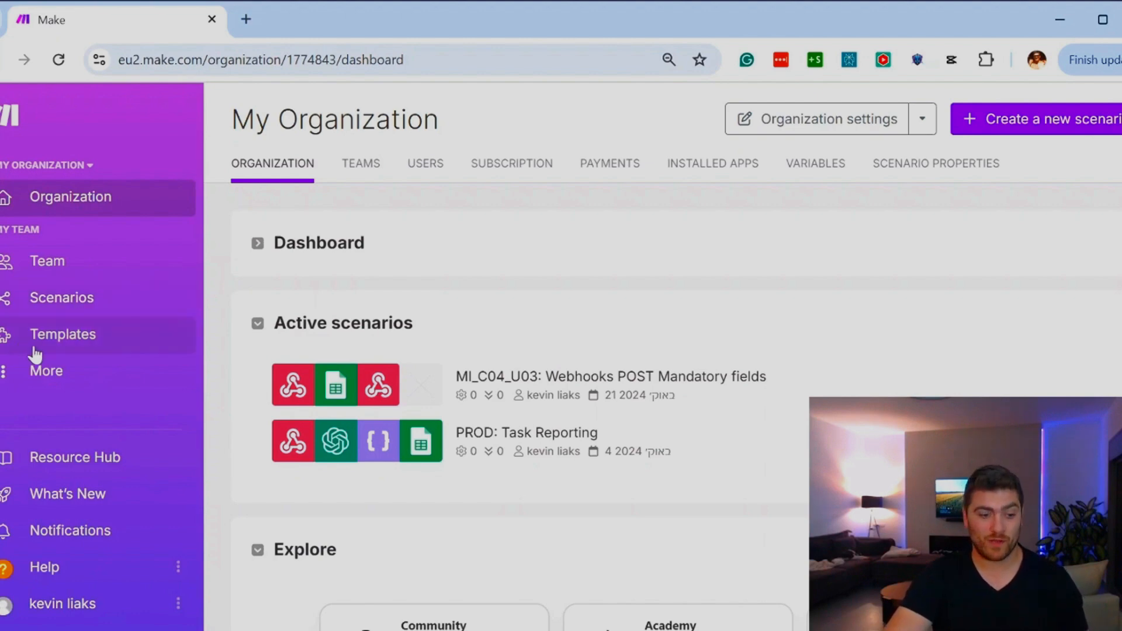
left_click(10, 386)
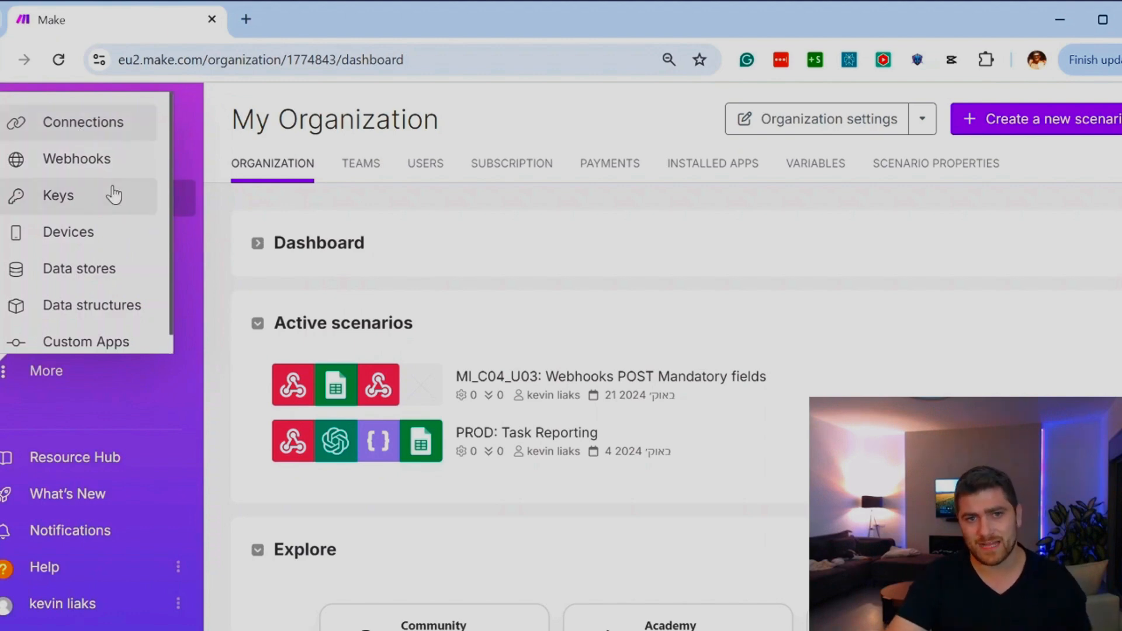
left_click(646, 338)
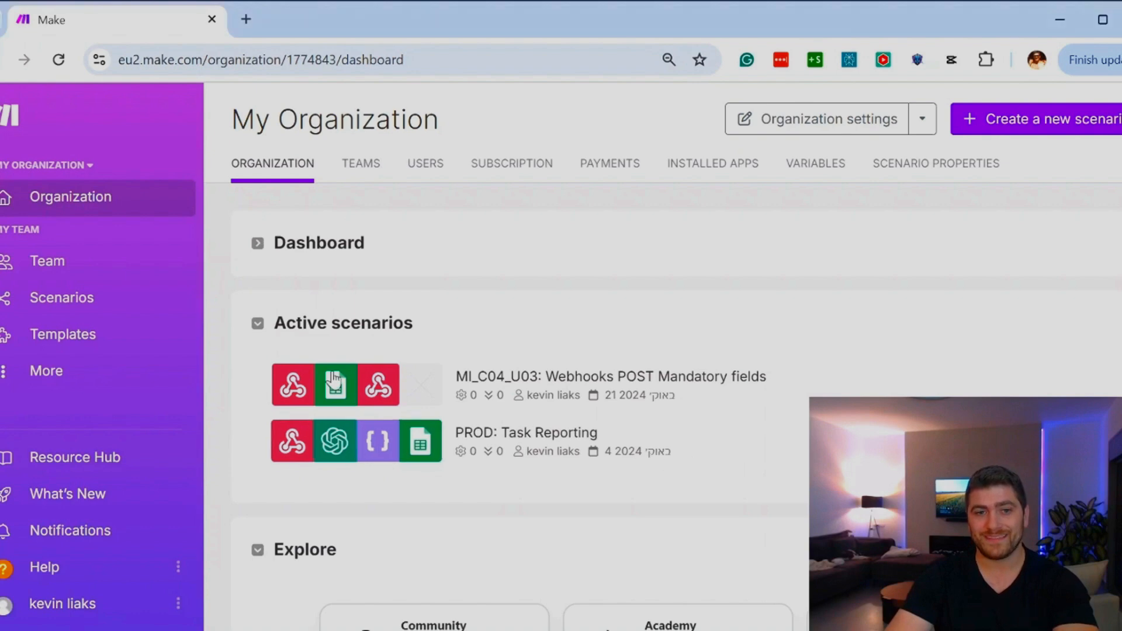
Step: Look at the scenarios list briefly and open the notification options of My Team
left_click(39, 304)
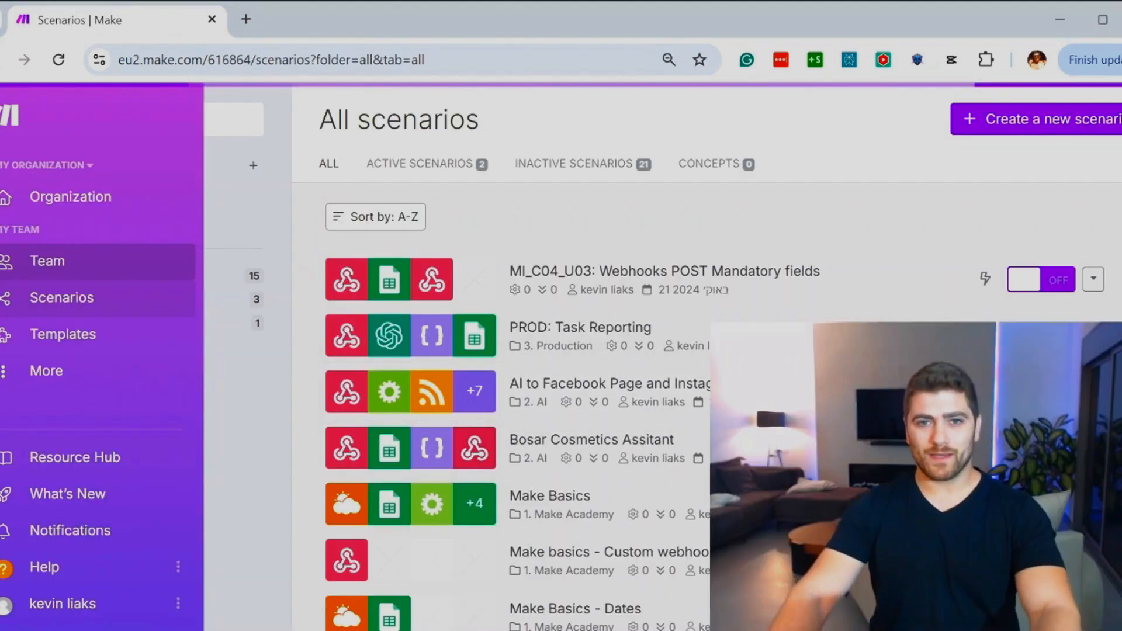
left_click(72, 273)
left_click(450, 169)
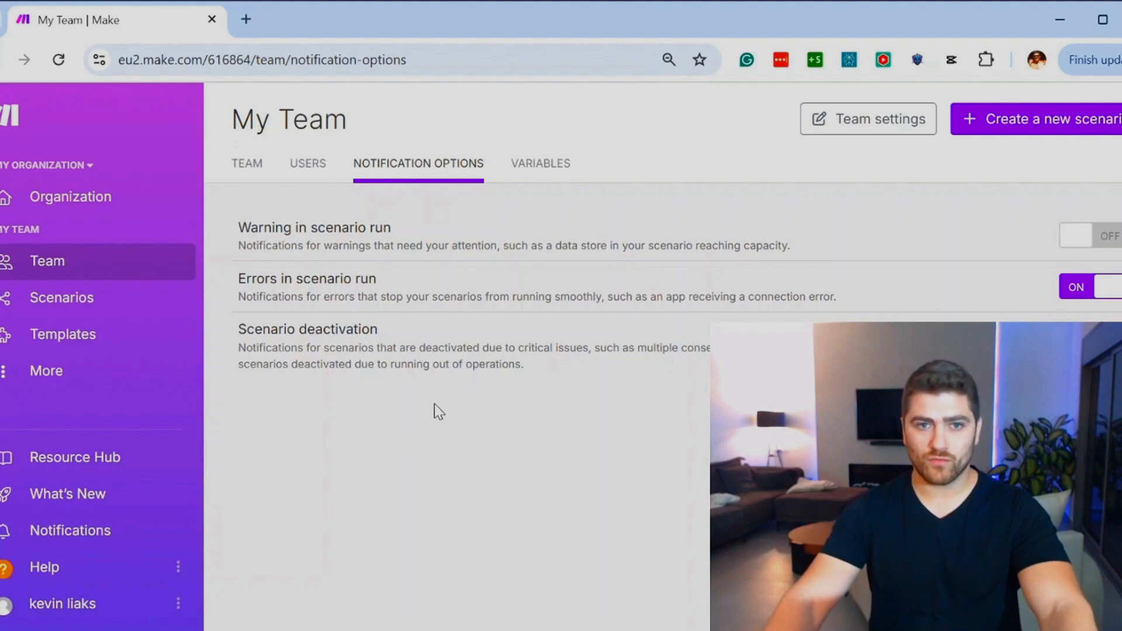
Step: Examine the warning, error and scenario deactivation notification options, switching warnings in scenario run on and back off
left_click_drag(258, 227, 394, 246)
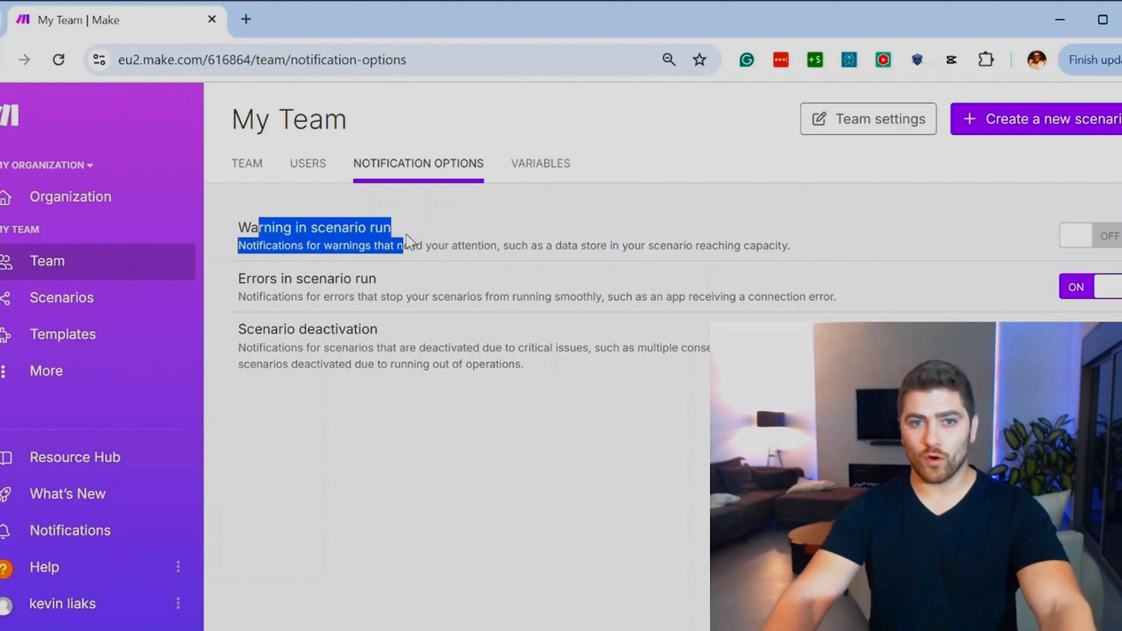
left_click(409, 240)
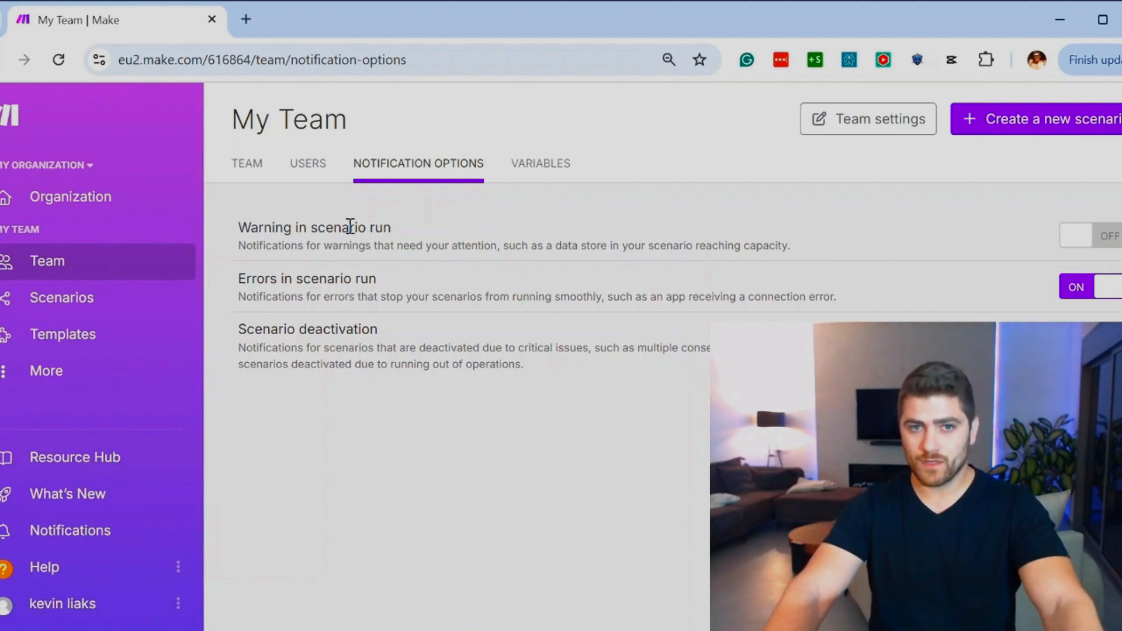
left_click(1096, 243)
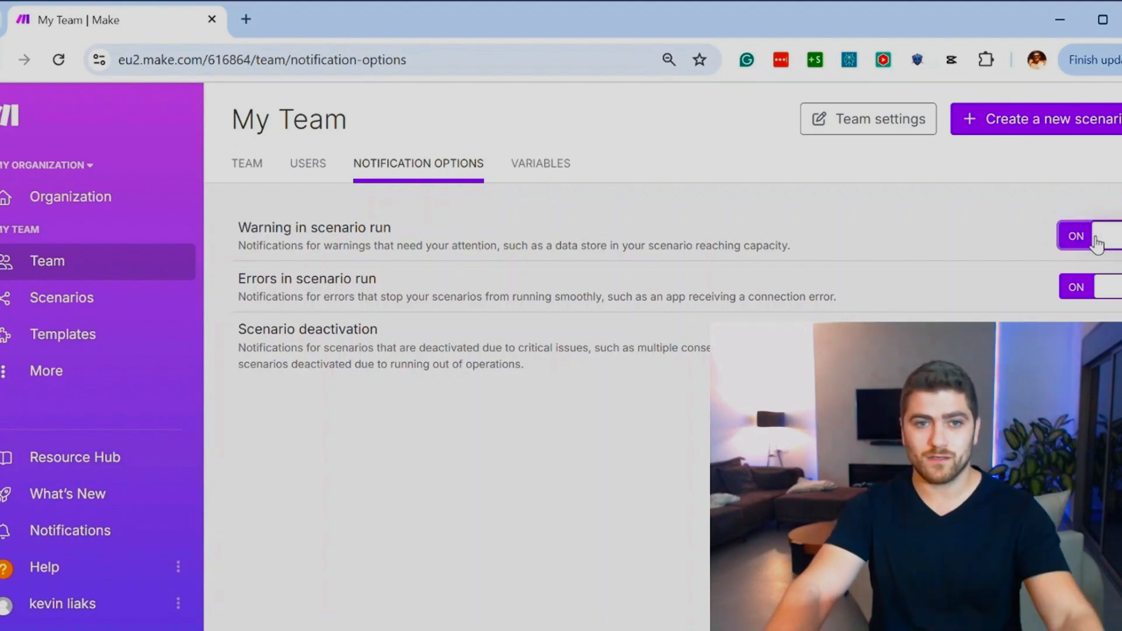
left_click(1096, 244)
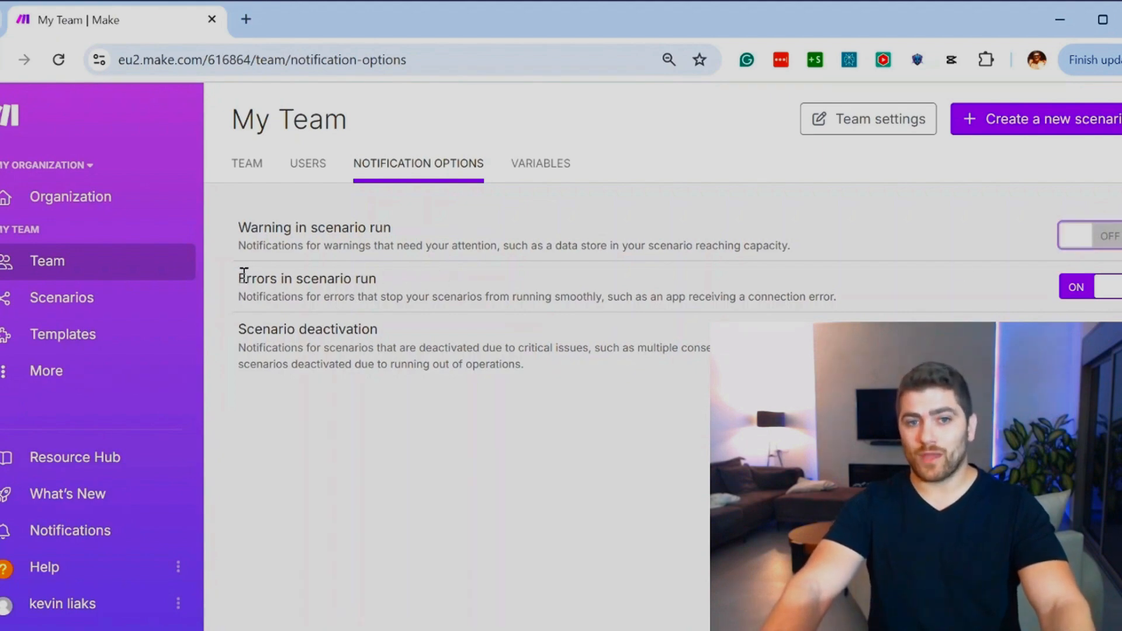
left_click_drag(246, 277, 365, 277)
left_click_drag(237, 331, 377, 330)
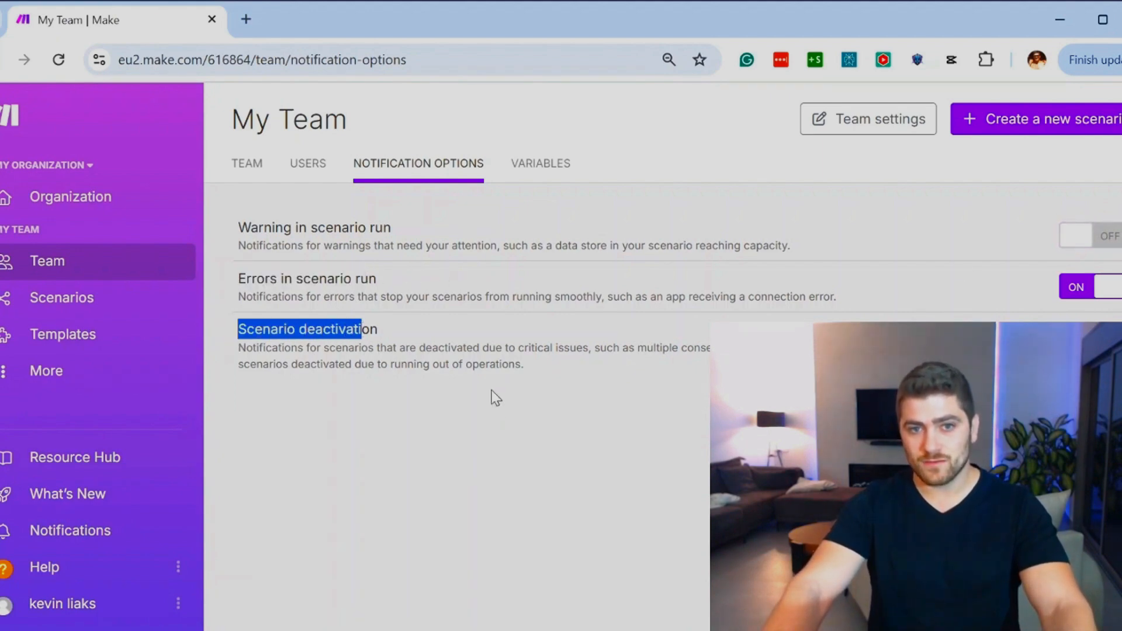
left_click(493, 396)
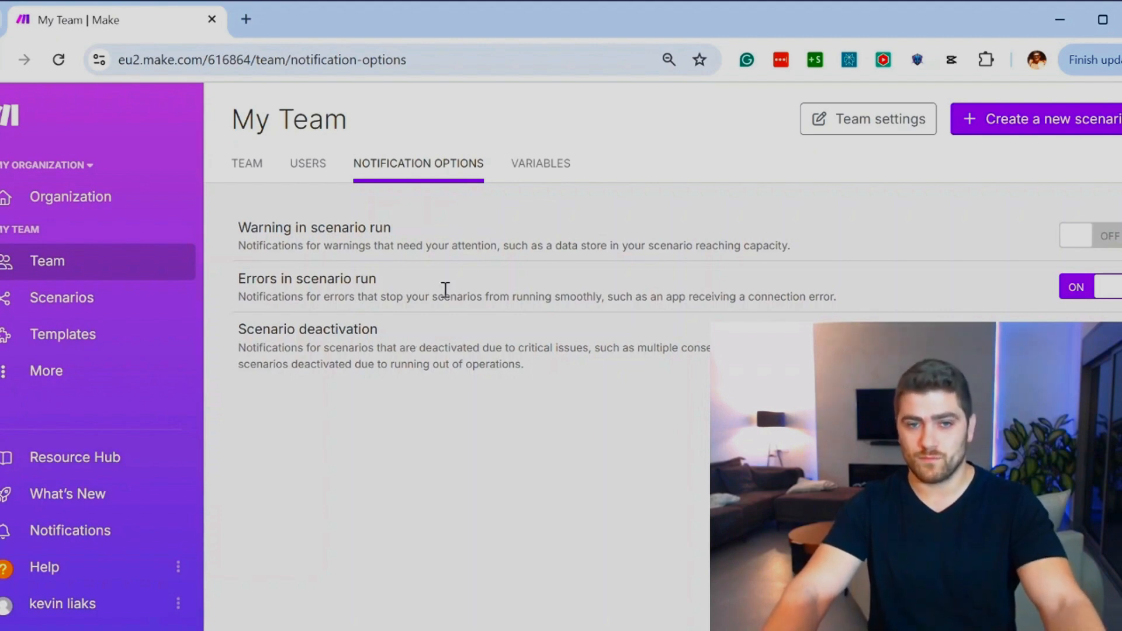
Step: Create a new scenario folder named "4. DROP ME"
left_click(69, 301)
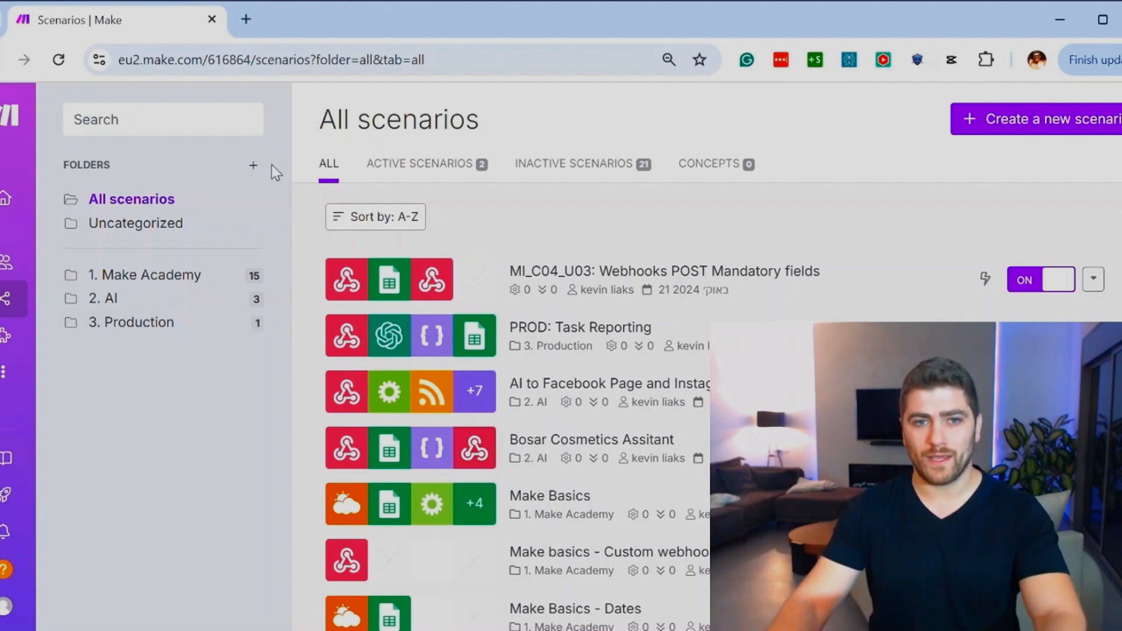
left_click(253, 165)
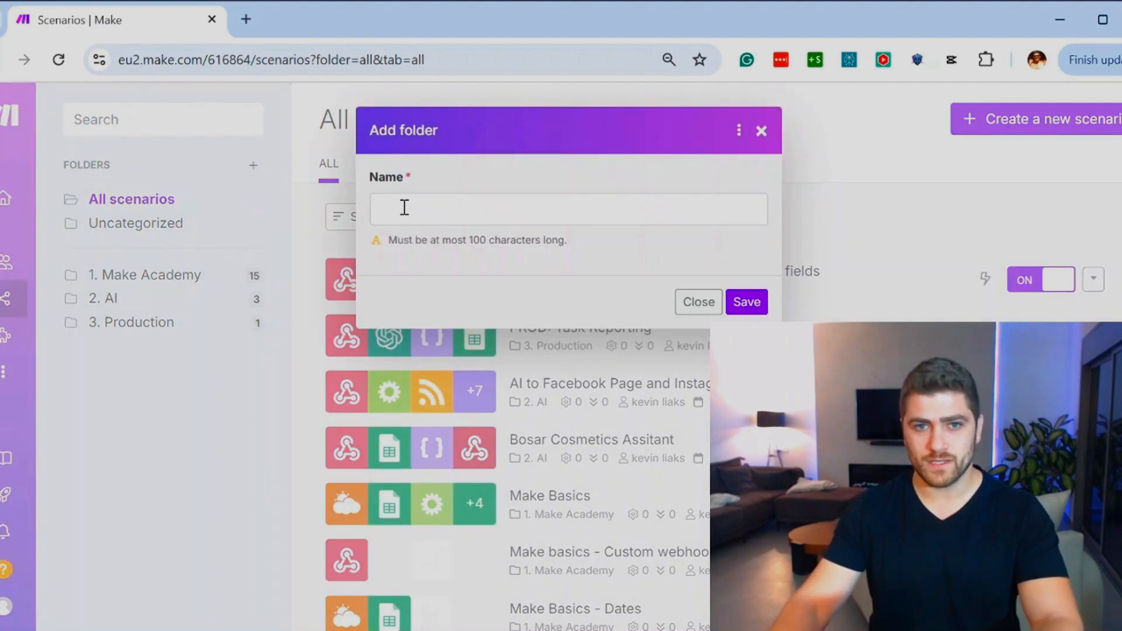
left_click(449, 221)
type("DROP ME")
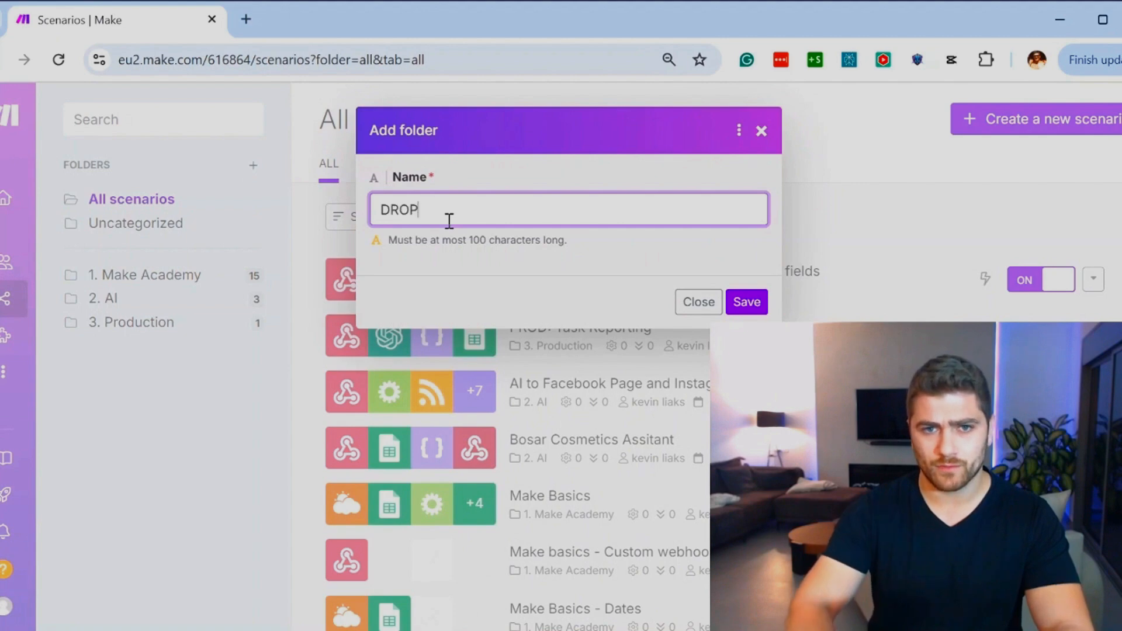
left_click(379, 211)
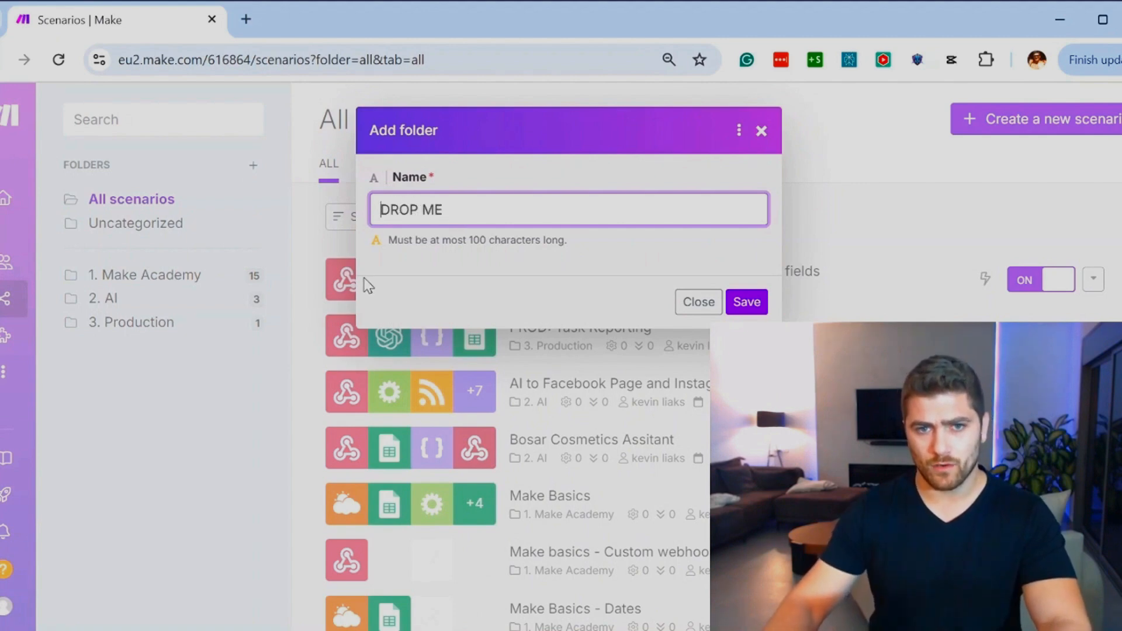
type("4.")
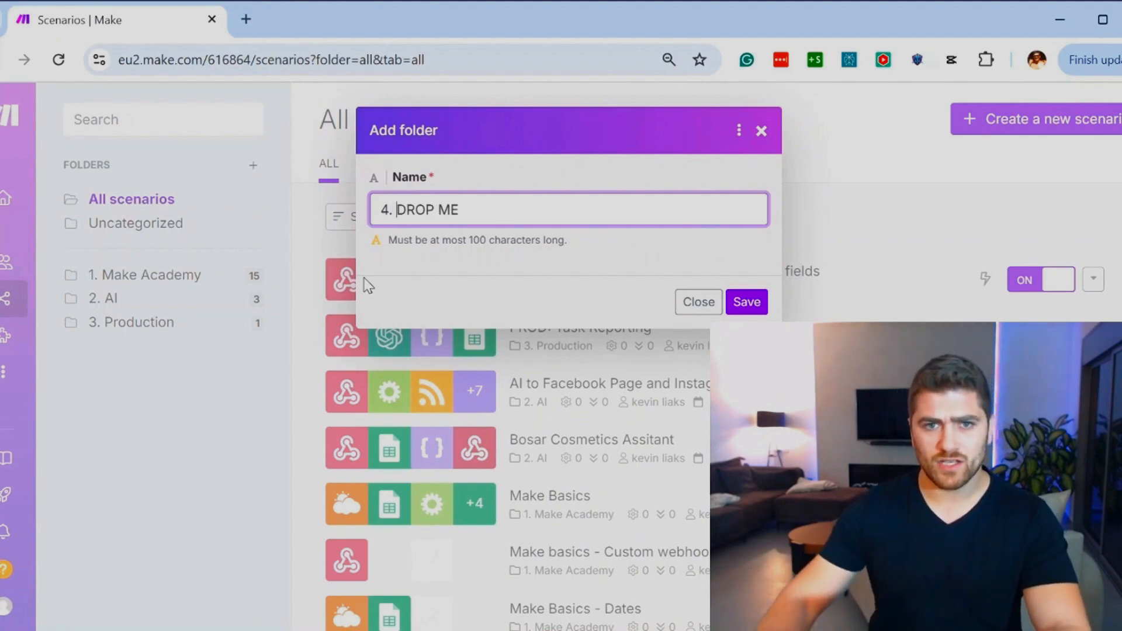
left_click(759, 302)
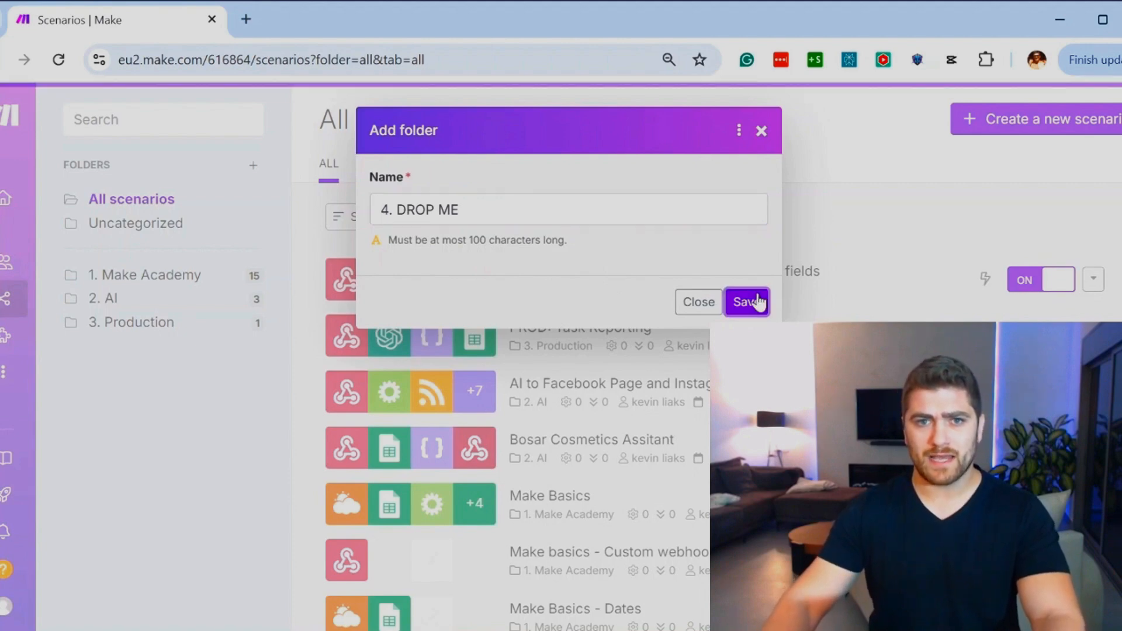
Step: Check the contents of the new 4. DROP ME folder and browse the list of all scenarios
left_click(134, 350)
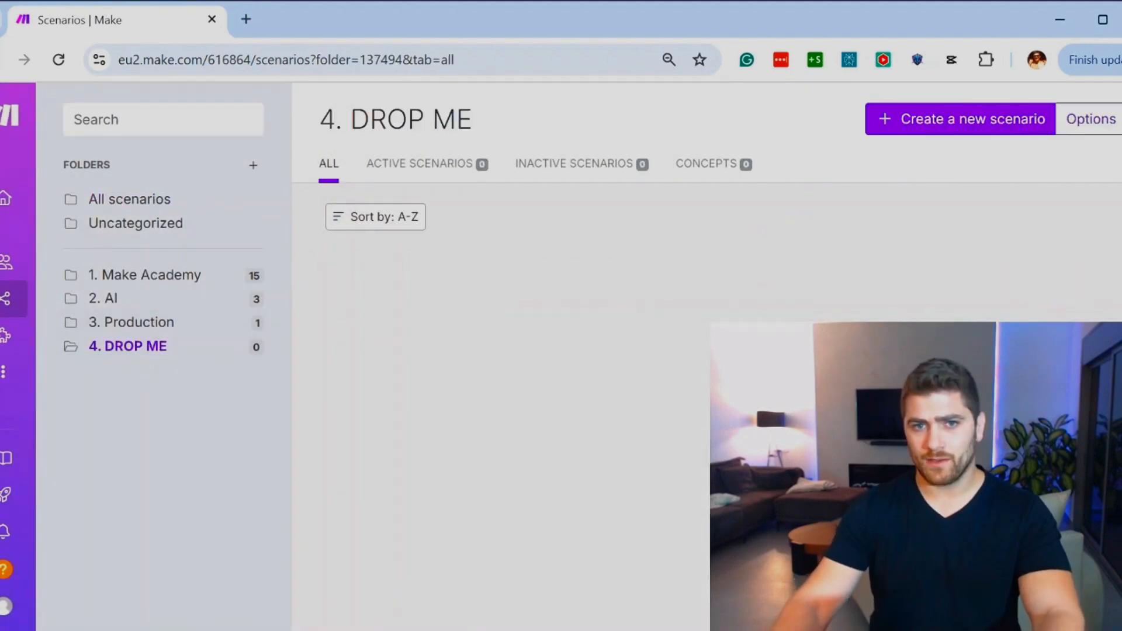
left_click(131, 198)
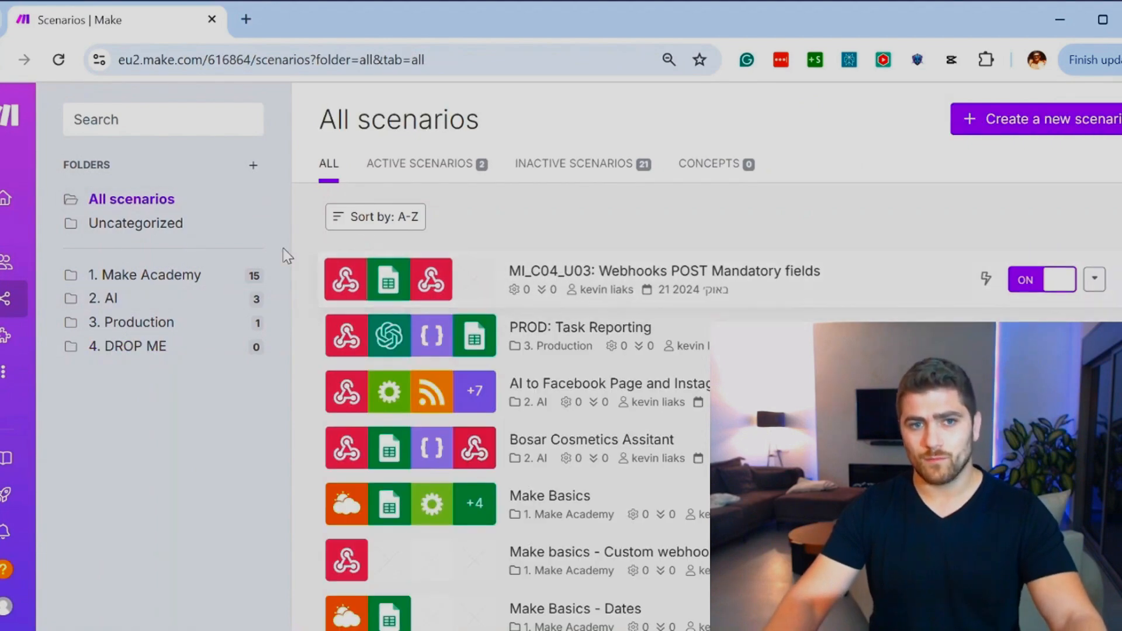
scroll(468, 444, "down", 5)
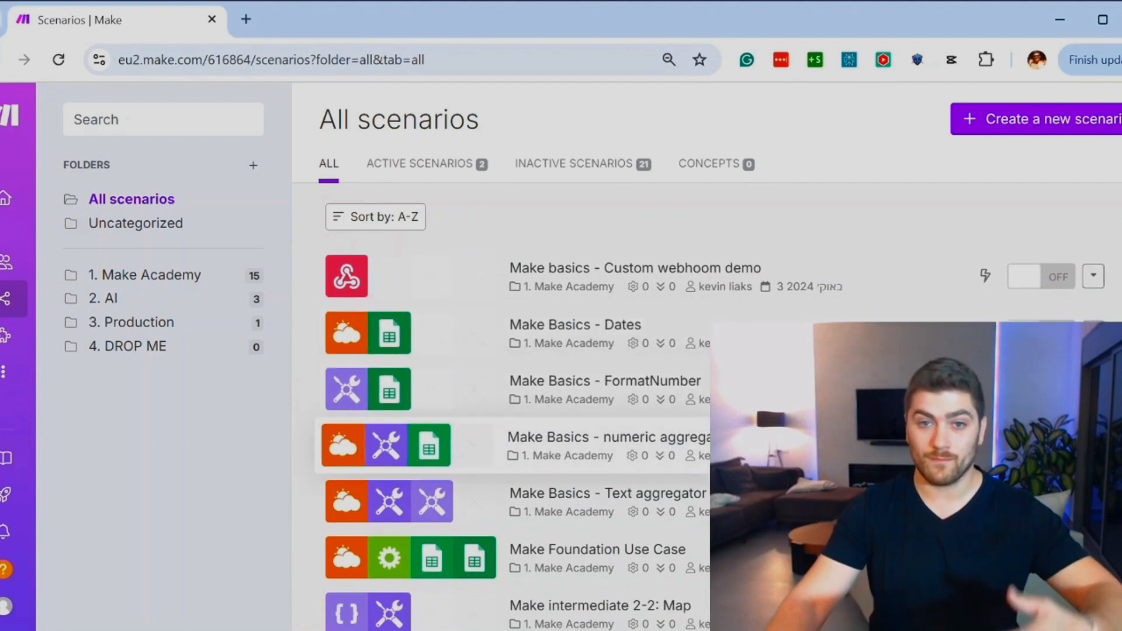
scroll(468, 444, "up", 4)
scroll(733, 453, "up", 1)
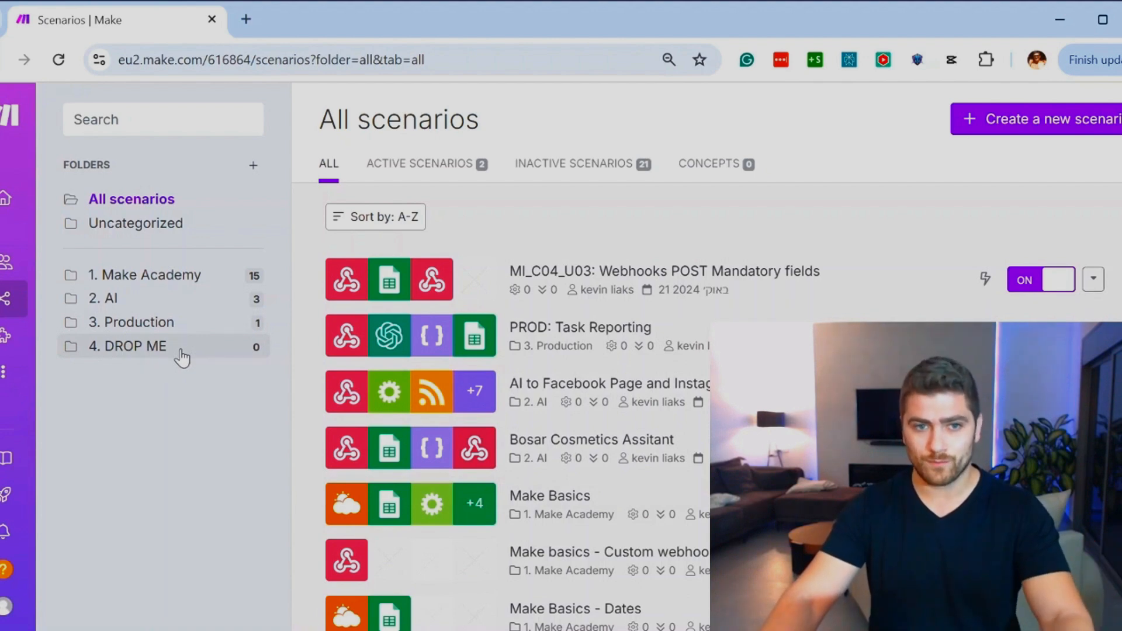
Step: Open the 4. DROP ME folder from the list of scenario folders
left_click(150, 359)
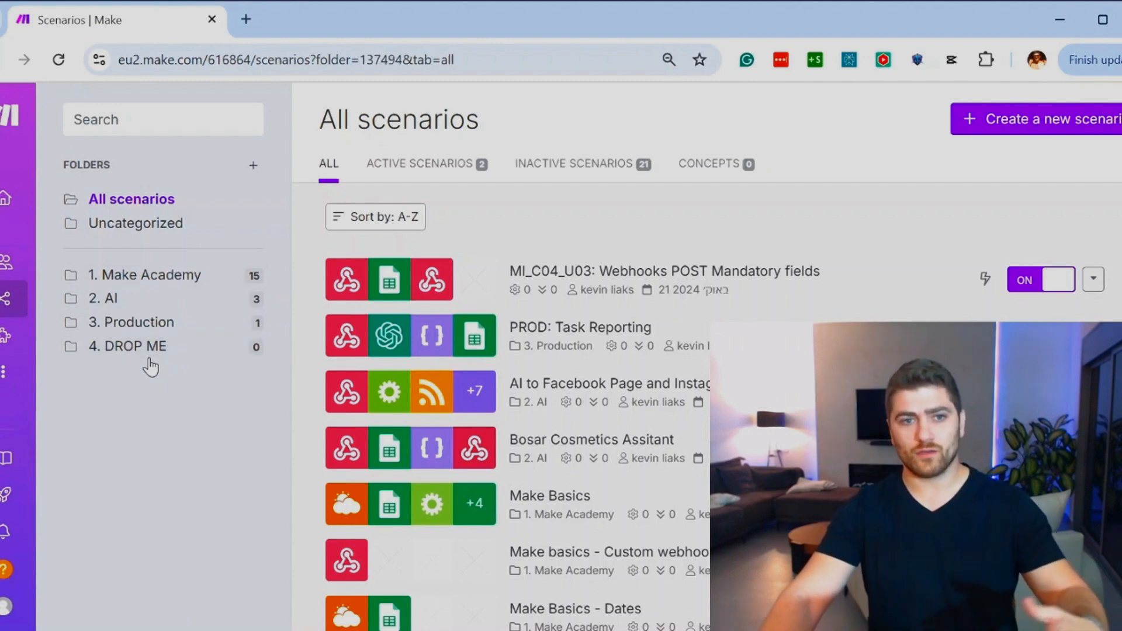
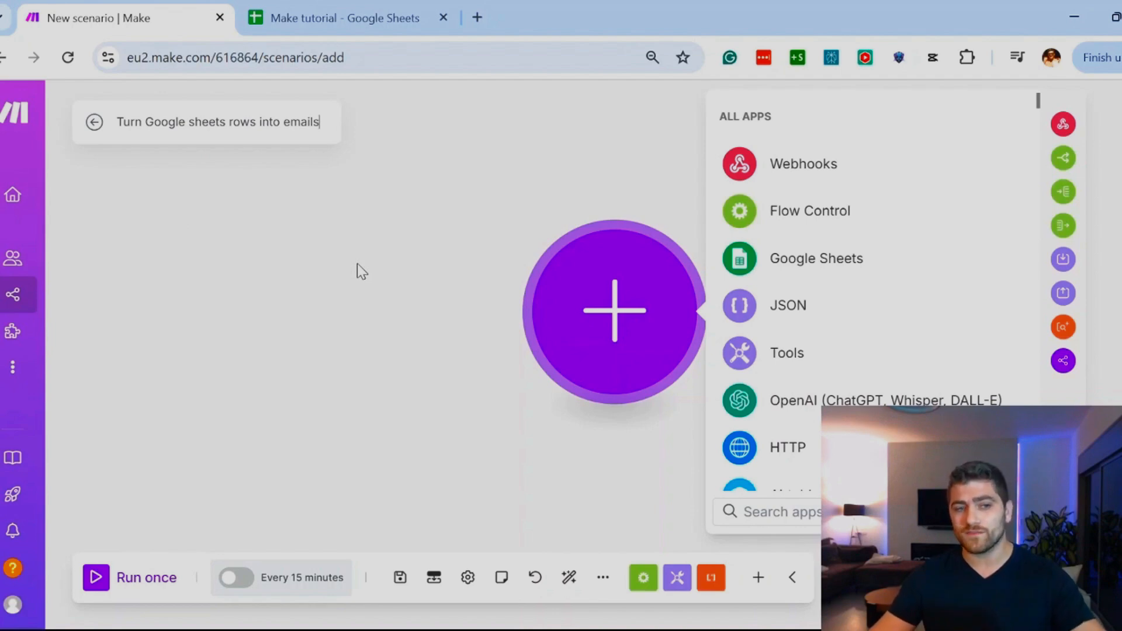
Step: Allow storing of incomplete executions in the scenario settings, and view the scenario's notes
left_click(245, 311)
left_click(468, 577)
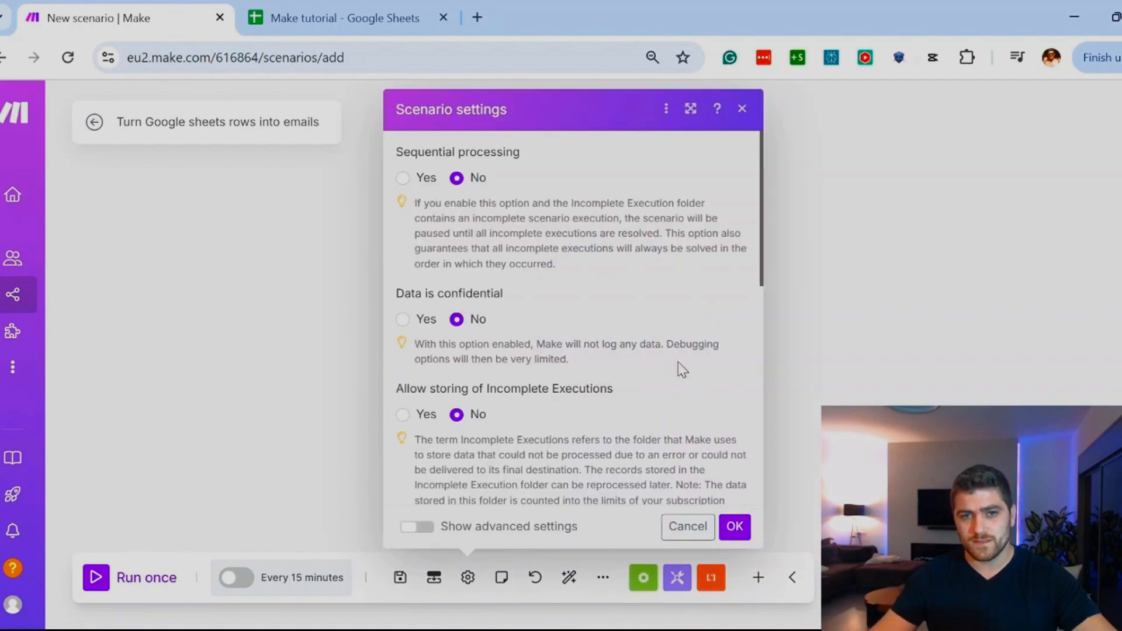
scroll(681, 369, "down", 3)
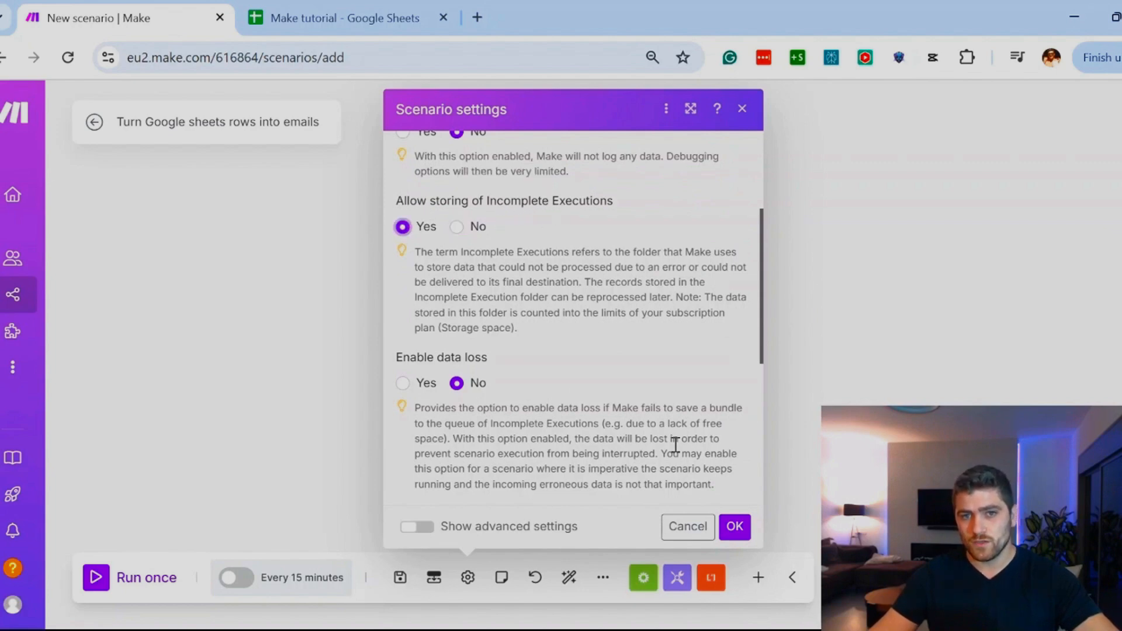
left_click(735, 526)
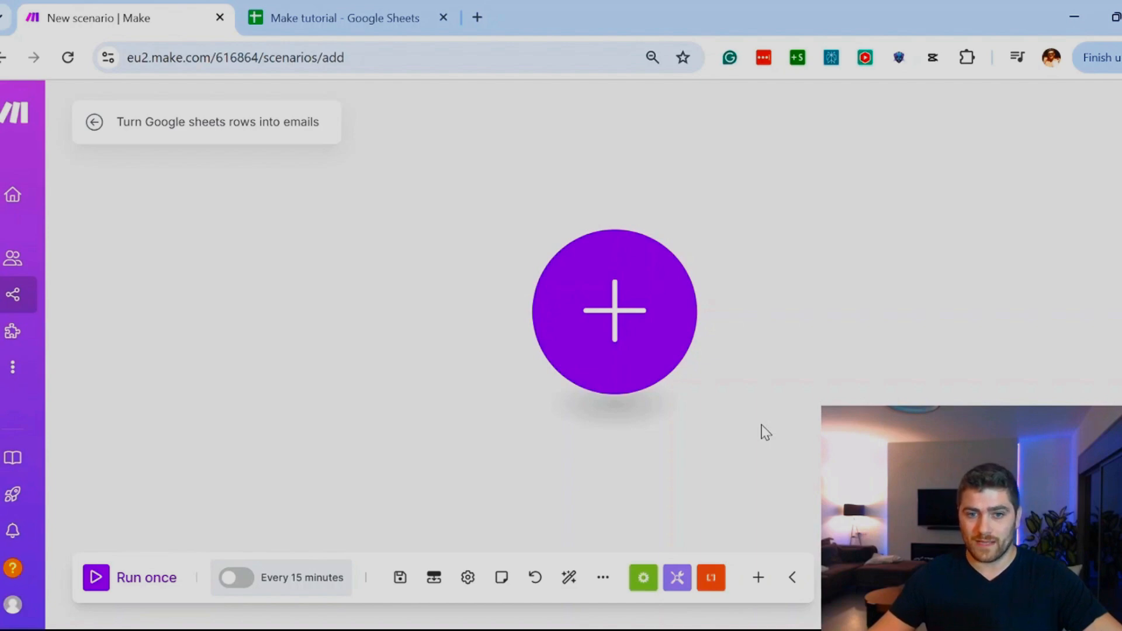
left_click(501, 578)
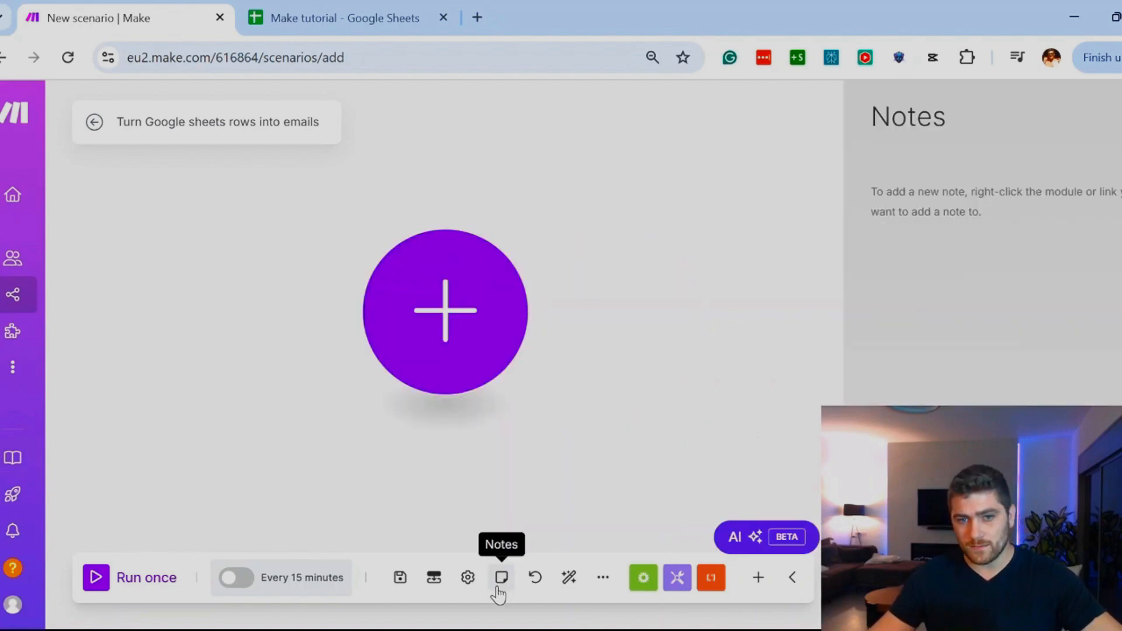
left_click(1120, 117)
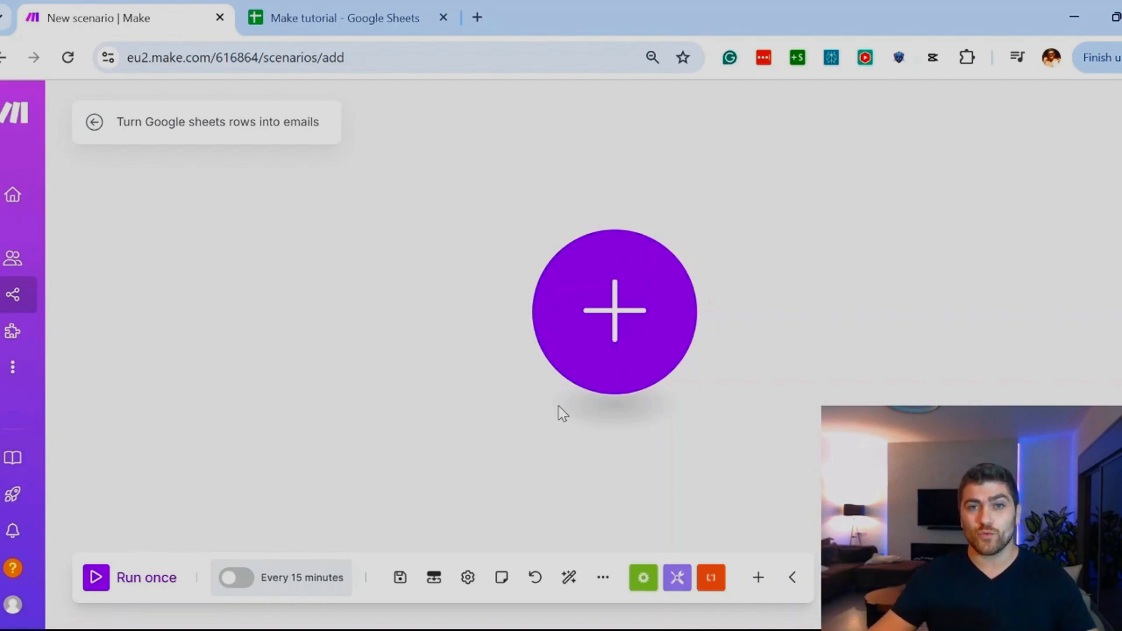
Step: Add a Weather "Get current weather" module as the first module, with New York as the city
left_click(618, 295)
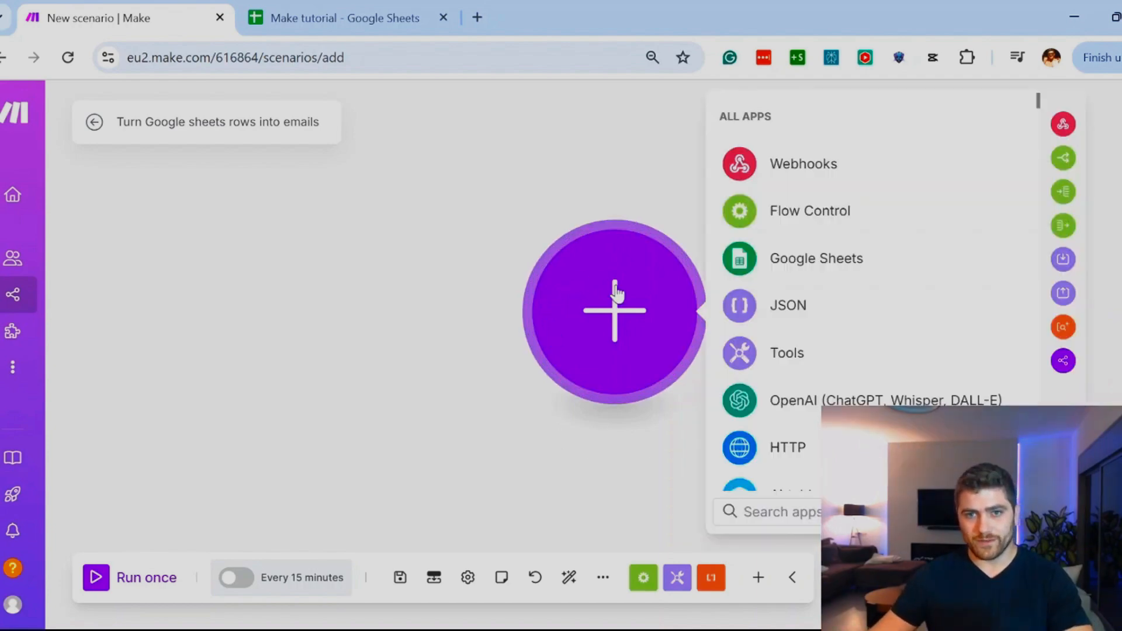
type("get we")
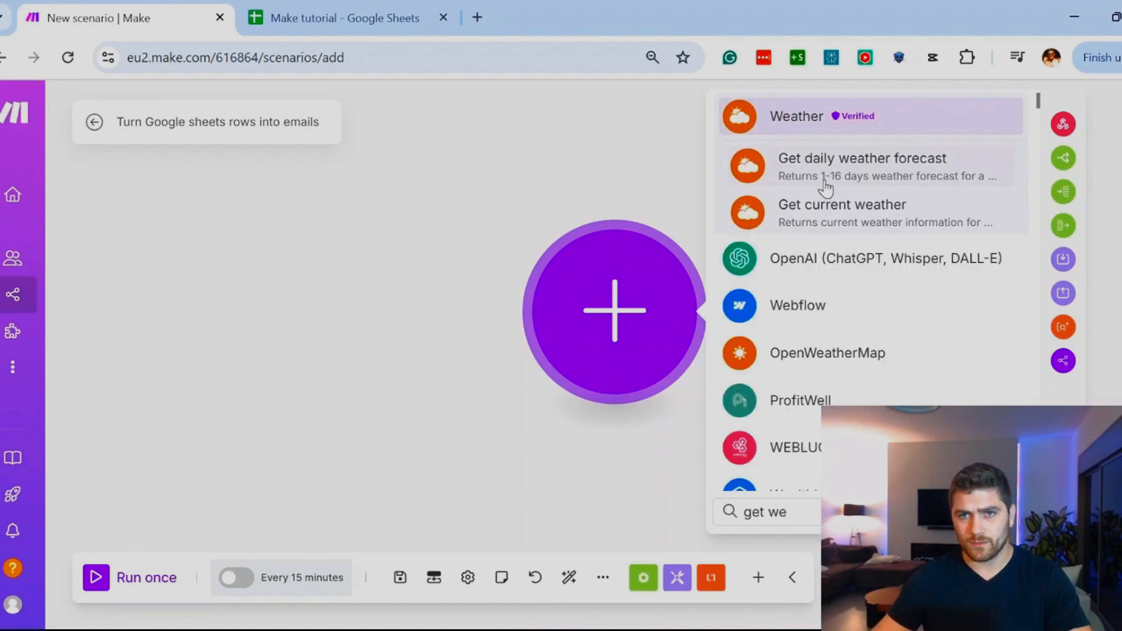
left_click(809, 228)
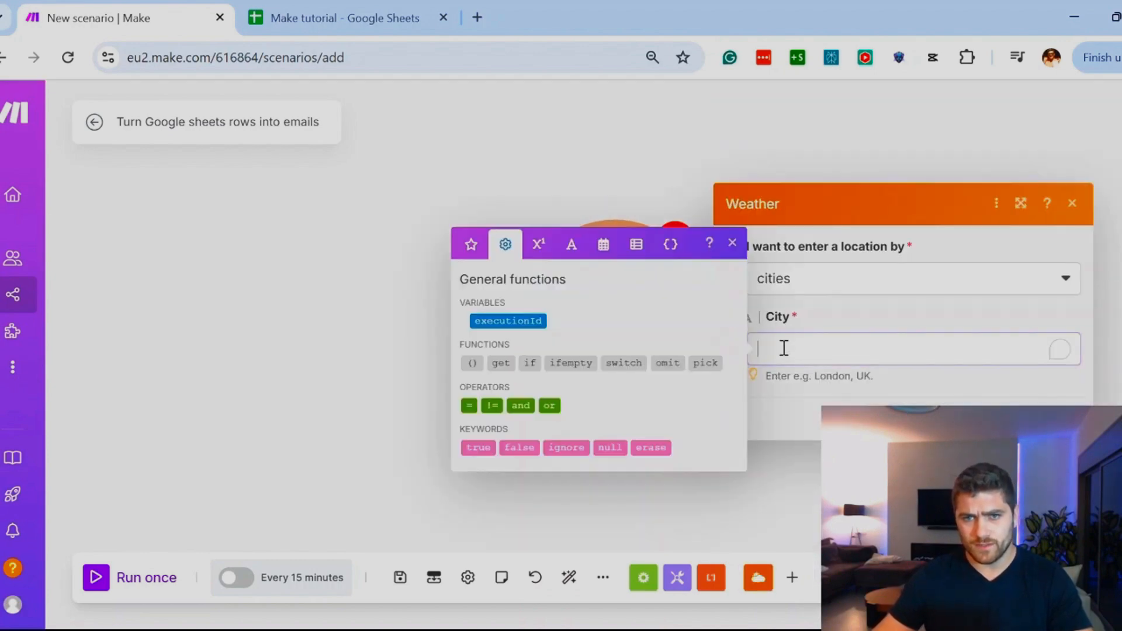
left_click(784, 348)
type("Tew")
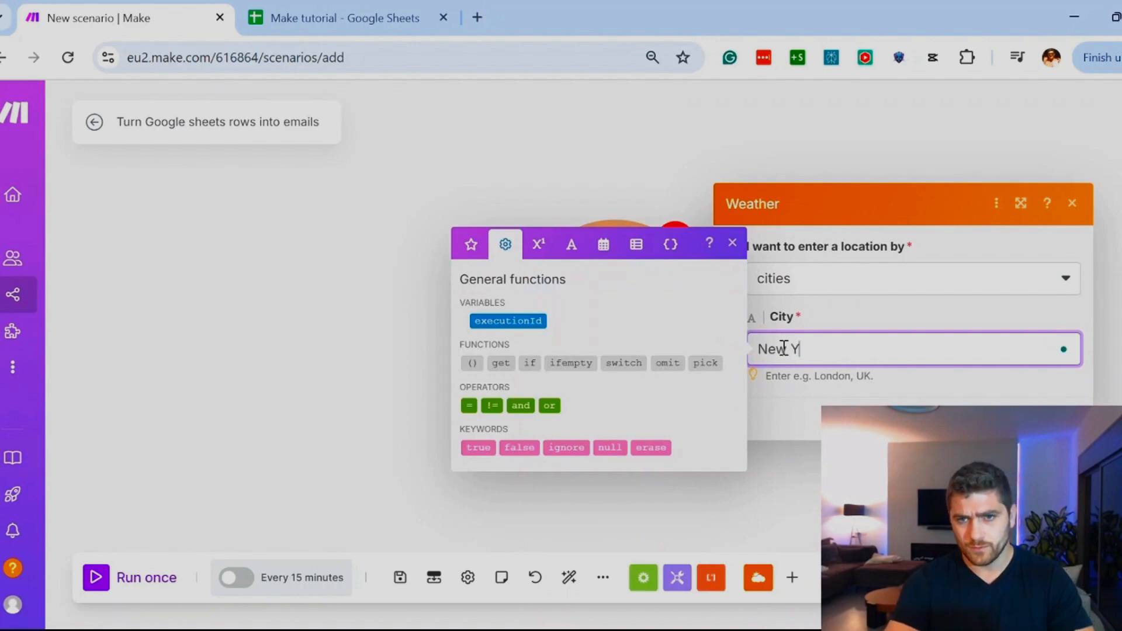
left_click(1061, 419)
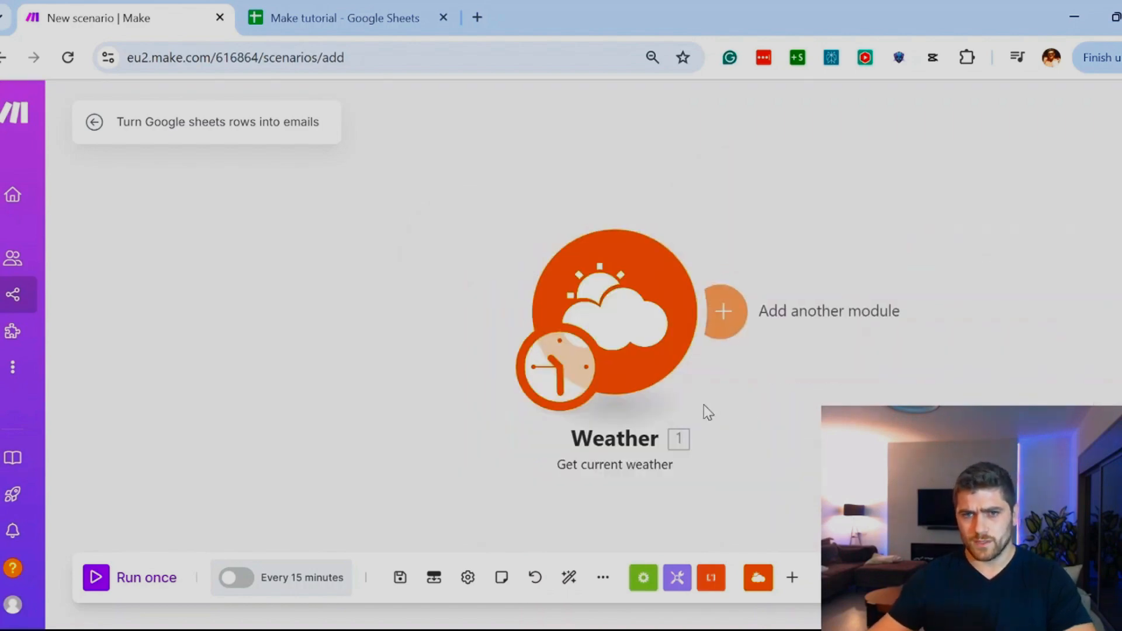
Step: Add a Google Sheets "Add a Row" module after the Weather module, leaving its spreadsheet unset
left_click(724, 310)
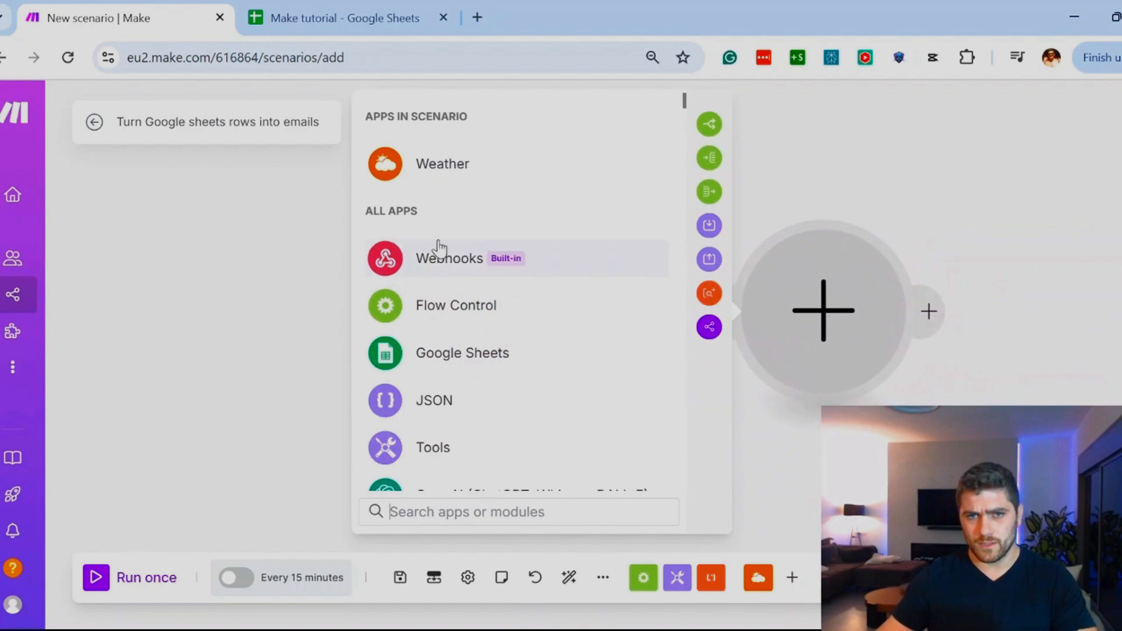
type("add")
left_click(442, 176)
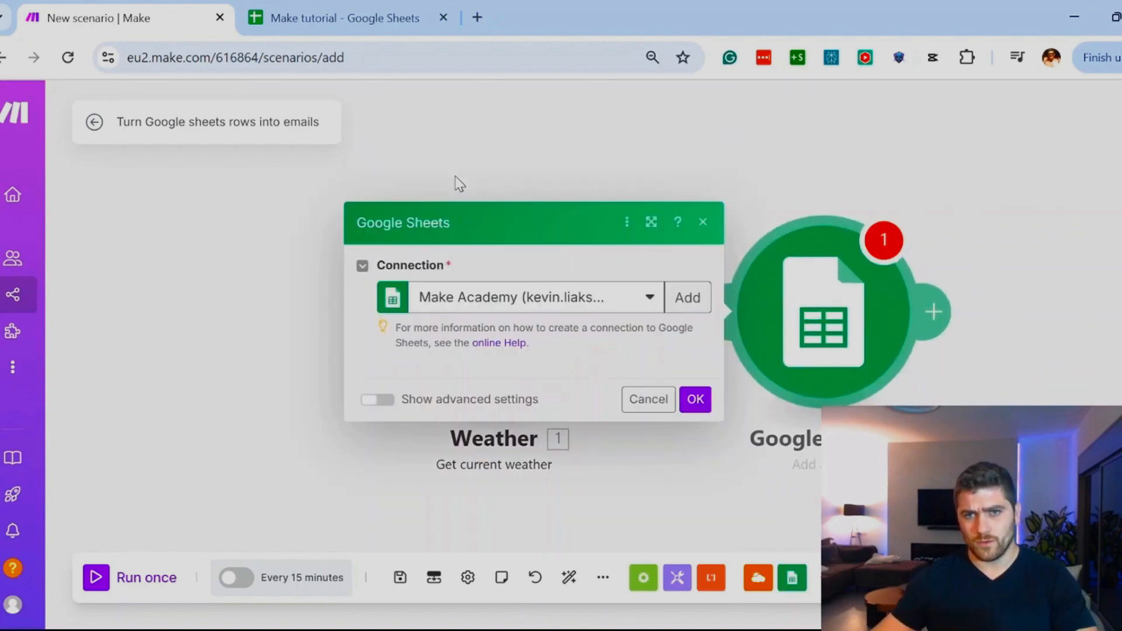
left_click(695, 591)
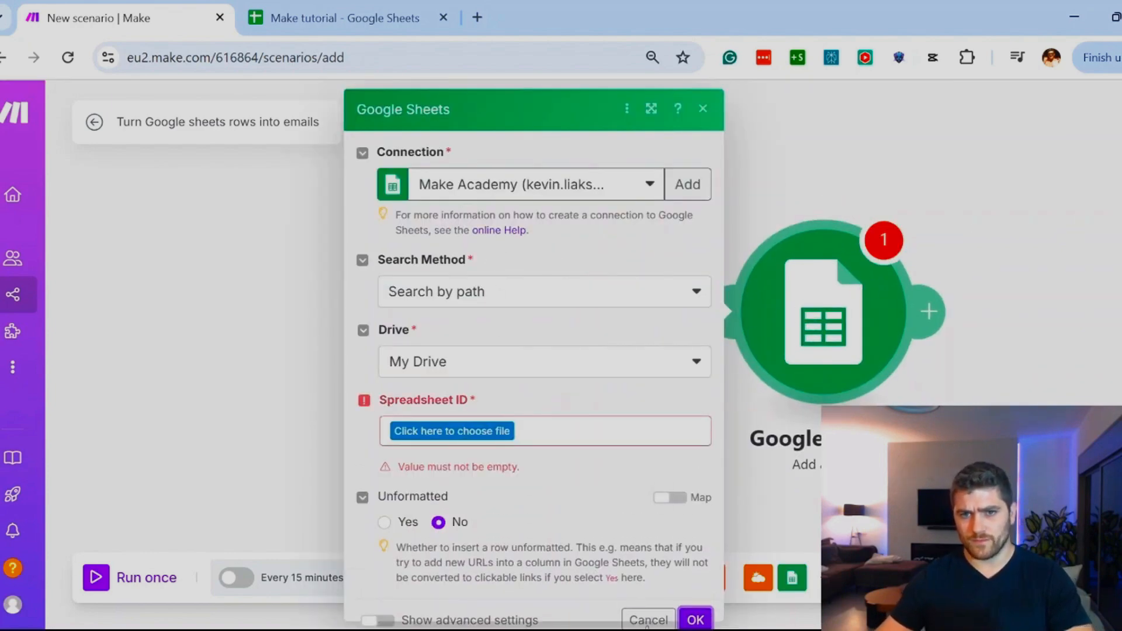
left_click(702, 109)
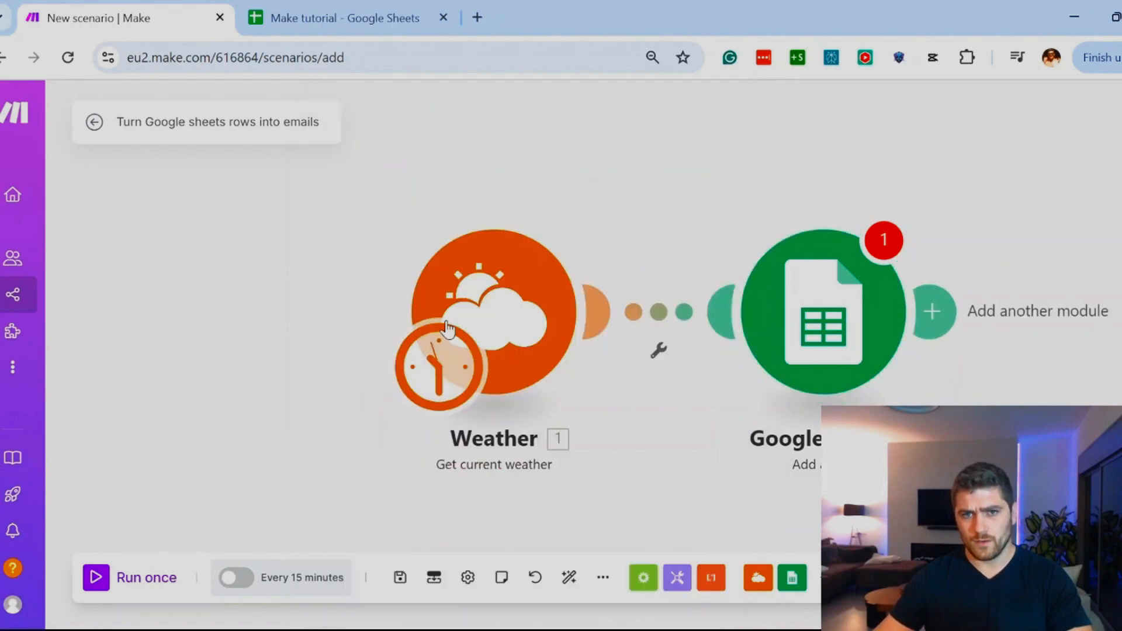
Step: Move the Weather and Google Sheets modules out of line and auto-align them
left_click_drag(398, 228, 389, 229)
left_click_drag(822, 336, 676, 452)
scroll(677, 451, "down", 5)
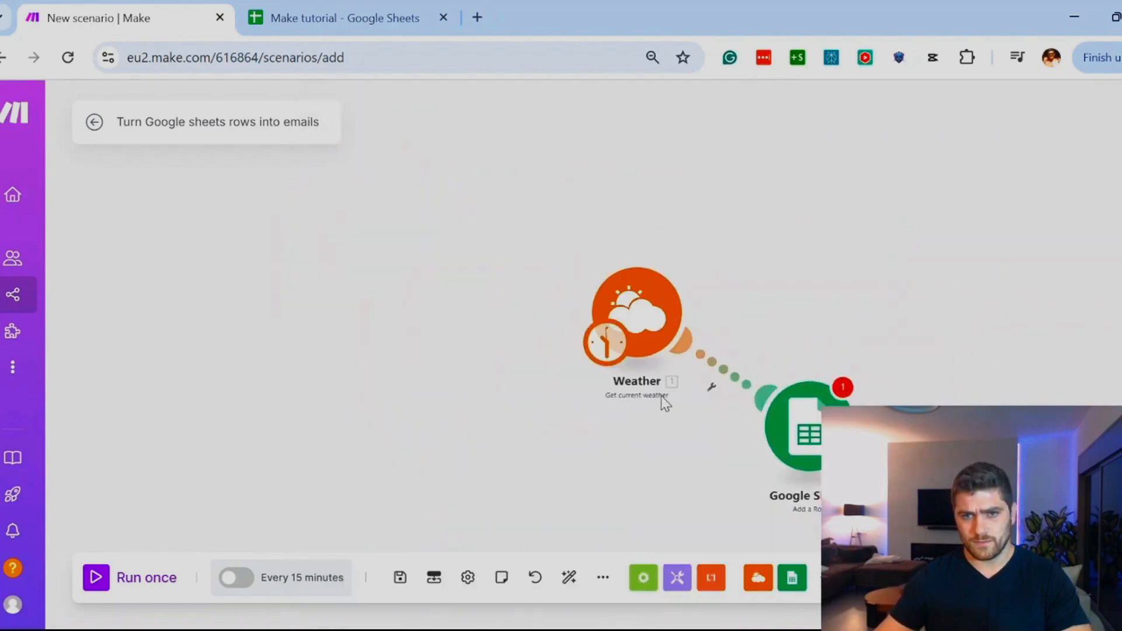
scroll(662, 401, "up", 1)
left_click_drag(634, 283, 452, 241)
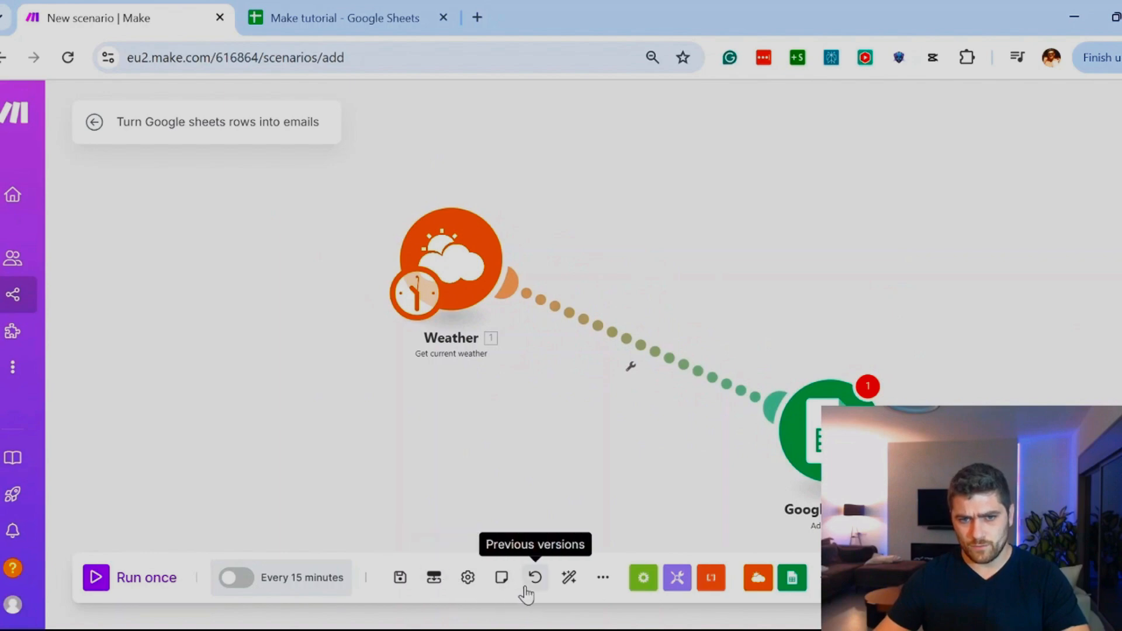
left_click(570, 580)
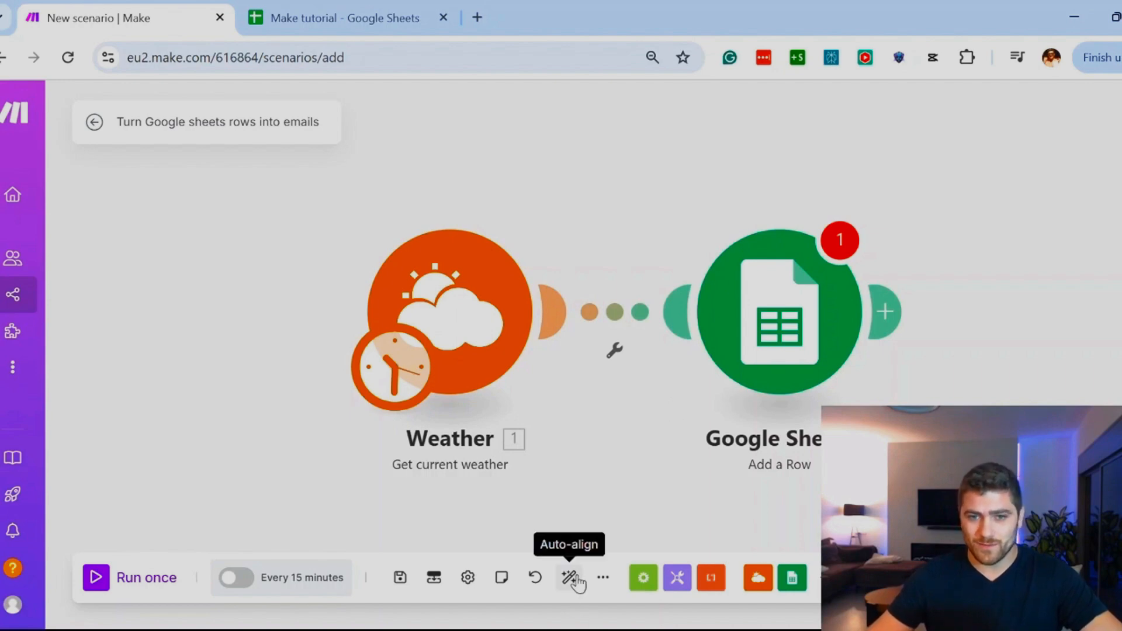
Step: Delete the Google Sheets and Weather modules from the scenario
right_click(783, 326)
left_click(804, 529)
right_click(464, 329)
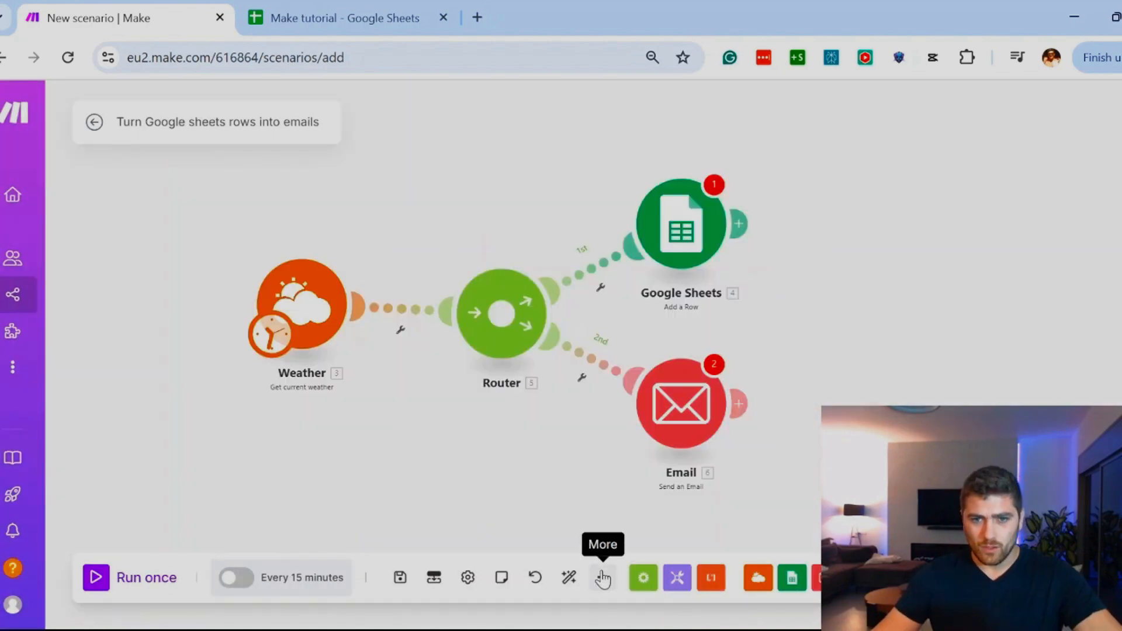
Step: Check the additional scenario options: Explain flow, Export blueprint and Import blueprint
left_click(603, 578)
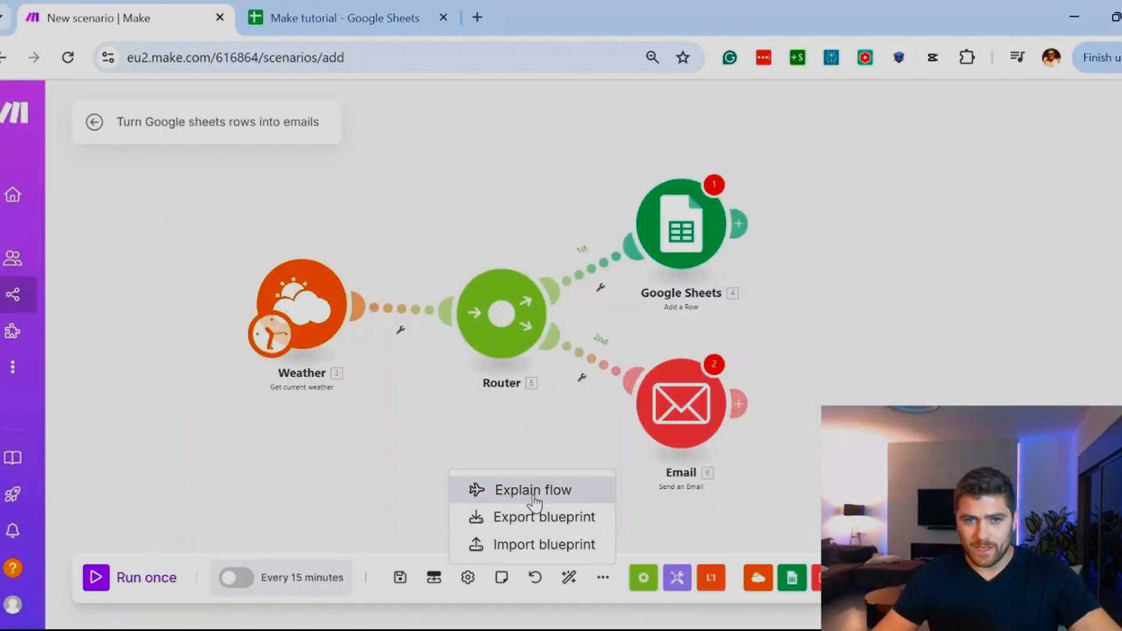
left_click(270, 496)
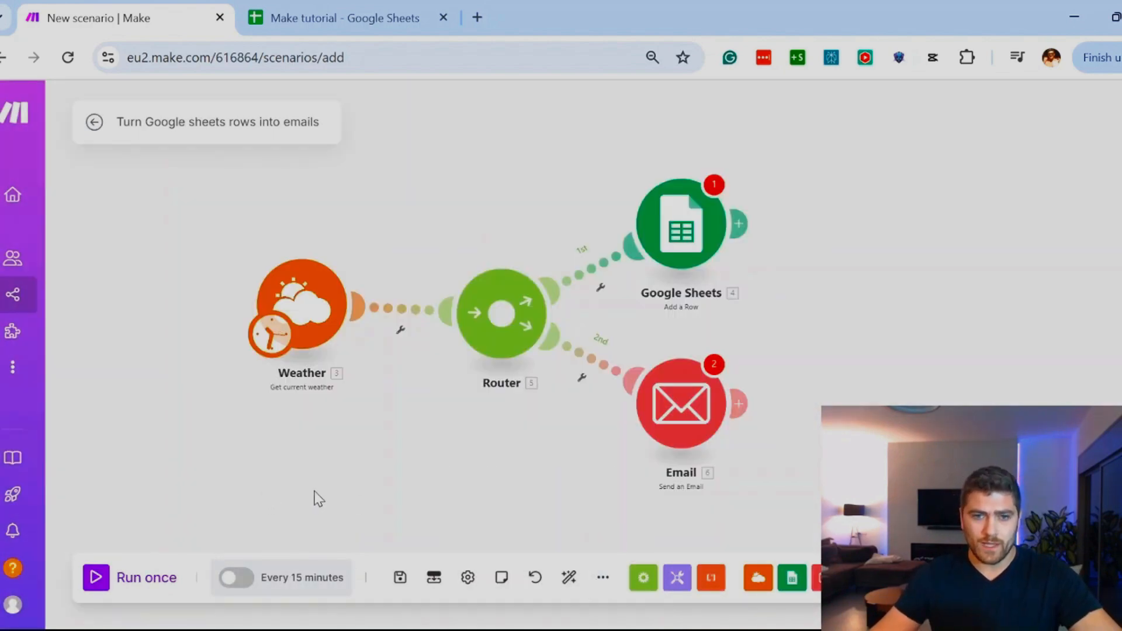
left_click(603, 578)
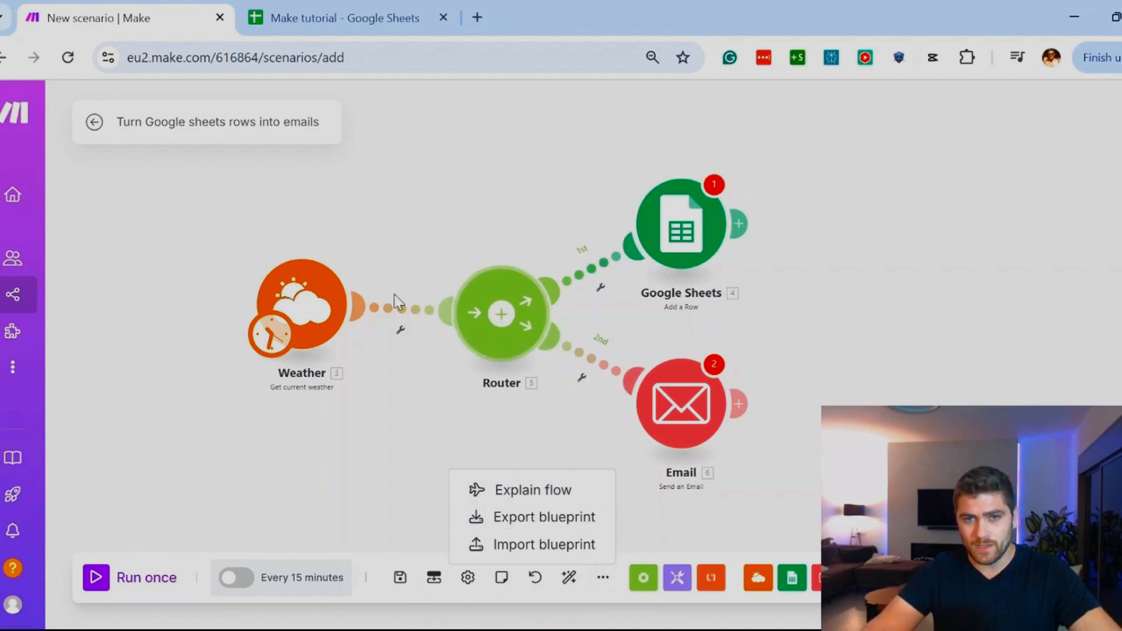
left_click(424, 450)
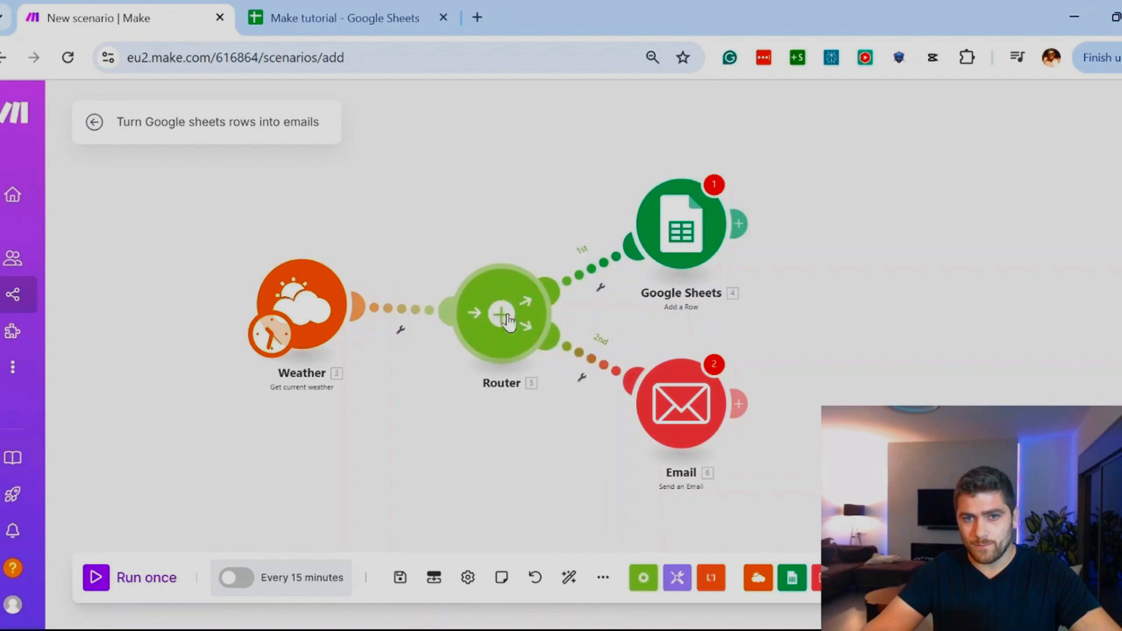
Step: Move the Email and Google Sheets modules farther away from the Router module
left_click_drag(660, 406, 708, 427)
left_click_drag(681, 228, 774, 242)
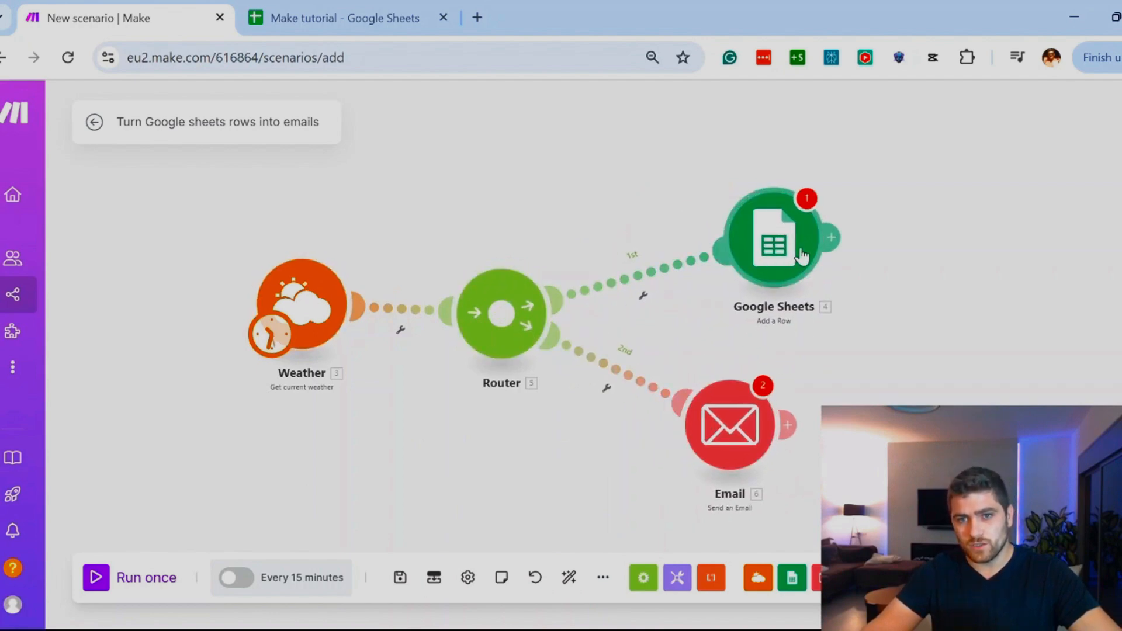
Step: Run Explain flow on the scenario and look at the blueprint export and import options
left_click(603, 577)
left_click(541, 494)
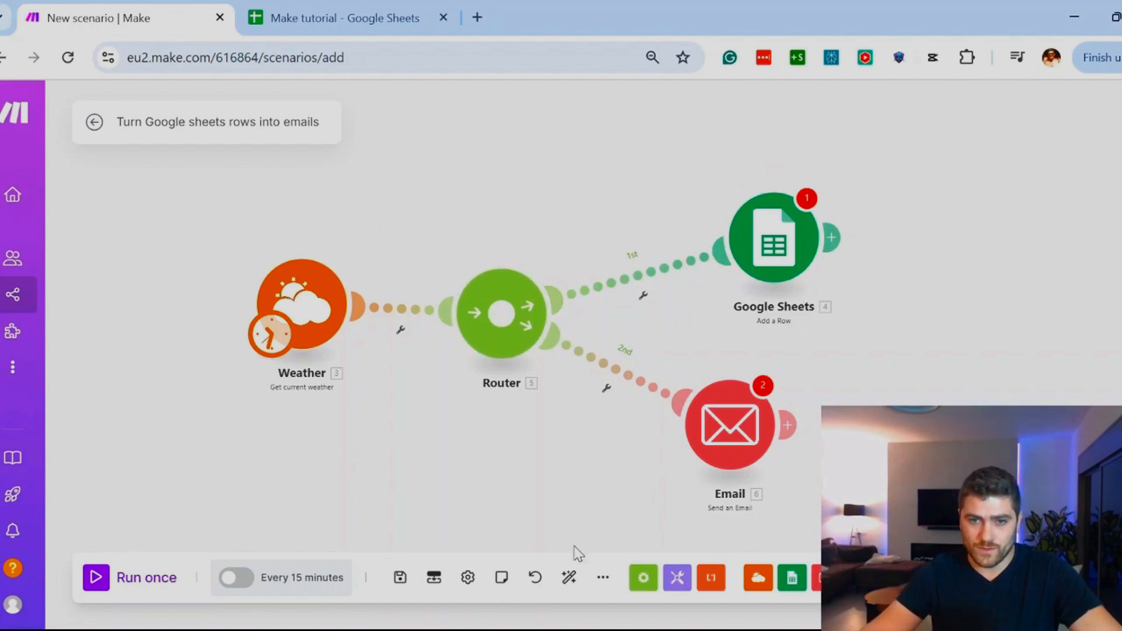
left_click(602, 578)
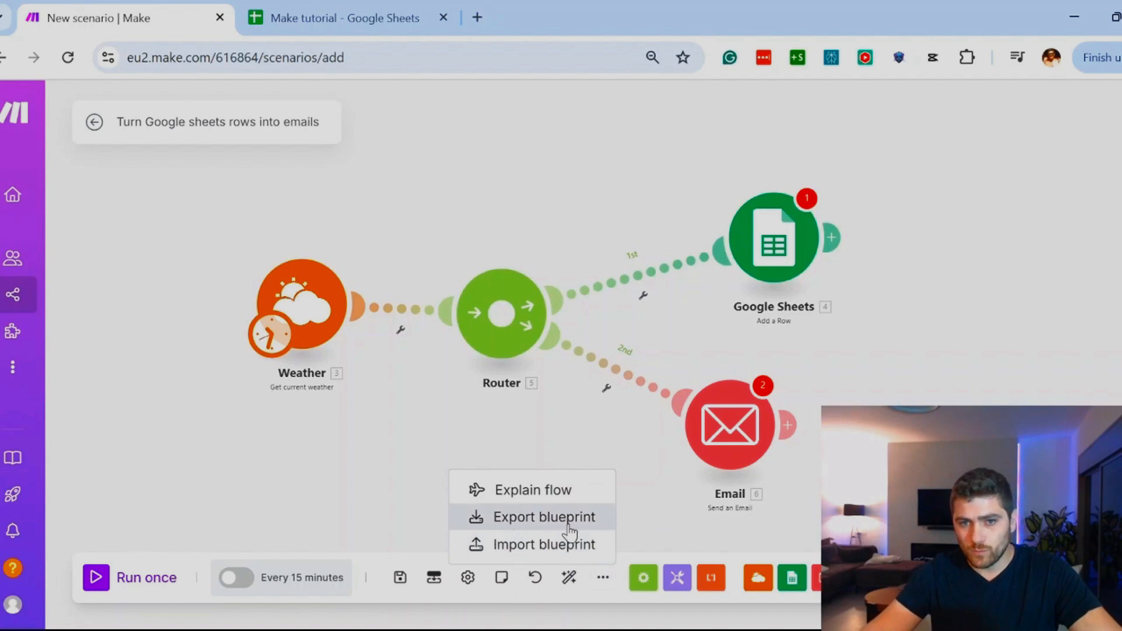
left_click(305, 509)
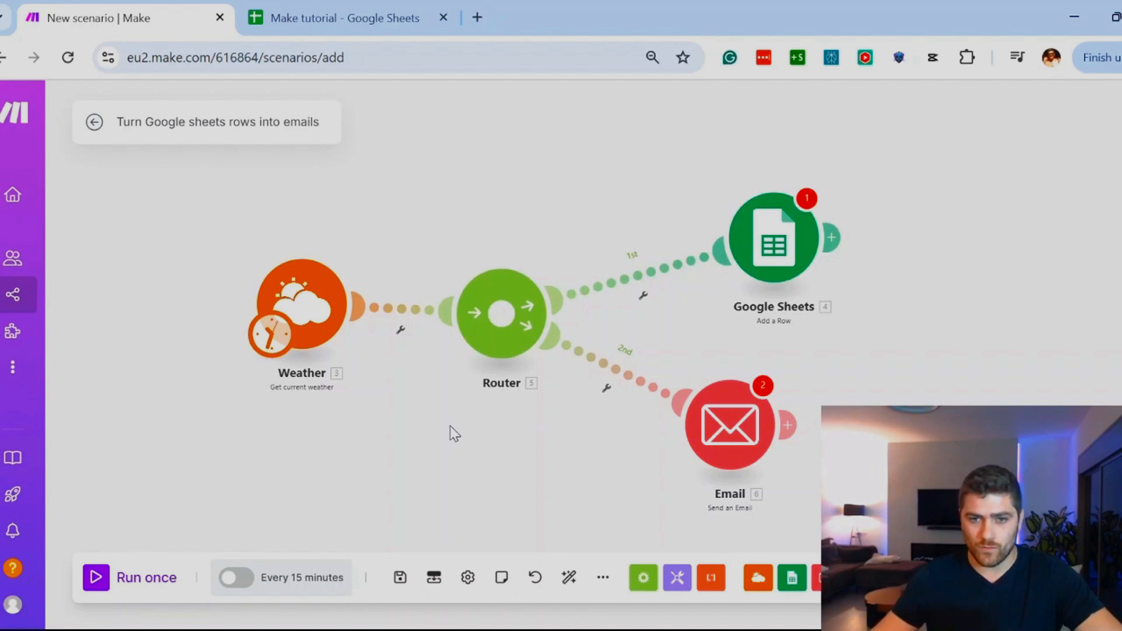
Step: Browse the Flow Control modules, including the repeater, iterator, array aggregator and router
left_click(643, 579)
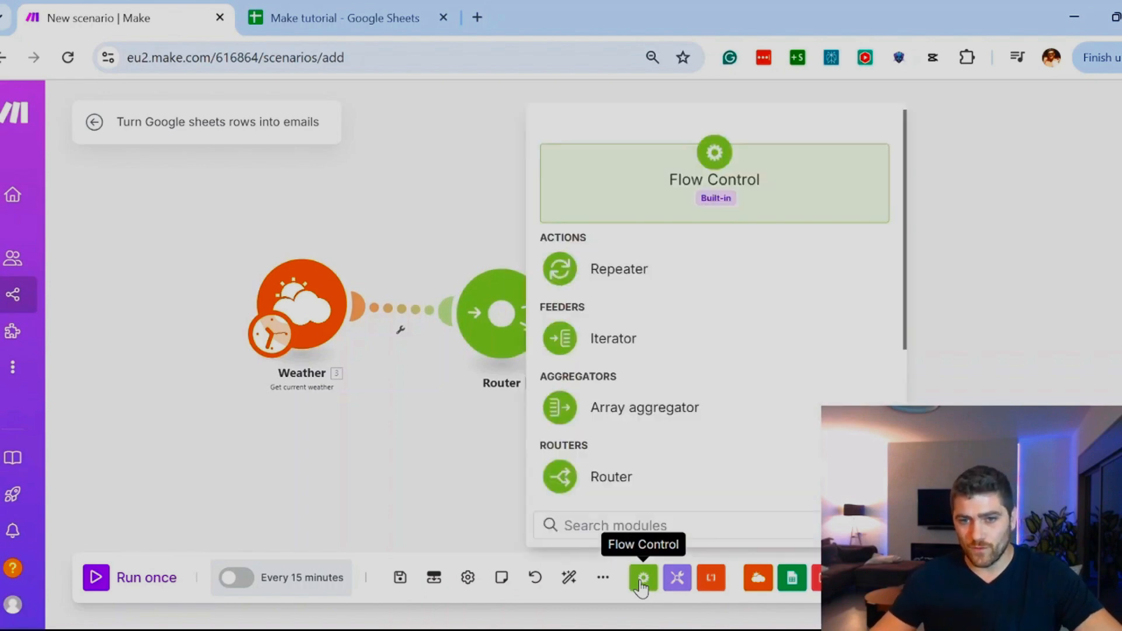
scroll(684, 438, "down", 3)
left_click(476, 372)
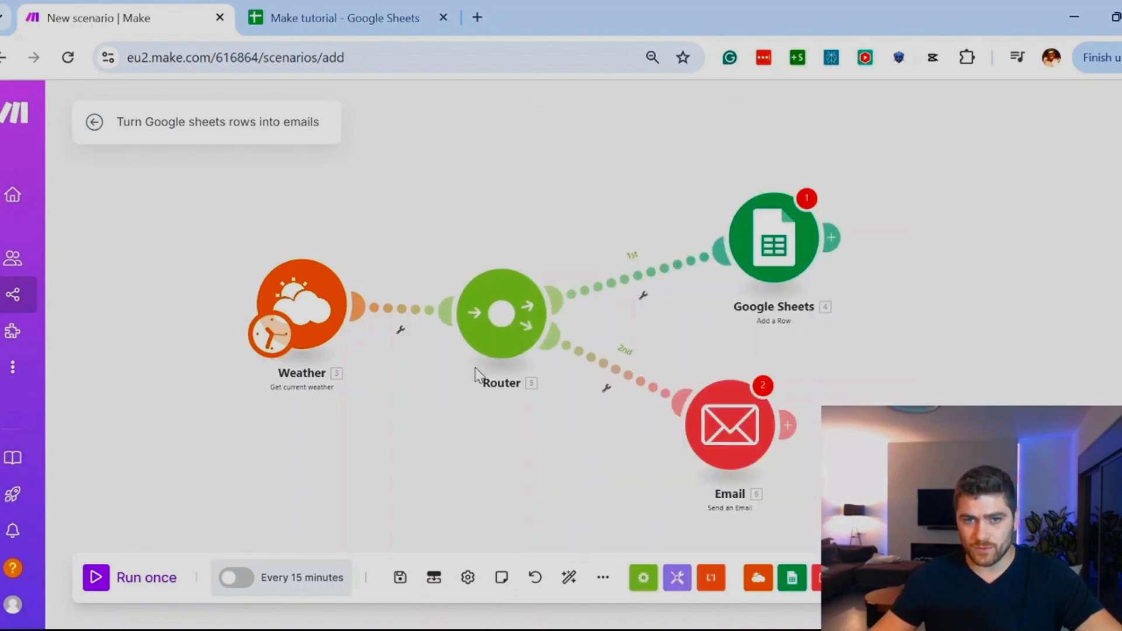
left_click(644, 584)
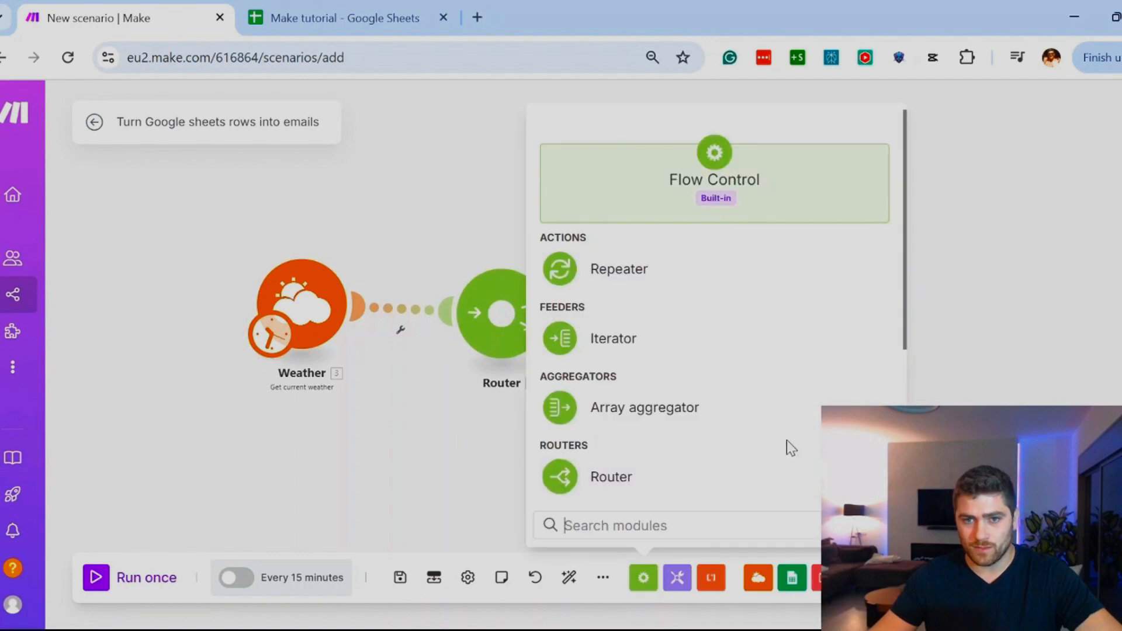
scroll(786, 446, "down", 3)
left_click(446, 449)
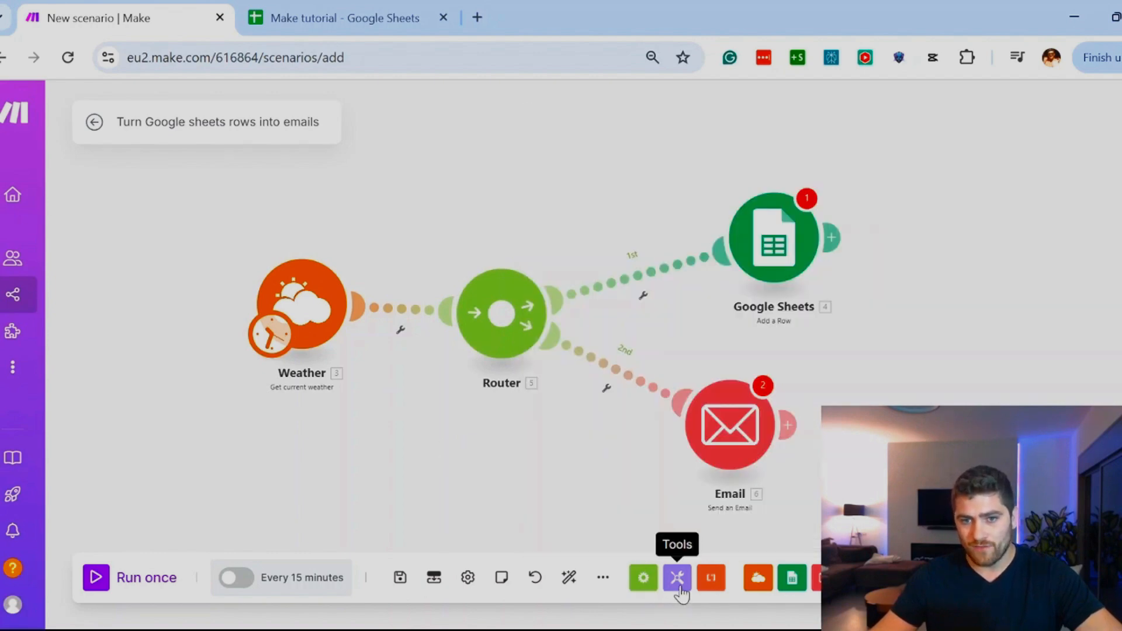
Step: Browse the Tools modules, from triggers and variable actions to aggregators and transformers
left_click(675, 589)
scroll(804, 426, "down", 2)
scroll(804, 409, "down", 2)
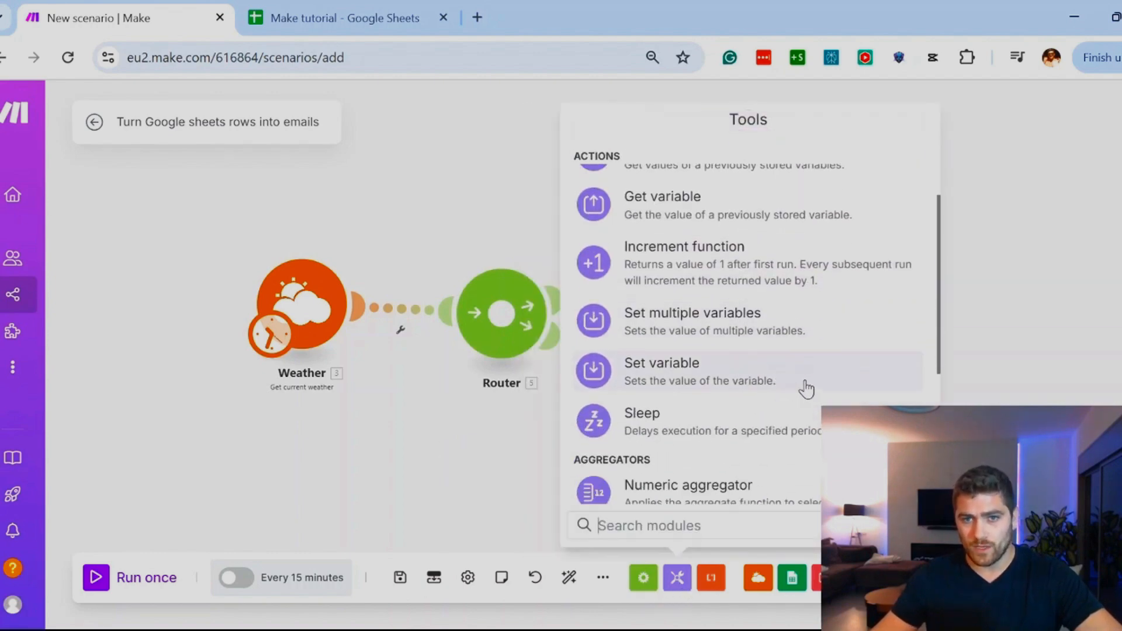
scroll(789, 351, "up", 5)
scroll(731, 285, "down", 2)
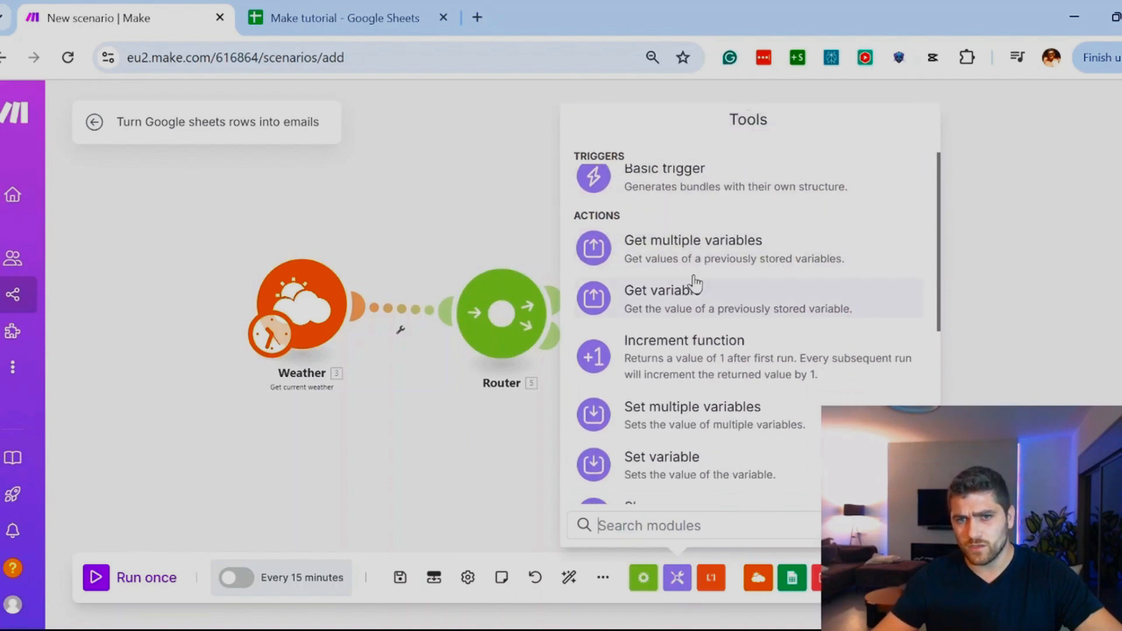
scroll(771, 304, "down", 5)
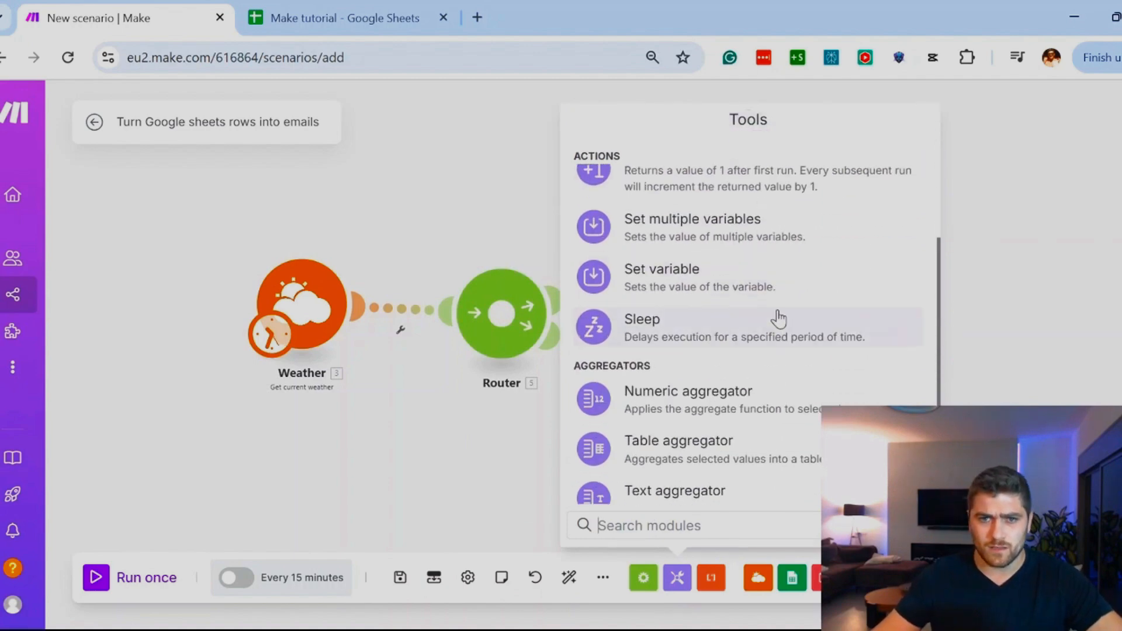
left_click(1042, 327)
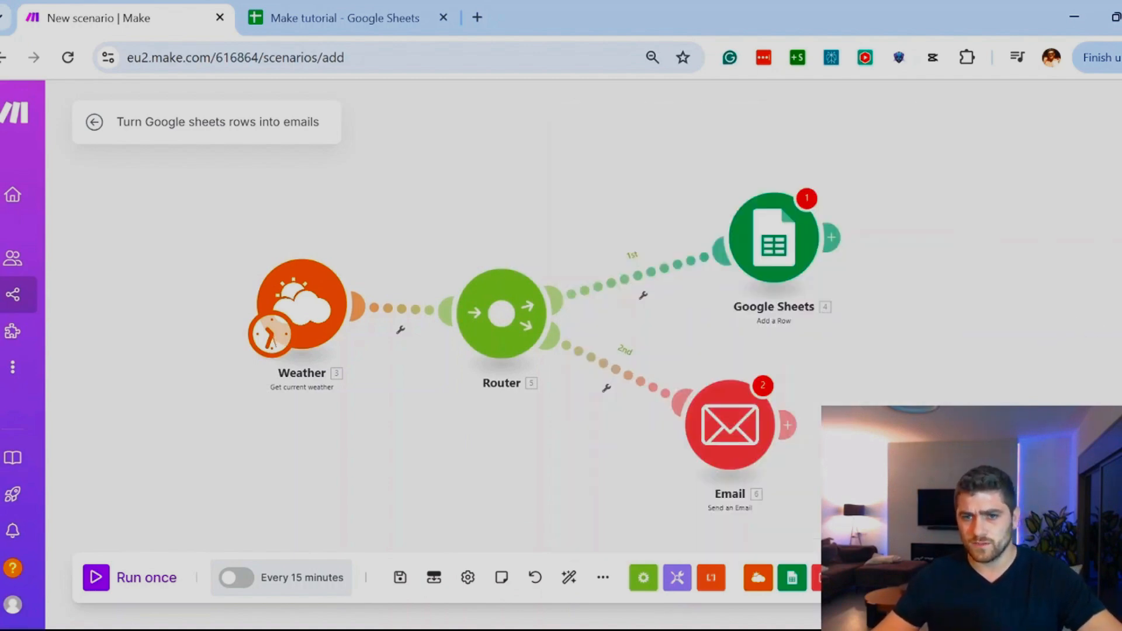
Step: Browse the Text parser modules and the full list of apps available for the scenario
left_click(710, 579)
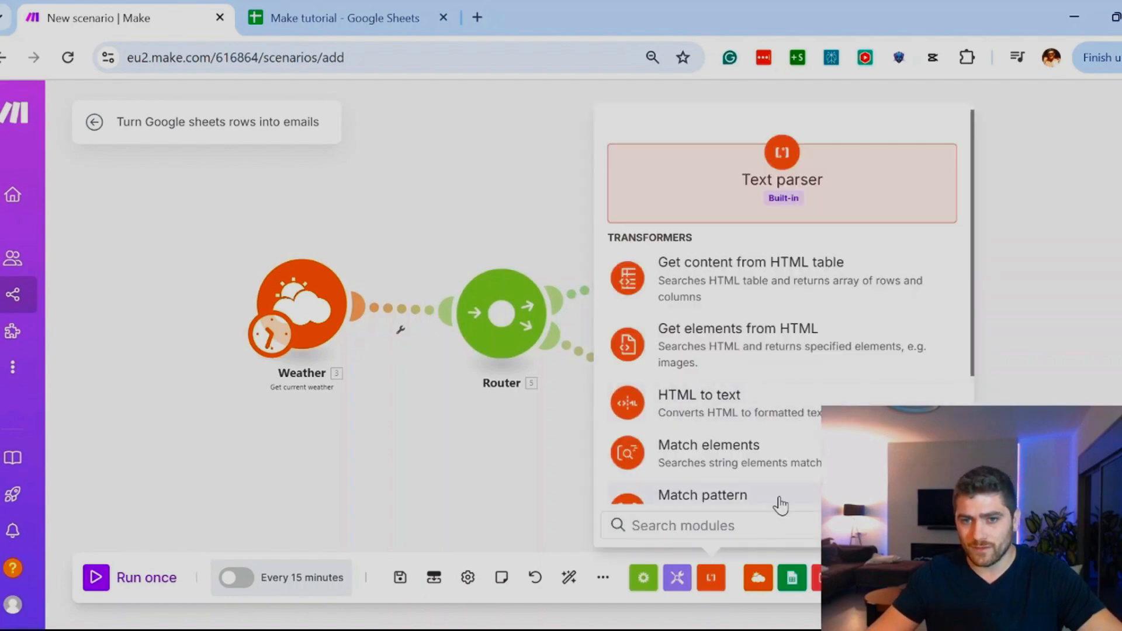
left_click(1101, 398)
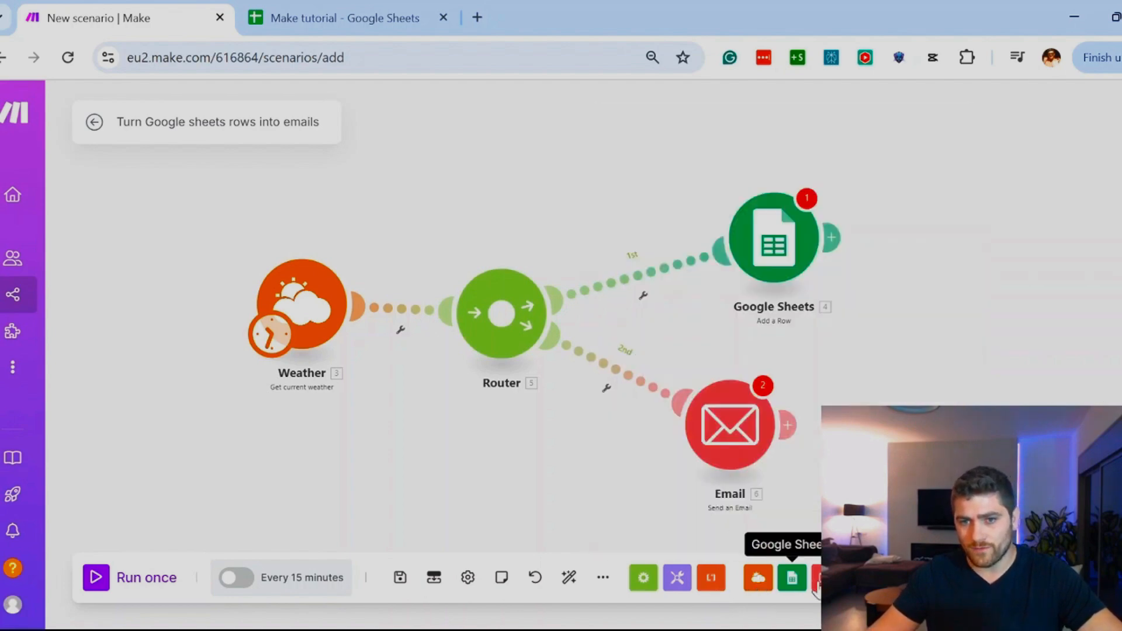
scroll(946, 359, "down", 5)
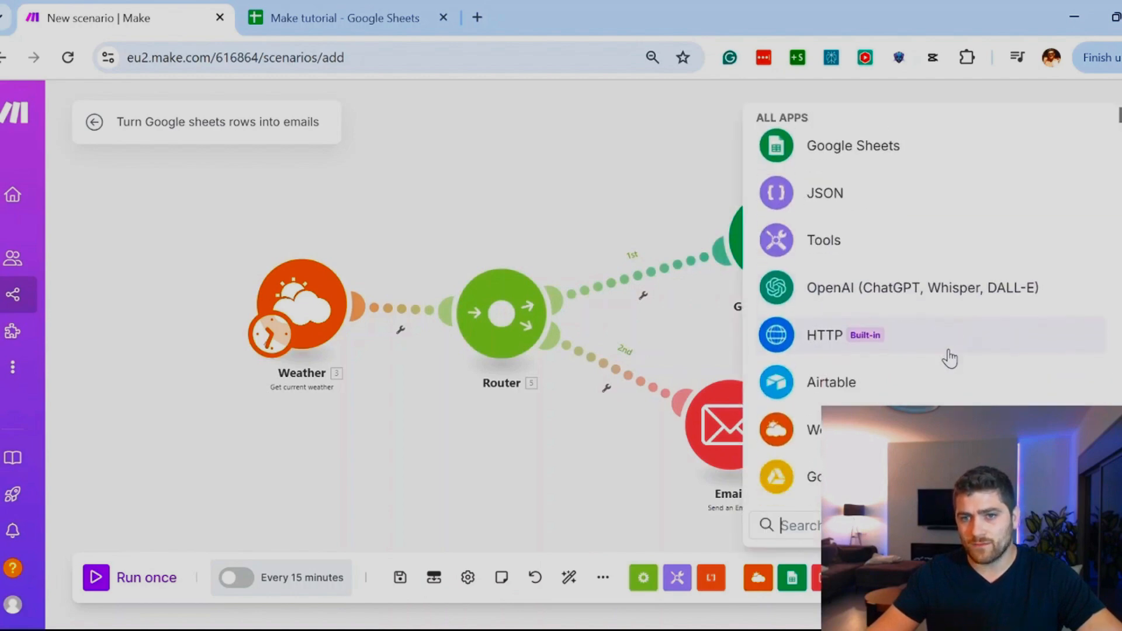
scroll(954, 358, "down", 15)
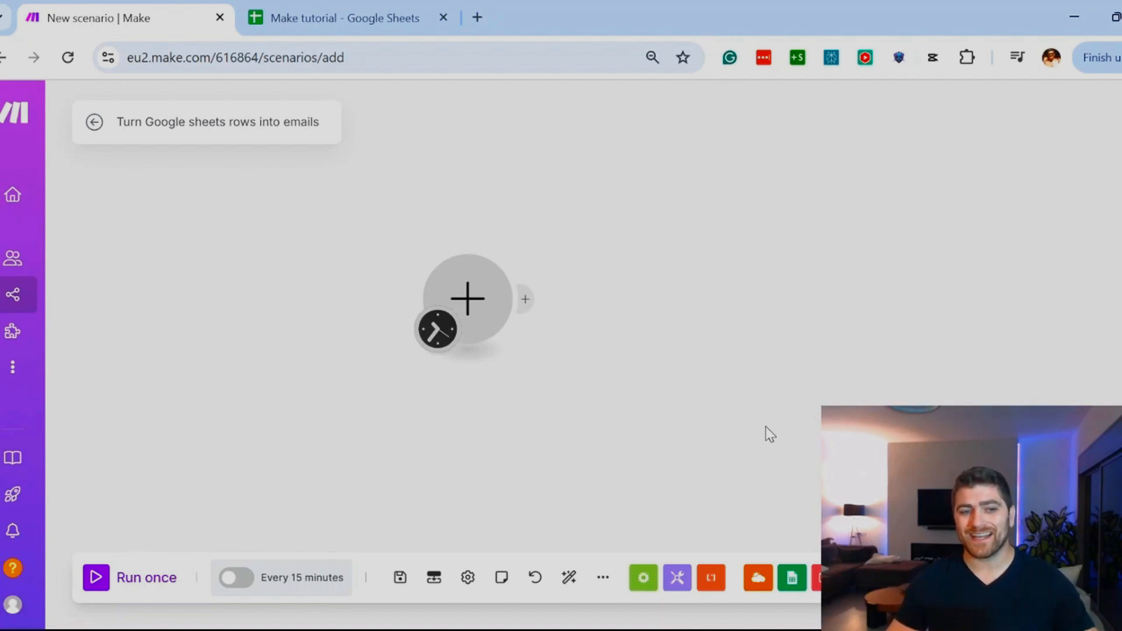
Step: Search the modules for watch new and add Google Sheets Watch New Rows as the scenario's trigger
left_click(477, 301)
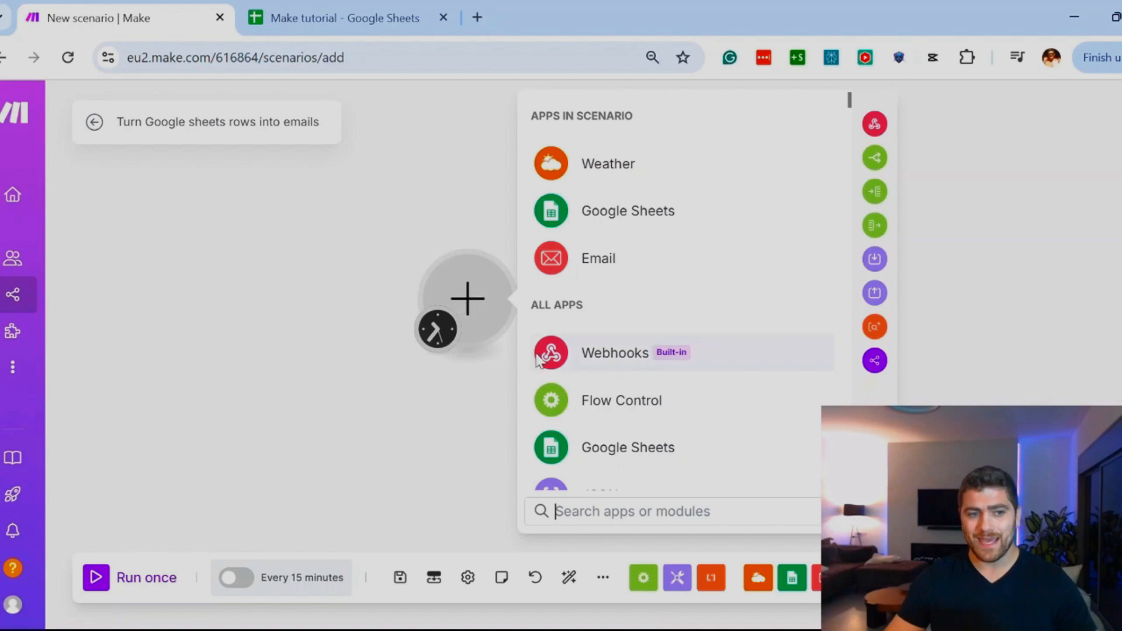
type("watch new")
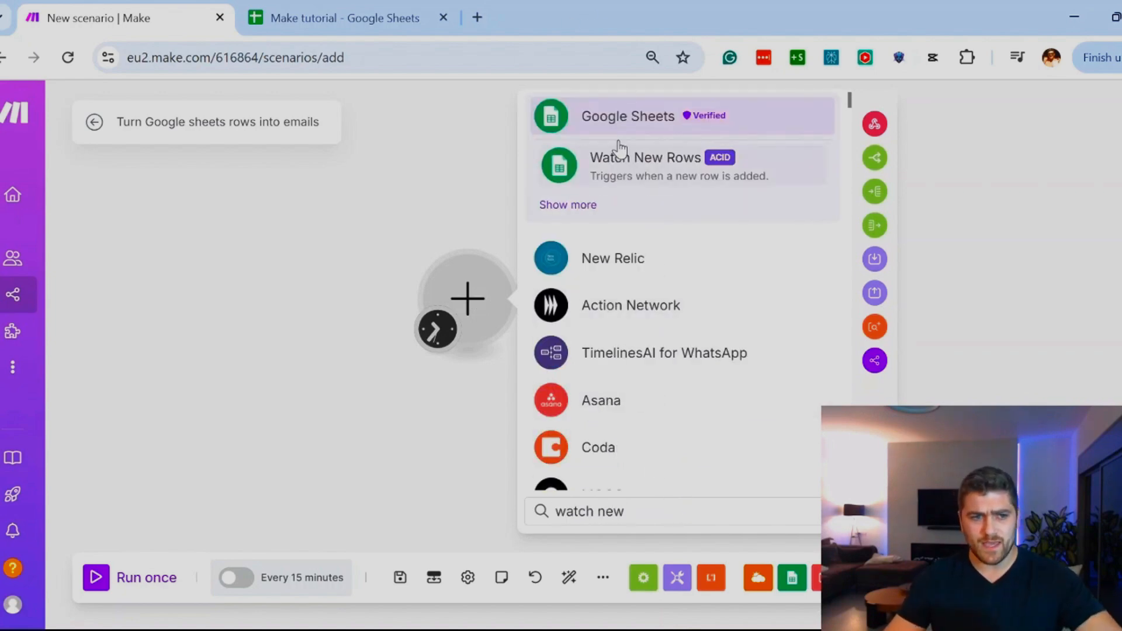
left_click(659, 175)
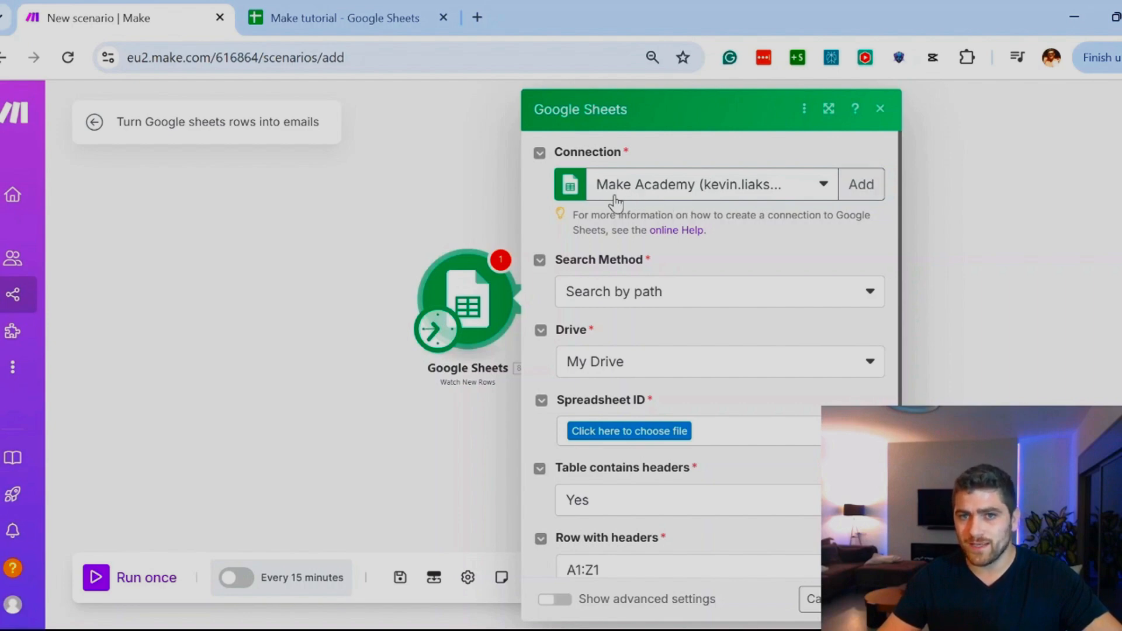
Step: Draft a new Google connection named Company1 Date and close it without signing in
left_click(861, 185)
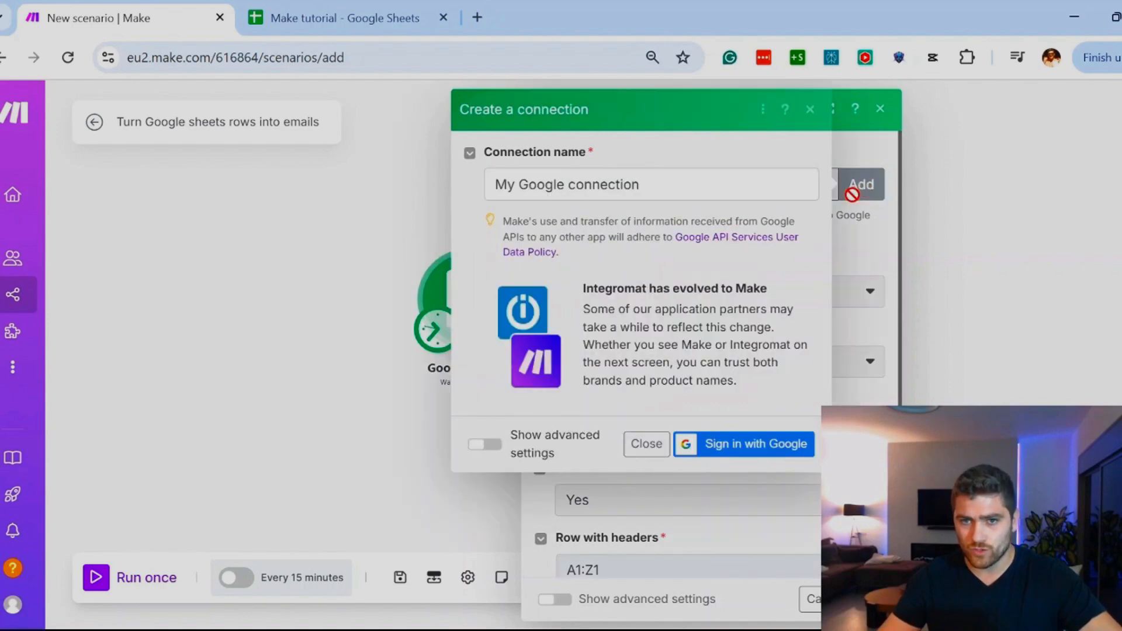
left_click_drag(720, 187, 476, 190)
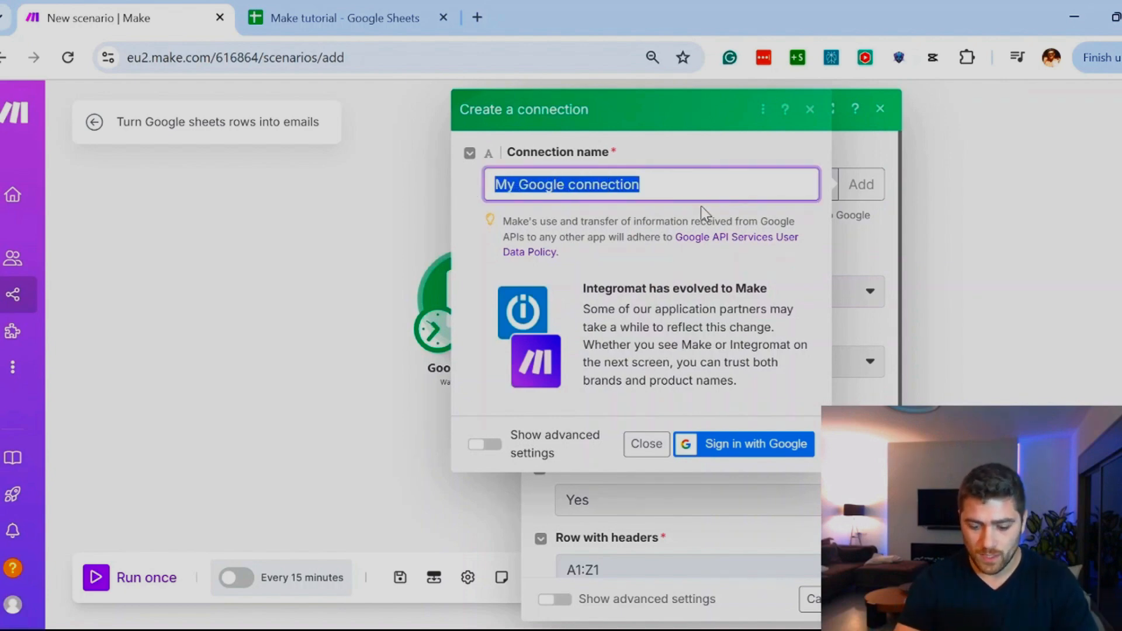
type("Comapny")
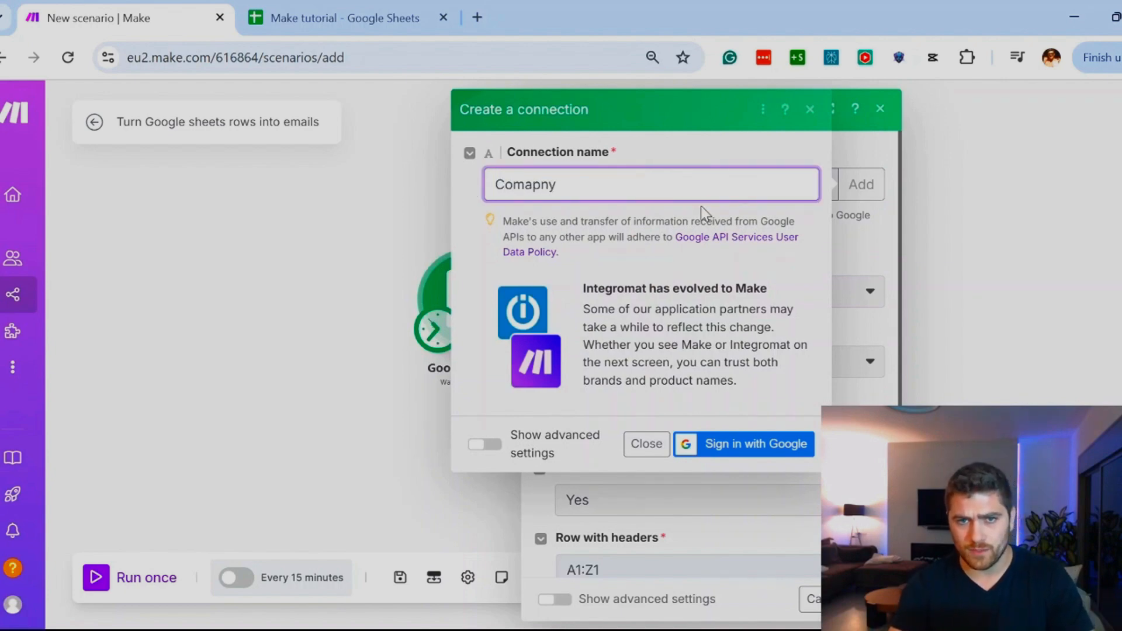
key("BackSpace")
key("BackSpace")
key("BackSpace")
key("BackSpace")
type("pany1")
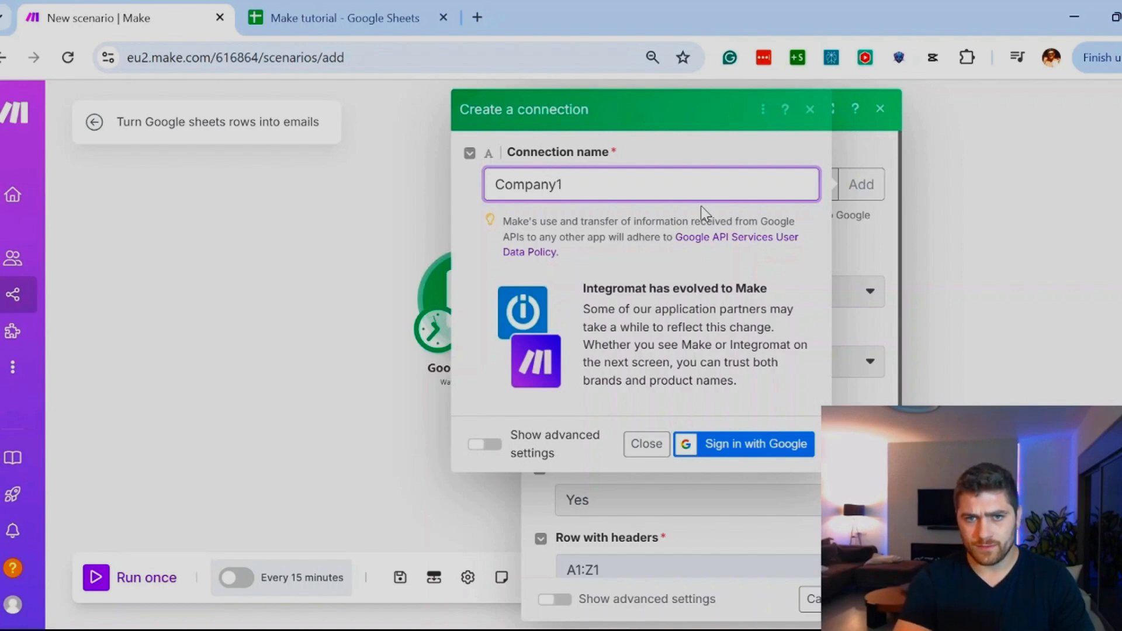
type(" Date")
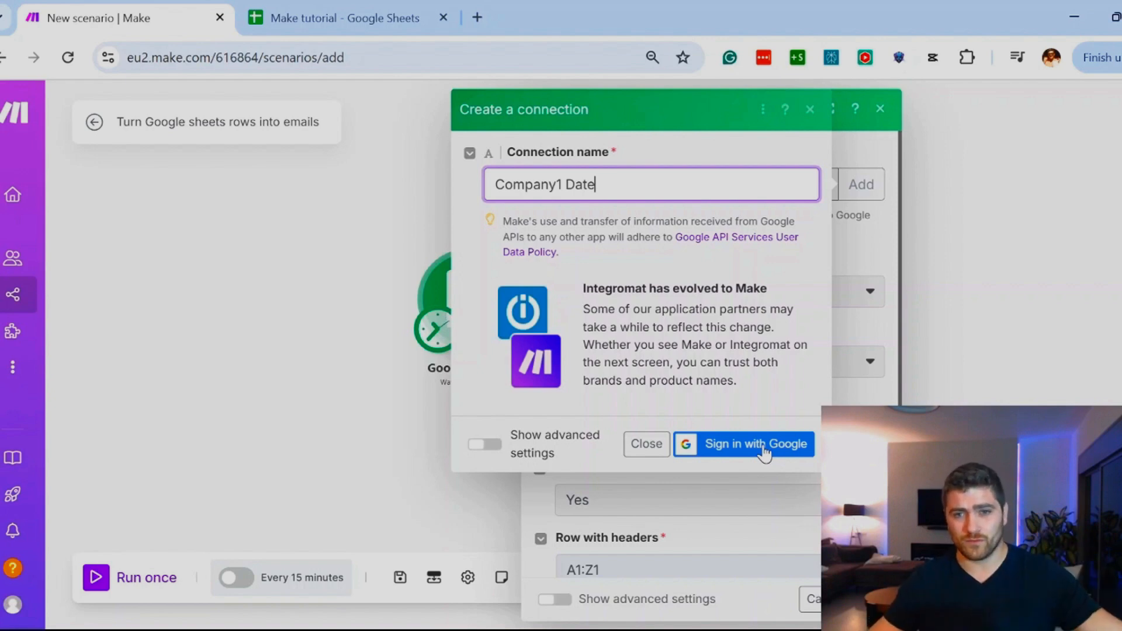
left_click(651, 451)
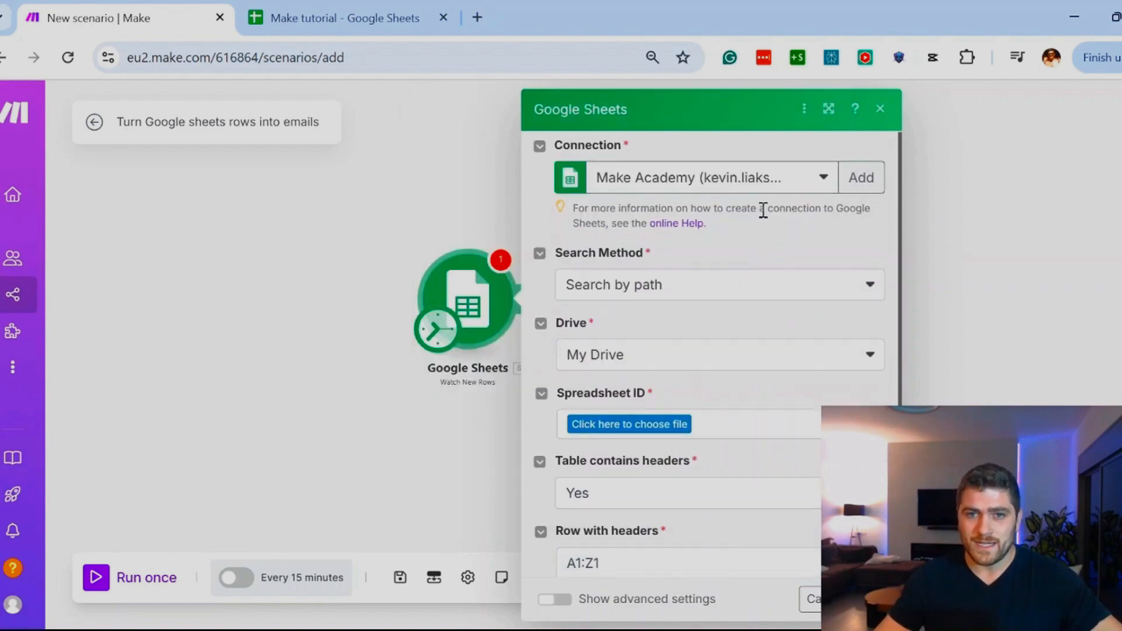
Step: Check the My Drive file list under Search by path, and set the search method to Select from all
scroll(761, 210, "down", 2)
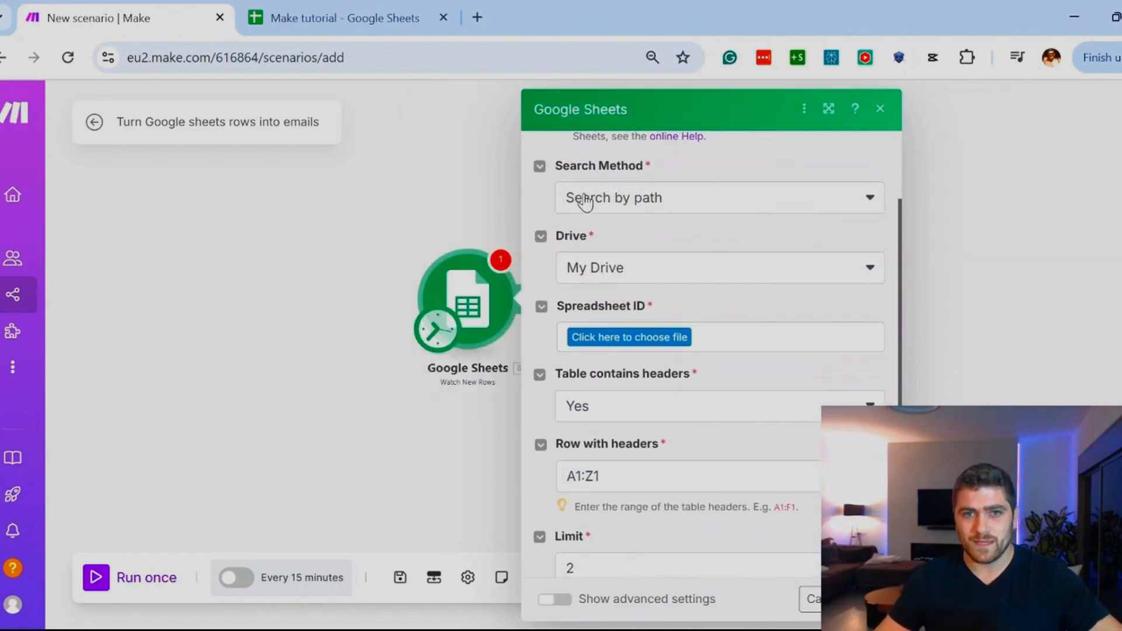
left_click(708, 209)
left_click(662, 200)
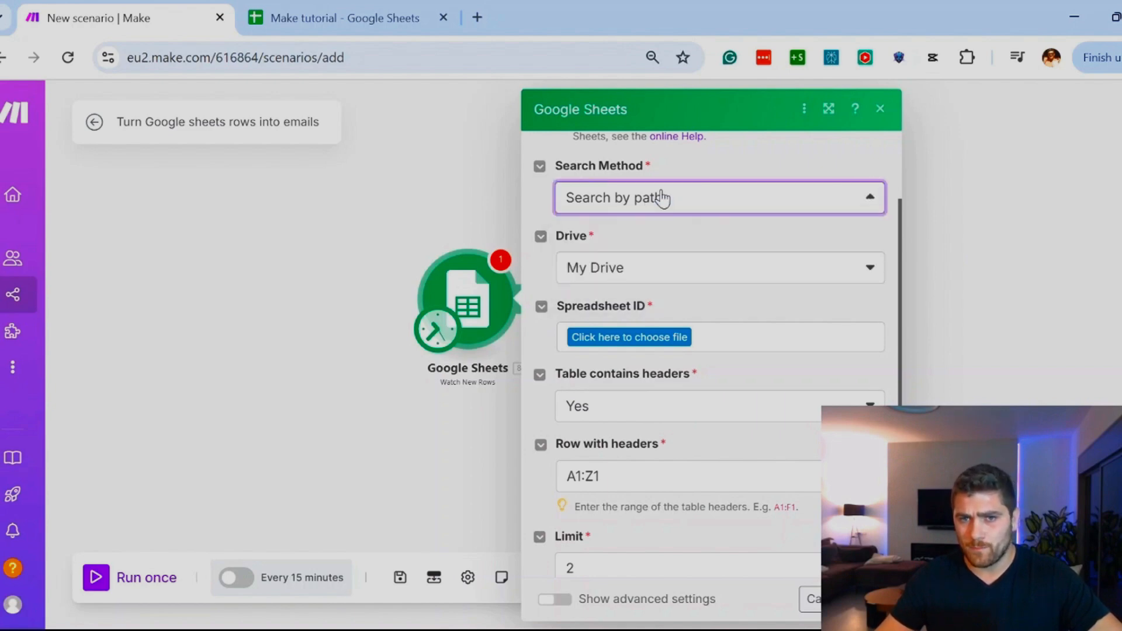
left_click(576, 272)
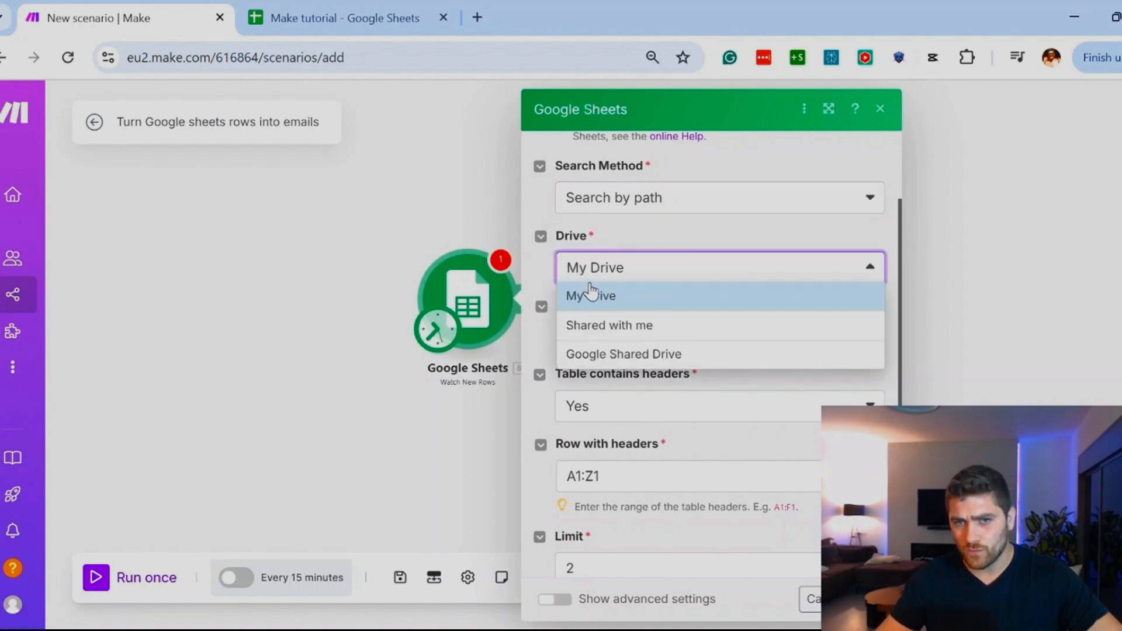
left_click(608, 292)
left_click(608, 344)
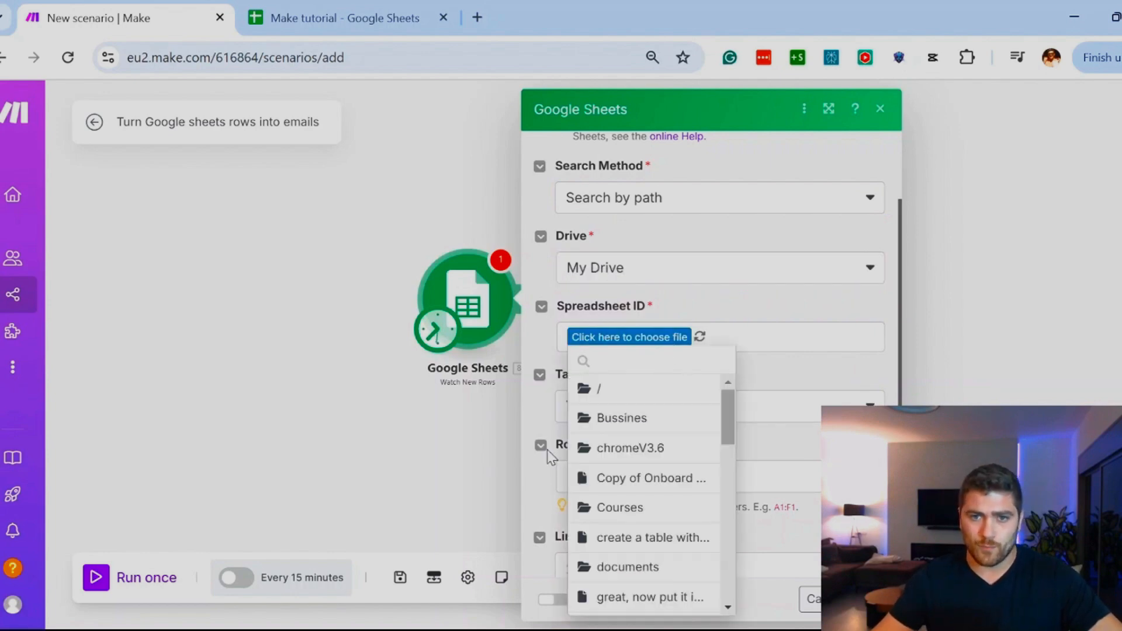
left_click(650, 233)
left_click(646, 200)
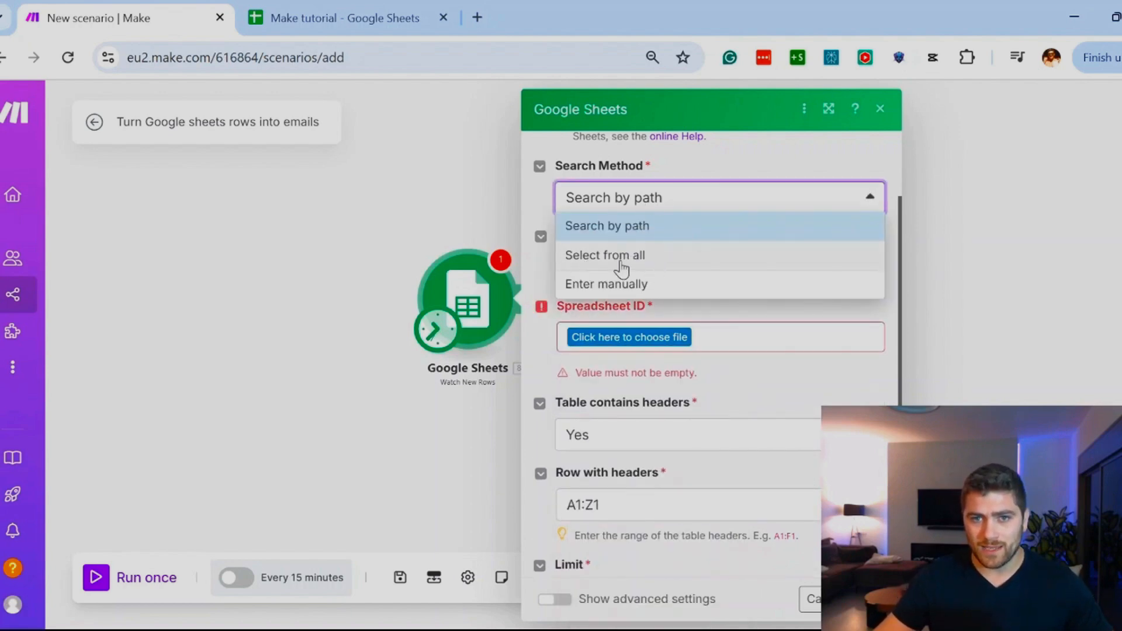
left_click(630, 263)
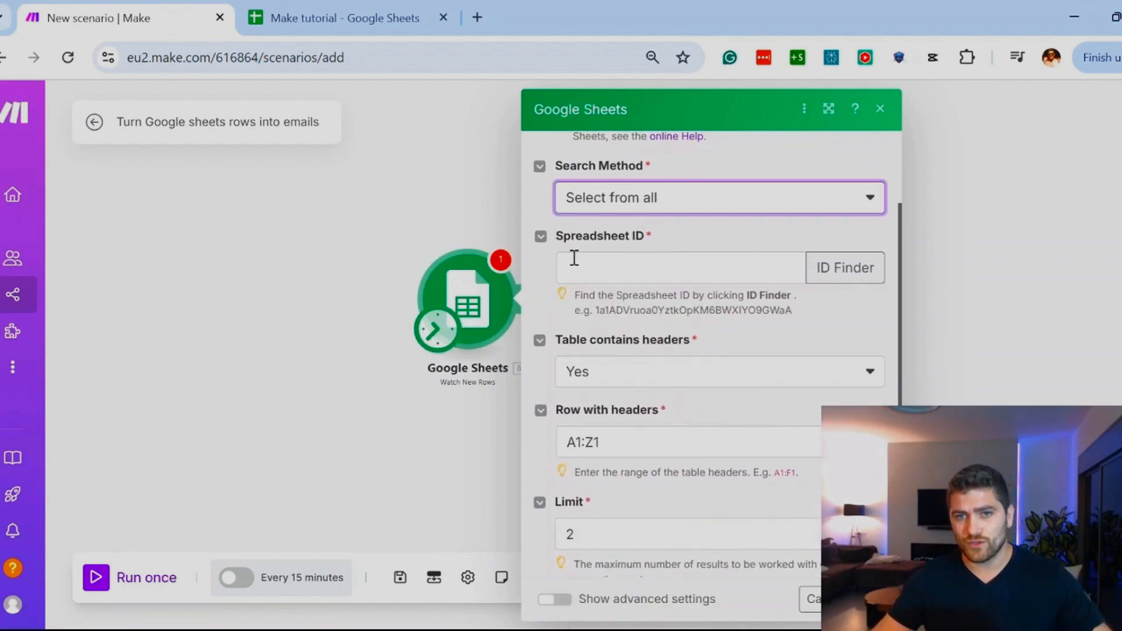
Step: Bold the Lead Name and Status headers in the Make tutorial spreadsheet in Google Sheets, and return to the Make scenario
left_click(360, 20)
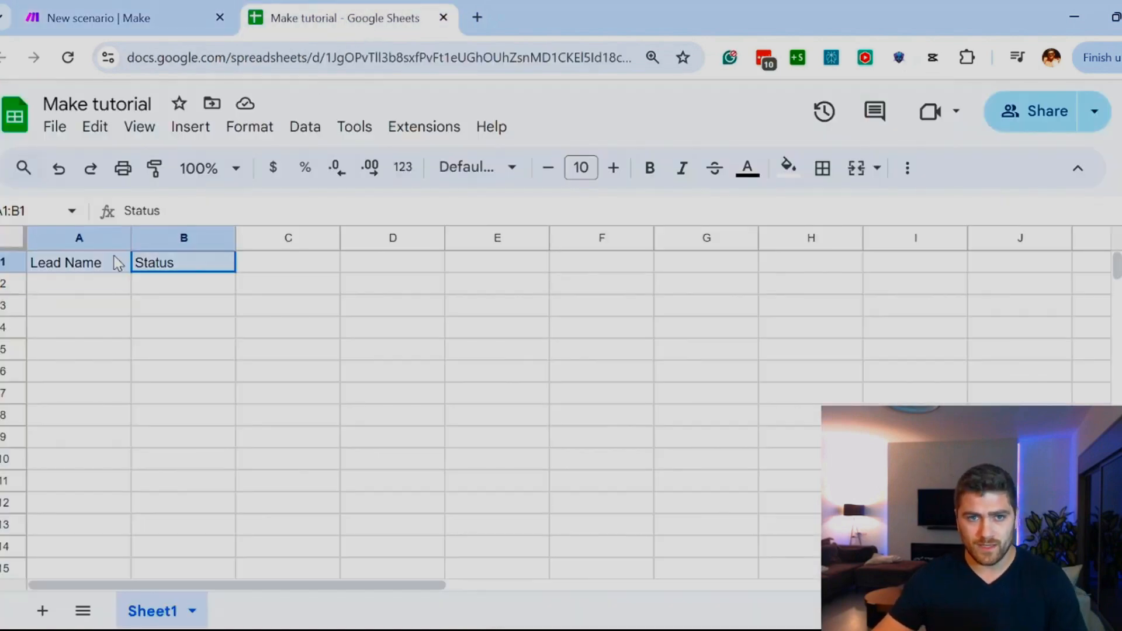
key("ctrl+b")
left_click(143, 344)
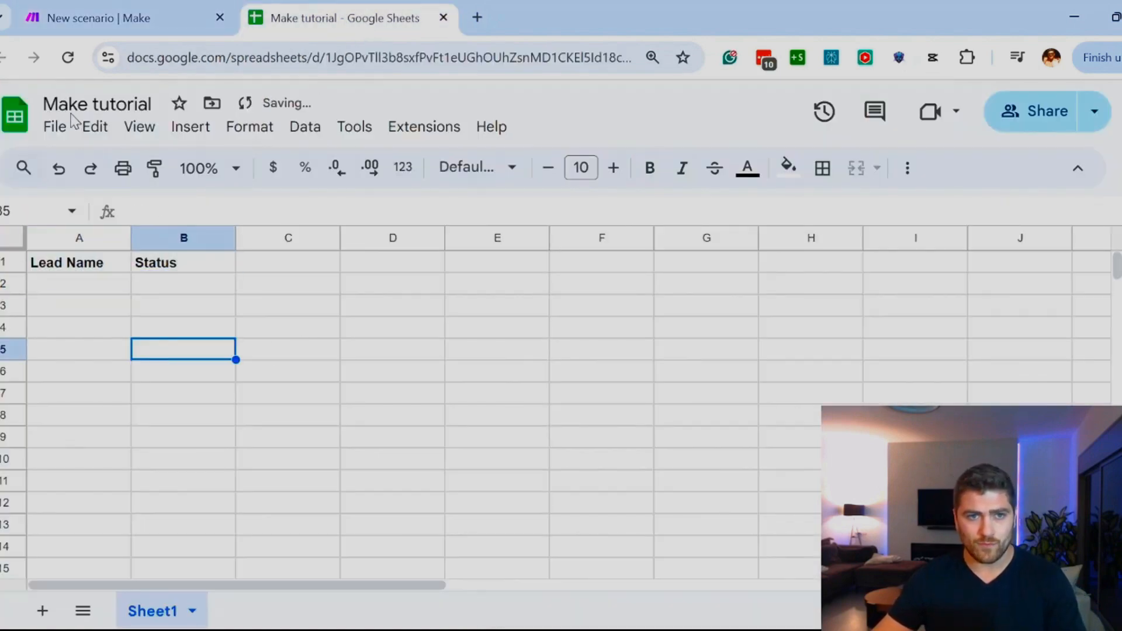
left_click(117, 18)
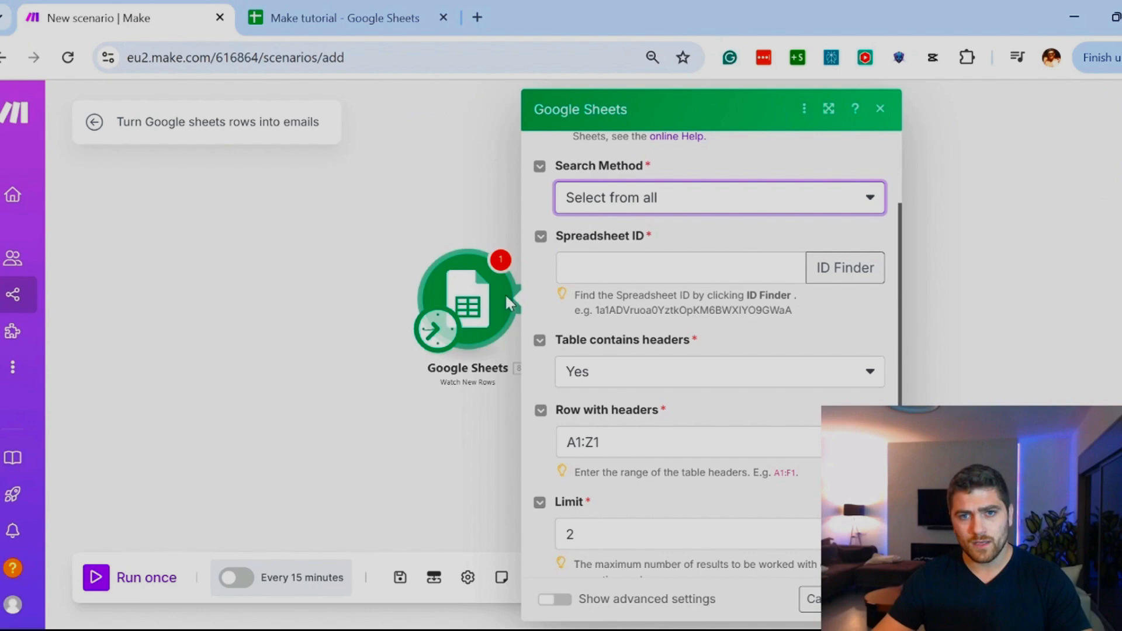
Step: Try entering the file name make tutorial directly as the Spreadsheet ID
left_click(625, 275)
type("make tutori")
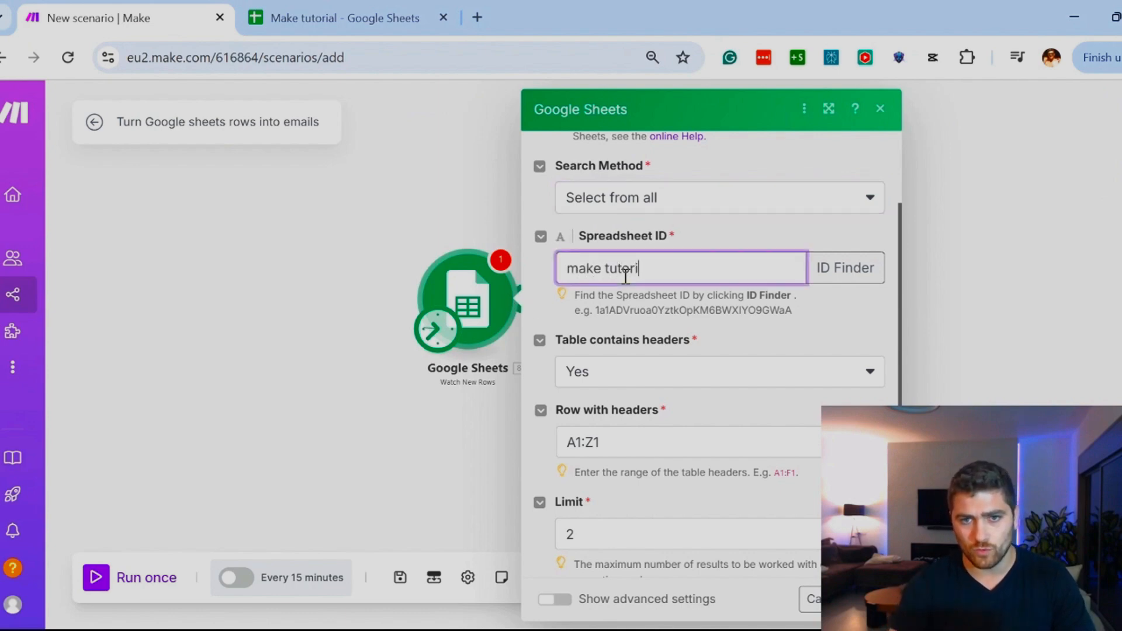
type("al")
Step: Use the ID Finder with the filename keywords make tutorial to fill in the module's Spreadsheet ID
left_click(846, 268)
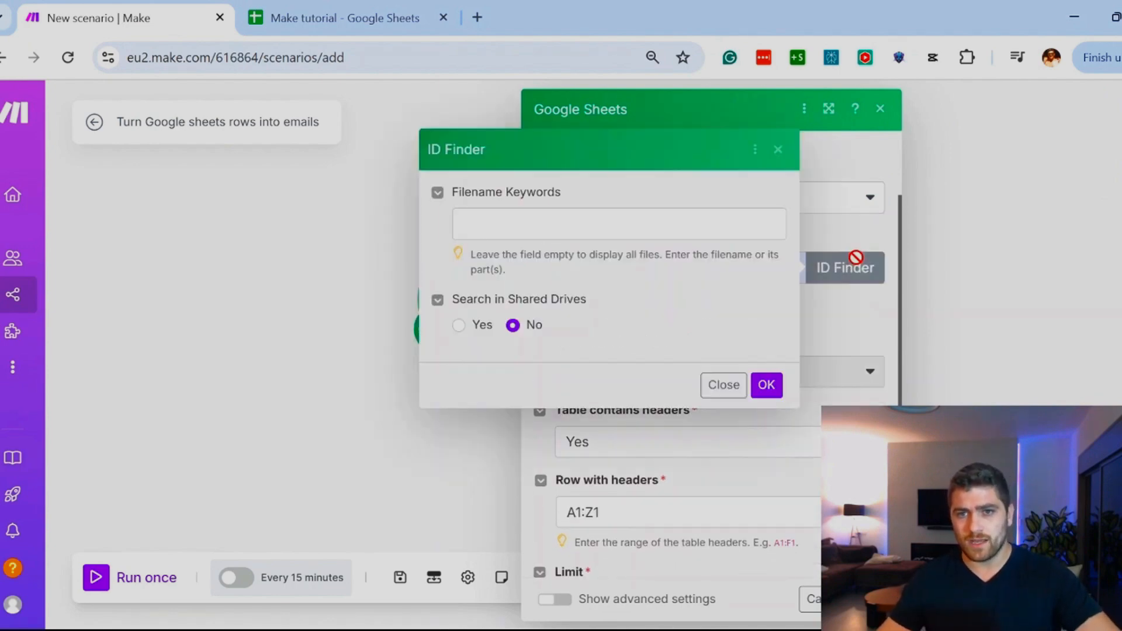
left_click(565, 223)
type("make tutorail")
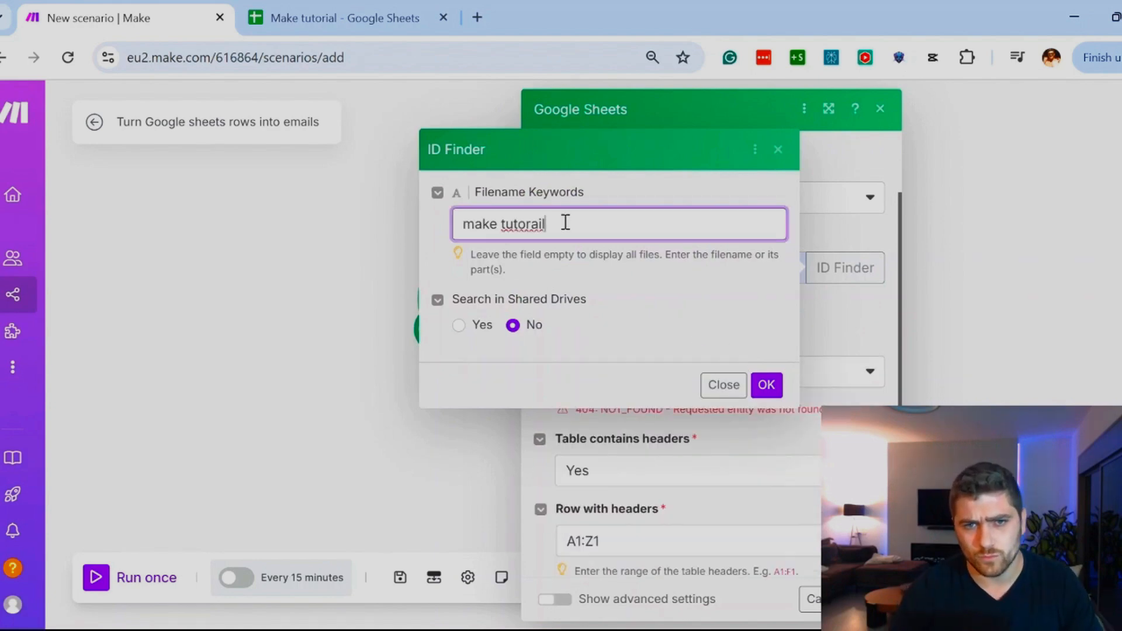
key("BackSpace")
key("BackSpace")
key("BackSpace")
key("BackSpace")
type("ial")
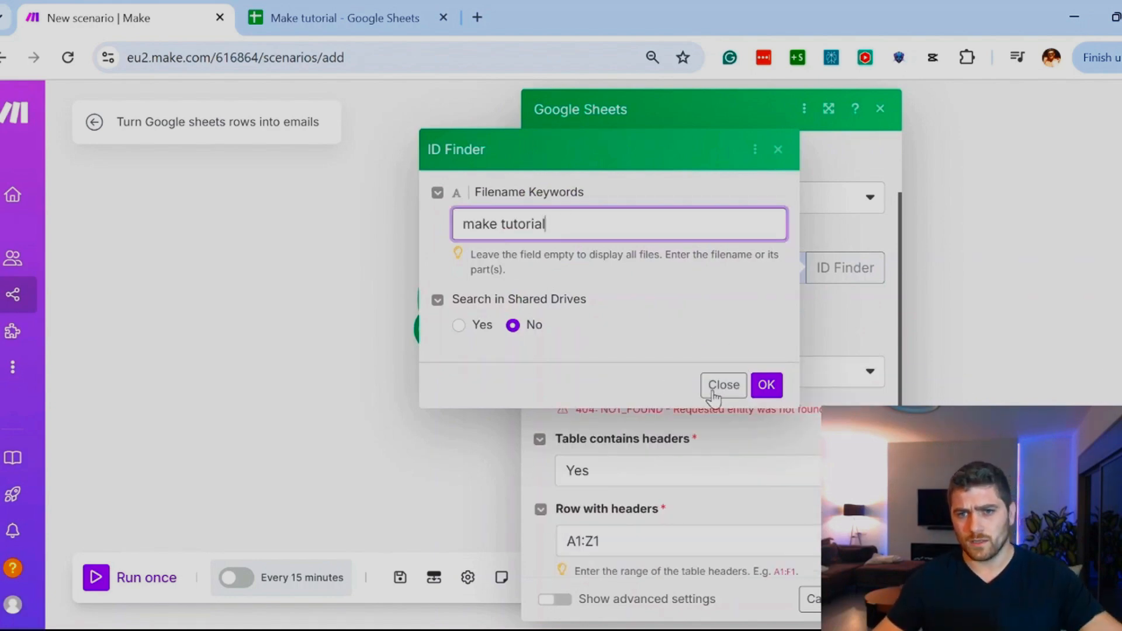
left_click(764, 393)
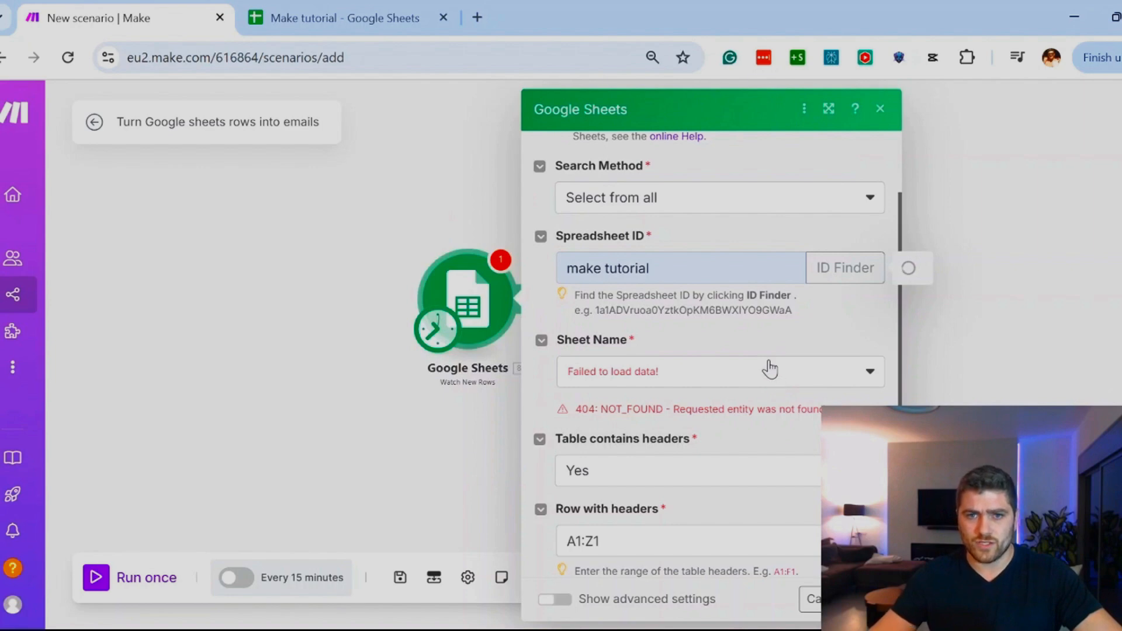
left_click_drag(573, 266, 804, 257)
left_click(602, 268)
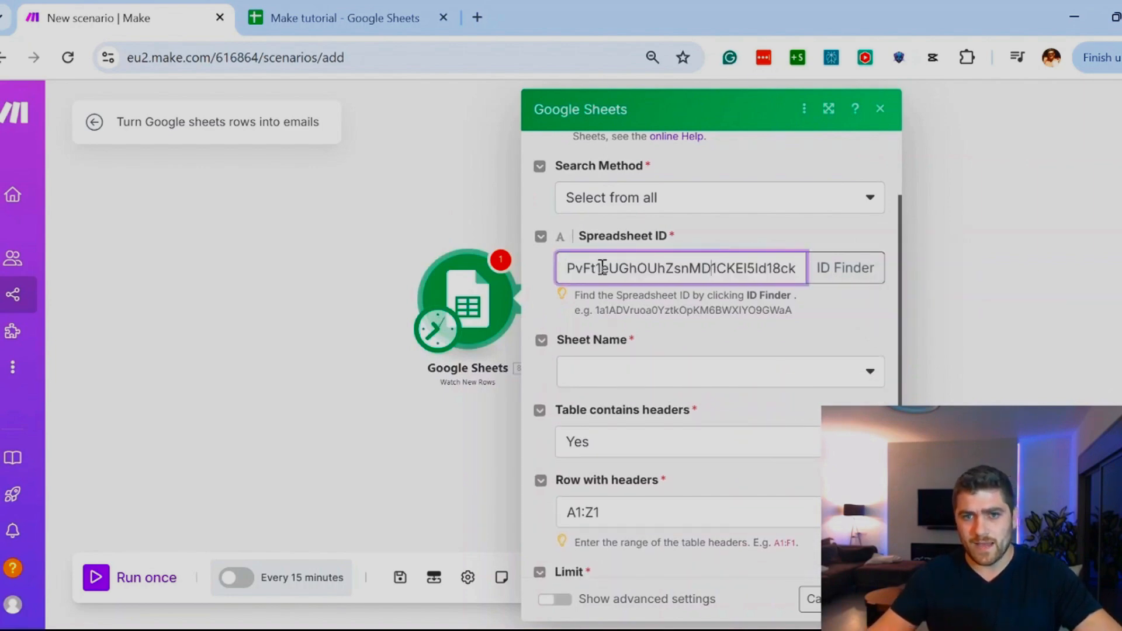
Step: Choose Sheet1 as the sheet name, and check the sheet and its header row in the Make tutorial spreadsheet
left_click(601, 372)
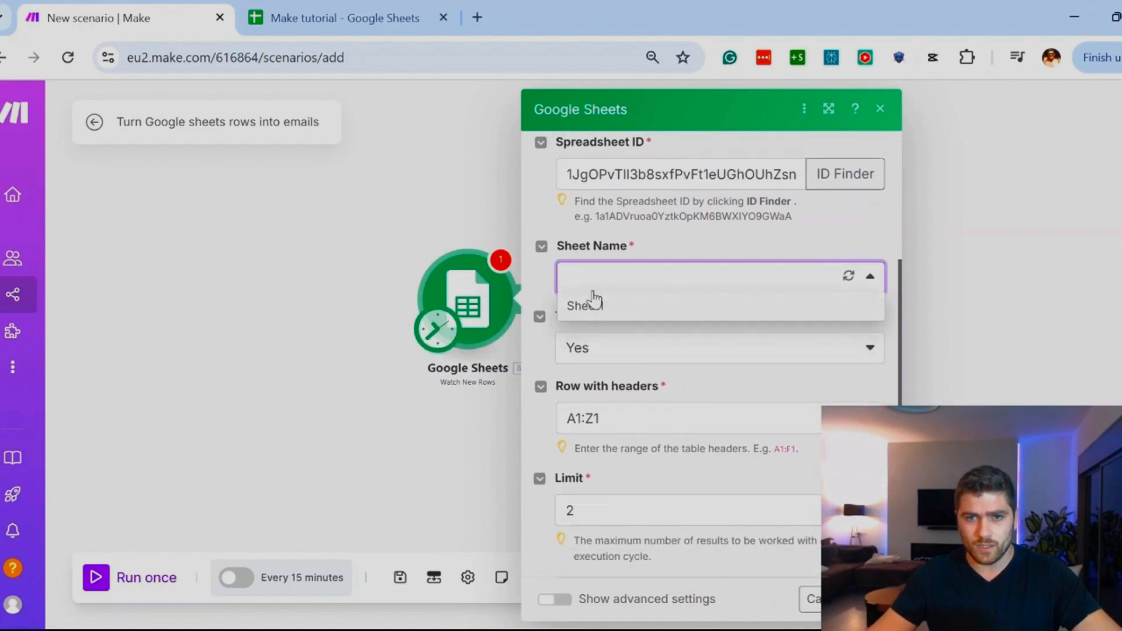
left_click(597, 304)
left_click(334, 17)
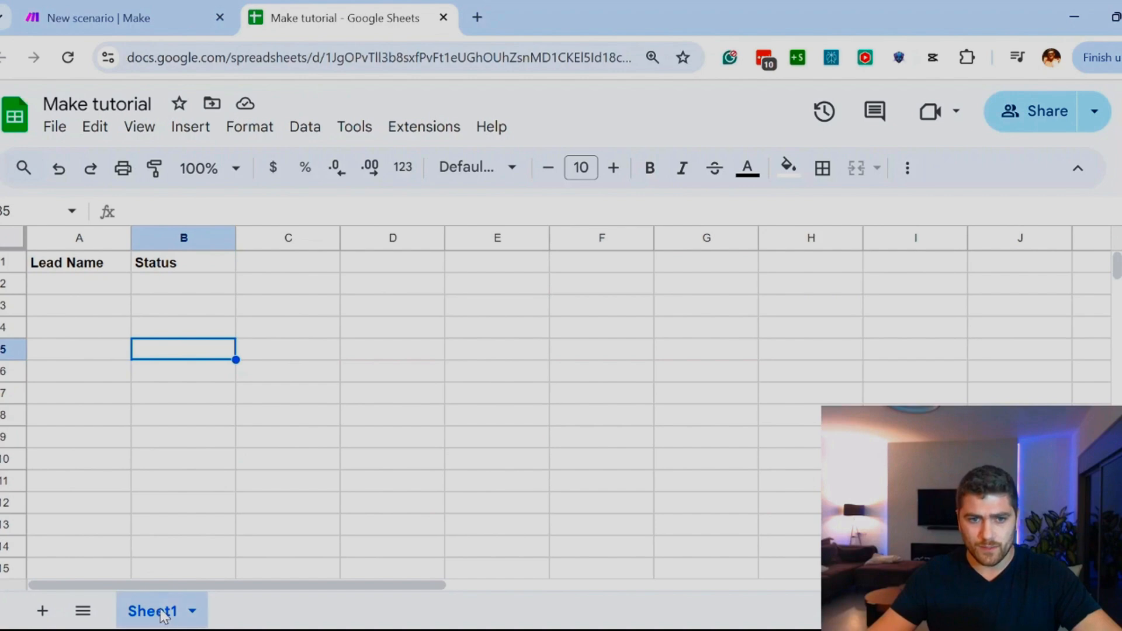
left_click(164, 13)
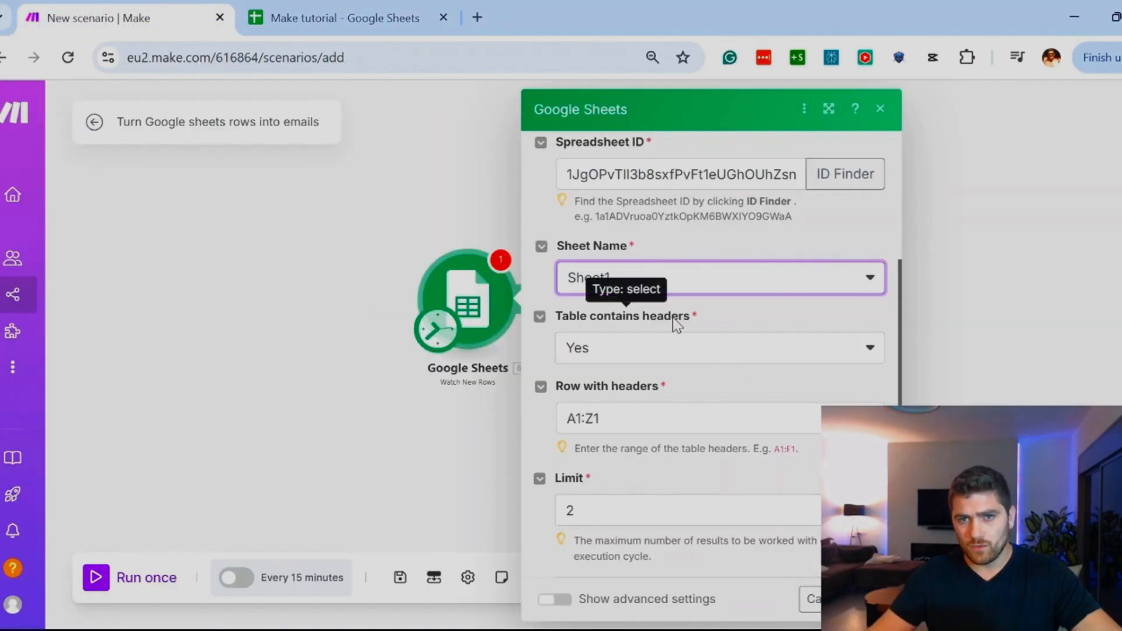
left_click(333, 17)
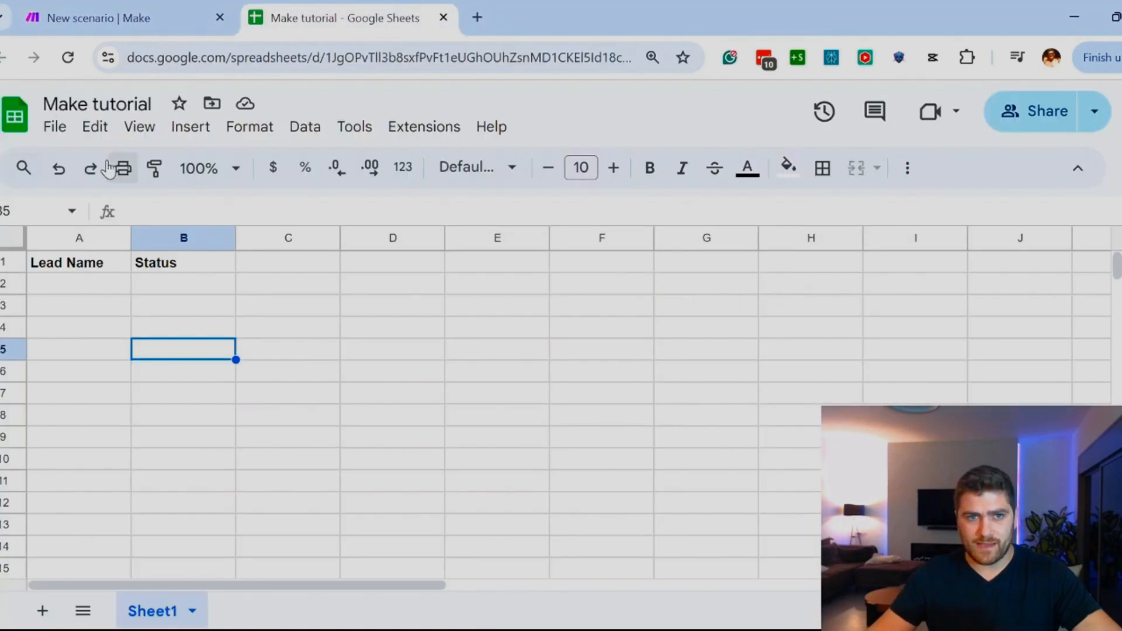
left_click(62, 266)
left_click(181, 270)
left_click(111, 17)
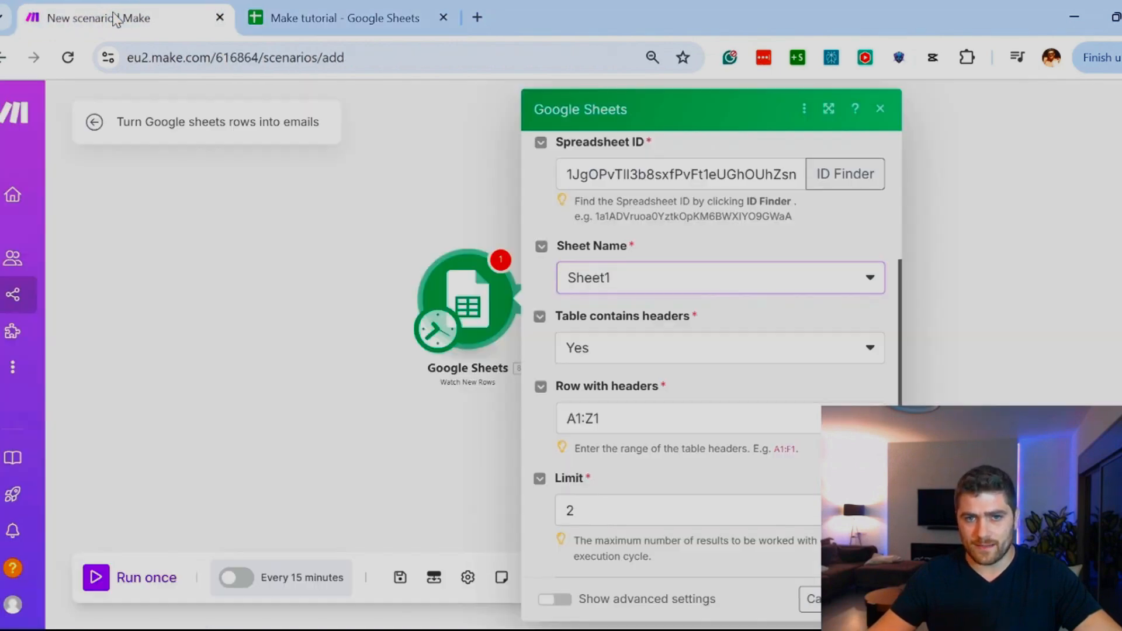
Step: Limit the Google Sheets Watch New Rows trigger to 1 result, save its settings and choose All as the starting point
scroll(581, 391, "down", 1)
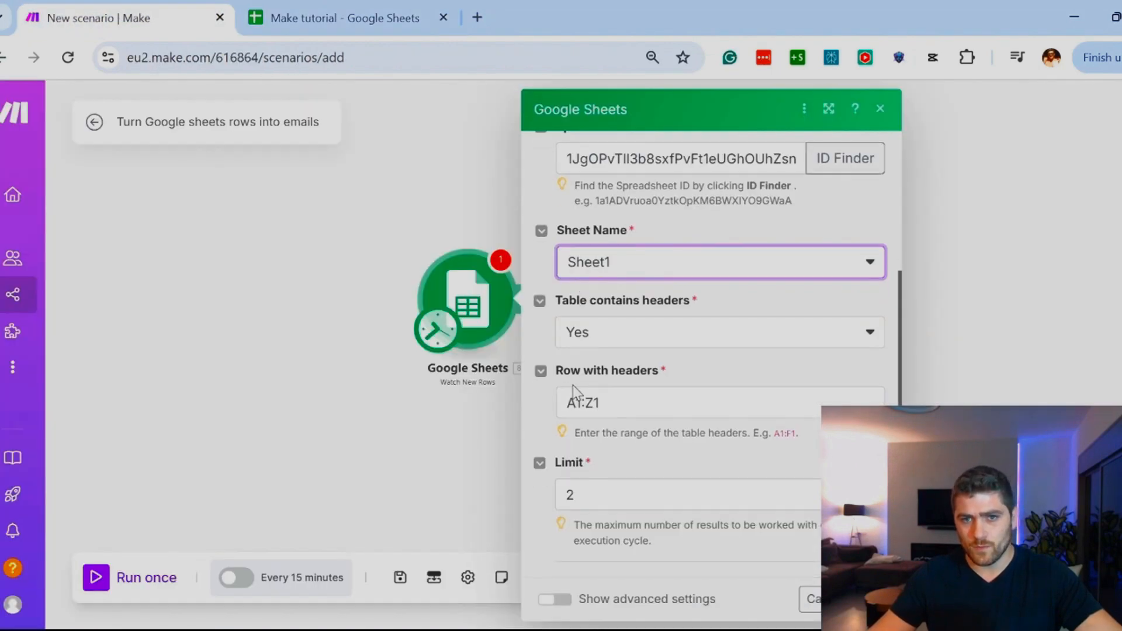
left_click(643, 509)
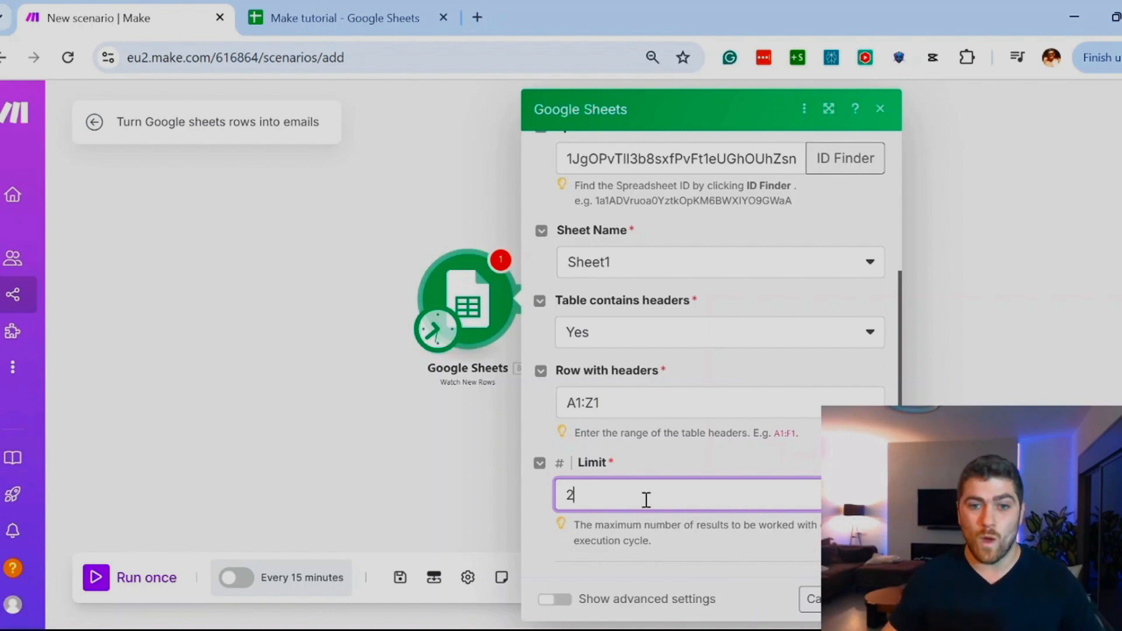
left_click_drag(646, 500, 517, 506)
type("1")
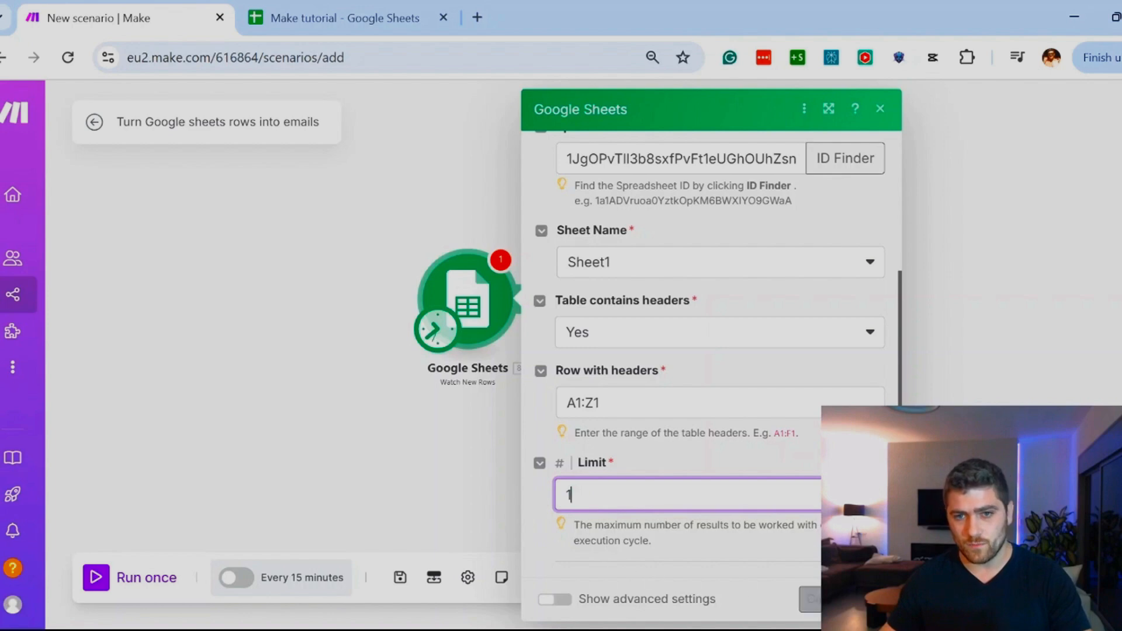
left_click(865, 599)
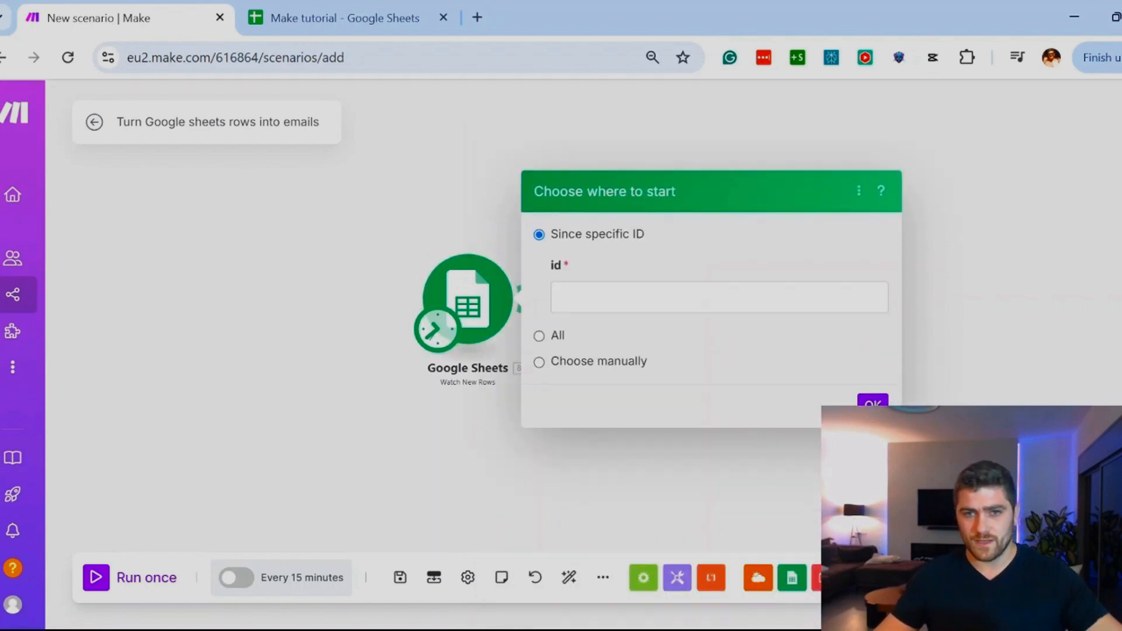
left_click(581, 297)
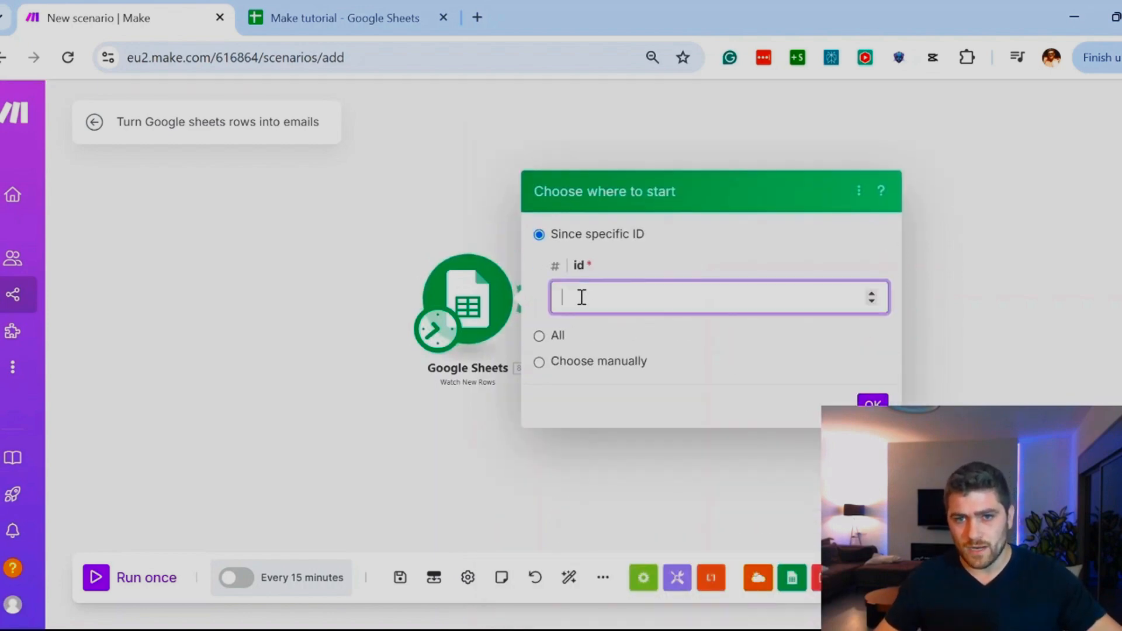
left_click(553, 362)
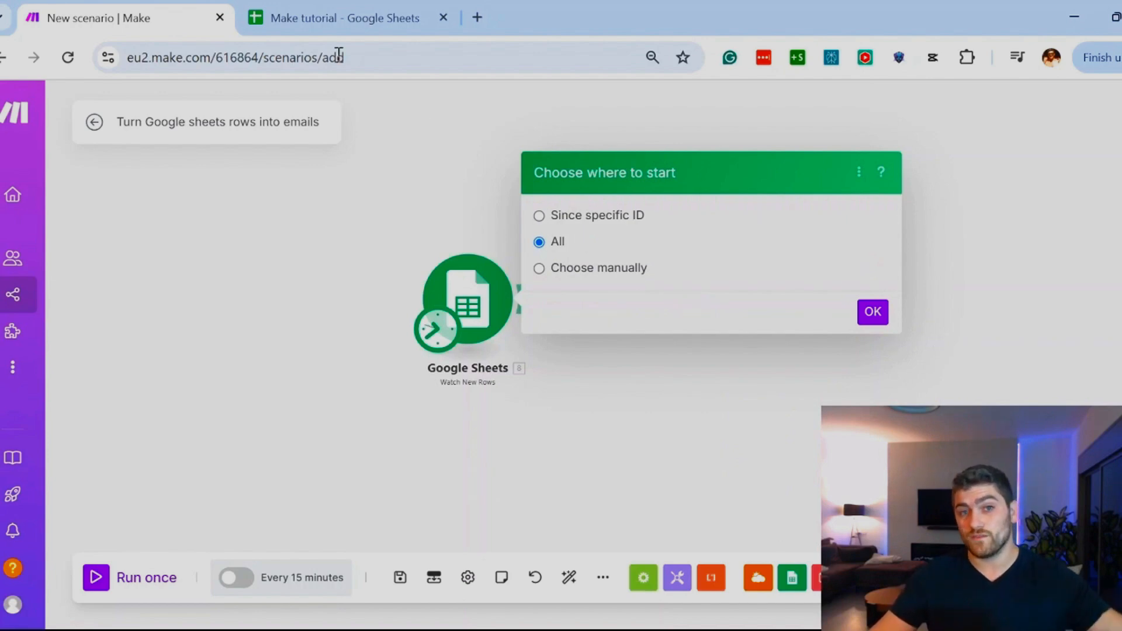
Step: Check the rows below the headers in the Make tutorial spreadsheet, and confirm the starting point in the Make scenario
left_click(297, 29)
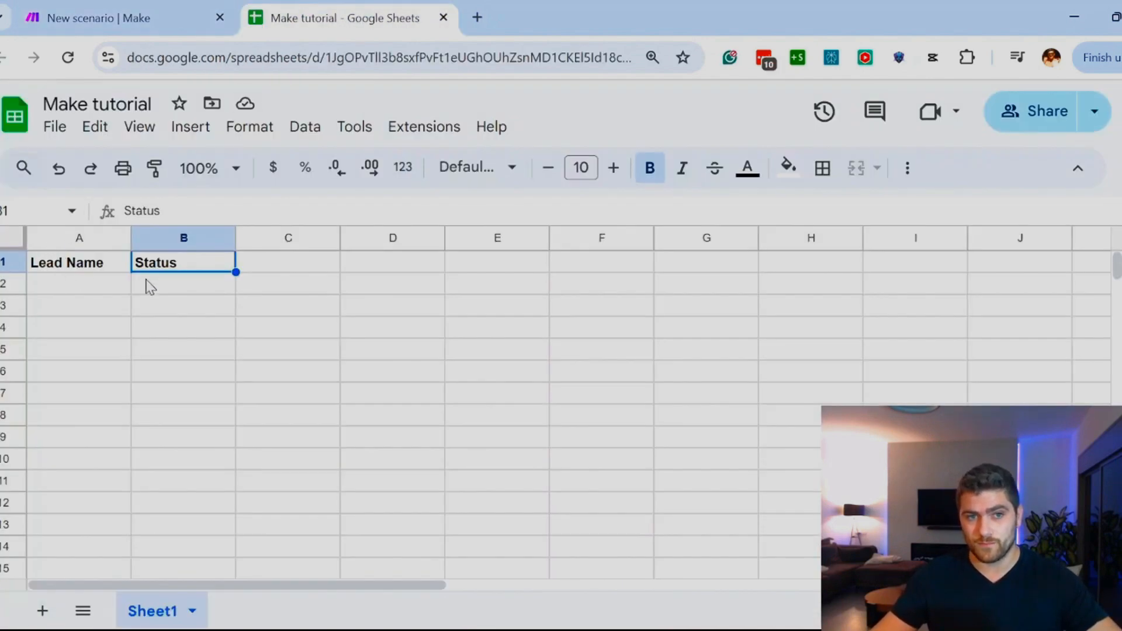
left_click(191, 293)
left_click(8, 306)
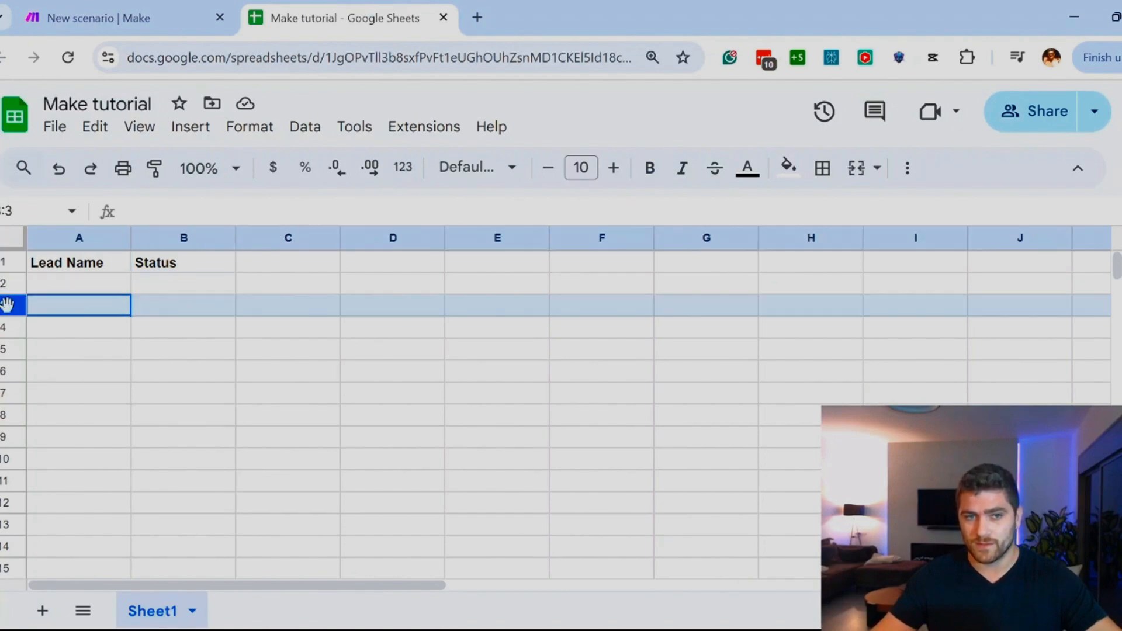
left_click(57, 330)
left_click_drag(64, 285, 197, 480)
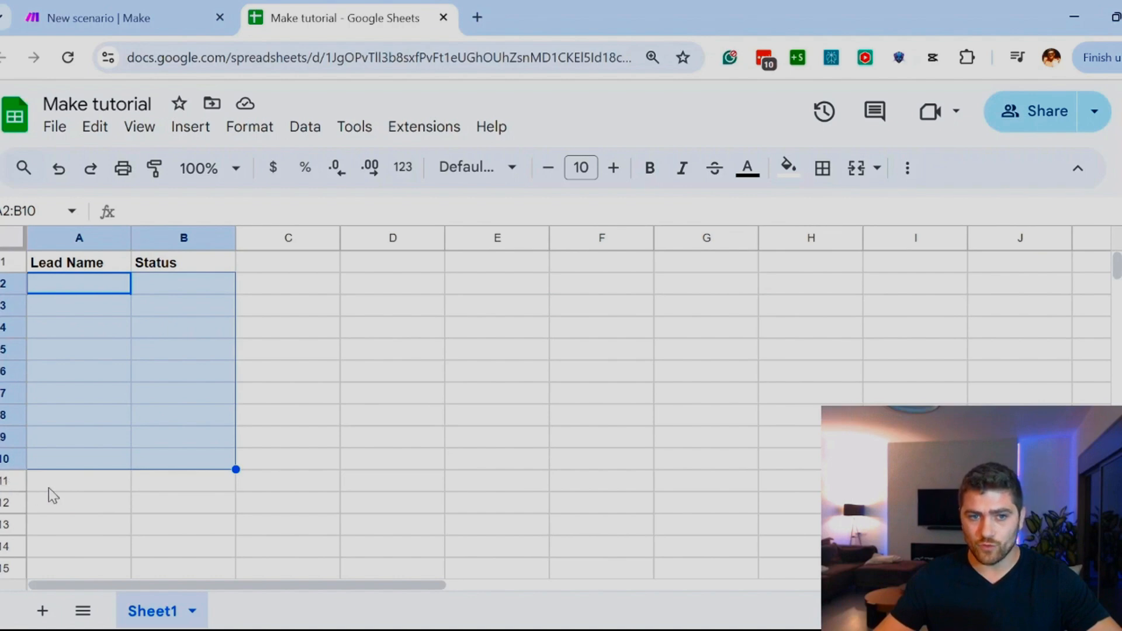
left_click_drag(50, 488, 198, 486)
left_click(94, 488)
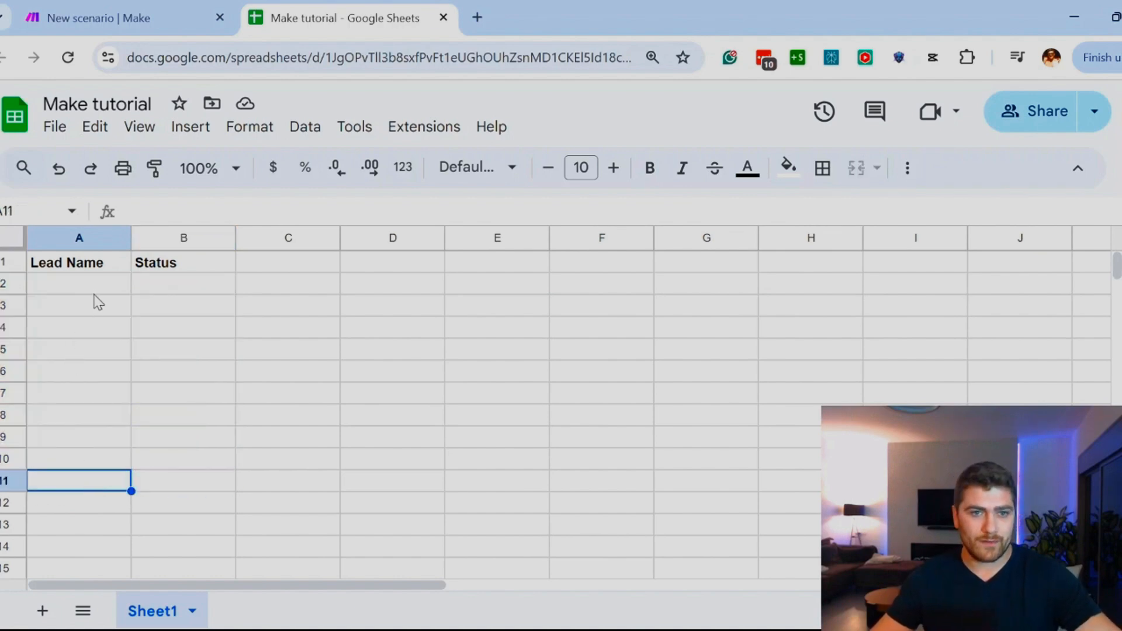
left_click(94, 283)
left_click(119, 17)
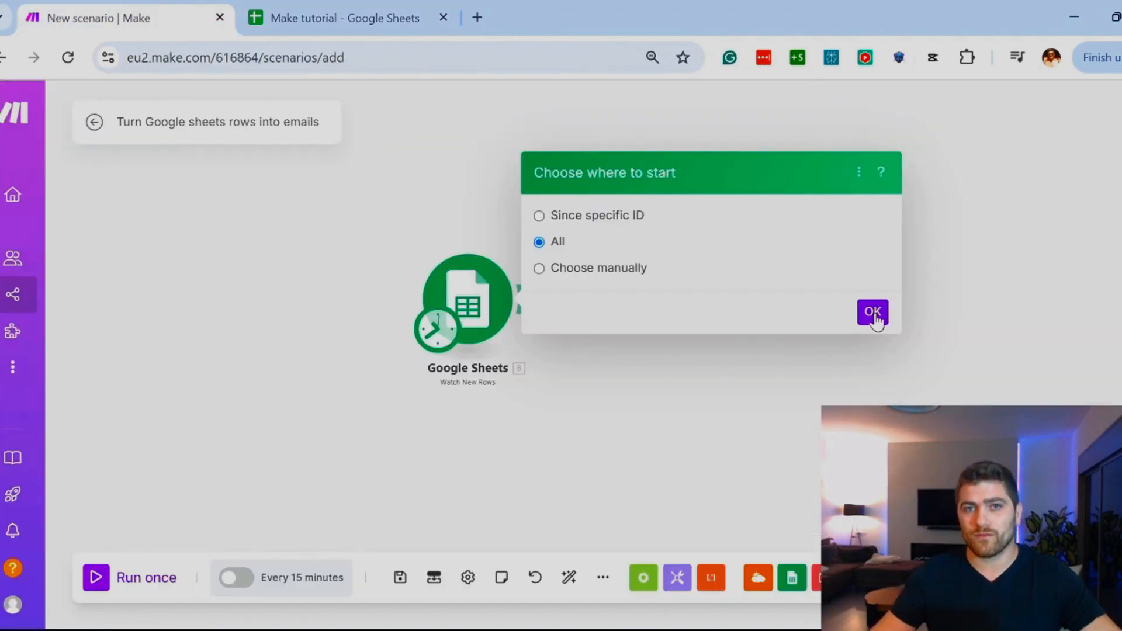
left_click(875, 318)
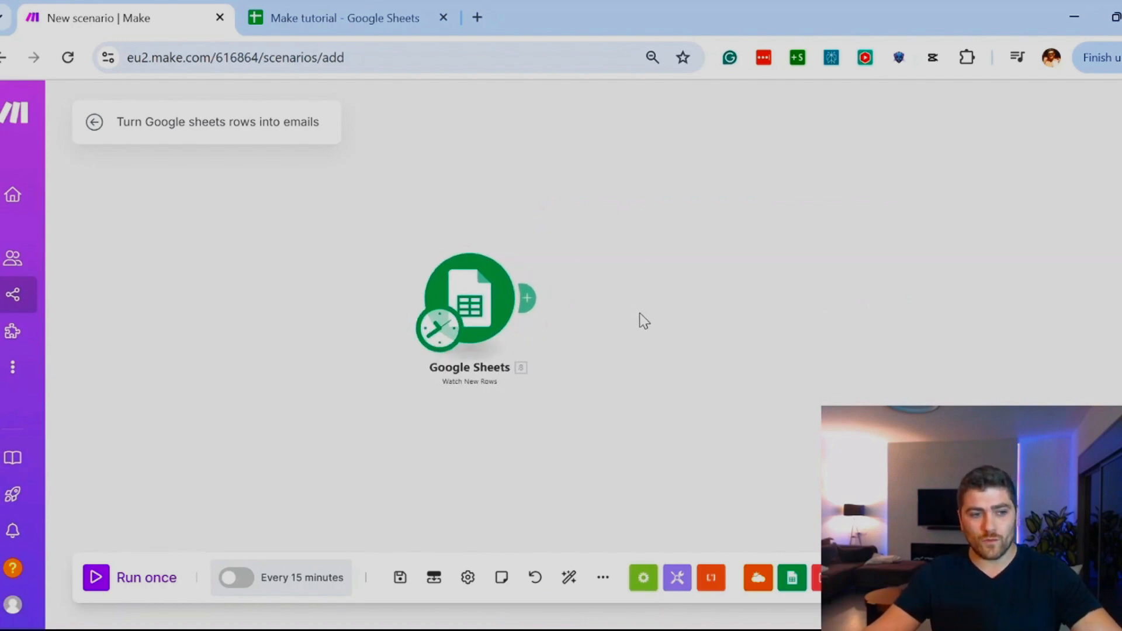
Step: Add an Email Send an Email module after the Google Sheets trigger, and place it slightly farther from the trigger
left_click(529, 299)
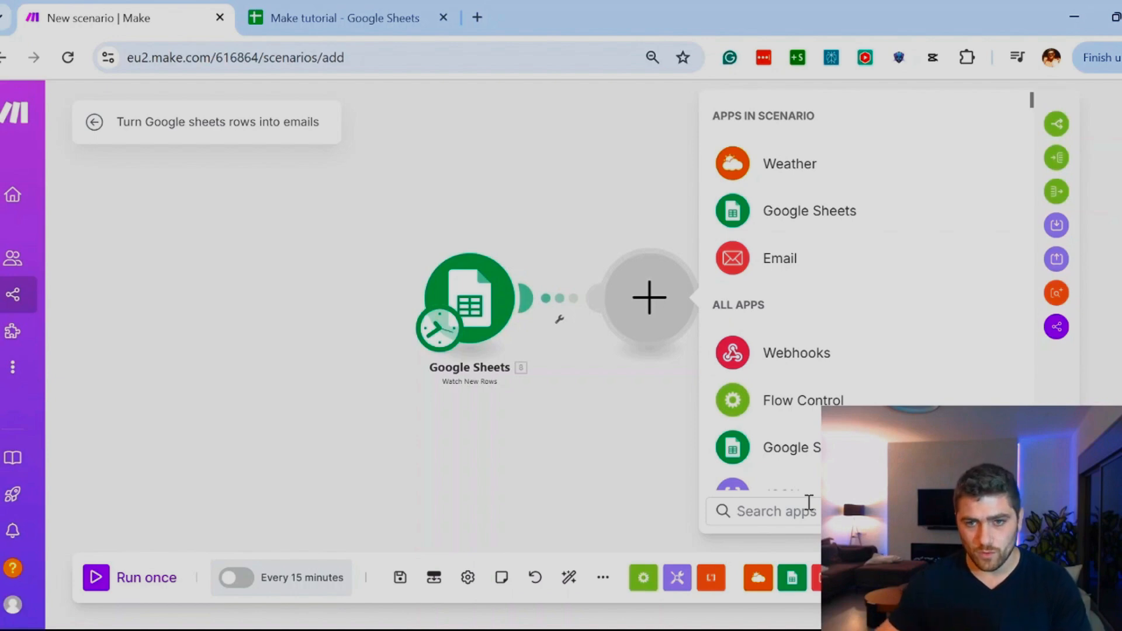
type("email")
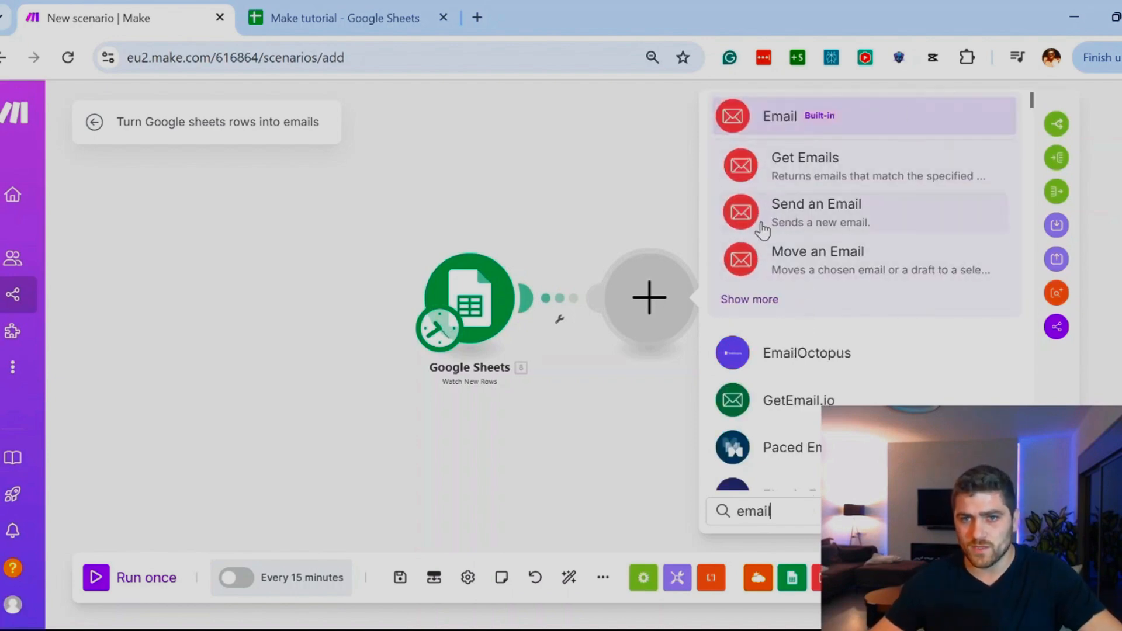
left_click(841, 221)
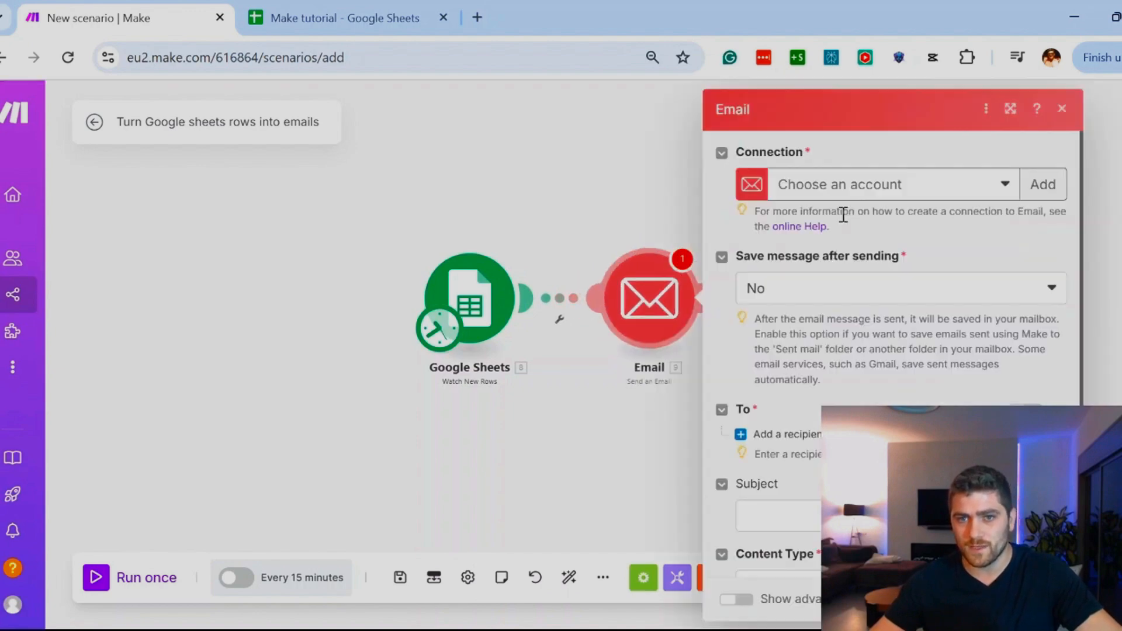
left_click_drag(667, 306, 727, 310)
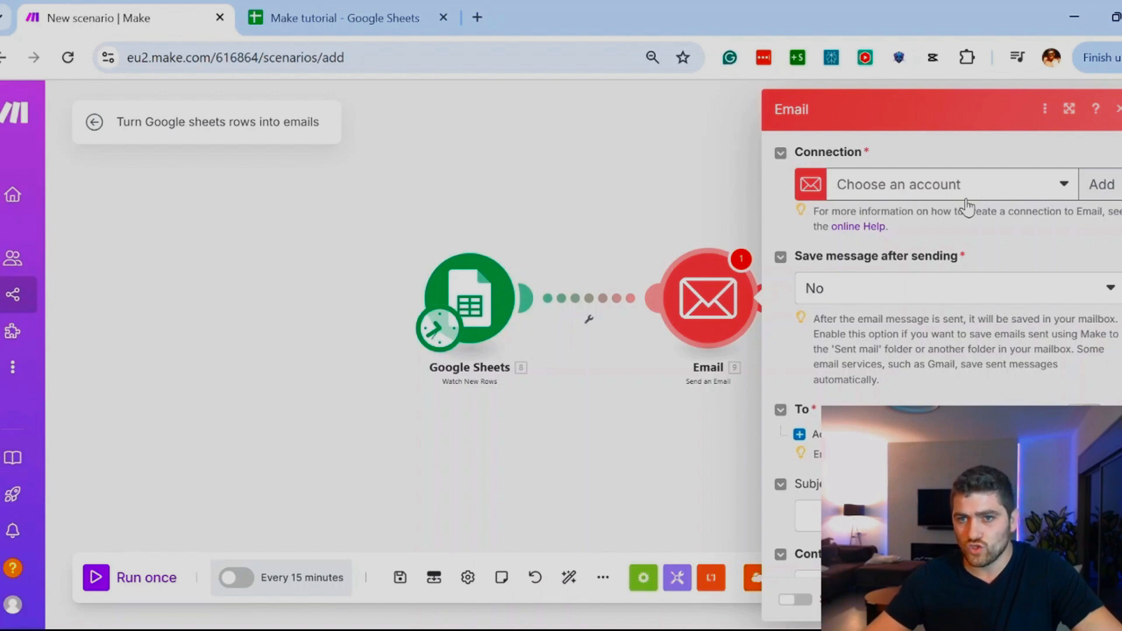
Step: Explore the Email module's connection choices, and try setting up a new connection of type Google Restricted with its default name
left_click(953, 199)
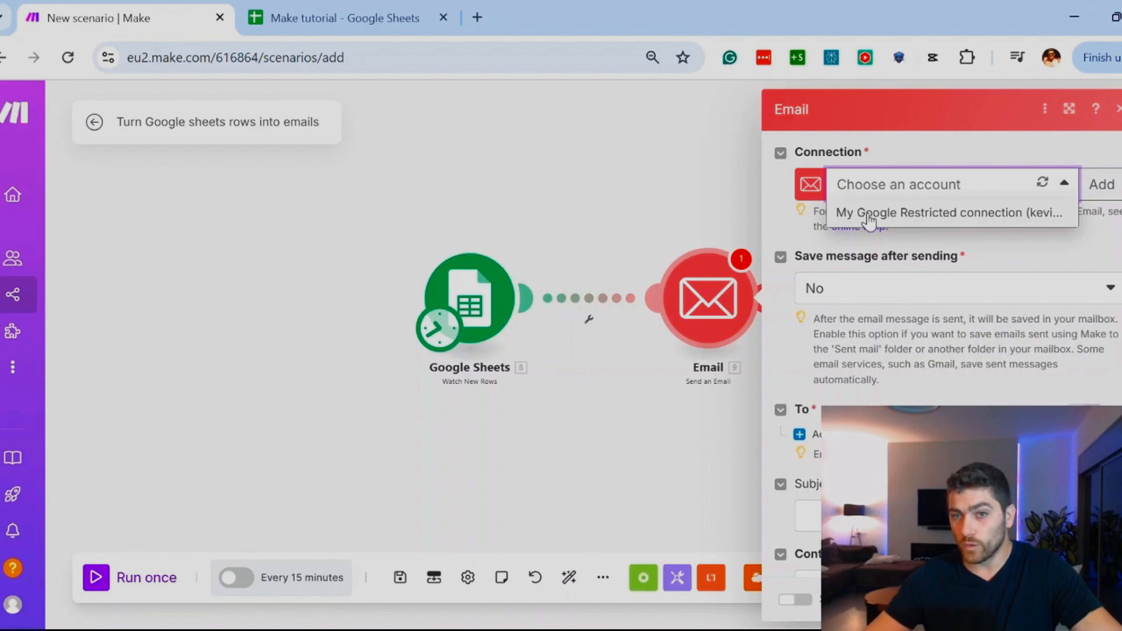
left_click(909, 136)
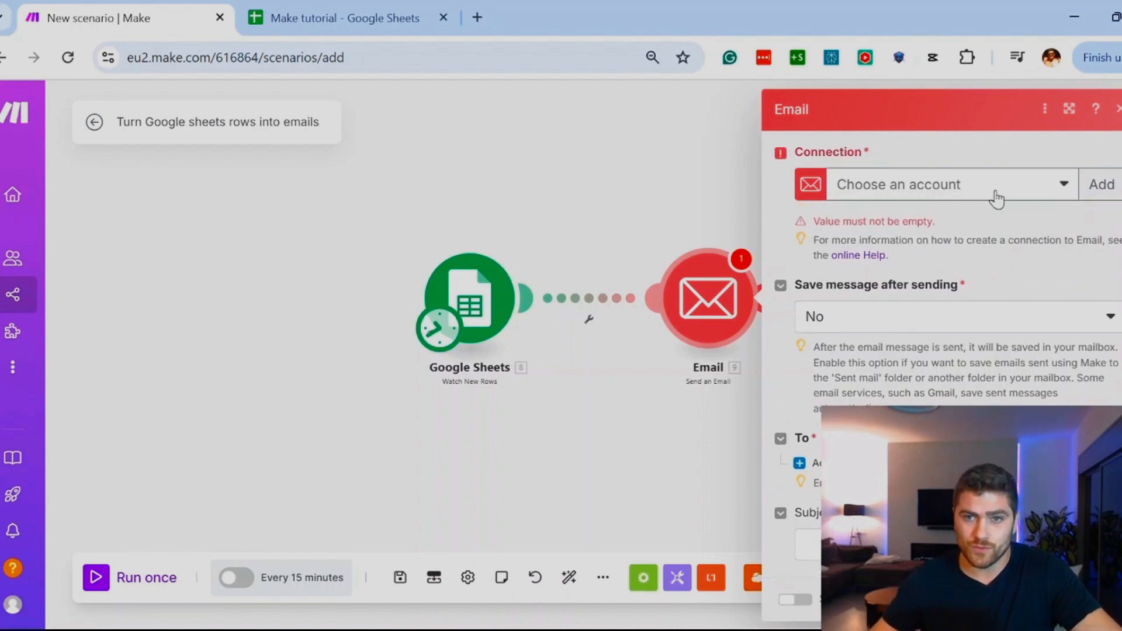
left_click(1102, 184)
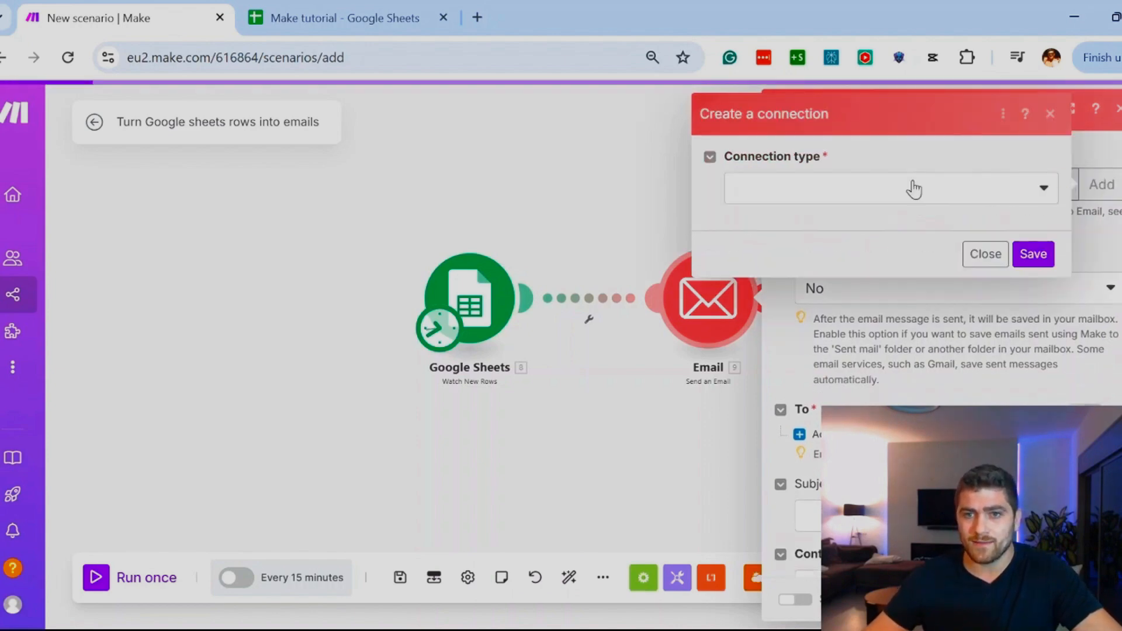
left_click(912, 188)
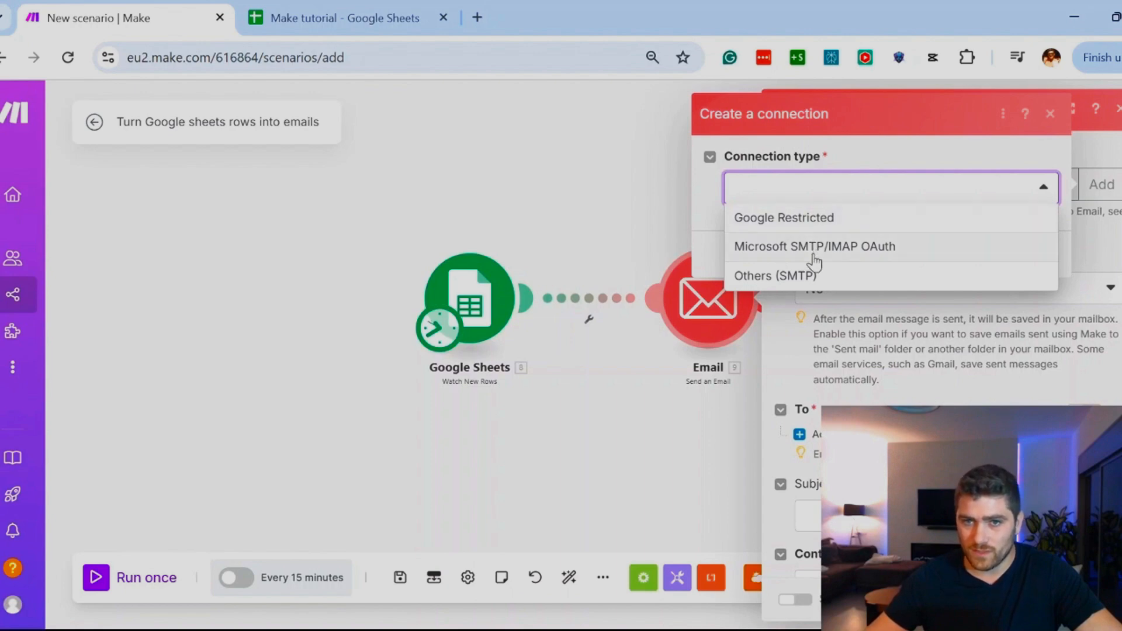
left_click(891, 181)
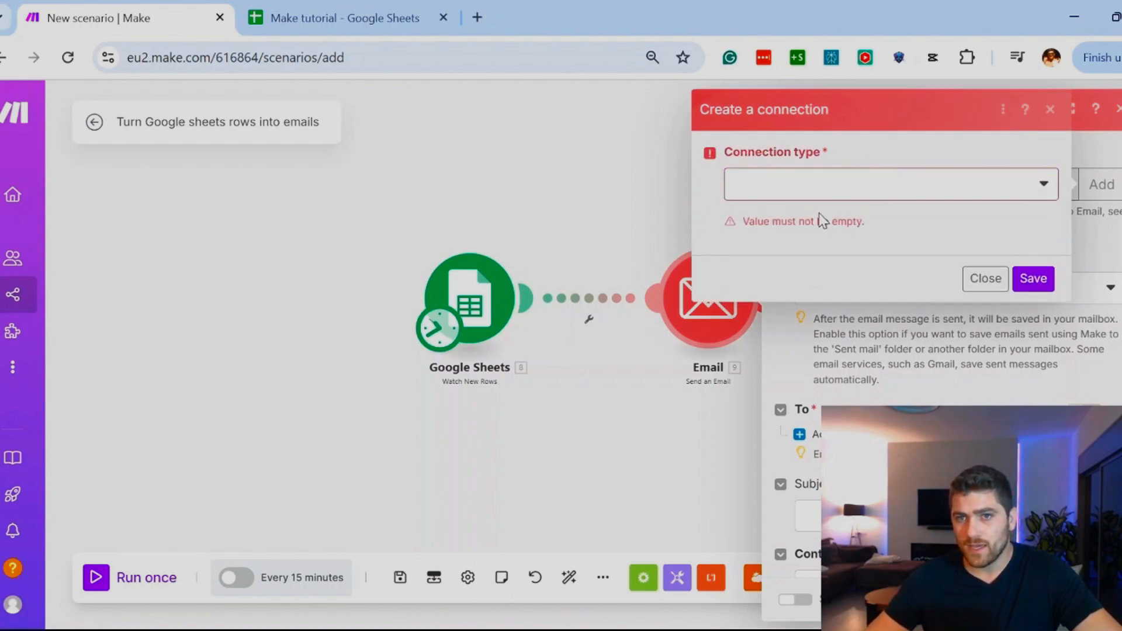
left_click(821, 193)
left_click(796, 231)
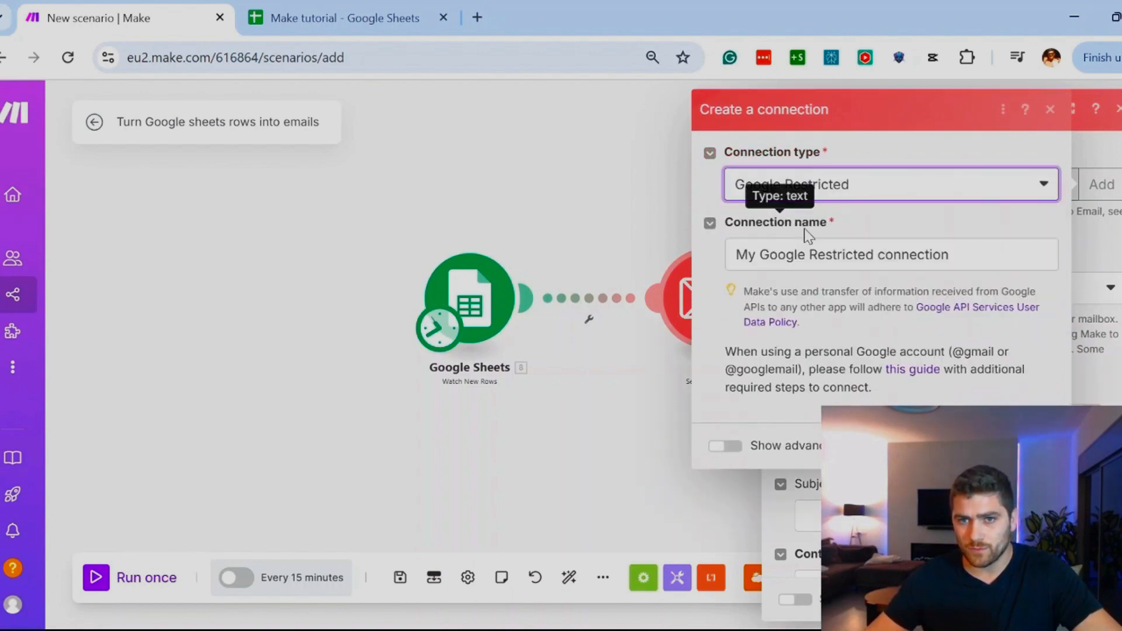
left_click_drag(947, 255, 734, 255)
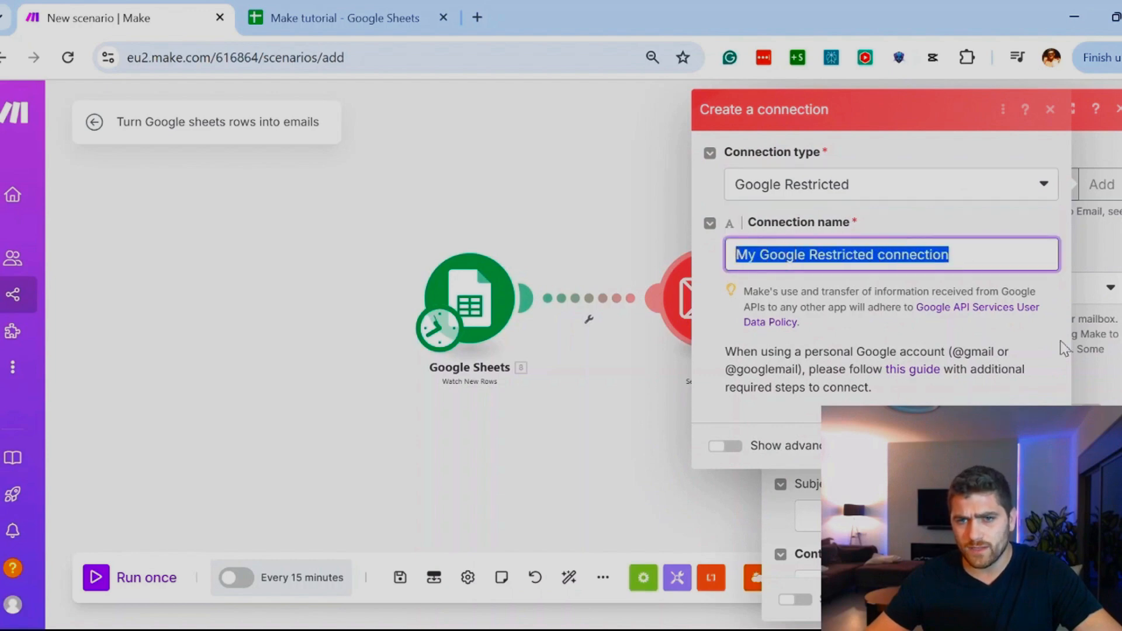
left_click(950, 255)
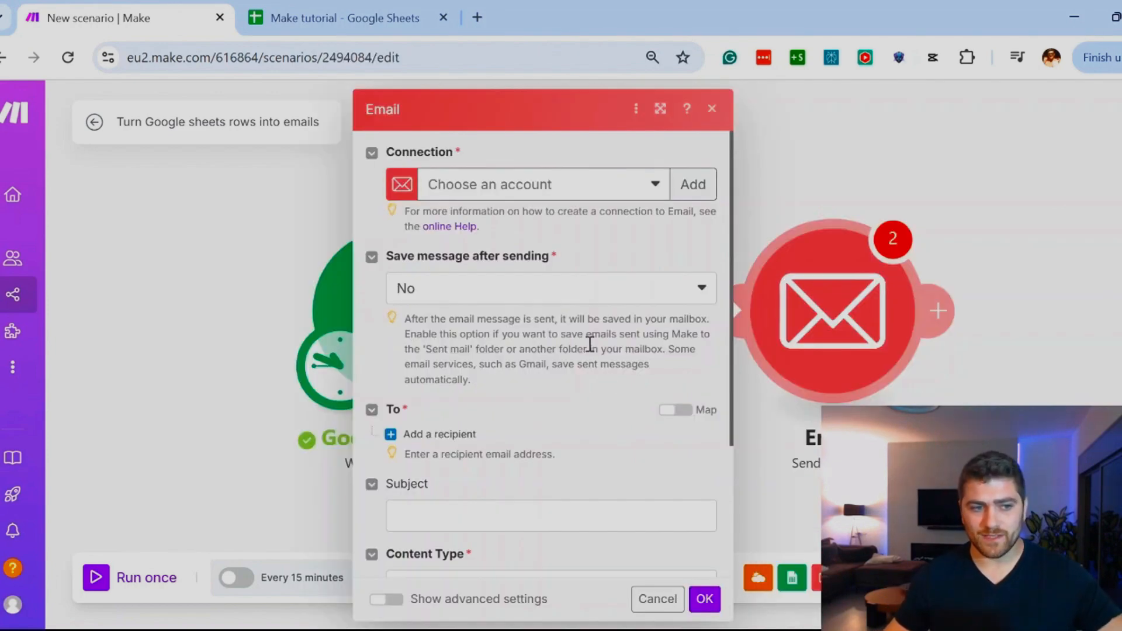
Step: Add a recipient to the Email module, enter the recipient's email address and leave the module's settings
scroll(568, 337, "down", 2)
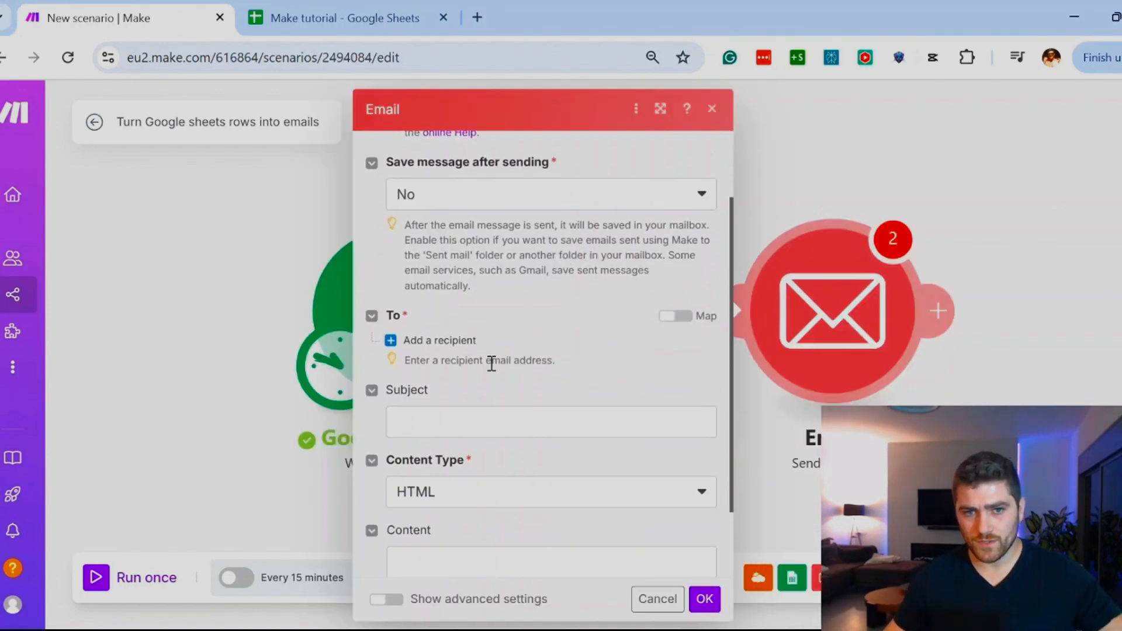
left_click(426, 344)
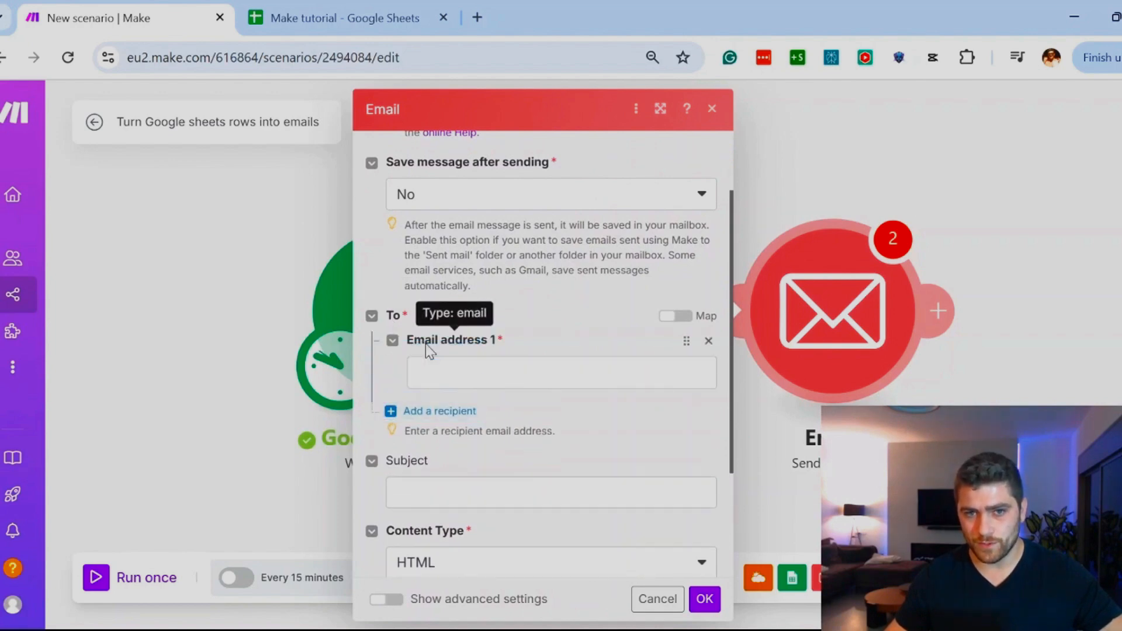
left_click(444, 372)
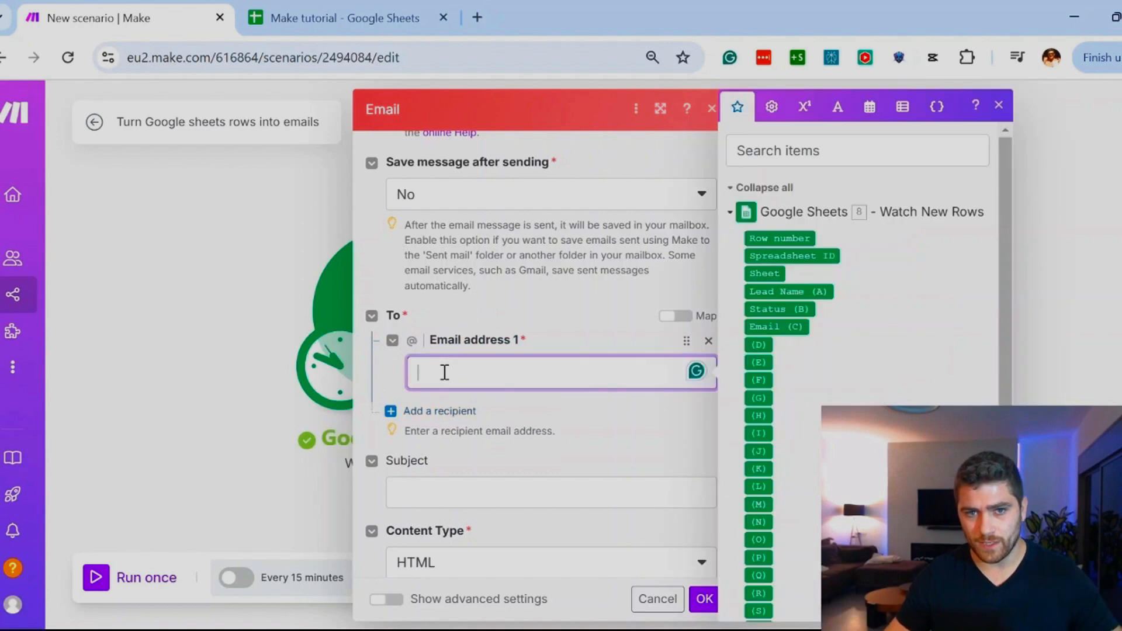
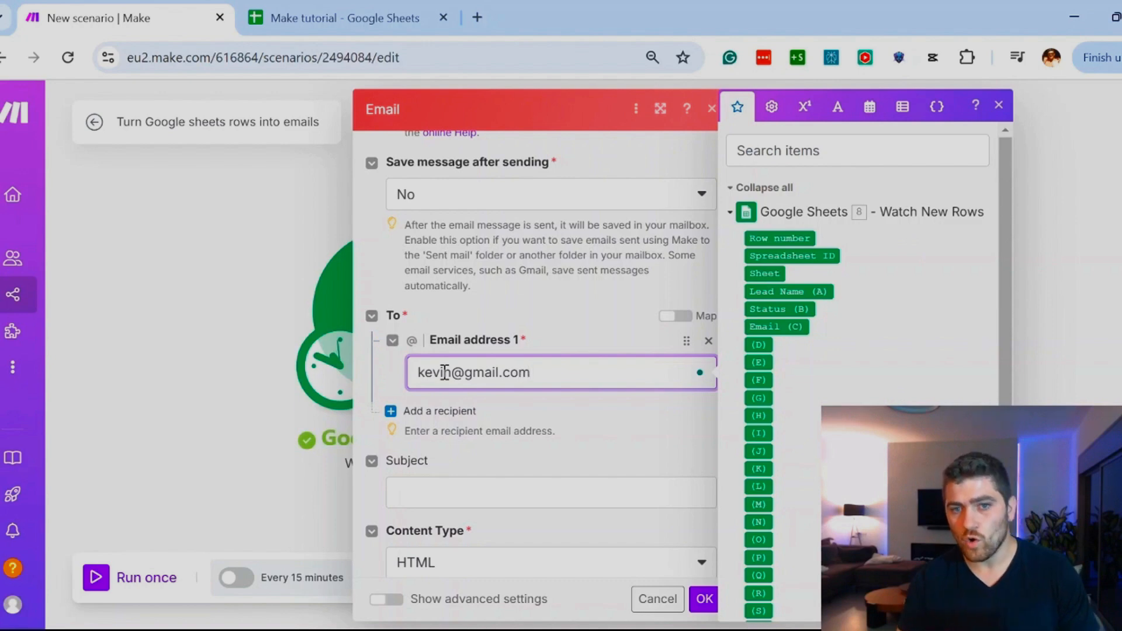
triple_click(445, 373)
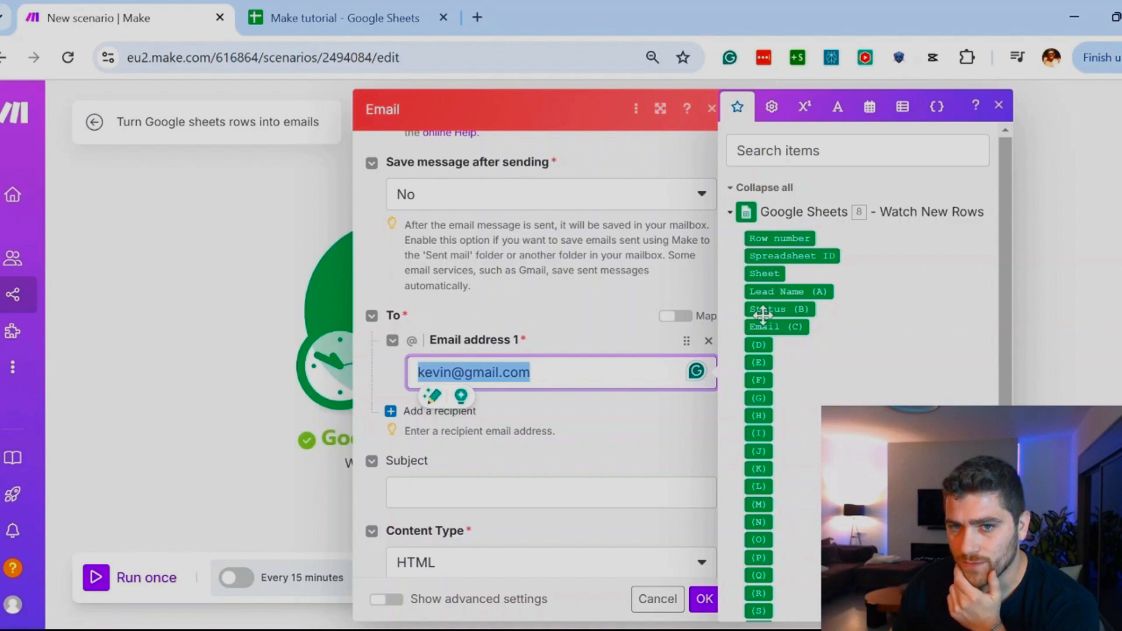
left_click(128, 402)
scroll(194, 398, "down", 2)
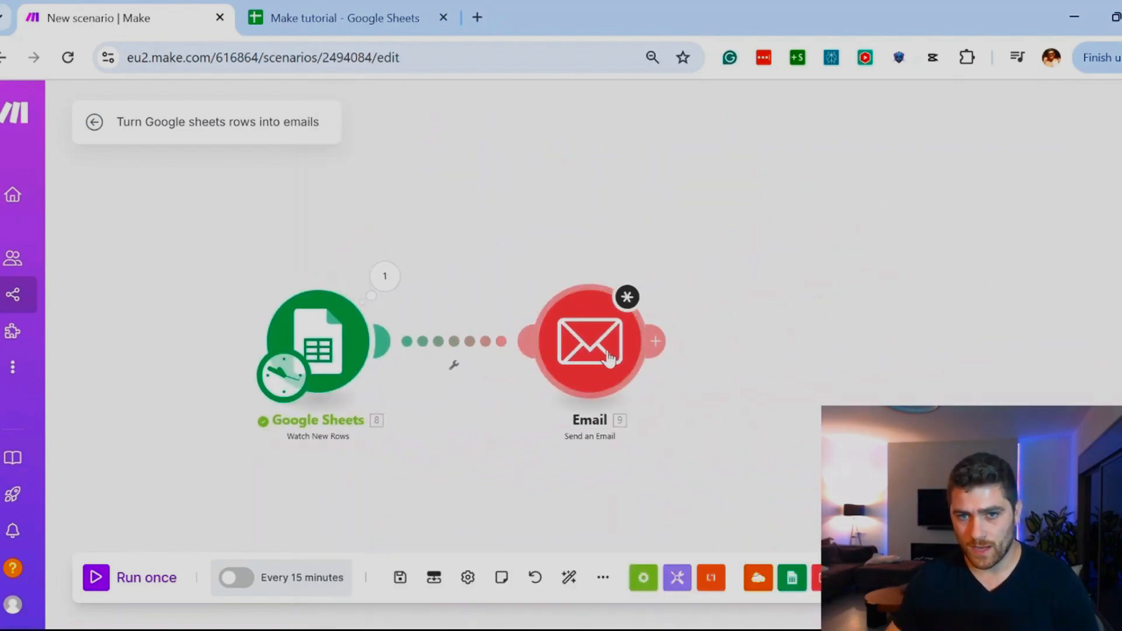
Step: Reopen the Send an Email module and clear the recipient's email address
left_click(607, 358)
scroll(857, 339, "down", 1)
left_click(888, 379)
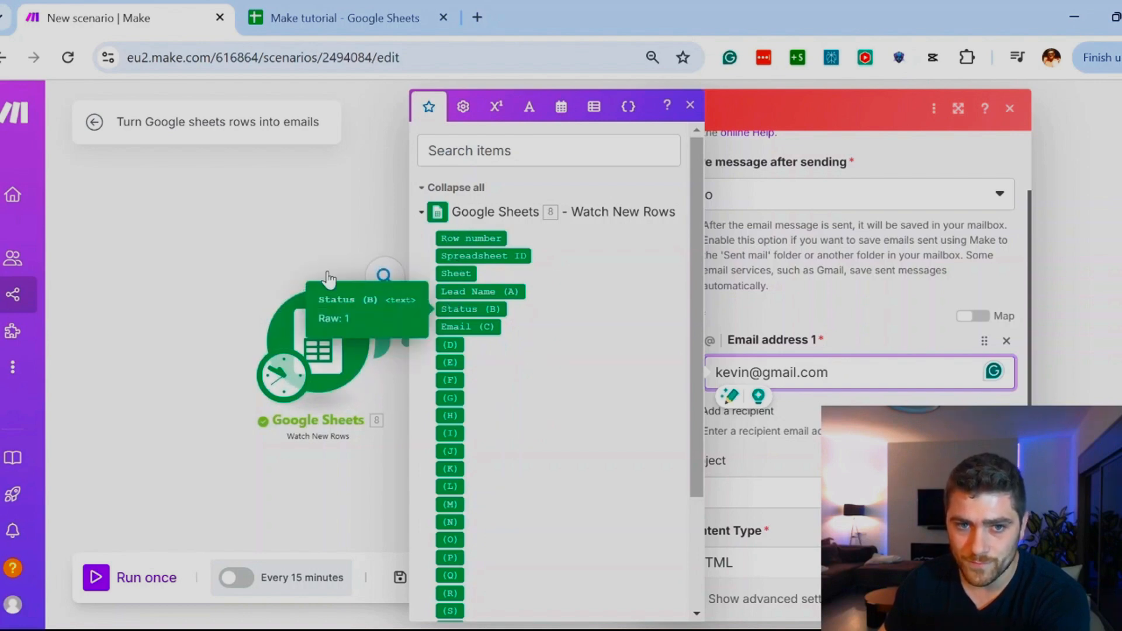
left_click_drag(853, 387, 690, 371)
key("BackSpace")
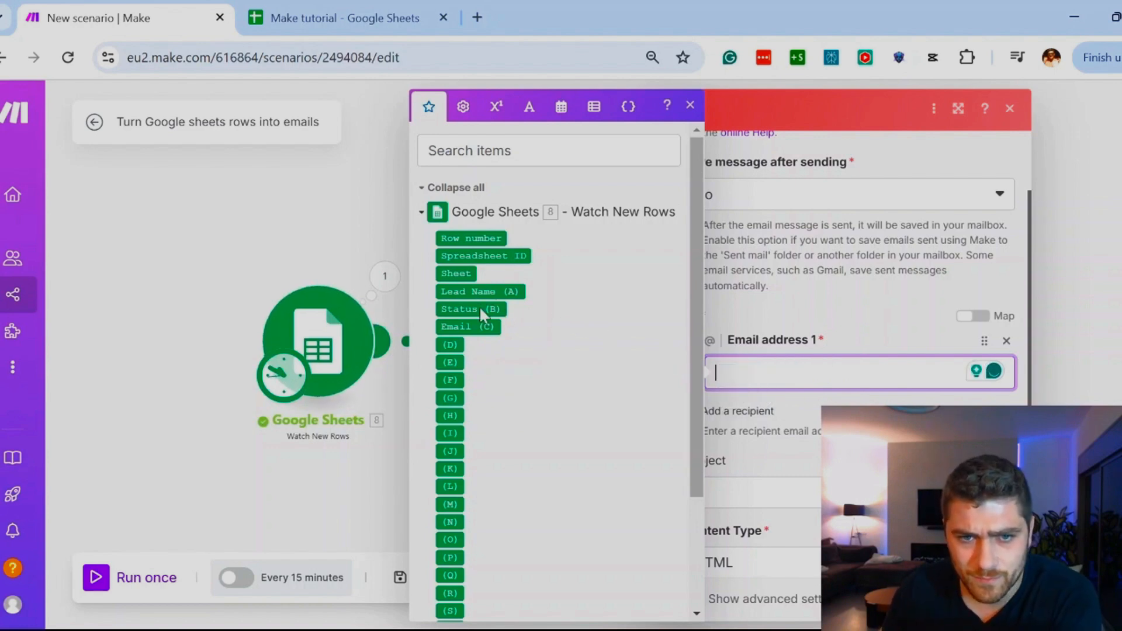
Step: Check the Email header in the Make tutorial spreadsheet, and map Email (C) to the recipient address in Make's Email module
left_click(304, 18)
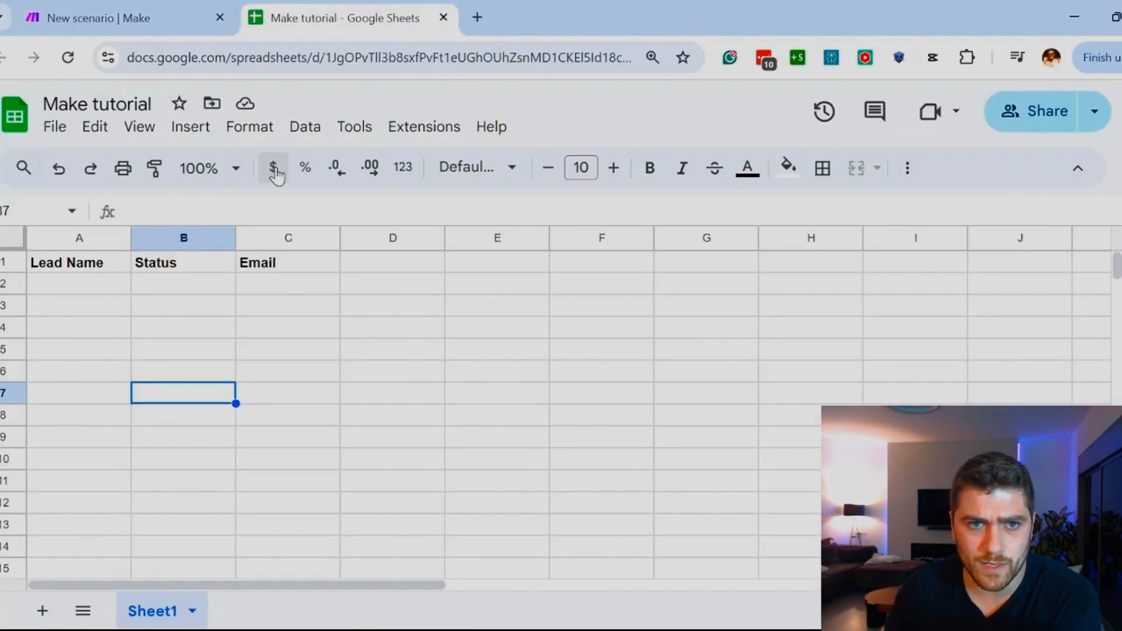
left_click(261, 265)
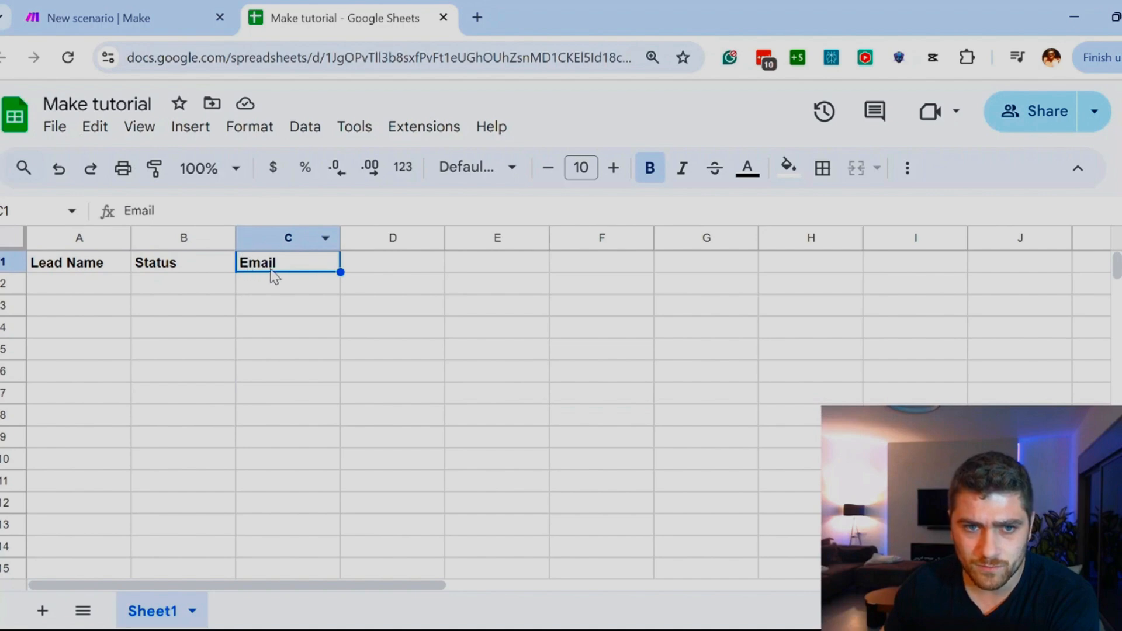
left_click(140, 18)
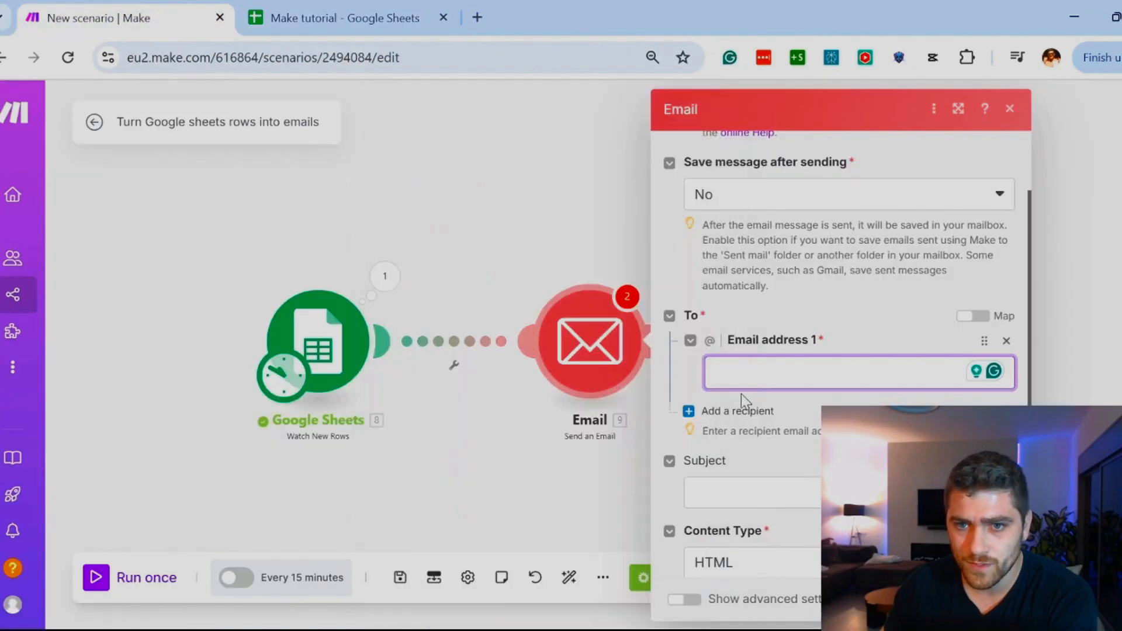
left_click(759, 381)
left_click_drag(464, 325, 763, 368)
Step: Switch to the Make tutorial spreadsheet and enter the lead's first name and the status Actvie in row 2
left_click(339, 8)
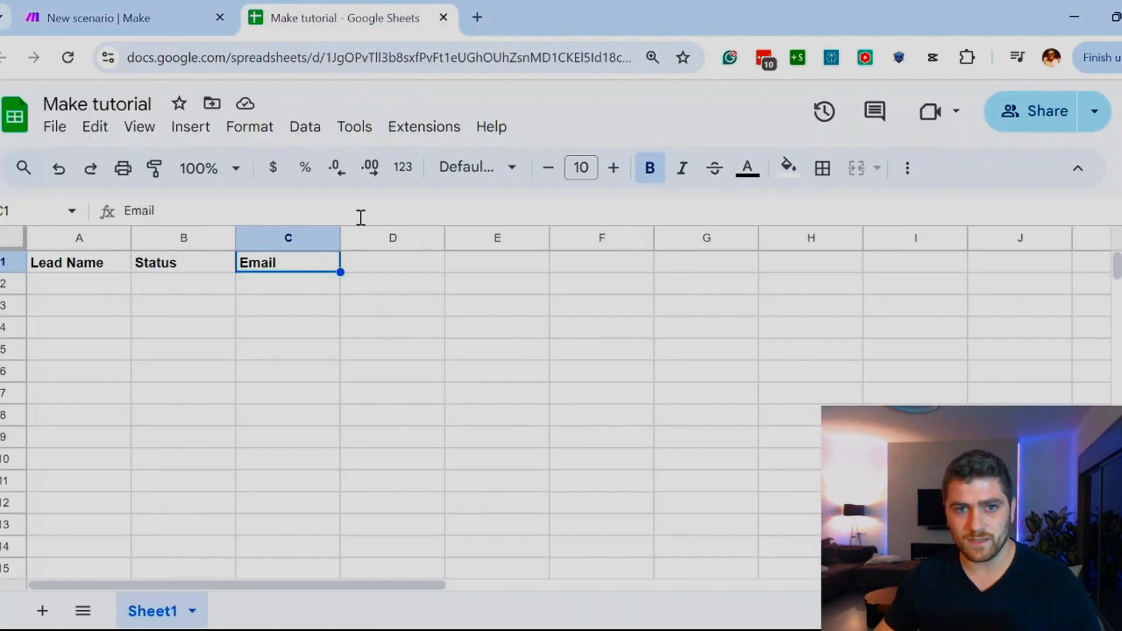
left_click(88, 287)
type("Kei")
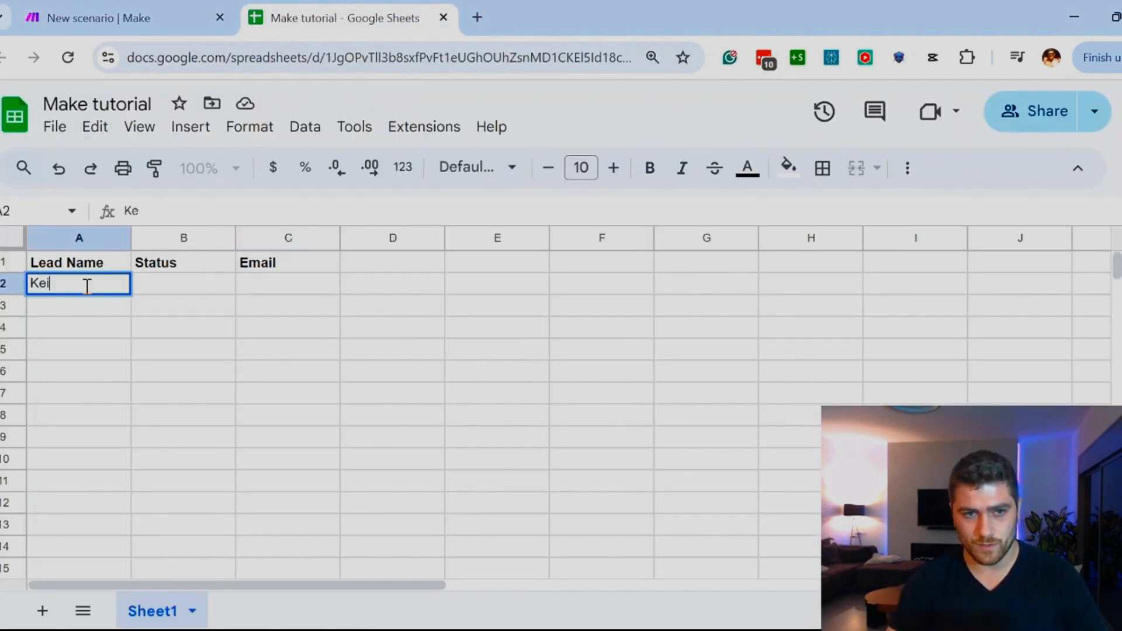
key("BackSpace")
key("BackSpace")
key("Tab")
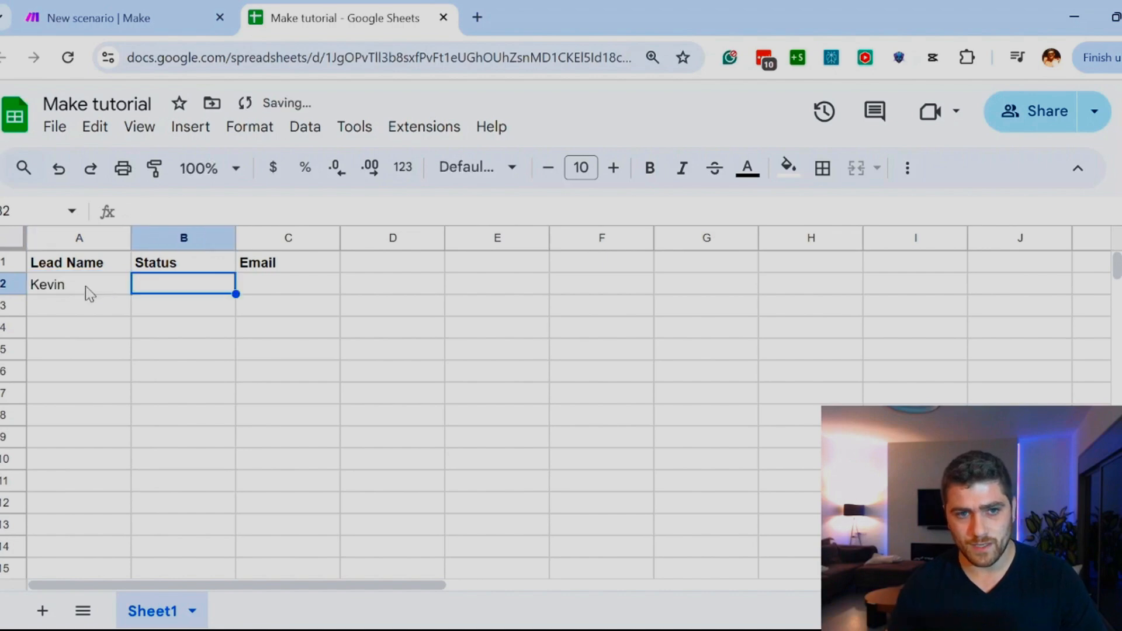
type("Actvie")
key("Return")
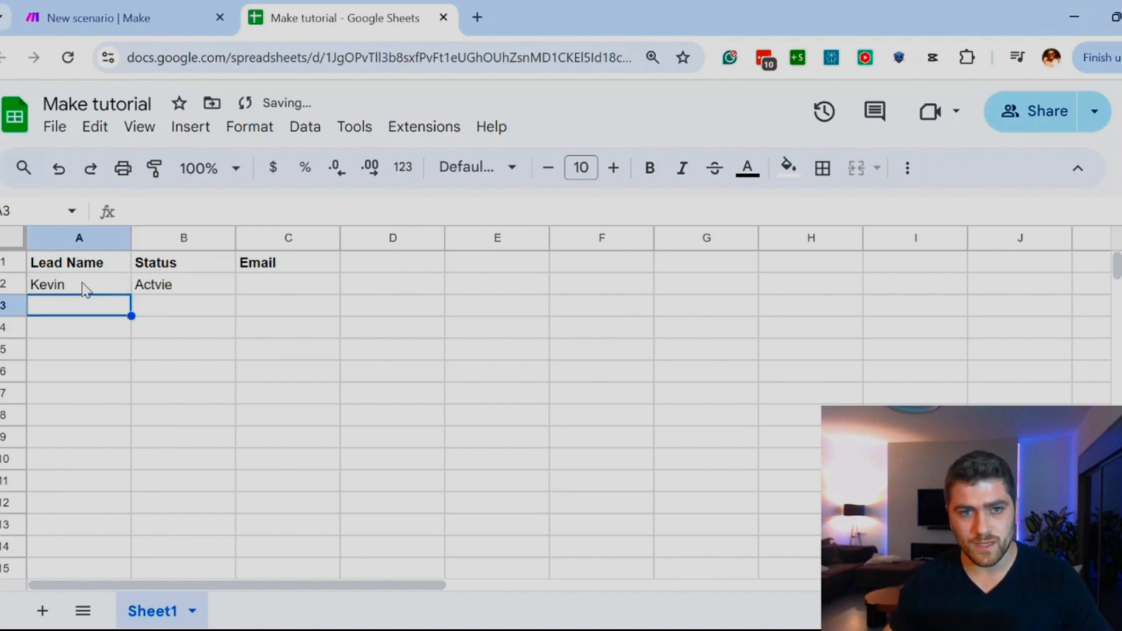
Step: Enter the lead's email address in the Email column of row 2
left_click(265, 286)
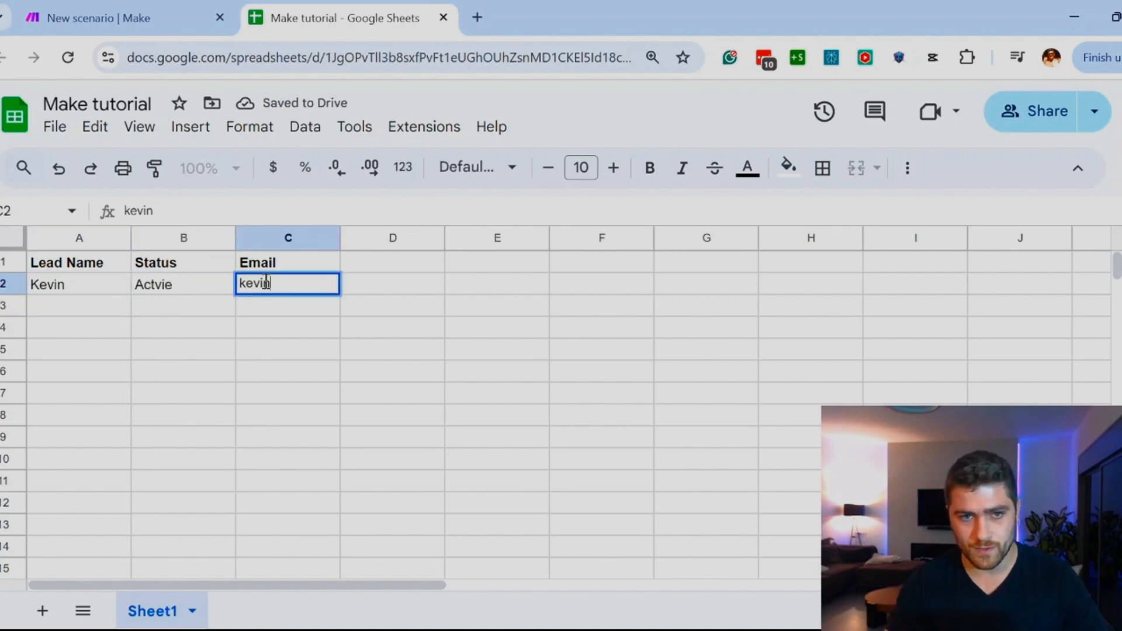
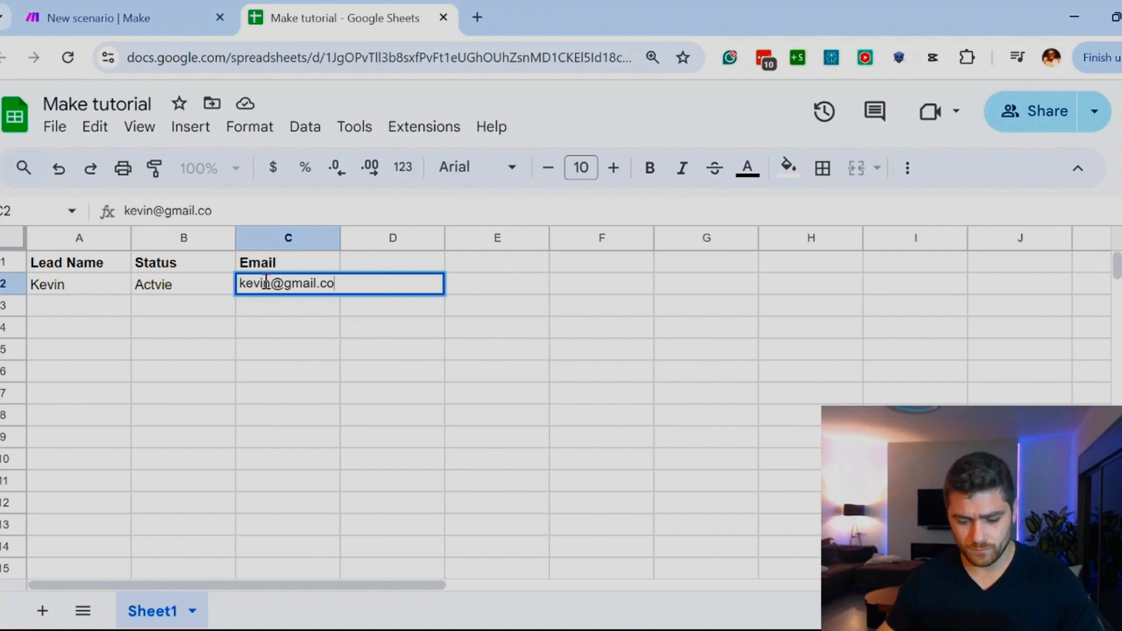
left_click(418, 526)
Step: Compare the Email (C) mapping in Make with the lead's email and name in row 2 of the spreadsheet
left_click(88, 8)
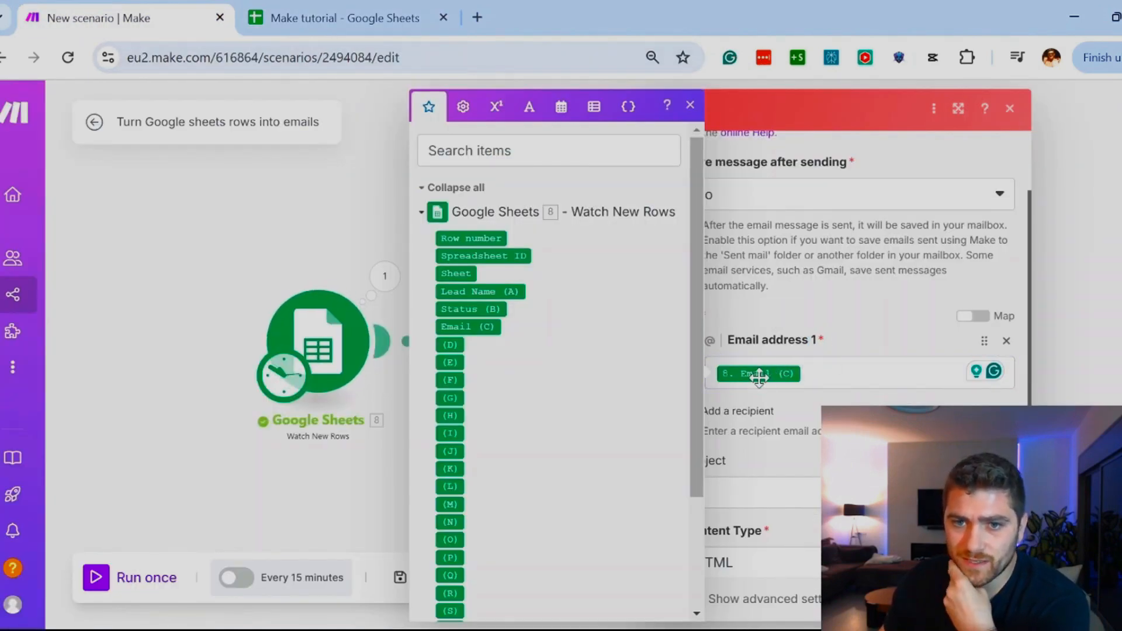
mouse_move(759, 377)
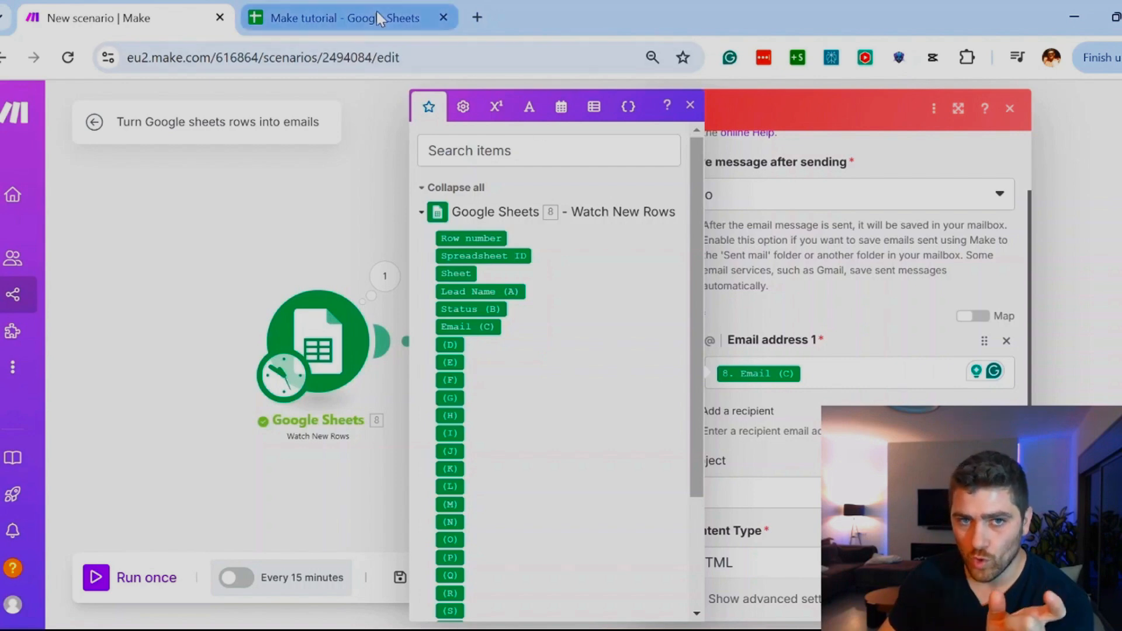
left_click(345, 17)
left_click(280, 292)
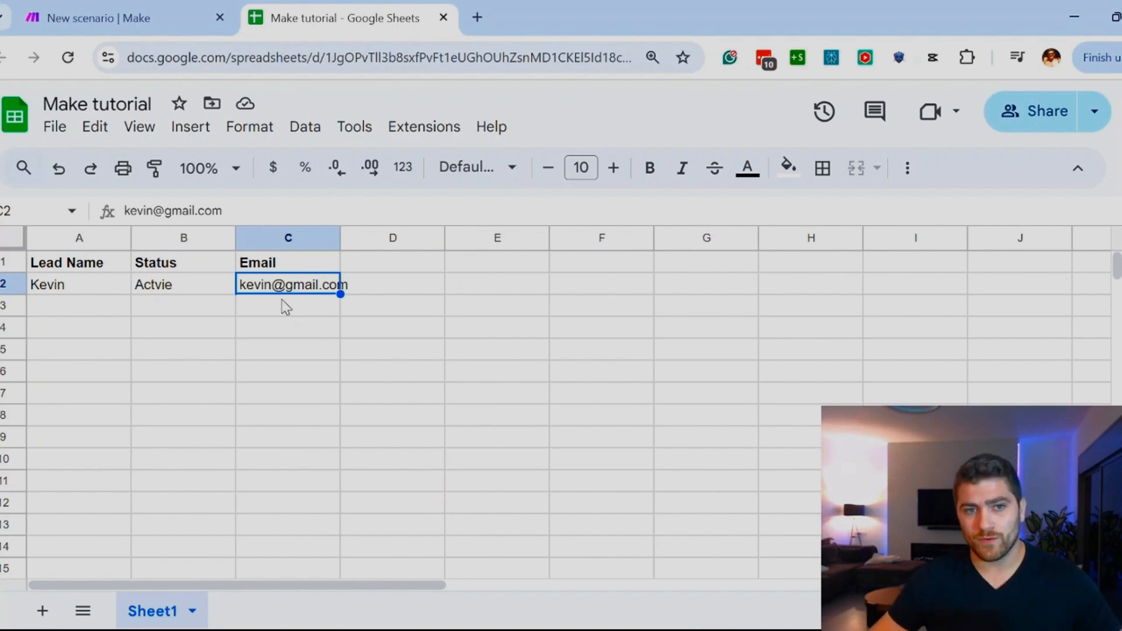
left_click(106, 292)
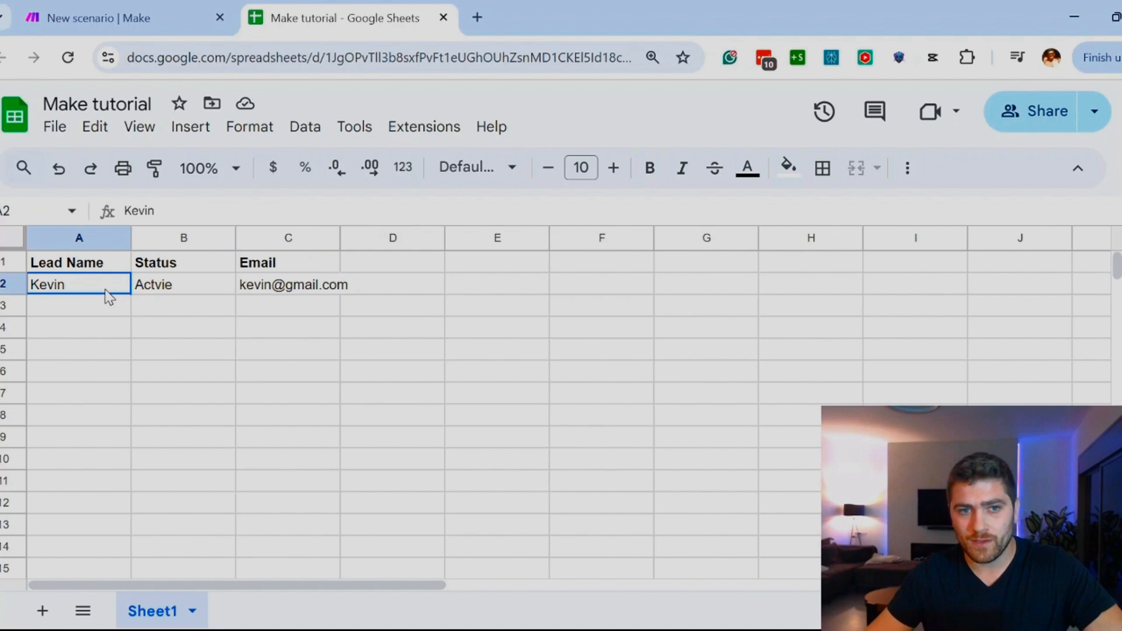
left_click(175, 26)
Step: Replace the mapped Email (C) value in the recipient address with a fixed email address
scroll(879, 306, "down", 2)
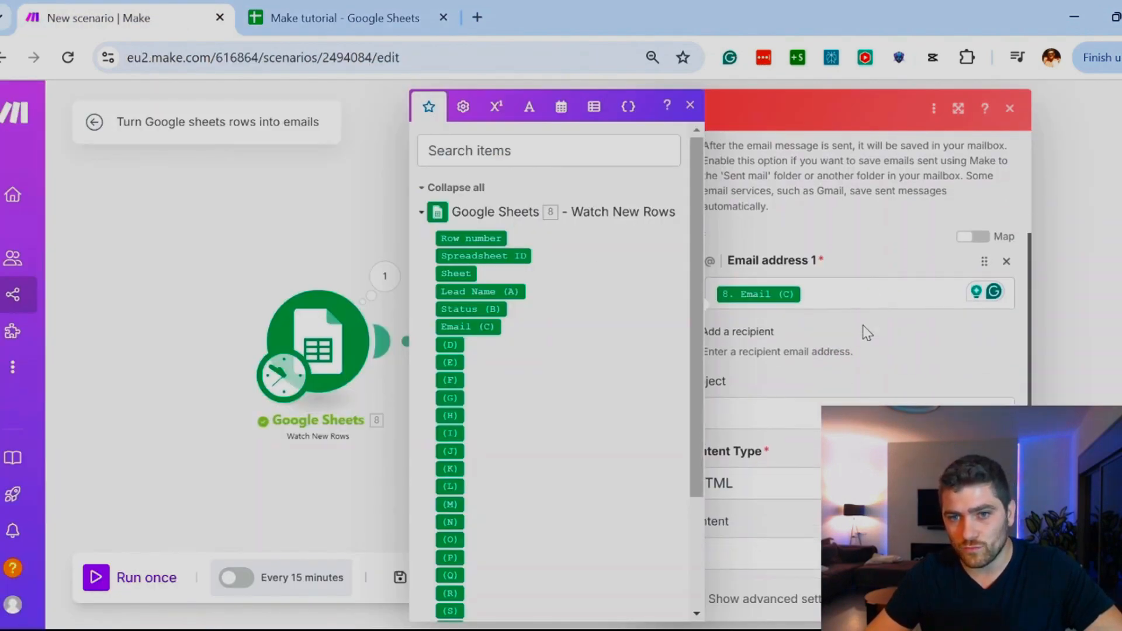
left_click(838, 280)
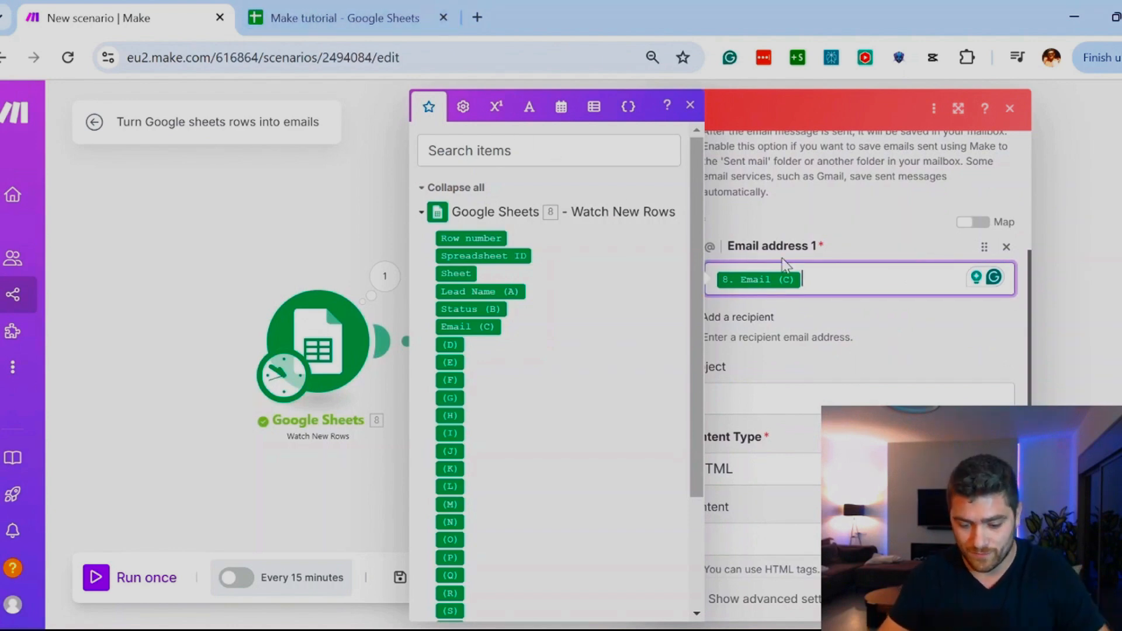
key("ctrl+a")
type("k")
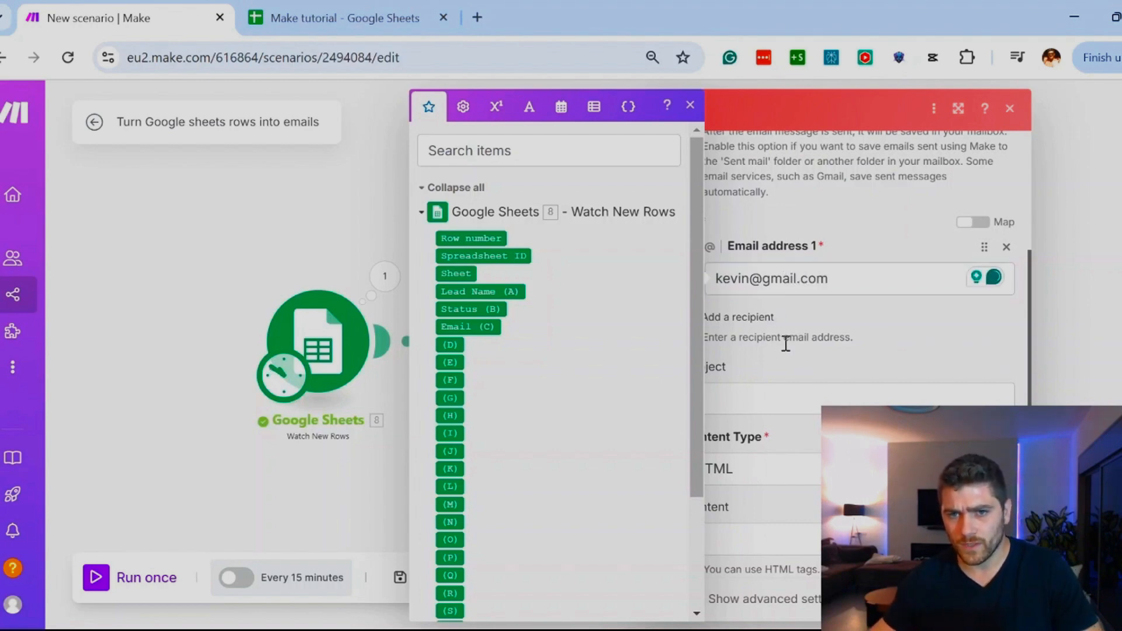
left_click(690, 105)
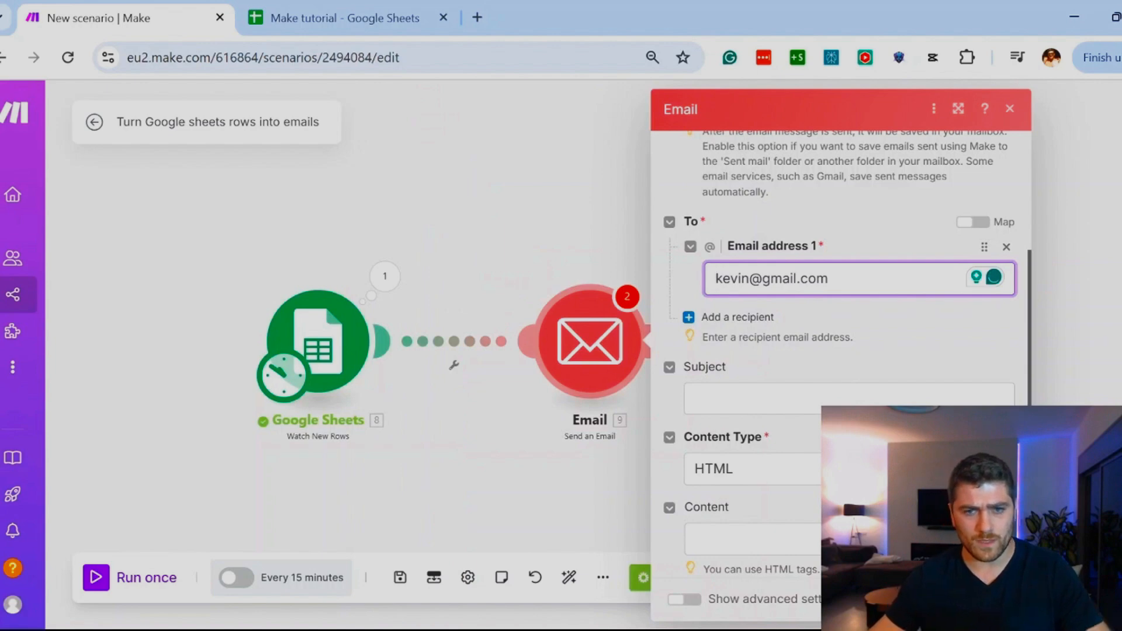
Step: Set the email's subject to "new row added to google sheet"
scroll(812, 422, "down", 2)
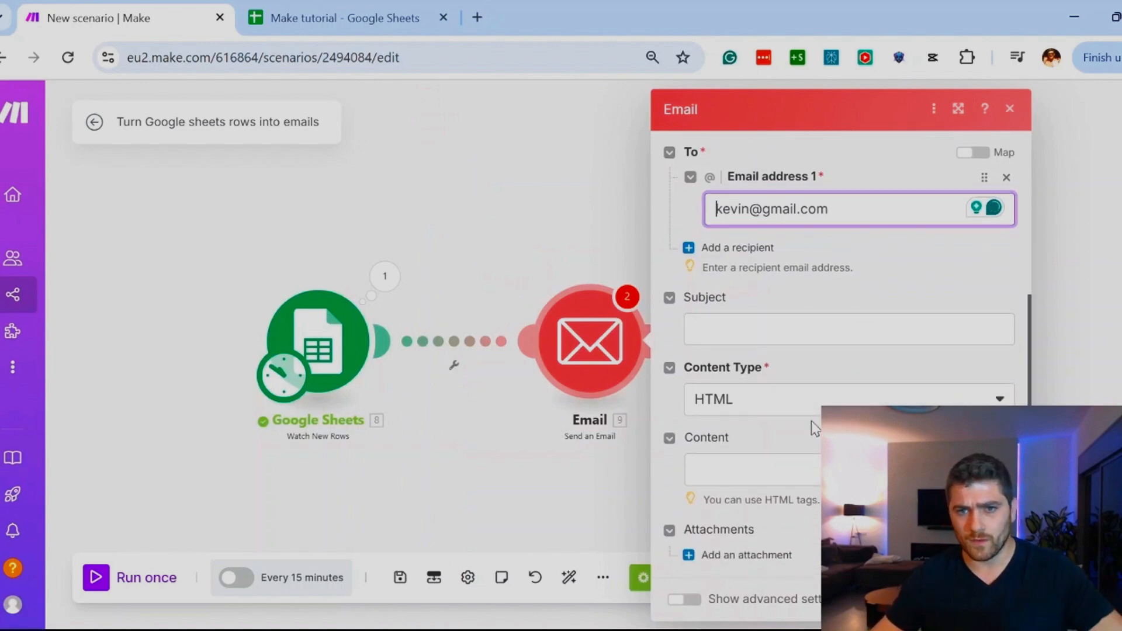
left_click(773, 322)
type("new row added to goog")
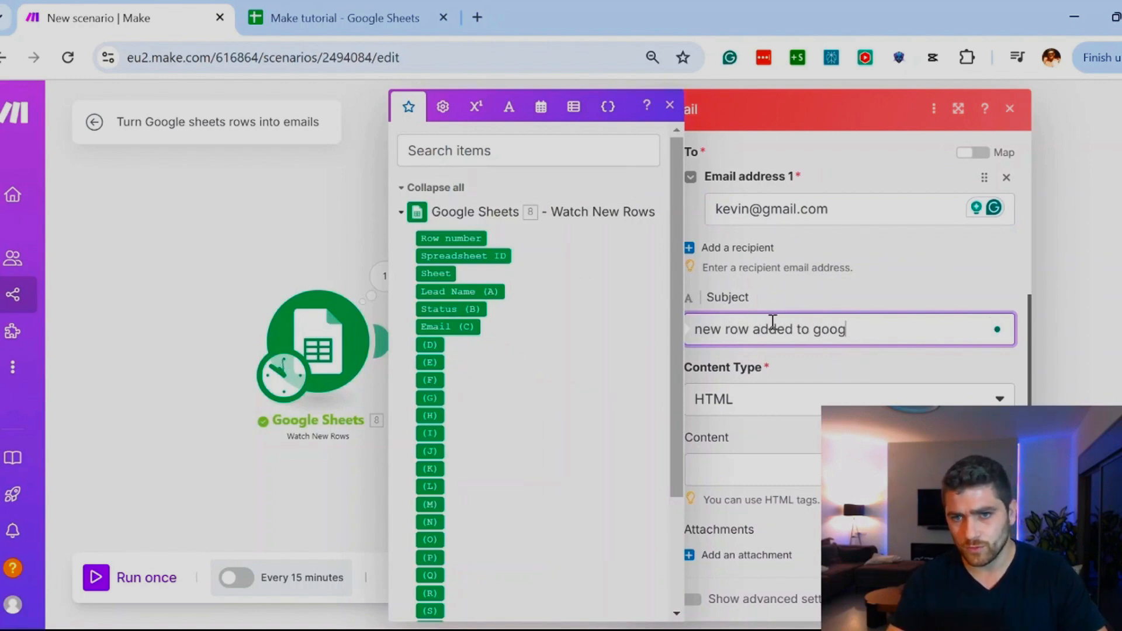
type("le sheet")
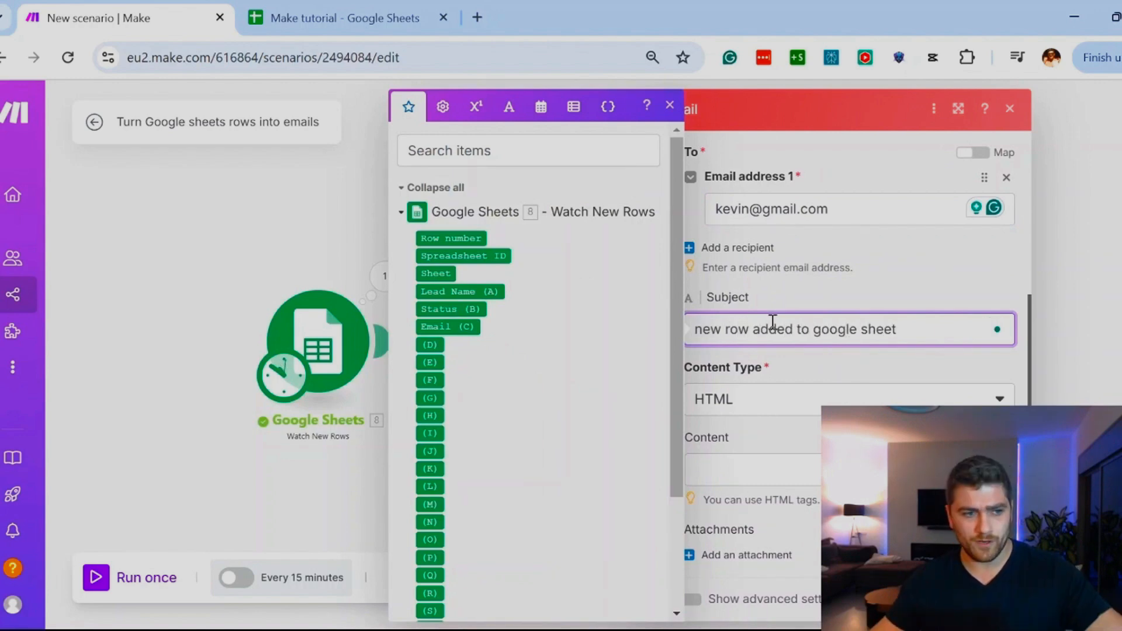
left_click(896, 379)
scroll(858, 336, "up", 2)
scroll(853, 333, "down", 2)
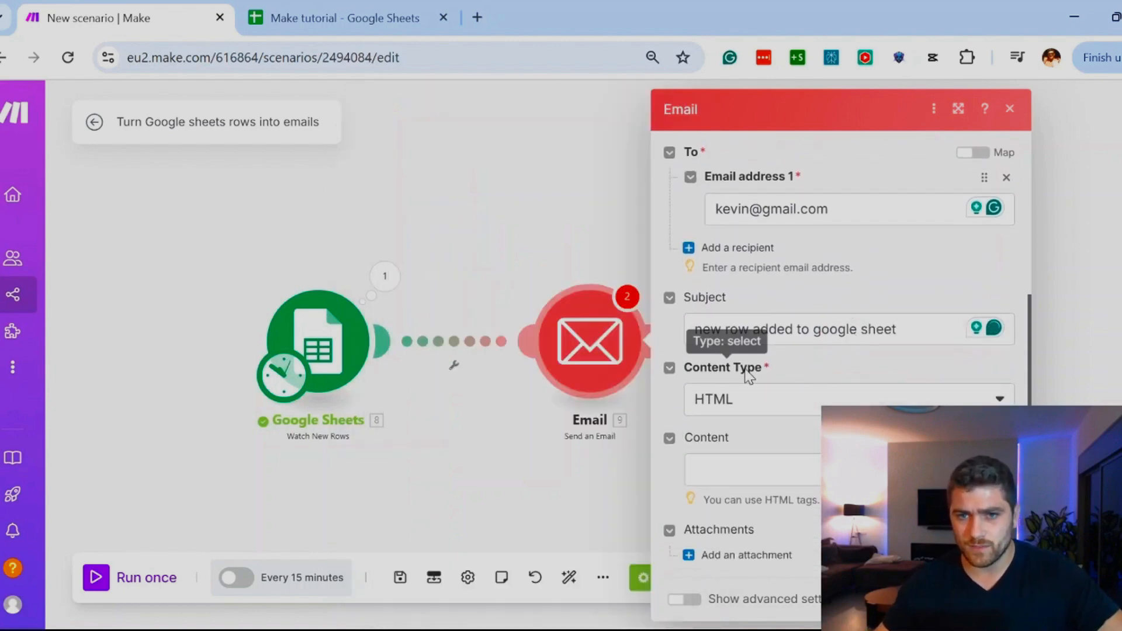
Step: Change the email's content type to Plaintext
left_click(733, 412)
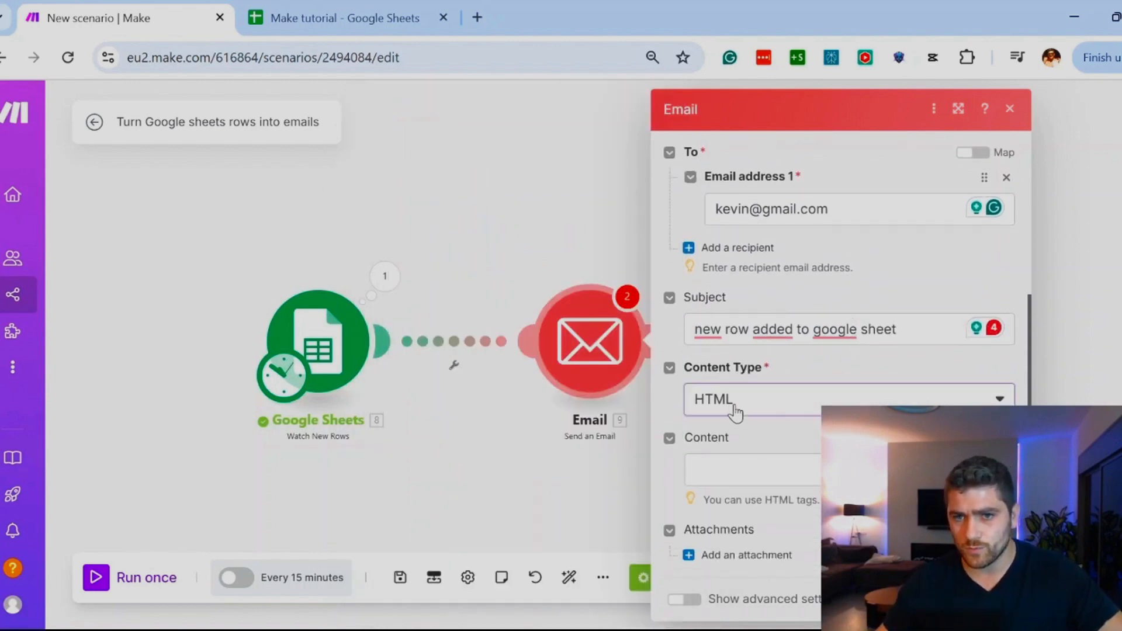
left_click(735, 458)
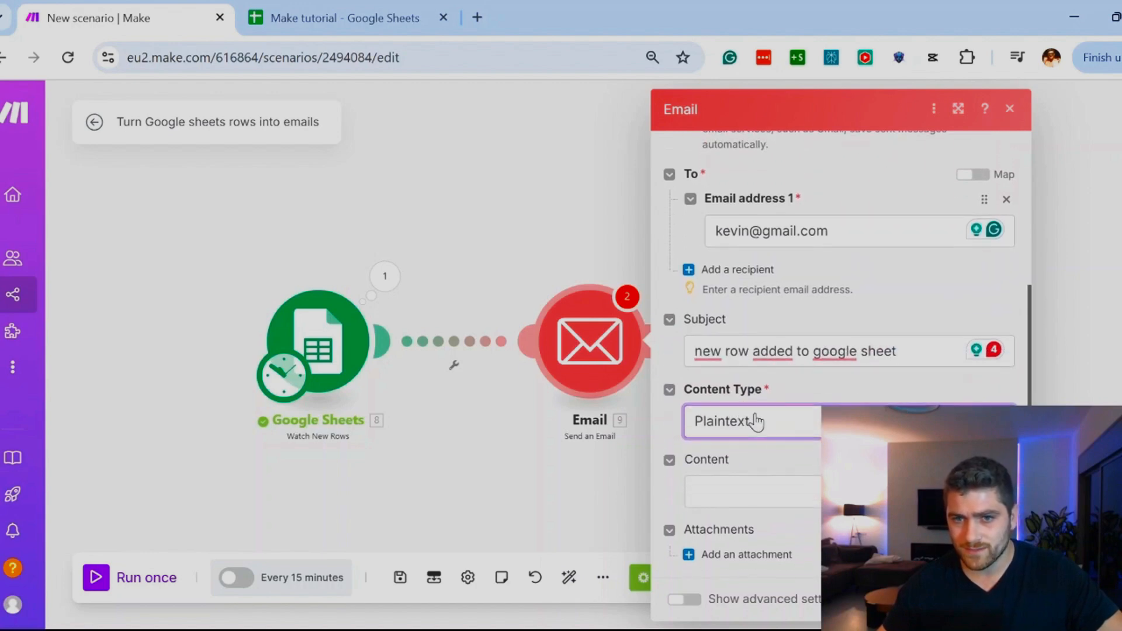
left_click(770, 491)
left_click(800, 460)
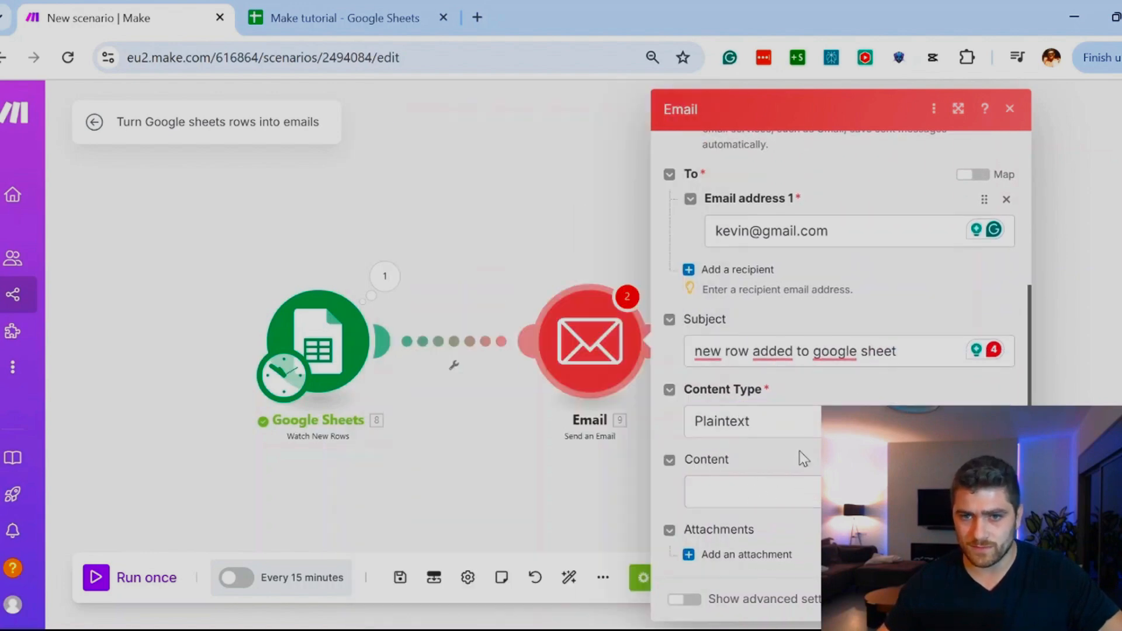
Step: Begin the email content with "Hi!", a blank line and a sentence starting "You got a new row"
left_click(754, 488)
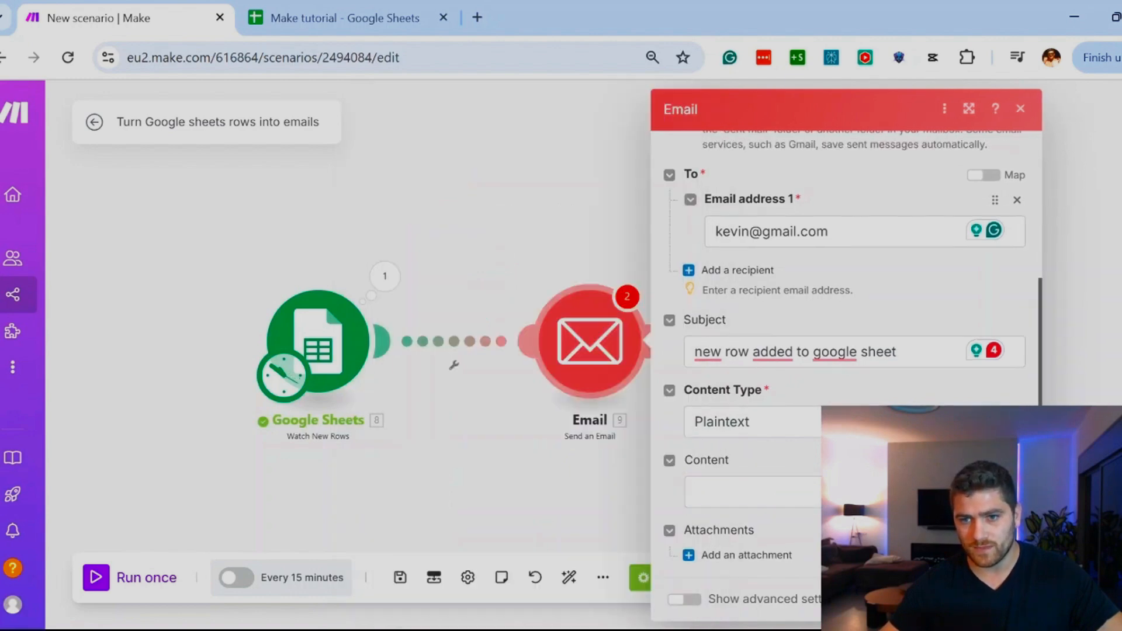
left_click(801, 486)
type("Hi!")
key("Return")
key("Return")
type("Yo")
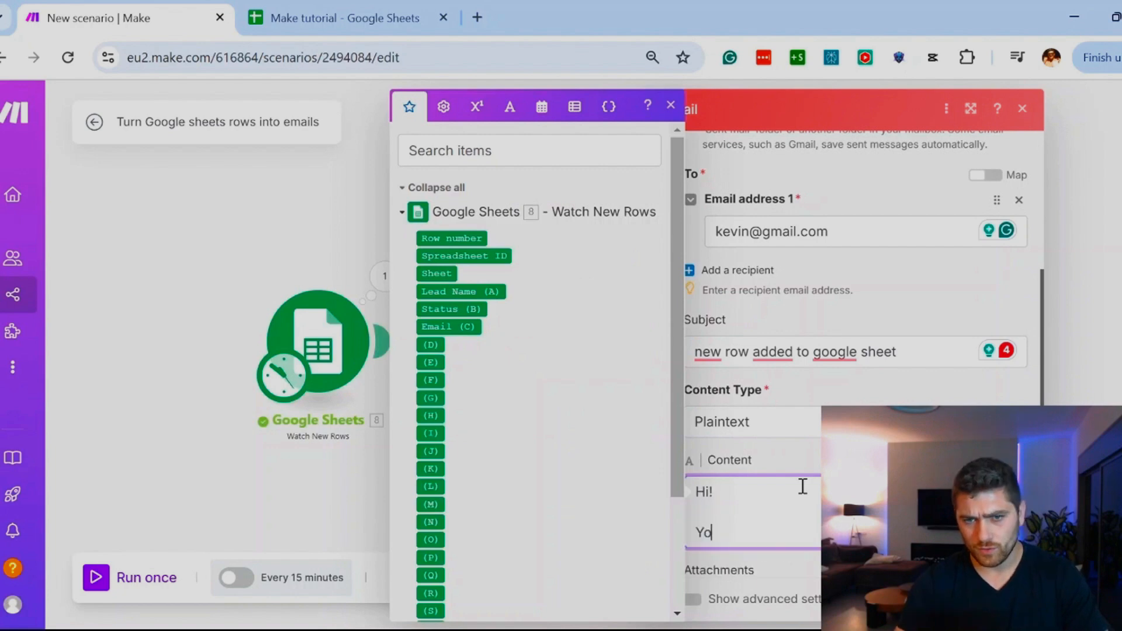
type("u got a new row i")
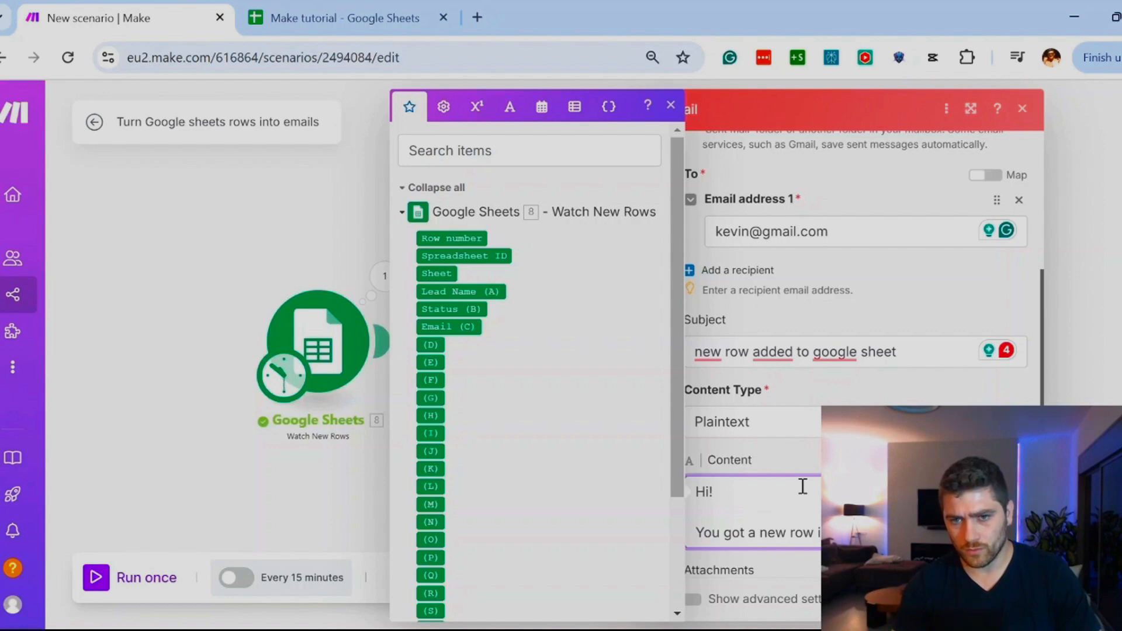
Step: Add the label "Lead name:" below the message sentence and insert the mapped Lead Name (A) value on the line under it
key("Return")
key("Return")
type("Lead name:")
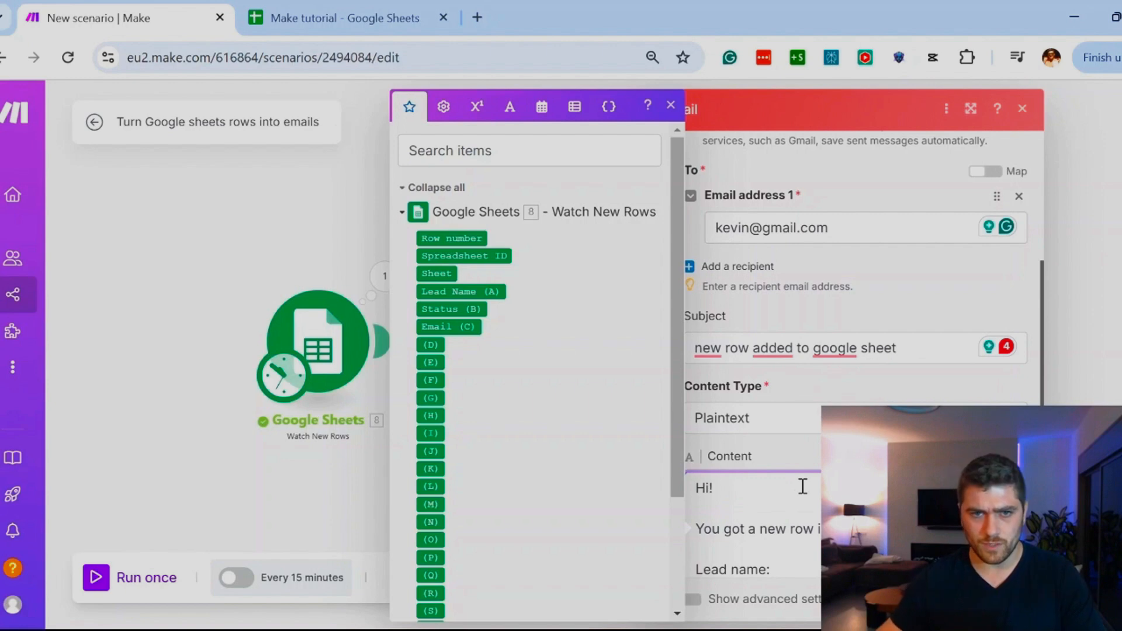
scroll(788, 436, "down", 2)
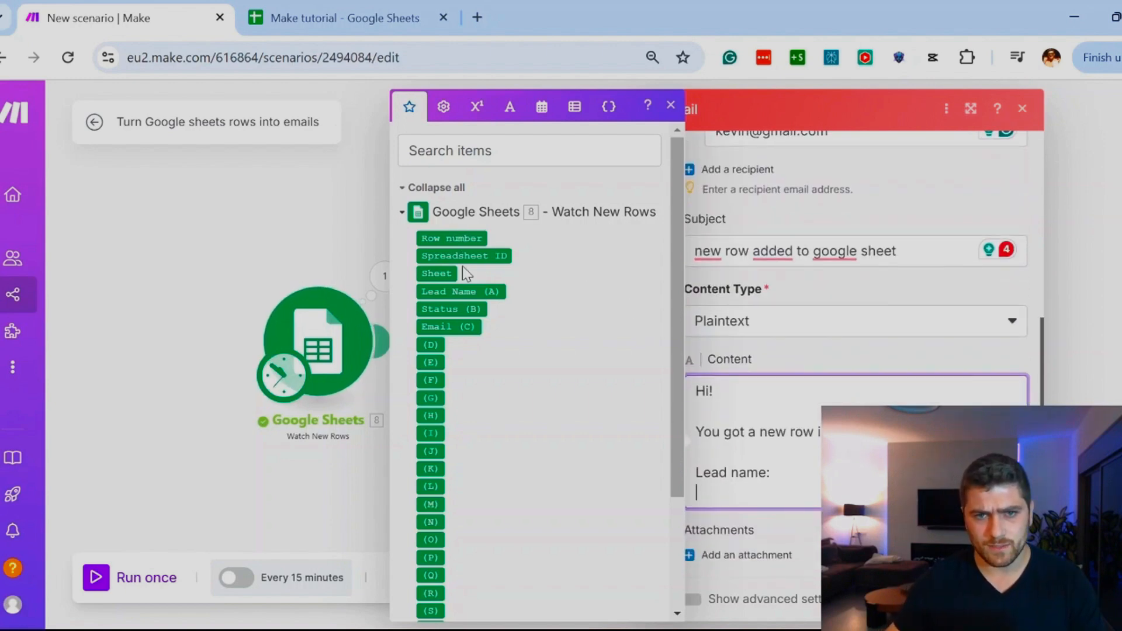
left_click(462, 292)
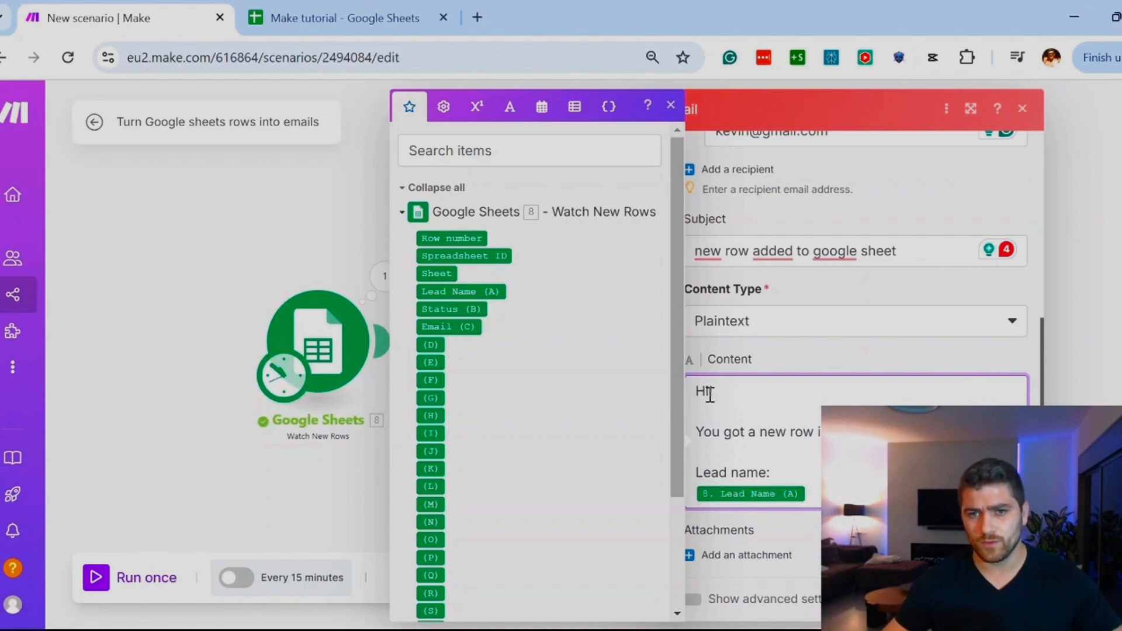
left_click_drag(707, 392, 766, 398)
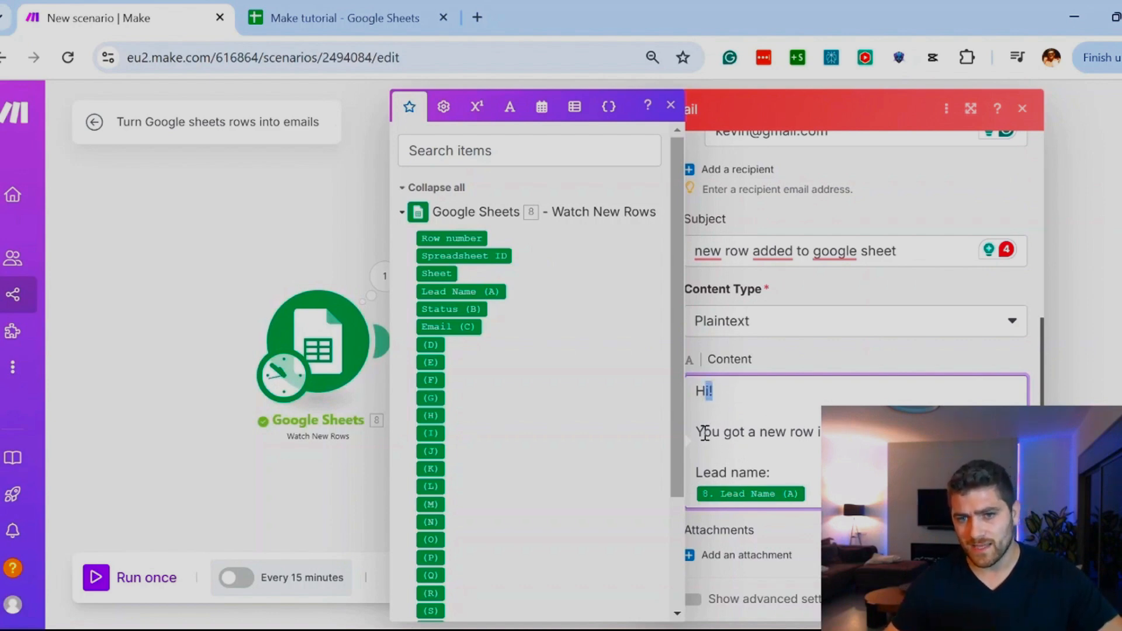
left_click_drag(705, 433, 830, 434)
left_click_drag(760, 432, 833, 433)
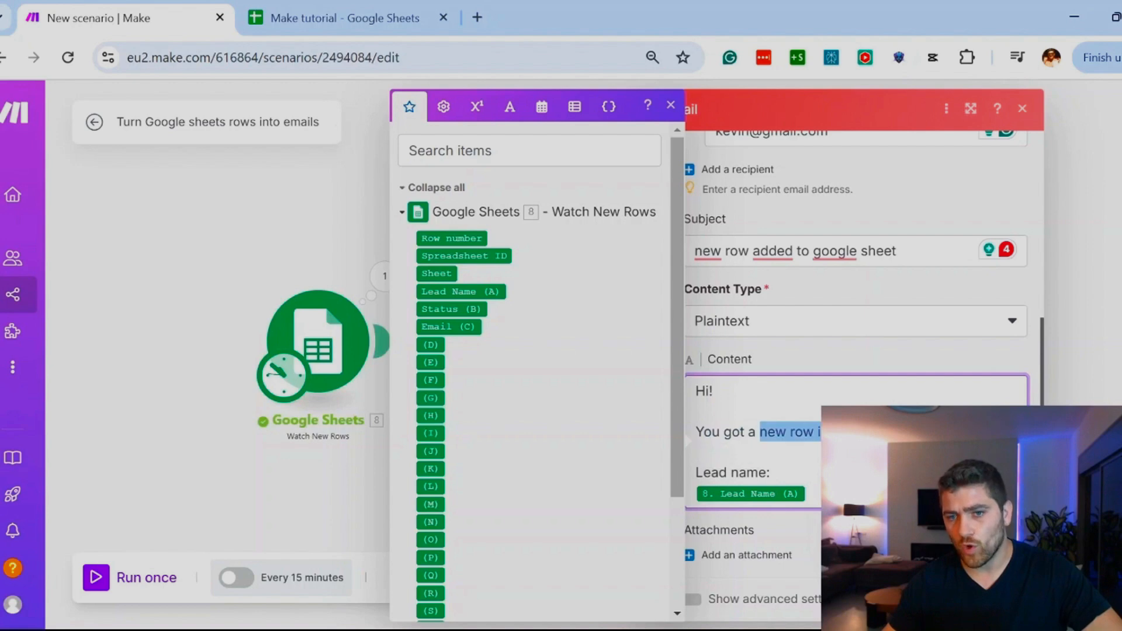
left_click_drag(711, 474, 752, 472)
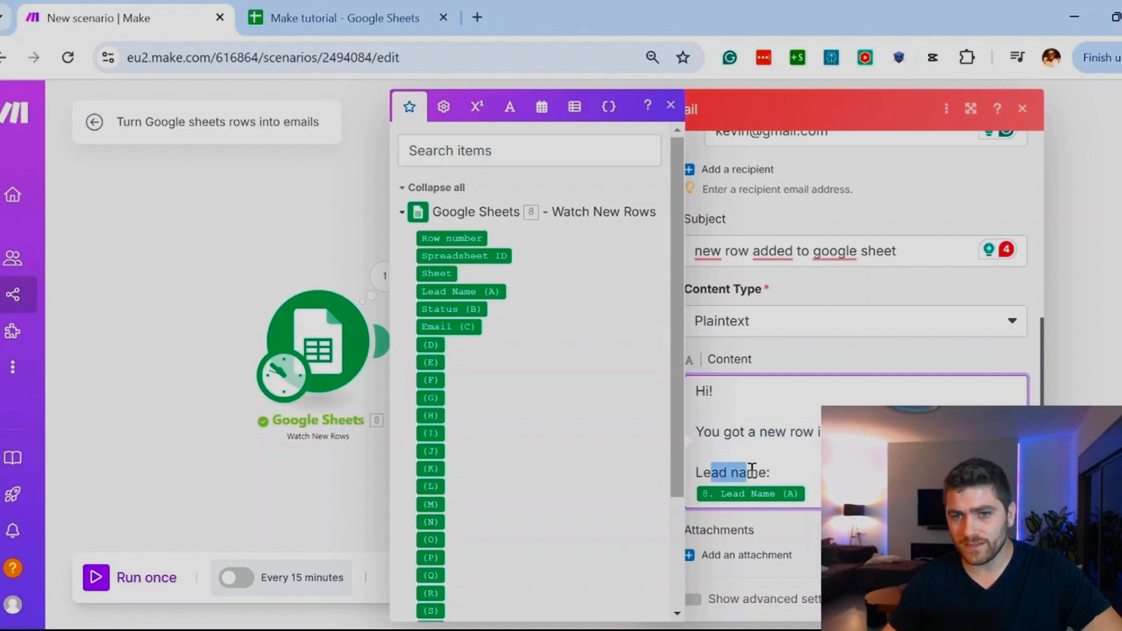
Step: Check the lead row in the Make tutorial Google Sheet against the mapped email content, and return to the Make scenario
left_click(804, 498)
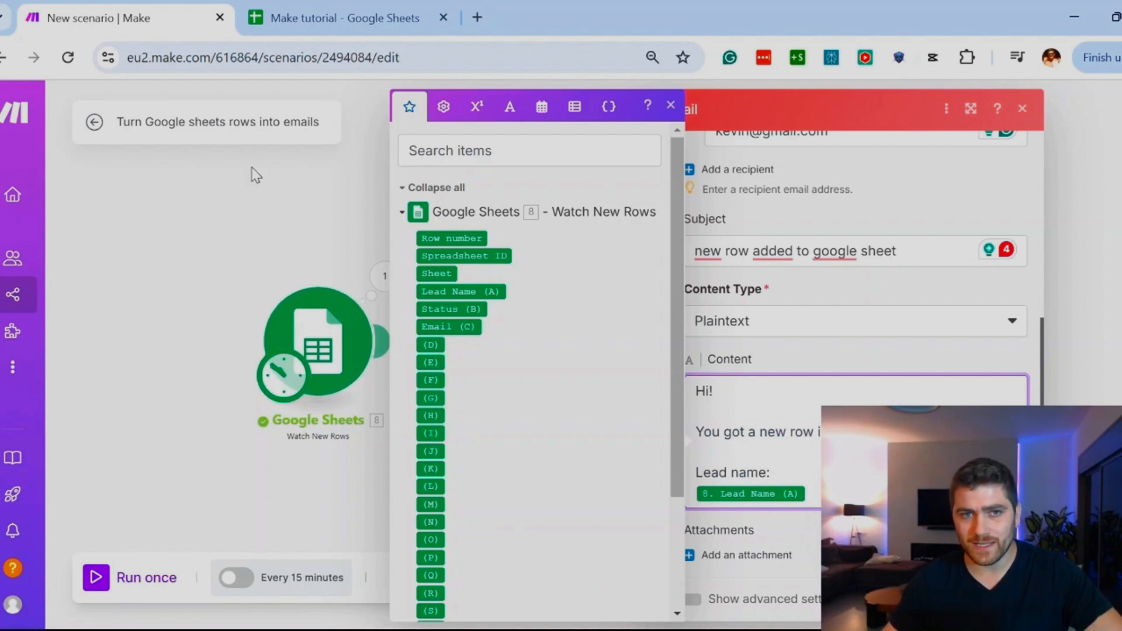
left_click(318, 7)
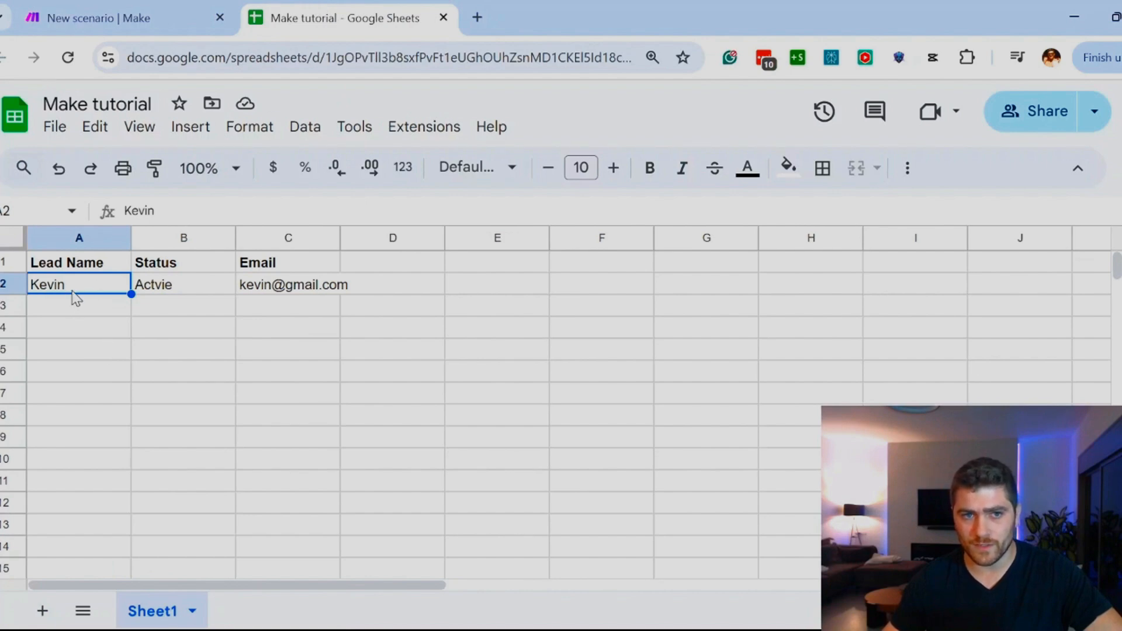
left_click(152, 13)
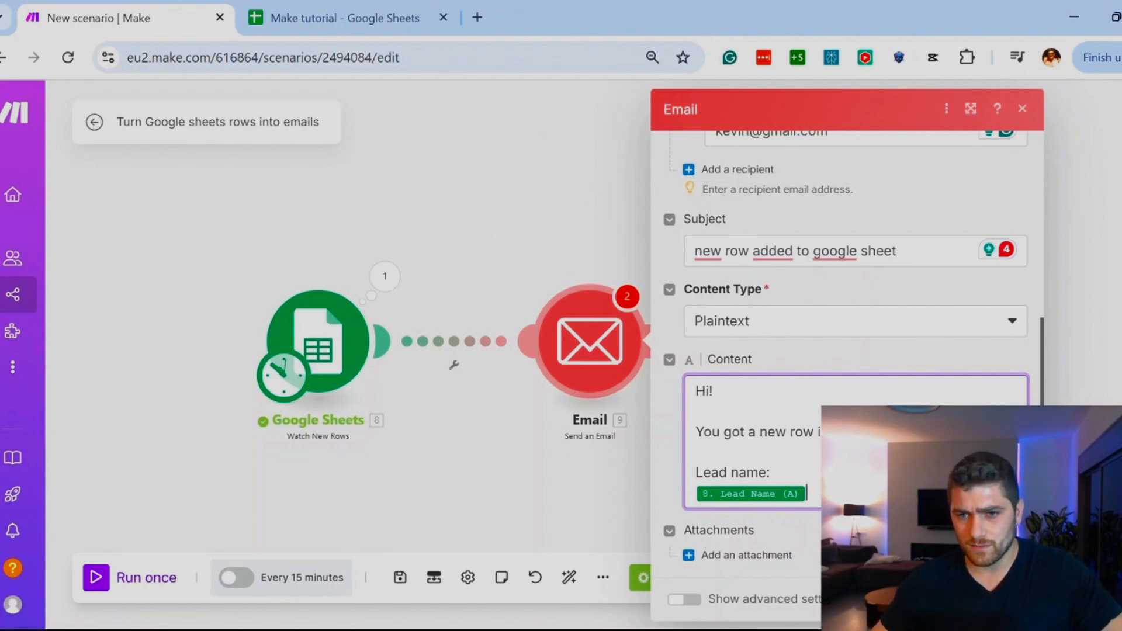
Step: Select My Google Restricted connection for the Email module, continue with the connection permissions update, and save the module
left_click(912, 532)
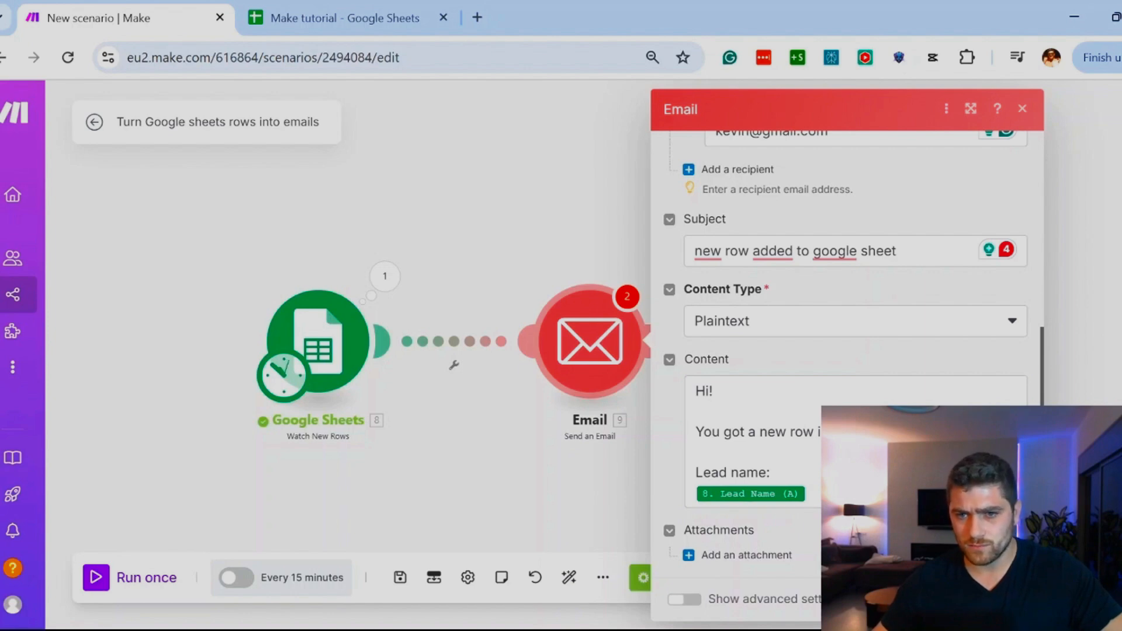
scroll(792, 196, "up", 6)
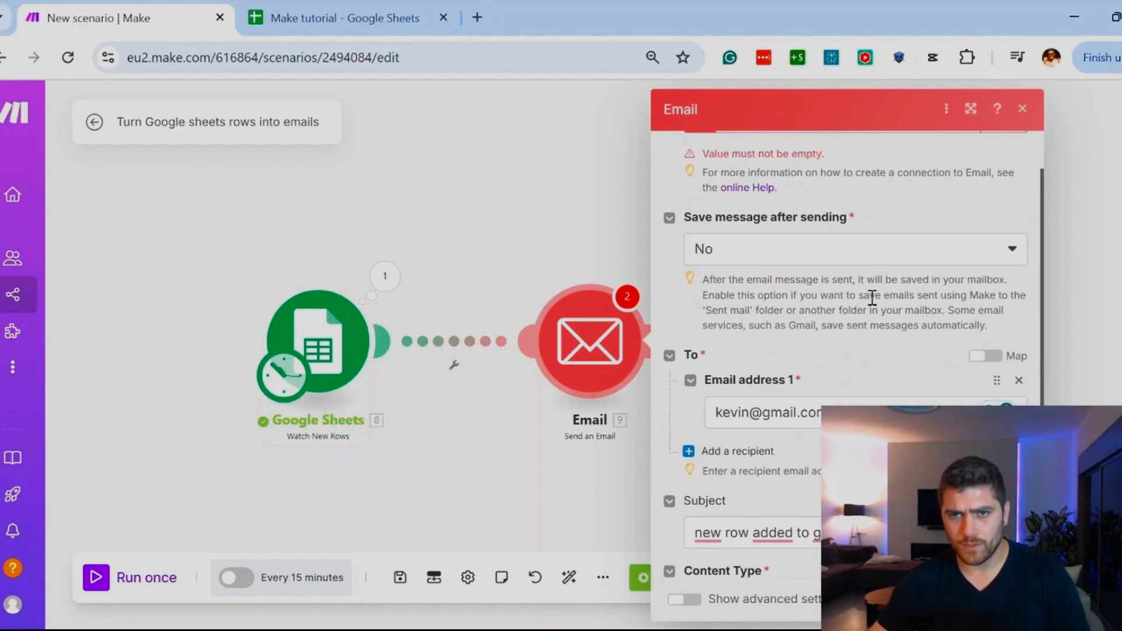
left_click(779, 213)
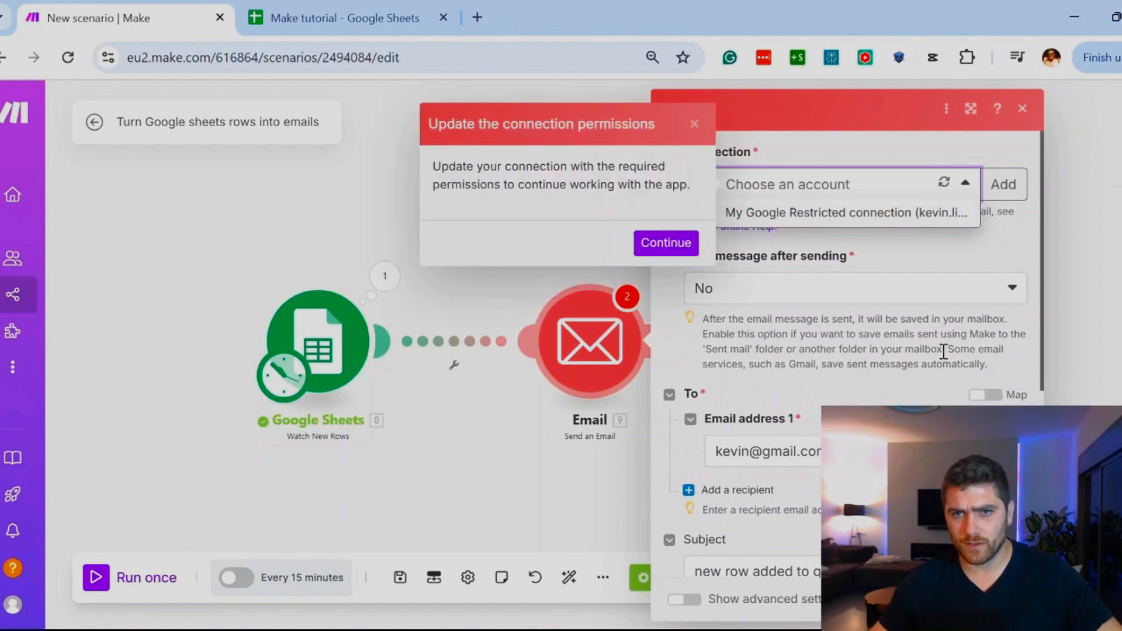
left_click_drag(456, 173, 644, 185)
left_click(652, 245)
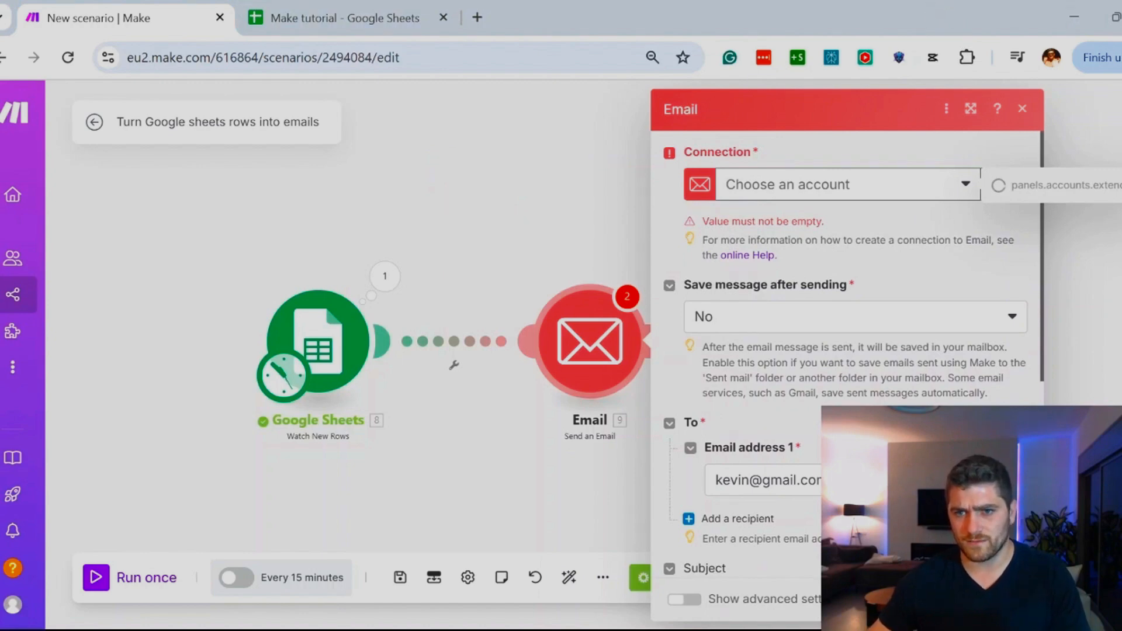
scroll(847, 351, "down", 6)
left_click(1012, 599)
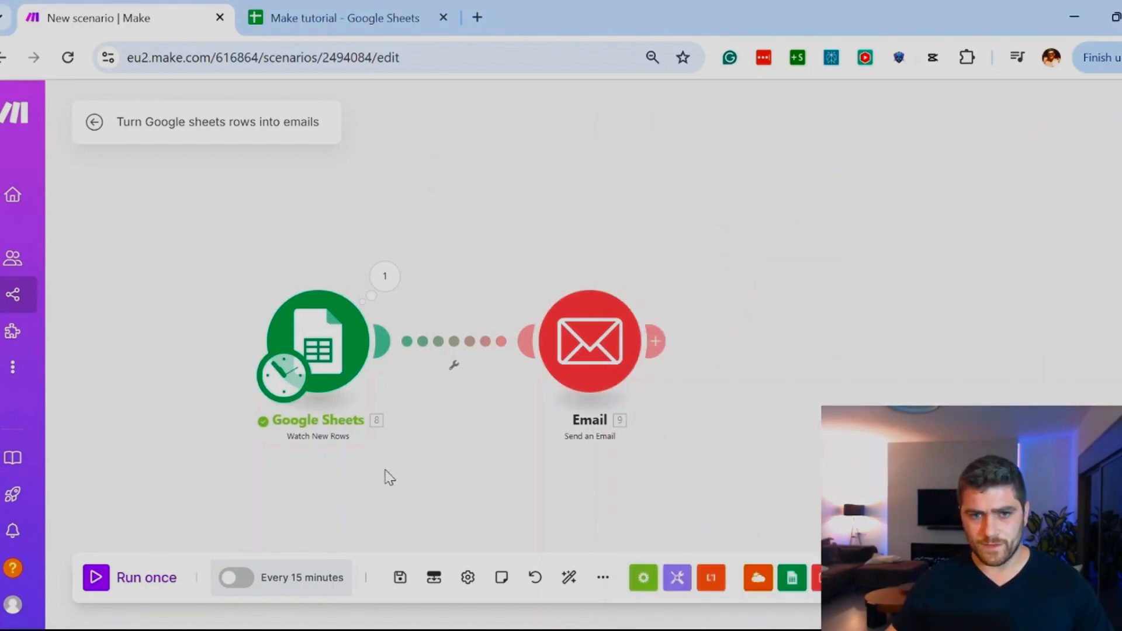
Step: Run the scenario once and open the output bundle of the Google Sheets module
left_click(110, 580)
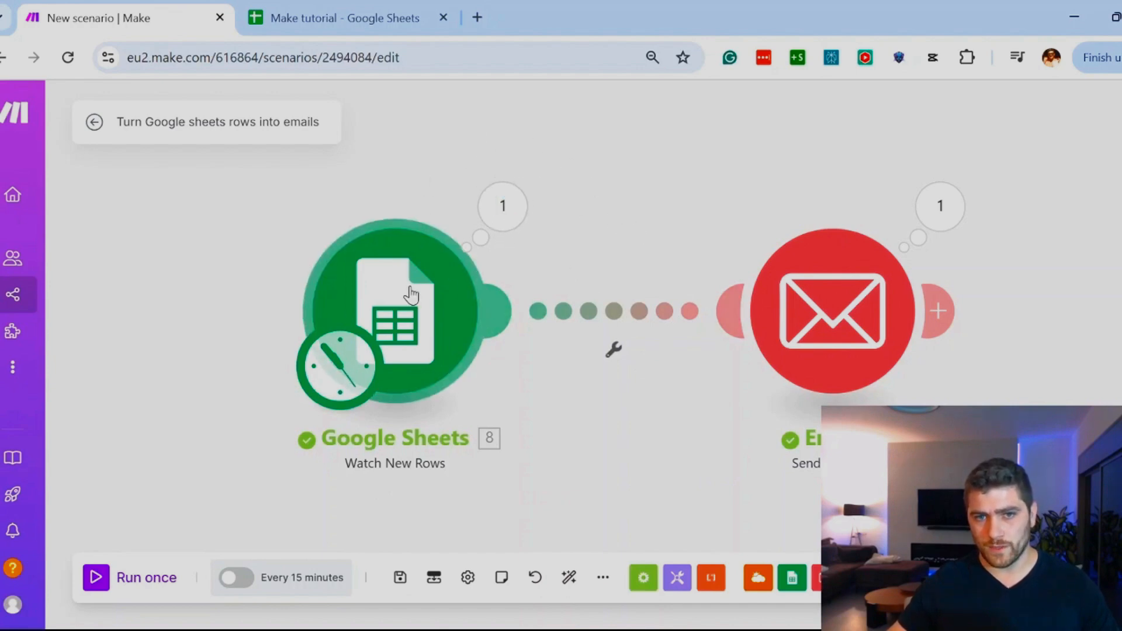
left_click(503, 206)
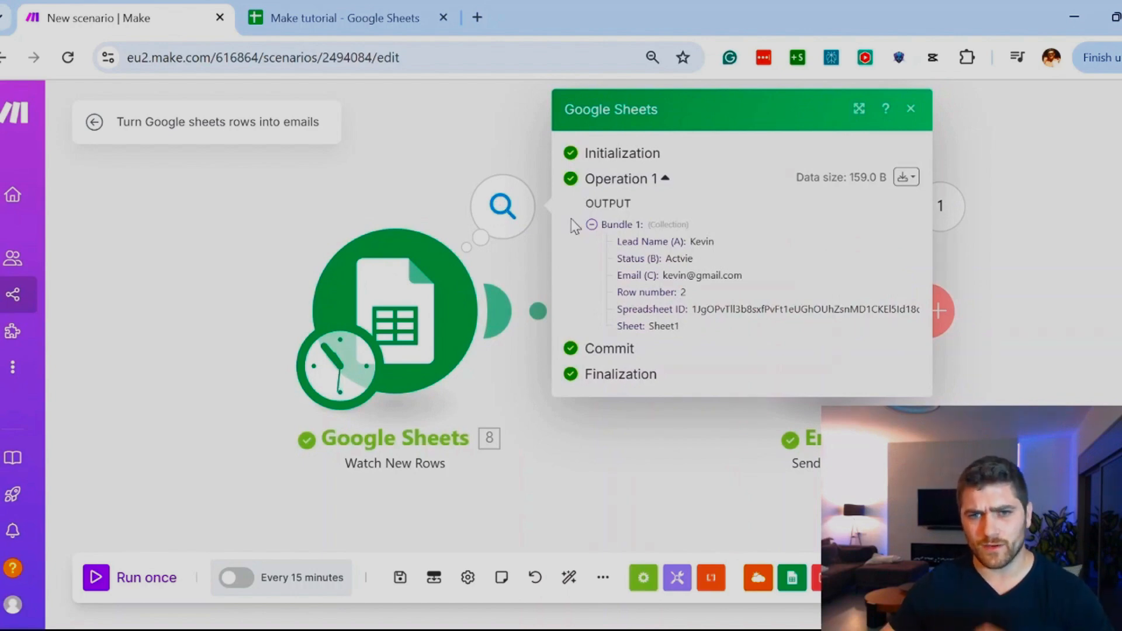
left_click_drag(617, 197, 563, 251)
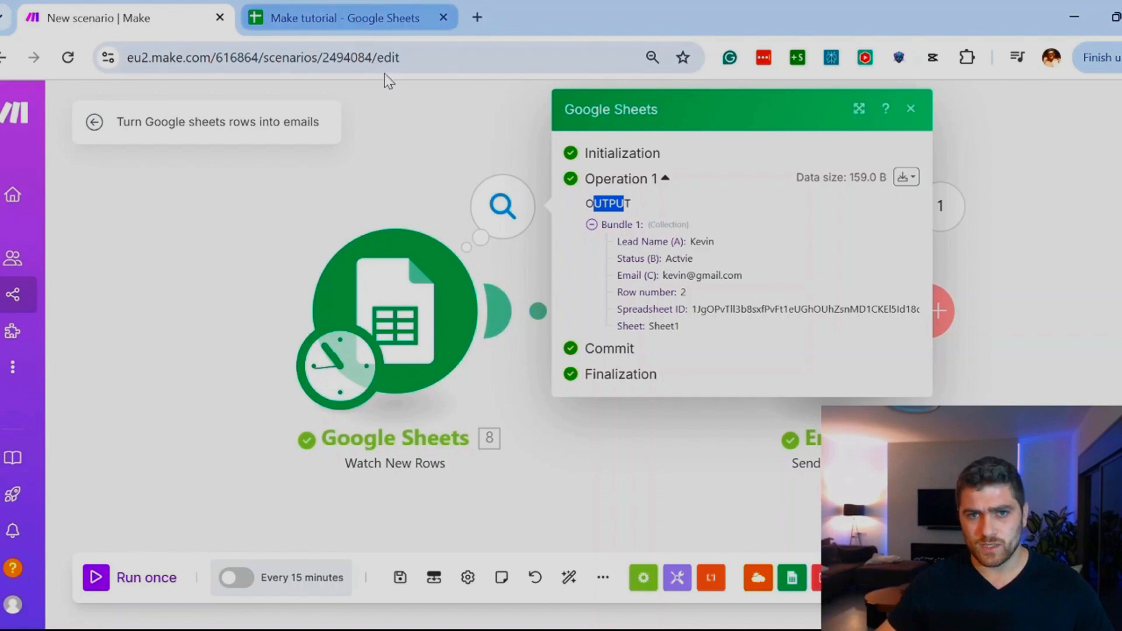
Step: Compare row 2 of the Make tutorial sheet with the lead name, status and email in the Google Sheets module's output
left_click(339, 23)
left_click(170, 290)
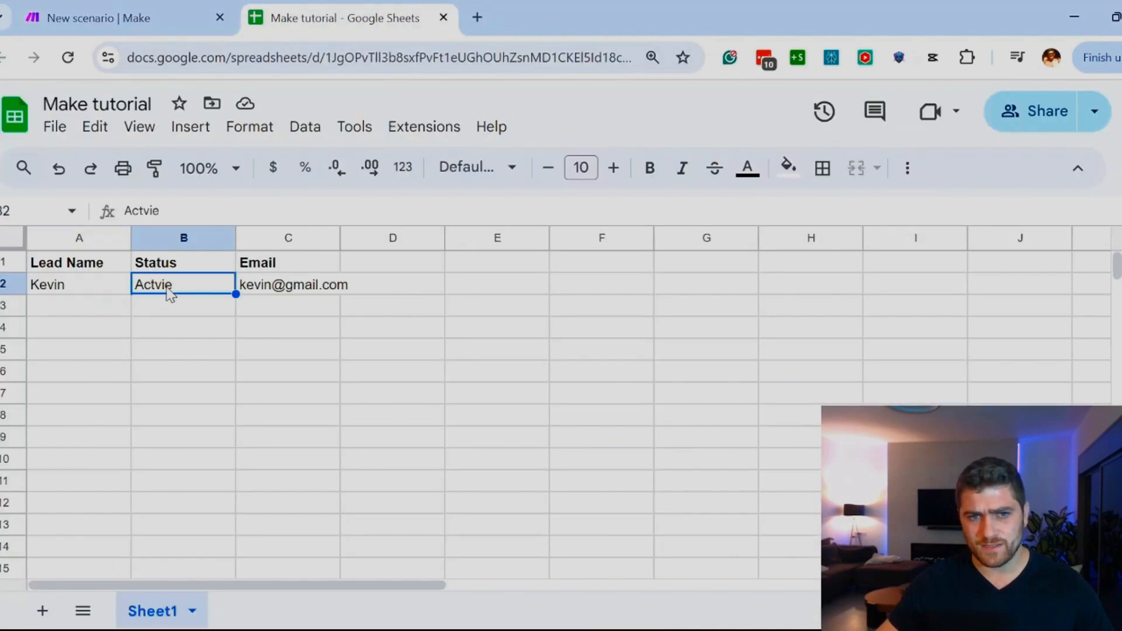
left_click(279, 289)
left_click(100, 19)
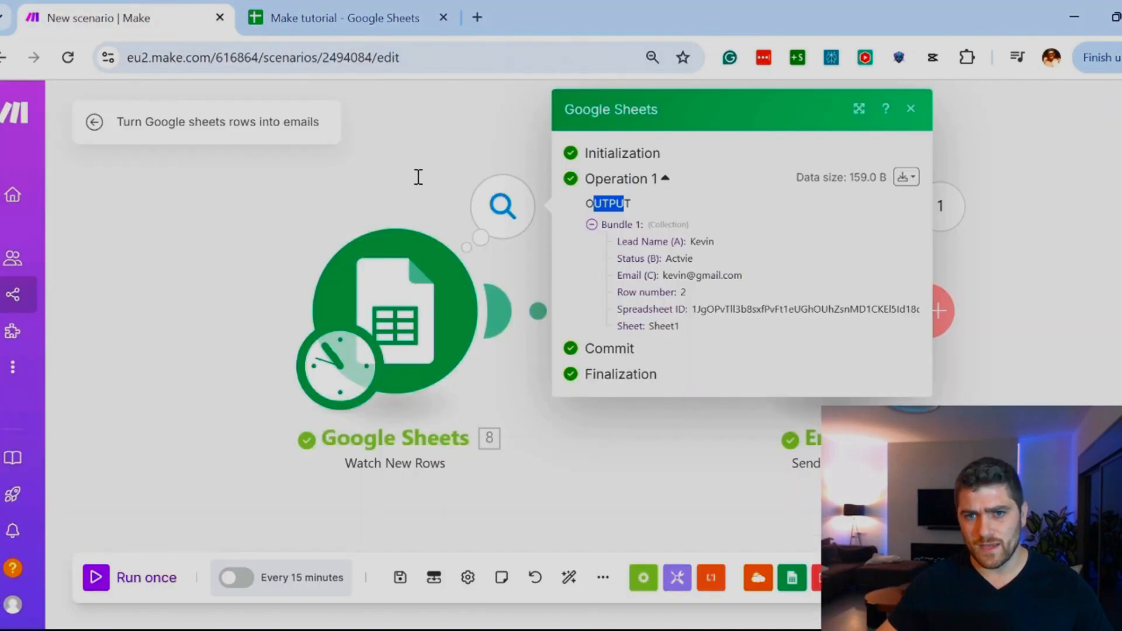
double_click(695, 242)
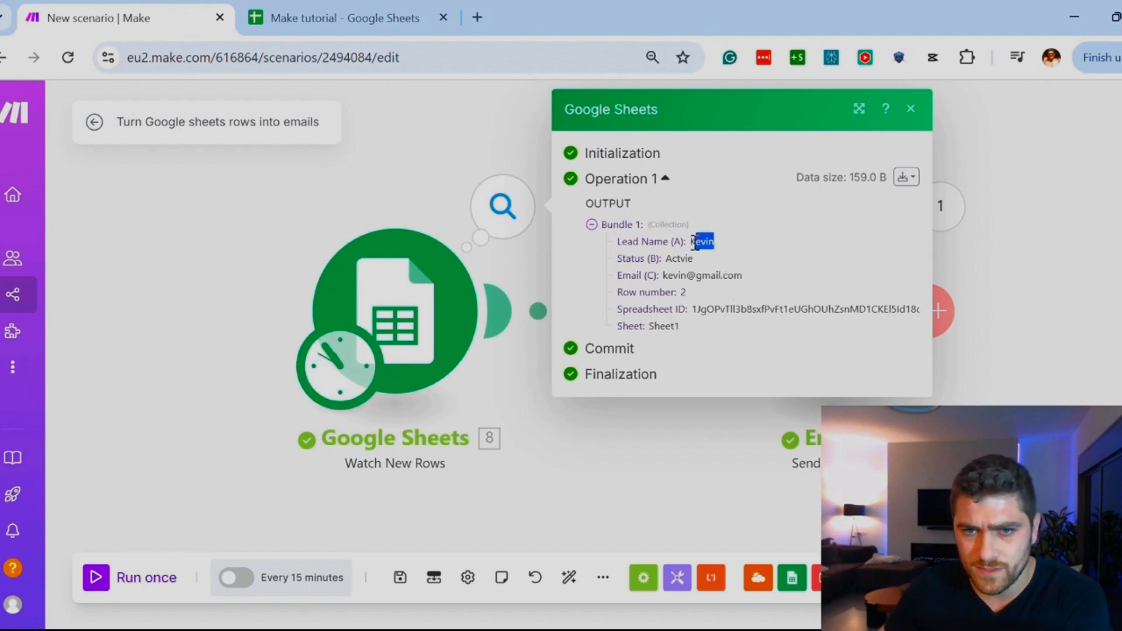
double_click(685, 260)
left_click_drag(744, 276, 661, 276)
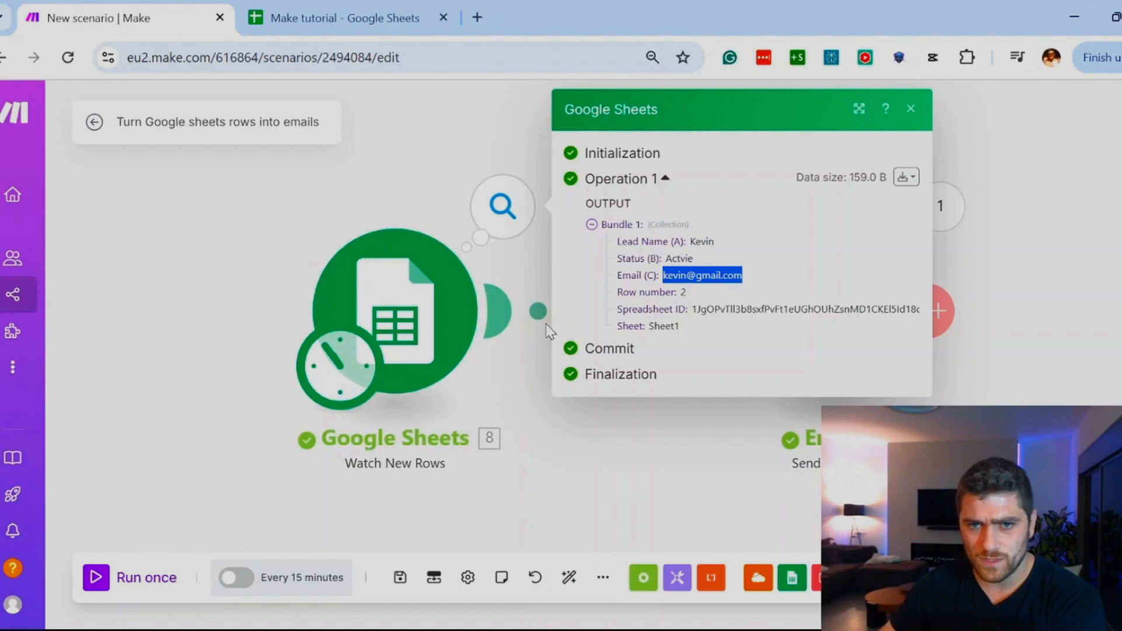
left_click(163, 230)
Step: Examine the subject, attachments and content in the Email module's input bundle from the test run
left_click(943, 209)
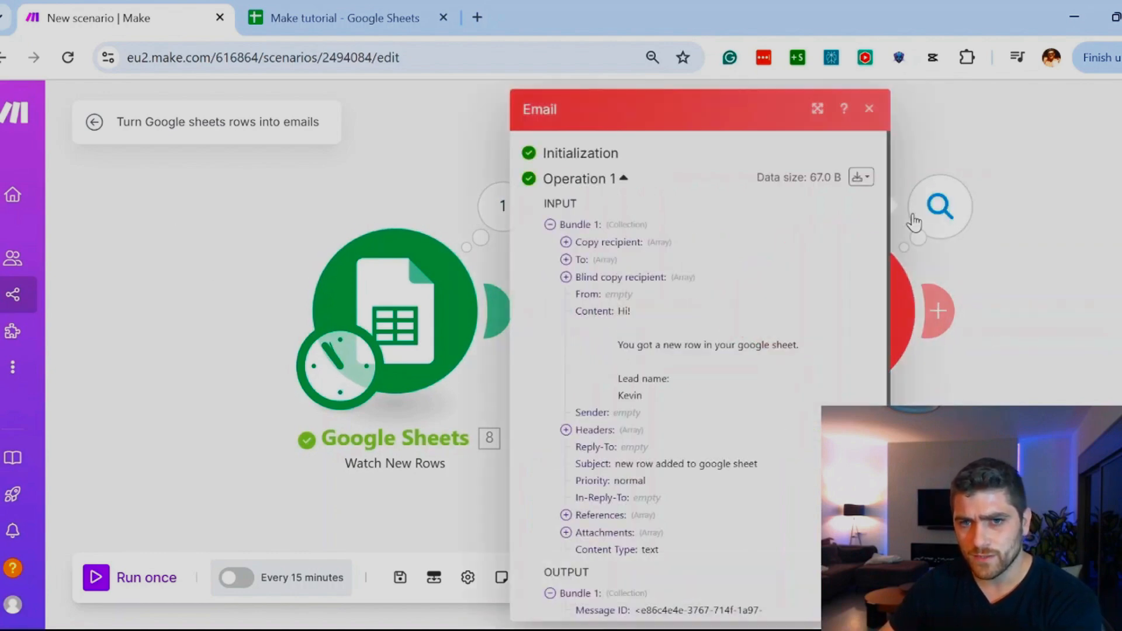
scroll(763, 281, "down", 3)
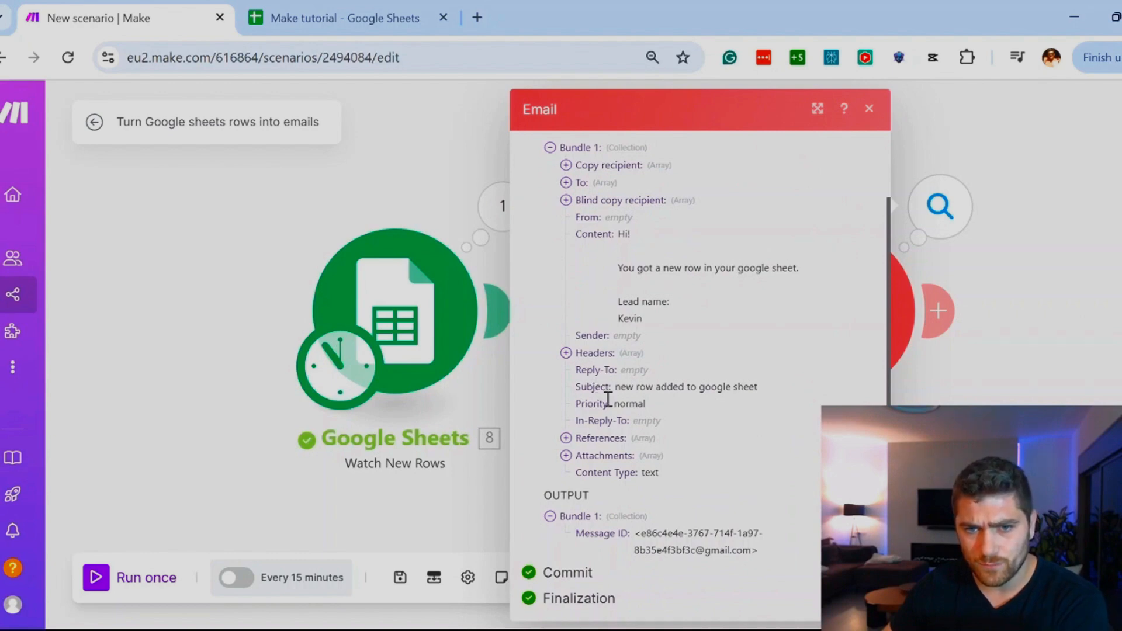
left_click_drag(586, 390, 763, 390)
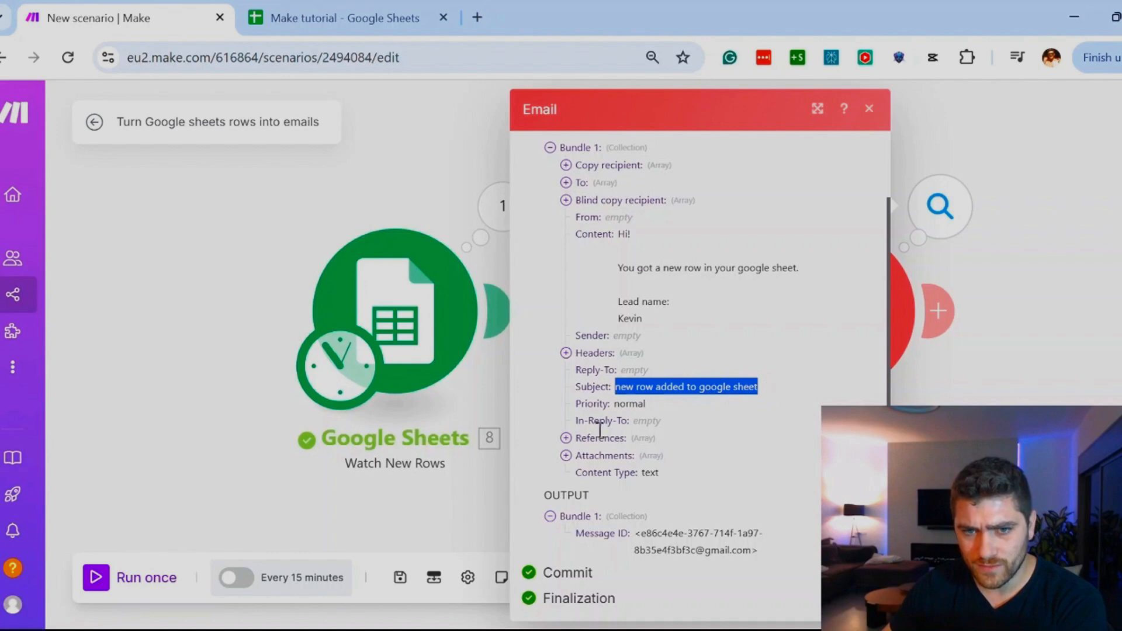
left_click(566, 455)
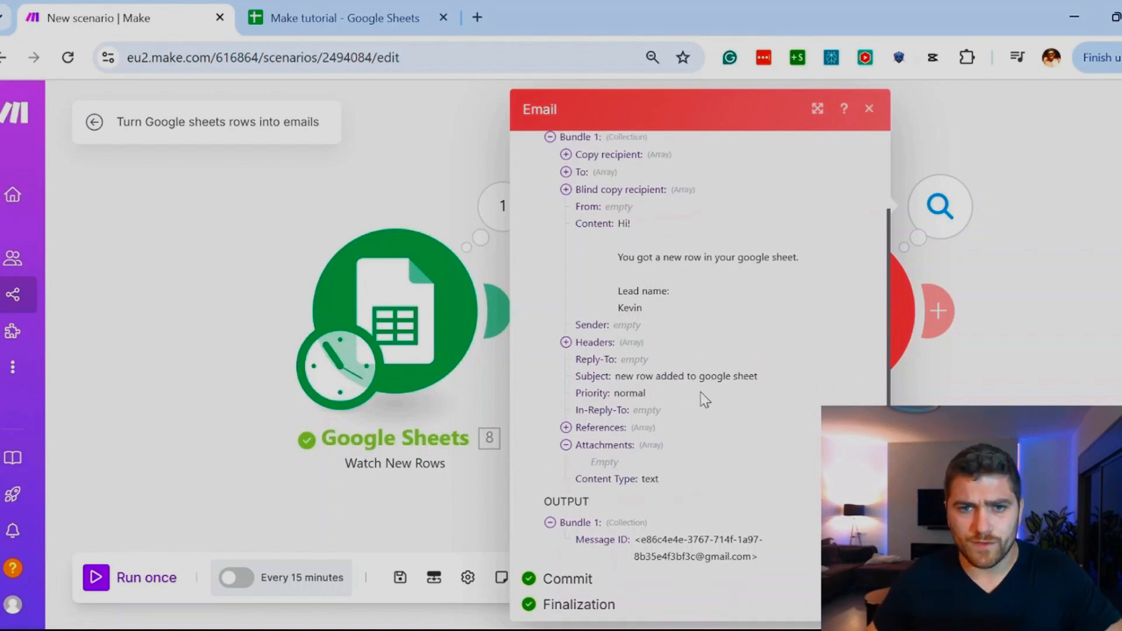
scroll(704, 401, "up", 2)
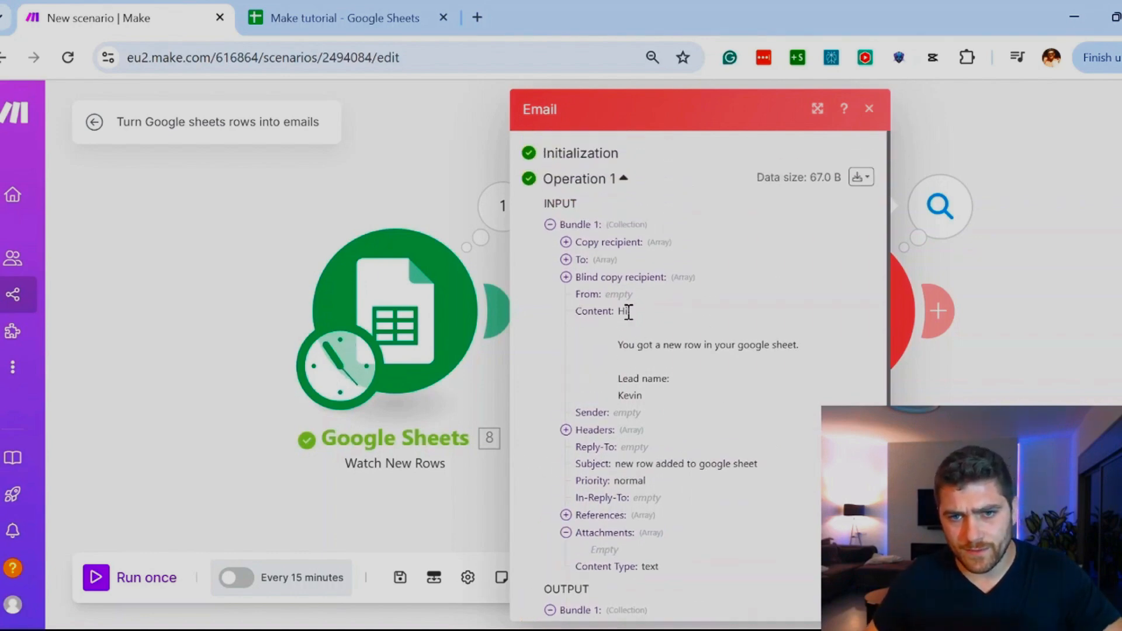
left_click_drag(618, 310, 643, 302)
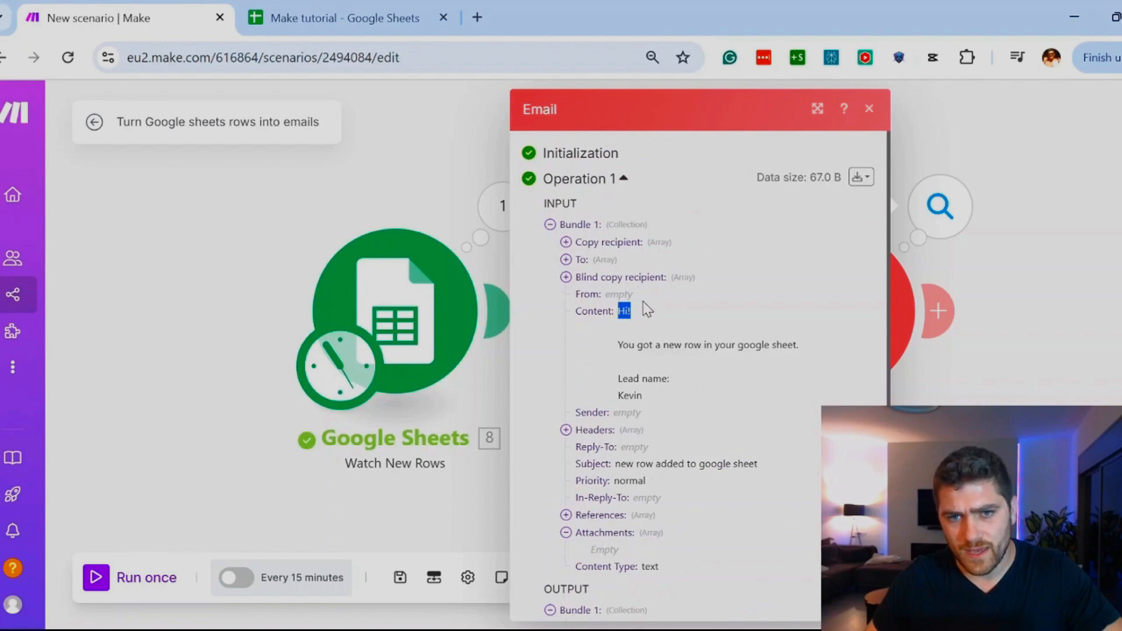
left_click_drag(637, 344, 809, 346)
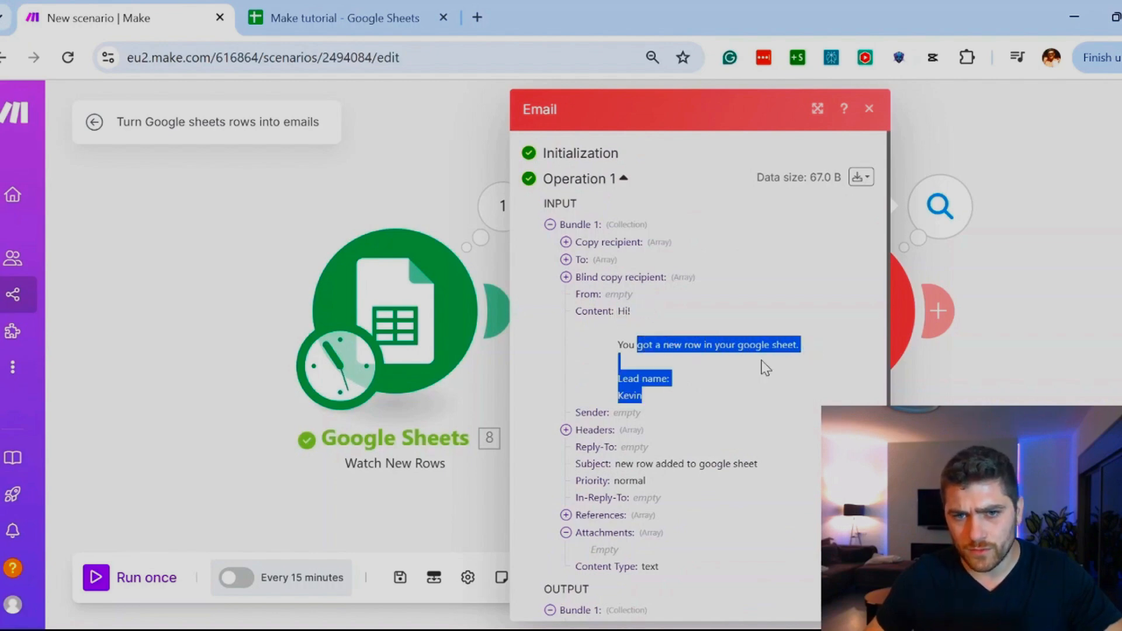
left_click(612, 386)
left_click_drag(611, 386, 652, 383)
left_click(629, 393)
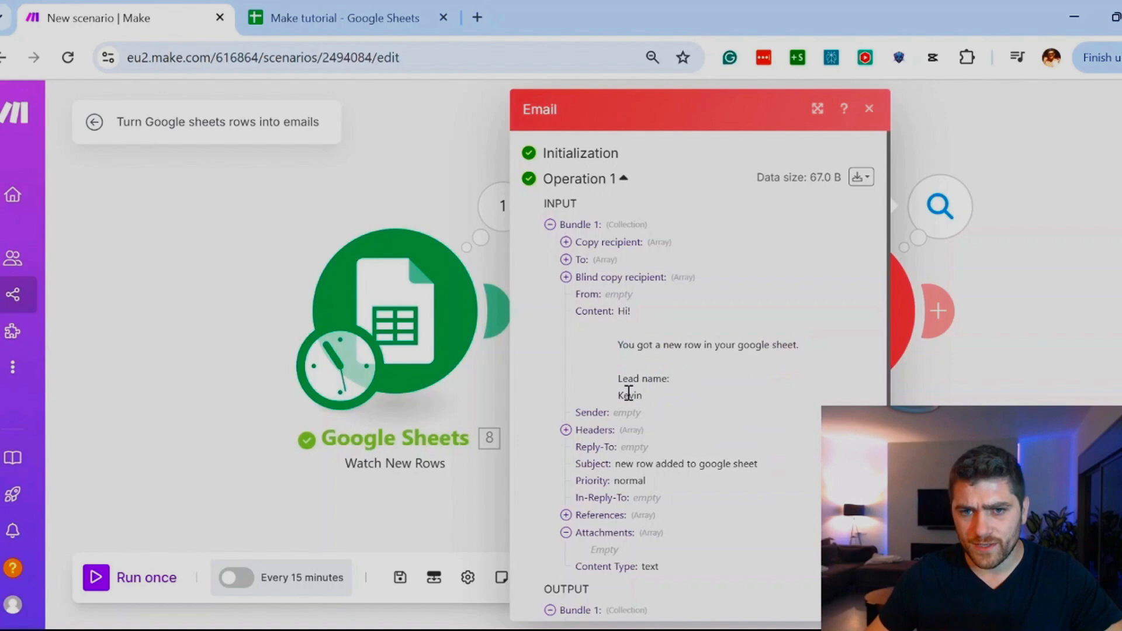
left_click(197, 360)
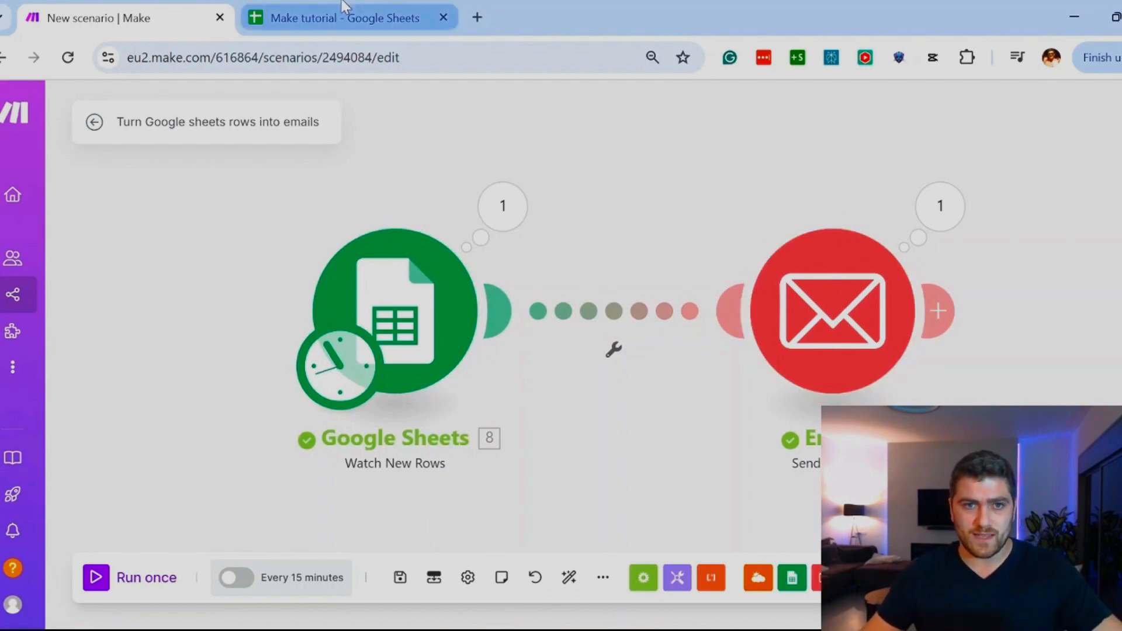
Step: Switch to the Make tutorial sheet and enter the lead name "testing" and the status "inactvie" in row 3
left_click(345, 17)
left_click(92, 306)
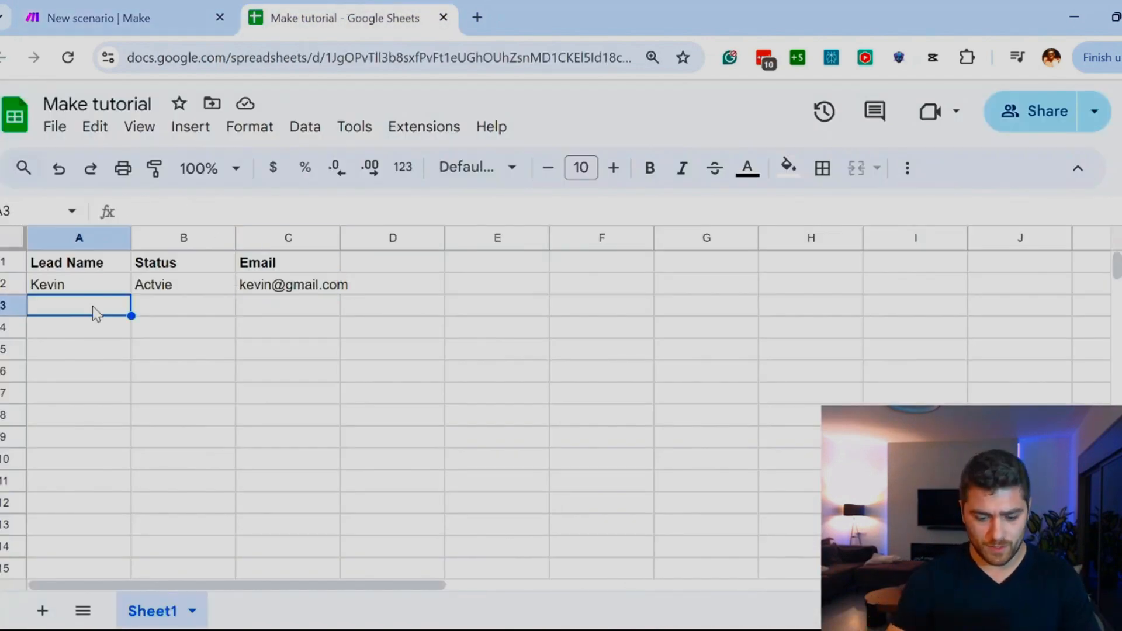
type("testing")
key("Return")
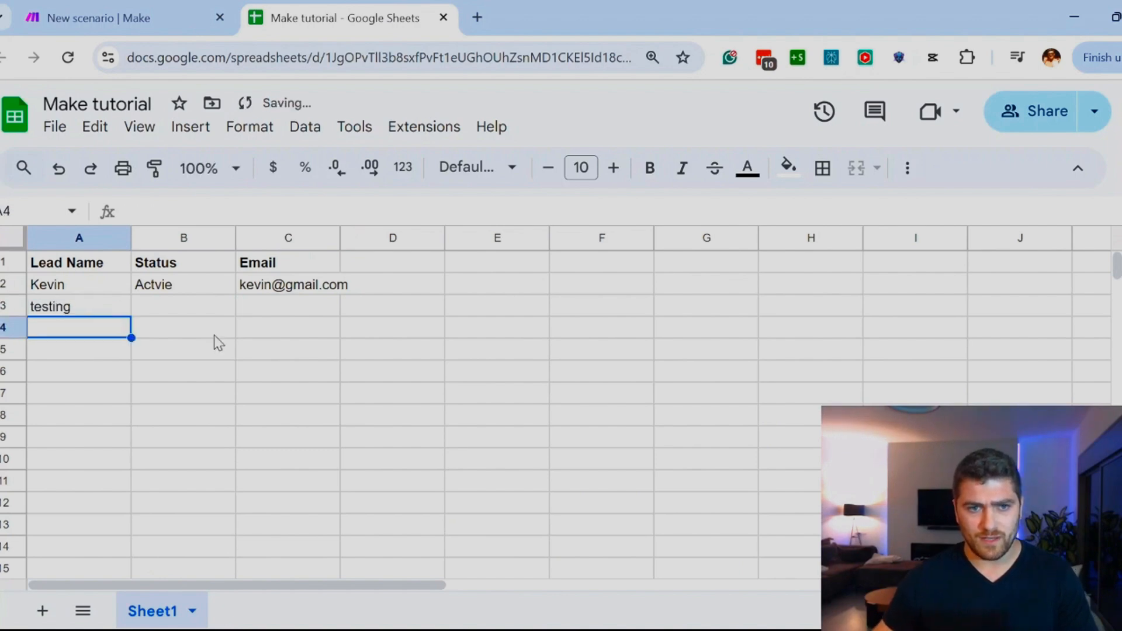
left_click(196, 314)
type("inactvie")
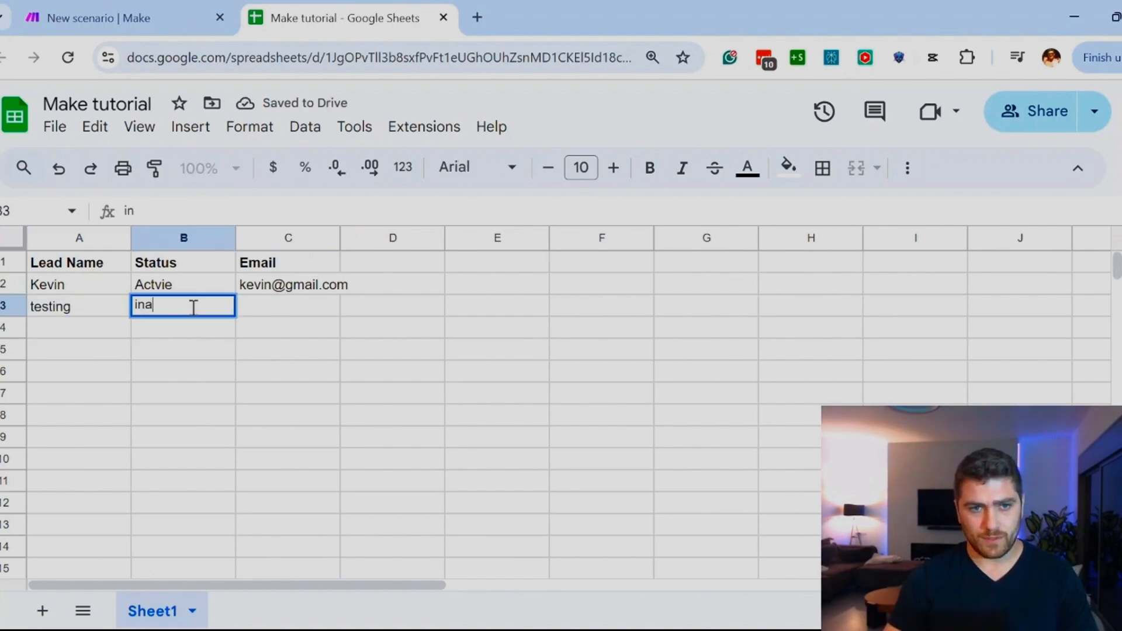
key("Return")
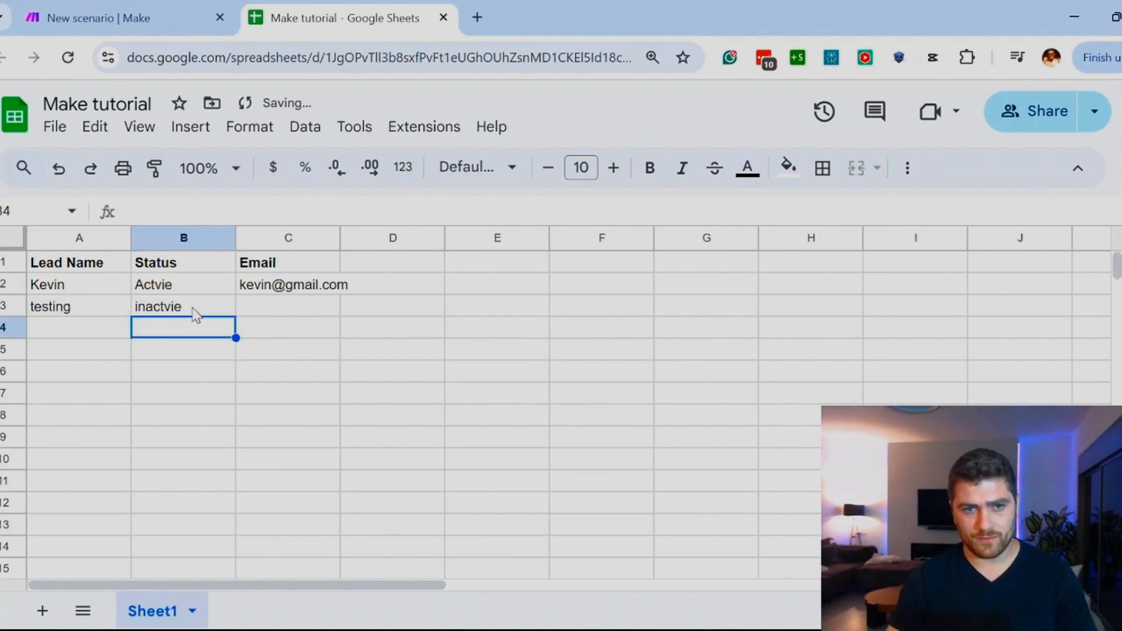
Step: Fill in a test email address for the new lead in the Email column of row 3
left_click(264, 304)
type("test@")
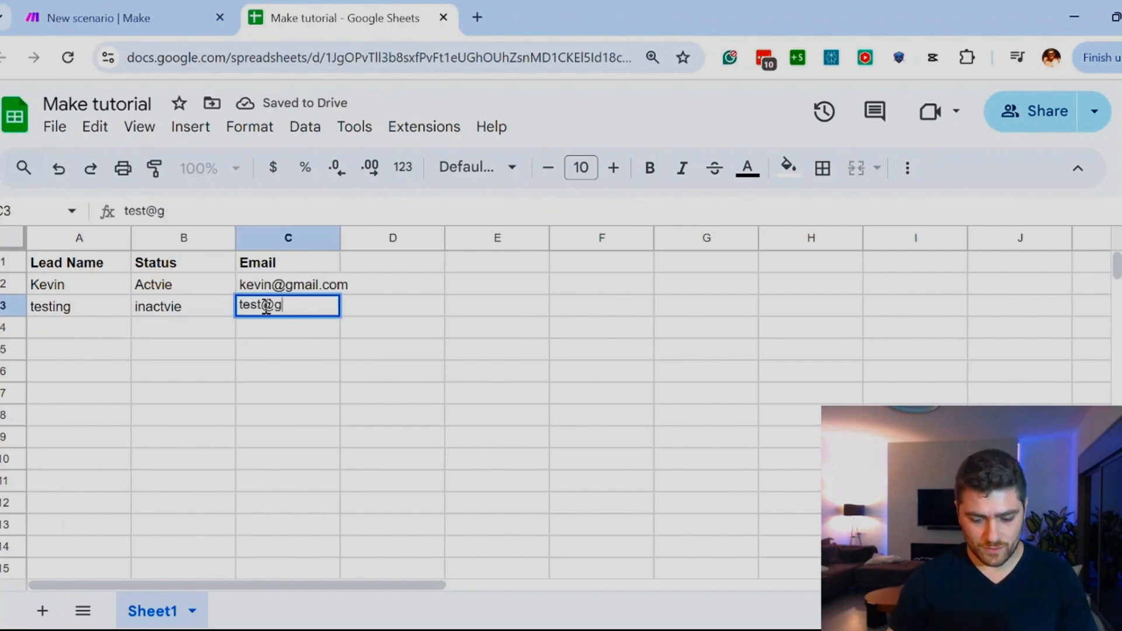
type("gmail.co")
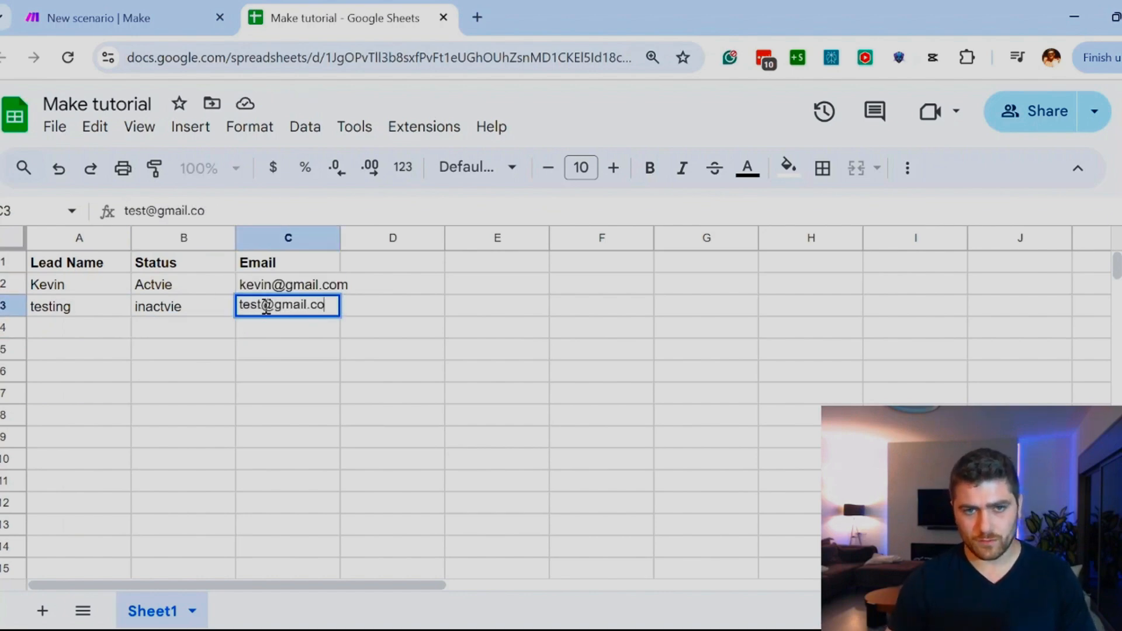
type("m")
key("Return")
Step: Return to the Make scenario, run it once with the new row, and review the Google Sheets module's output values
left_click(117, 18)
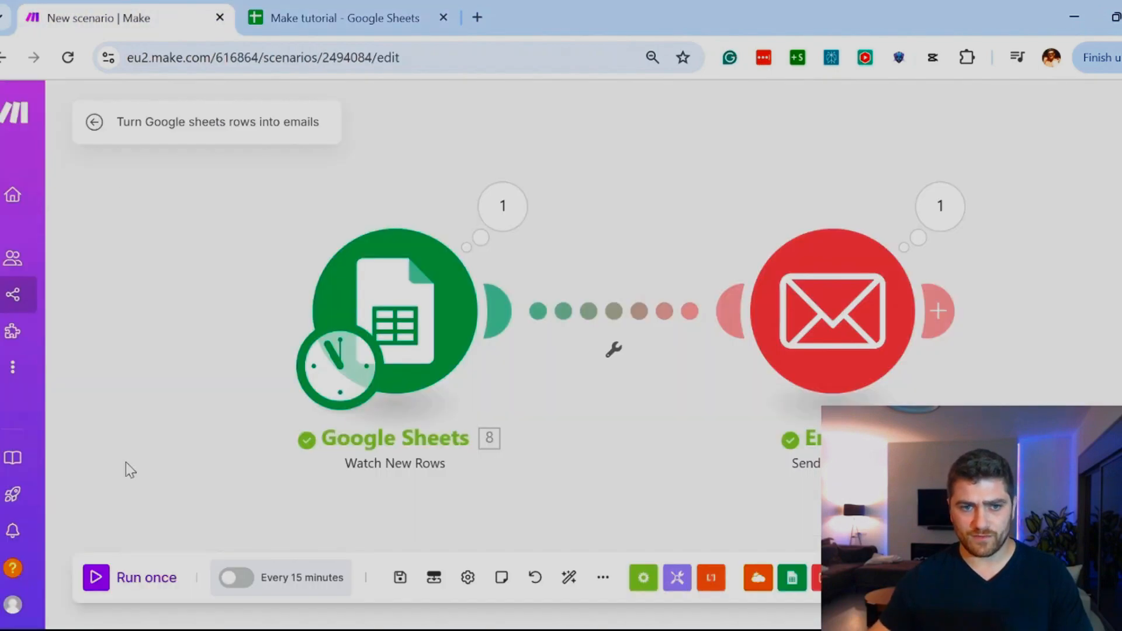
left_click(115, 594)
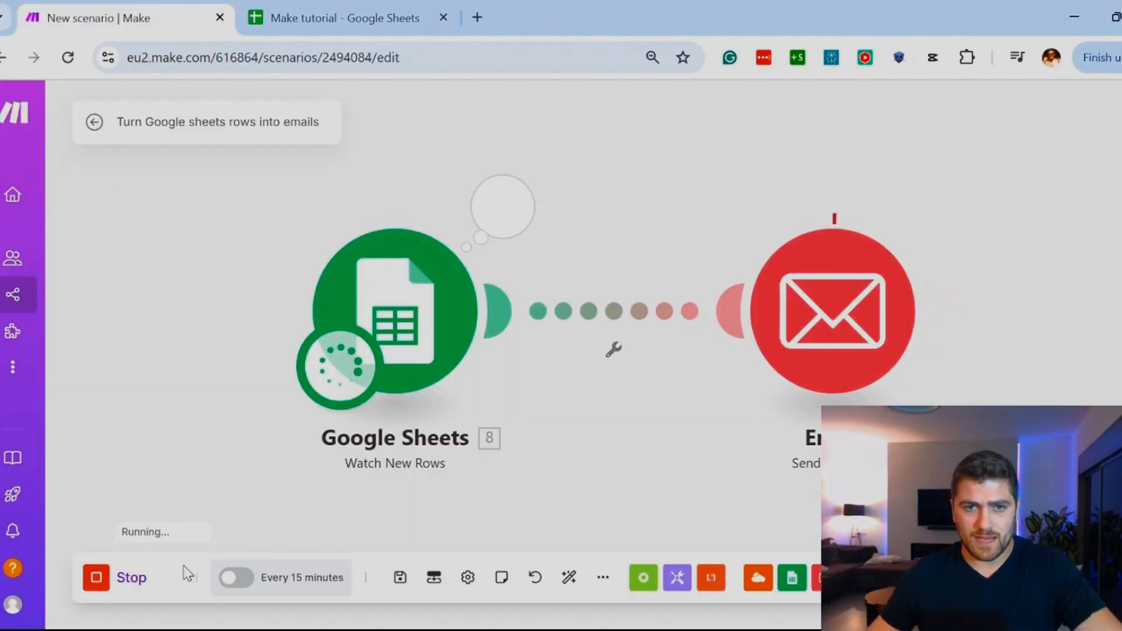
left_click(517, 209)
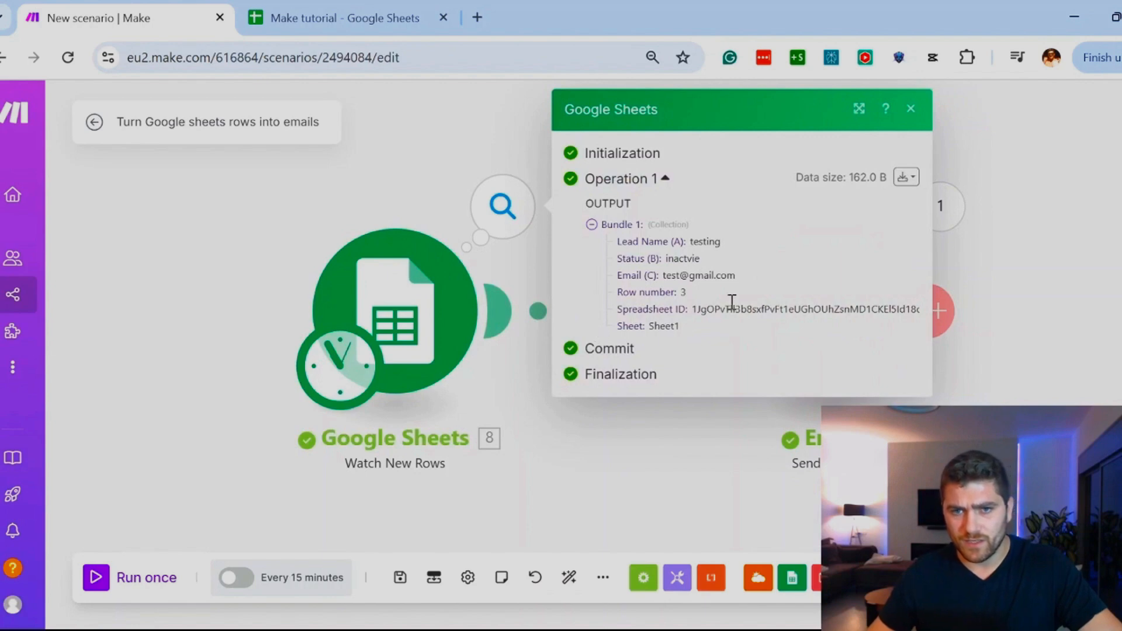
left_click_drag(664, 277, 702, 259)
left_click(714, 242)
left_click(290, 280)
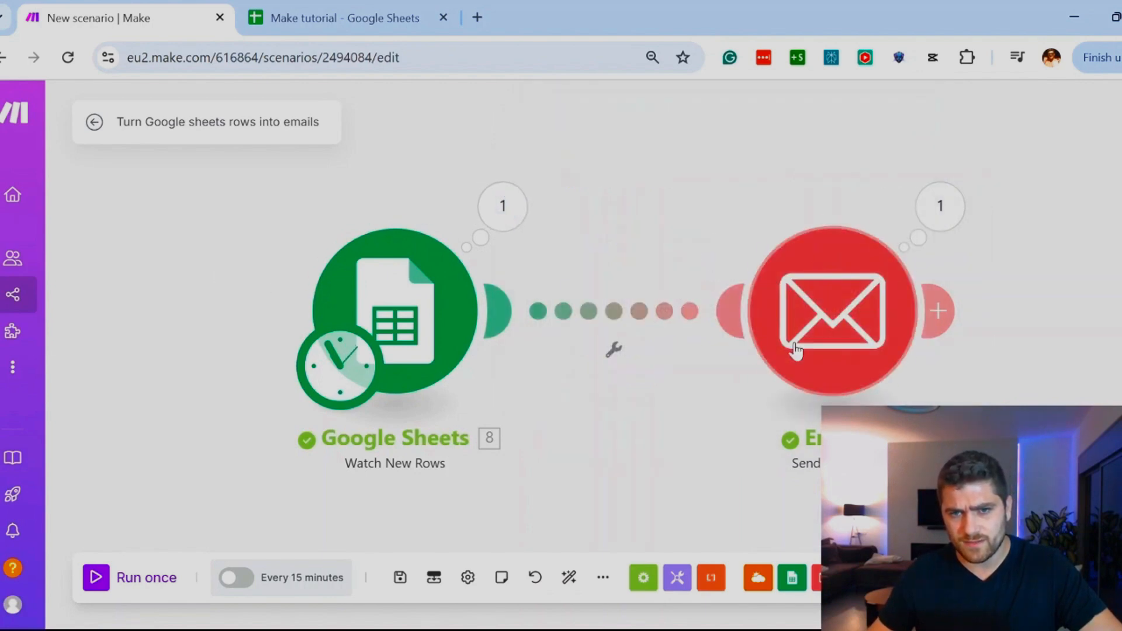
Step: Examine the email content in the Email module's input bundle for the newly added row
left_click(919, 222)
left_click_drag(619, 312, 642, 402)
left_click(622, 391)
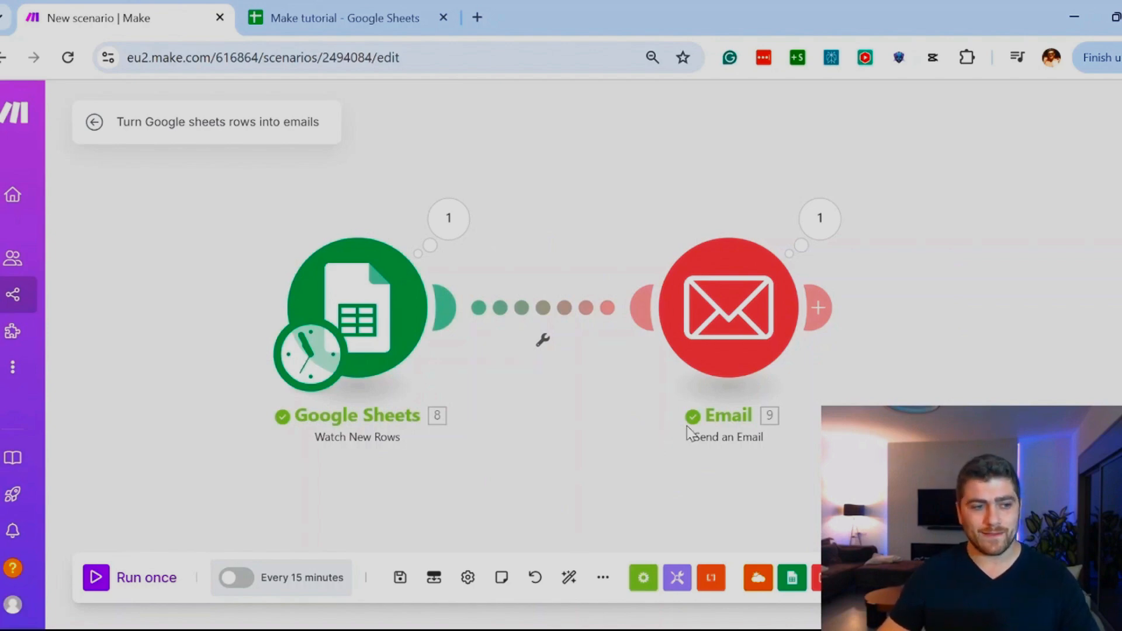
Step: Set up a filter between the Google Sheets and Email modules and label it "Filter by status"
scroll(627, 344, "down", 1)
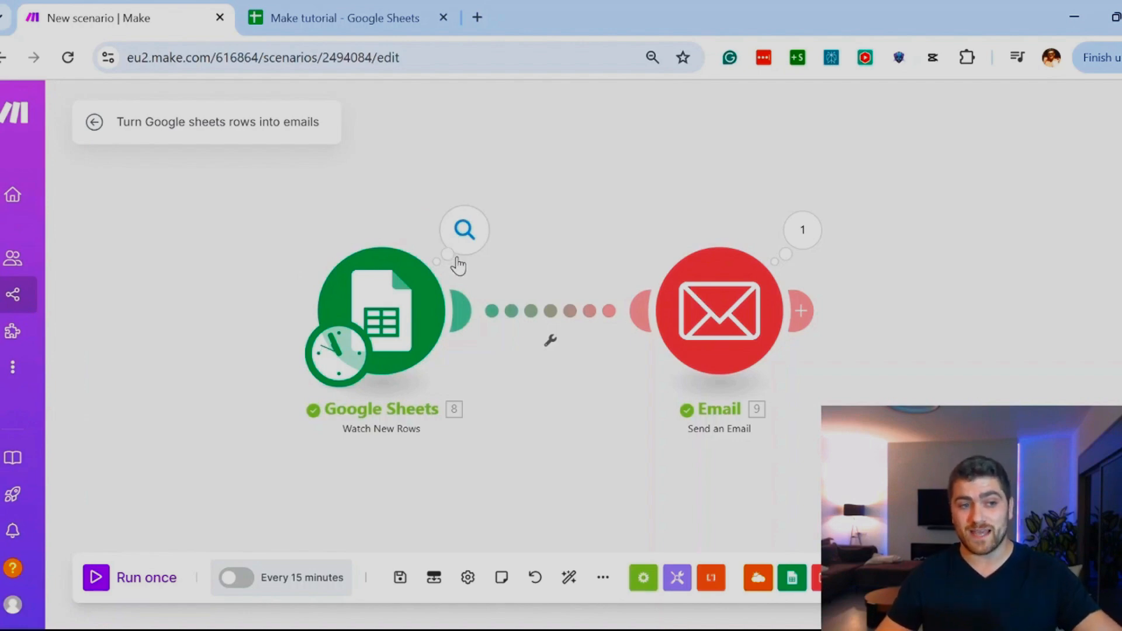
left_click(551, 316)
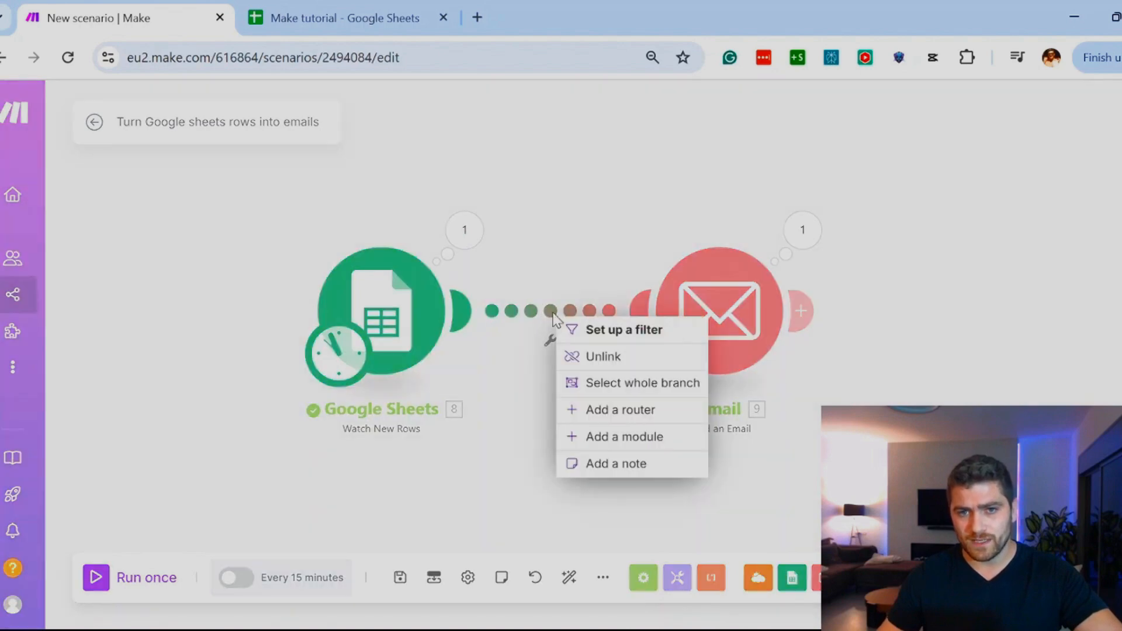
left_click(605, 330)
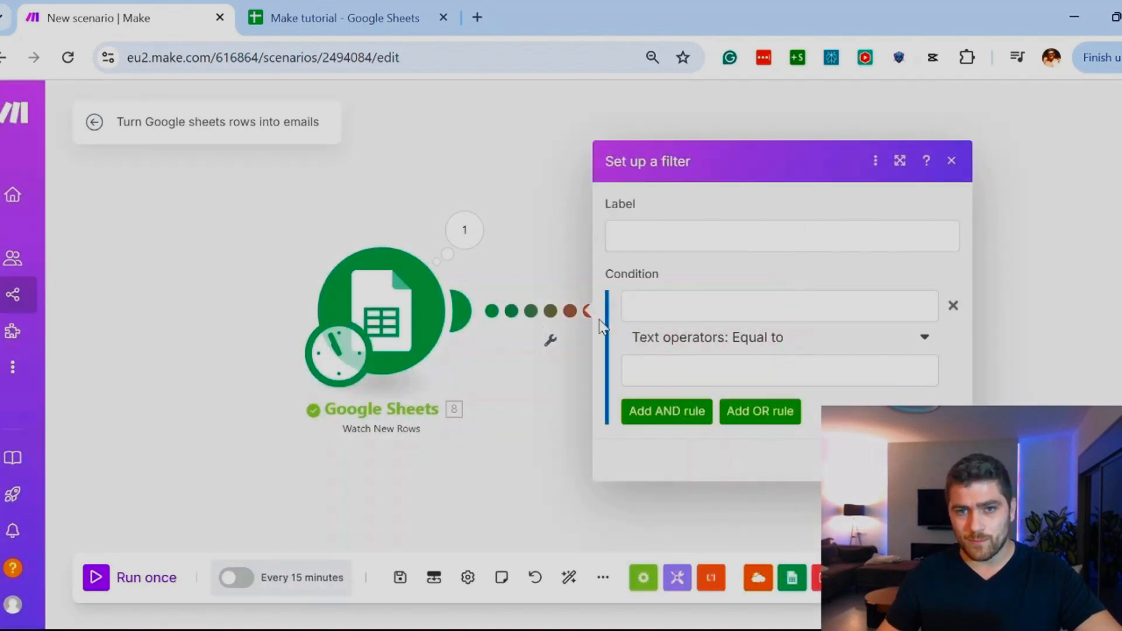
left_click(652, 234)
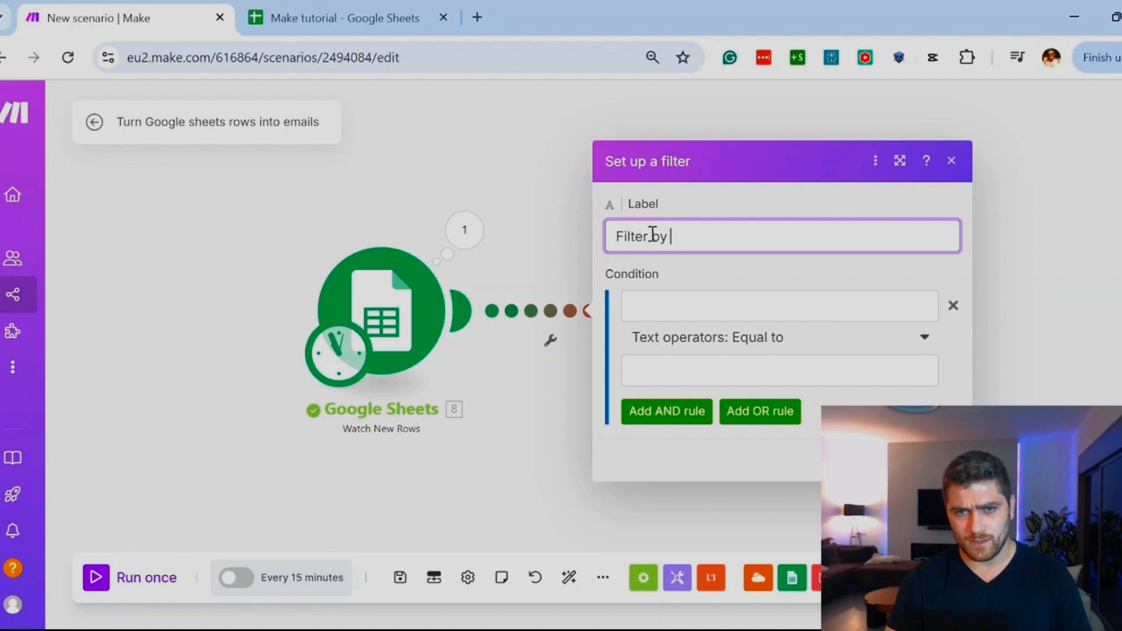
type("Filter by status")
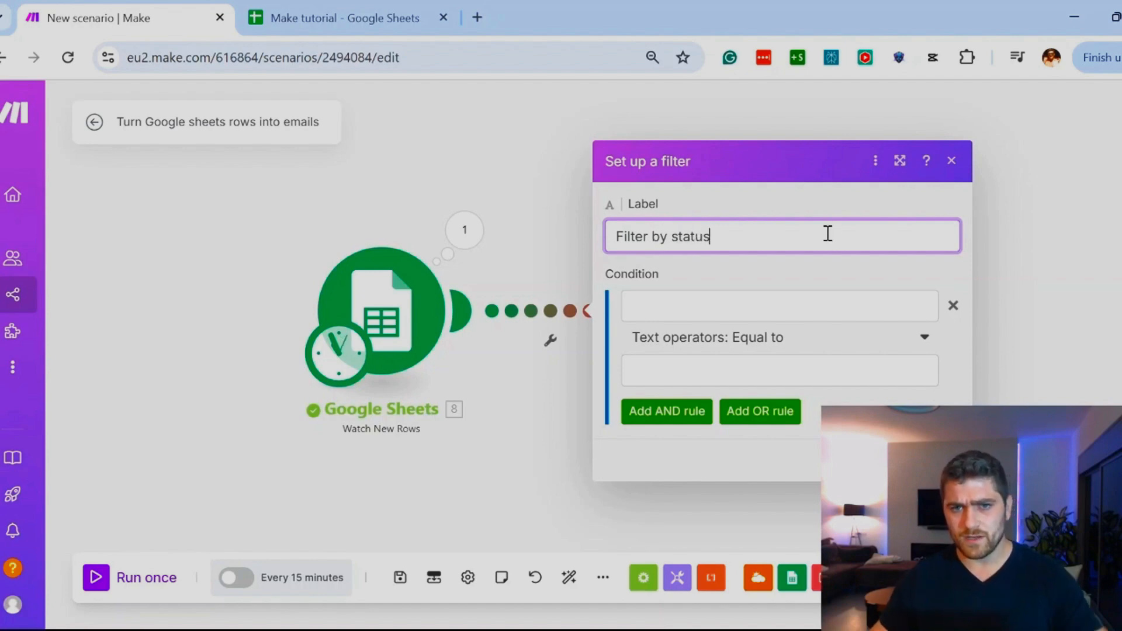
Step: Map the Status (B) value from the Google Sheets module as the first operand of the filter condition
left_click_drag(666, 273, 619, 273)
left_click(651, 280)
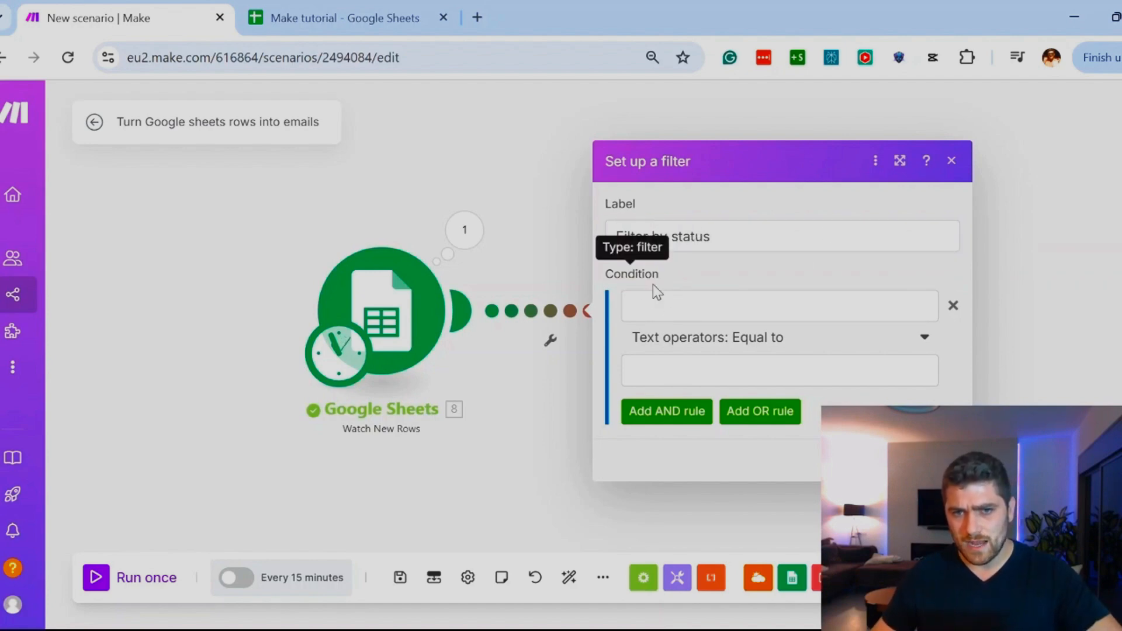
left_click(644, 310)
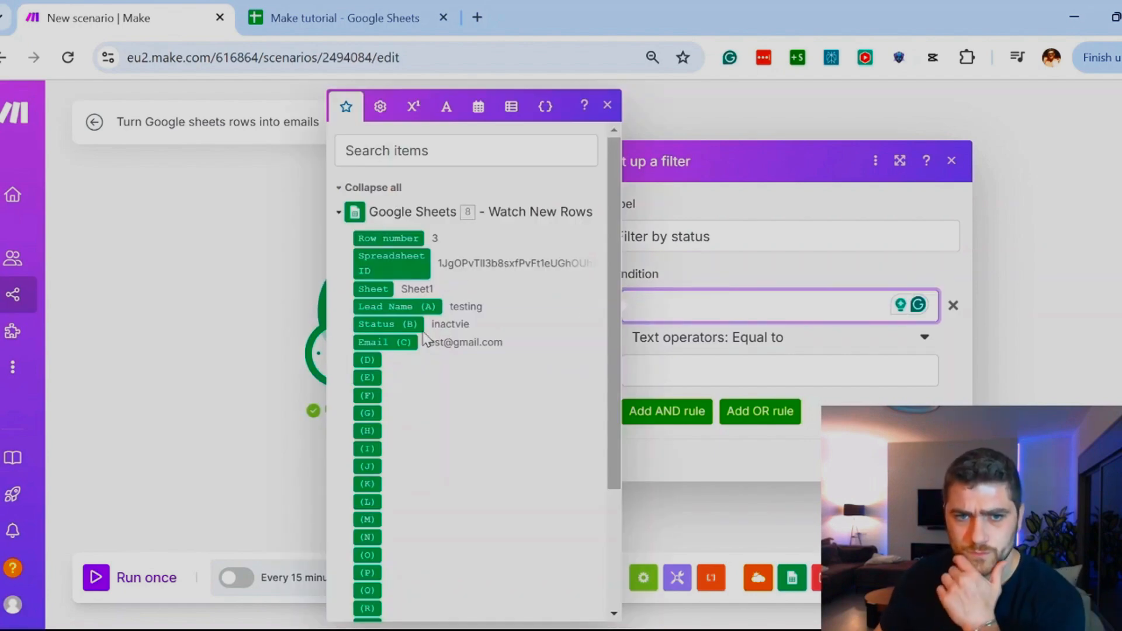
left_click(375, 326)
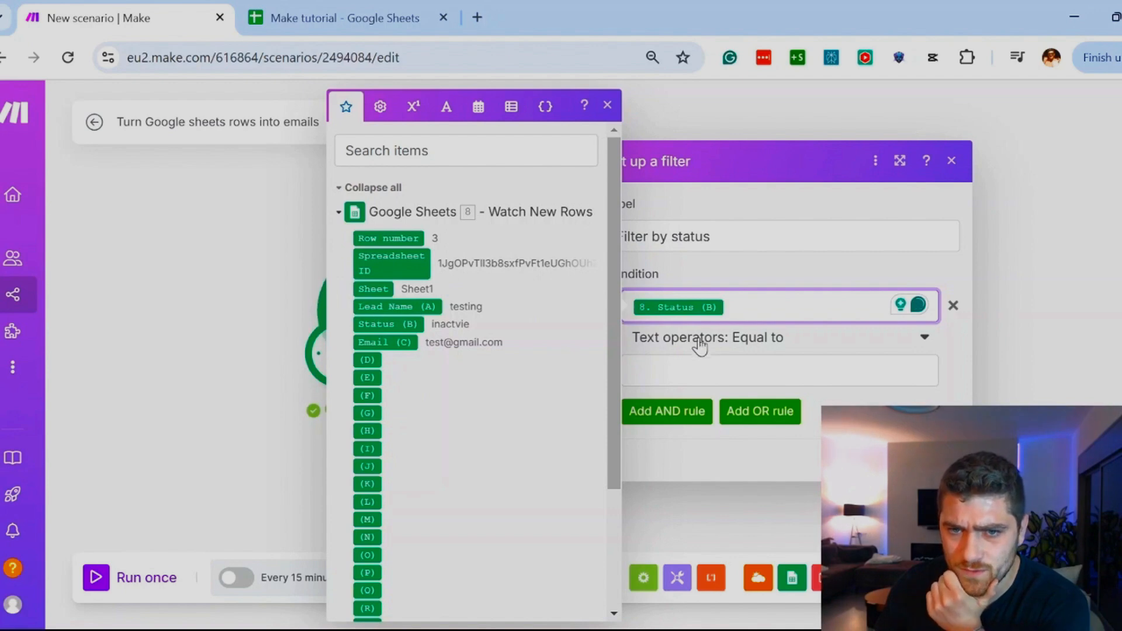
Step: Examine the basic, text and numeric operators available for the filter condition
left_click(672, 342)
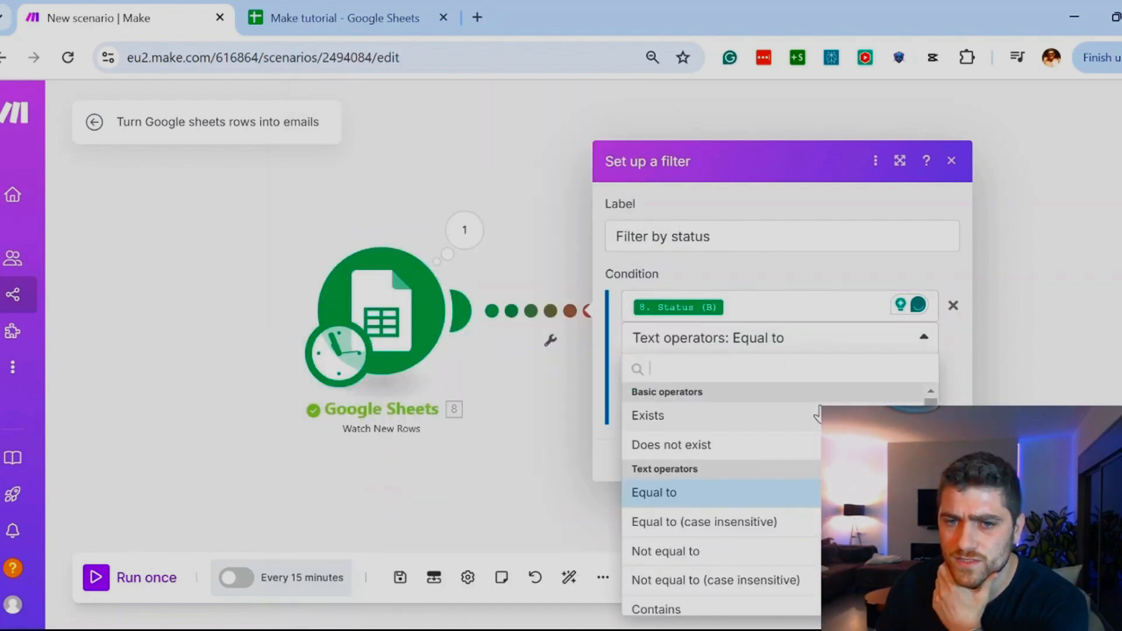
scroll(789, 456, "down", 7)
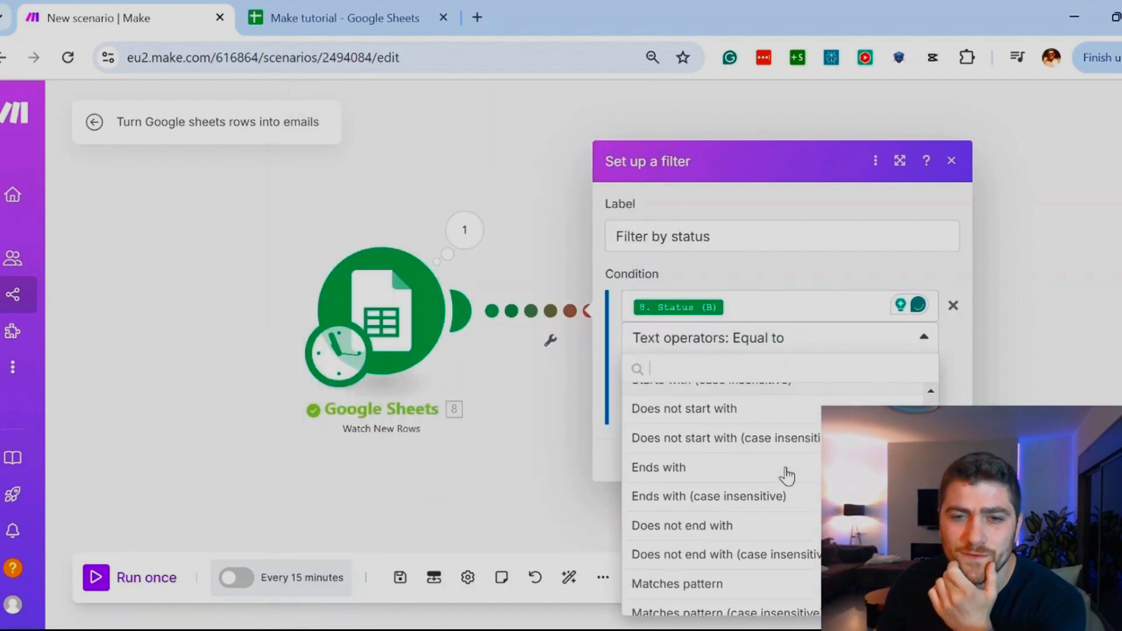
scroll(786, 476, "down", 2)
scroll(784, 466, "up", 9)
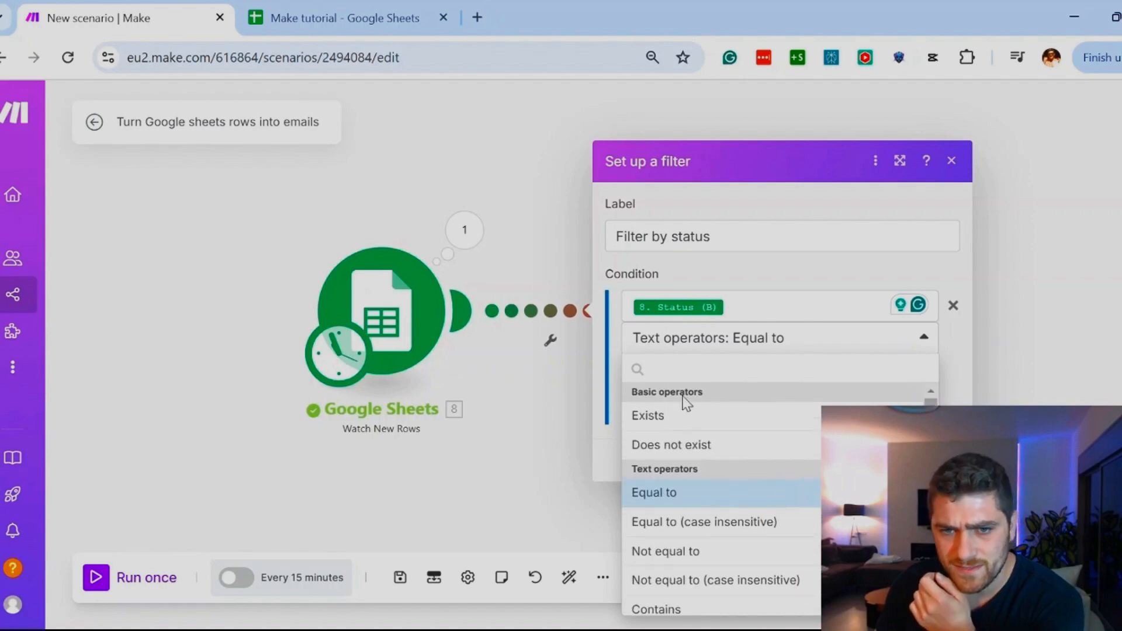
scroll(685, 402, "down", 2)
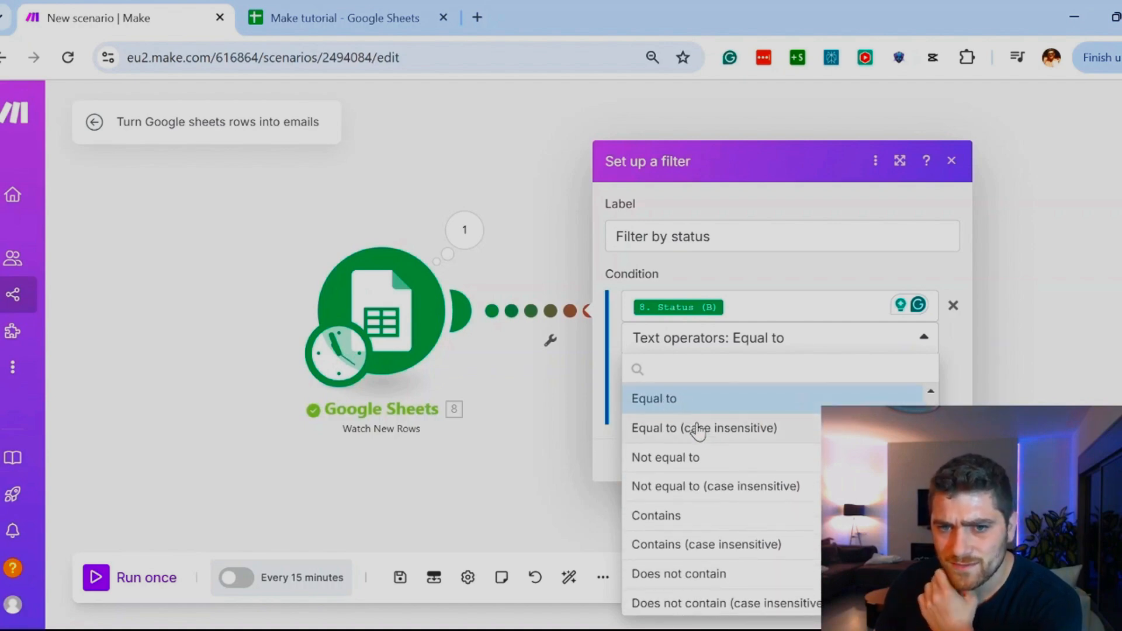
scroll(700, 435, "down", 13)
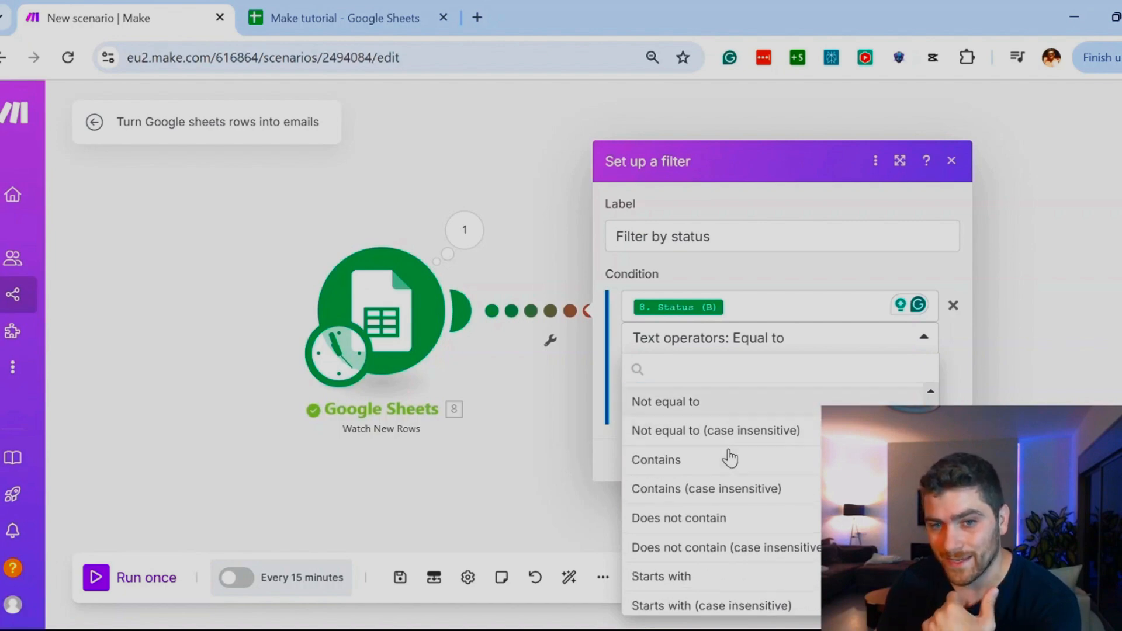
scroll(743, 459, "up", 1)
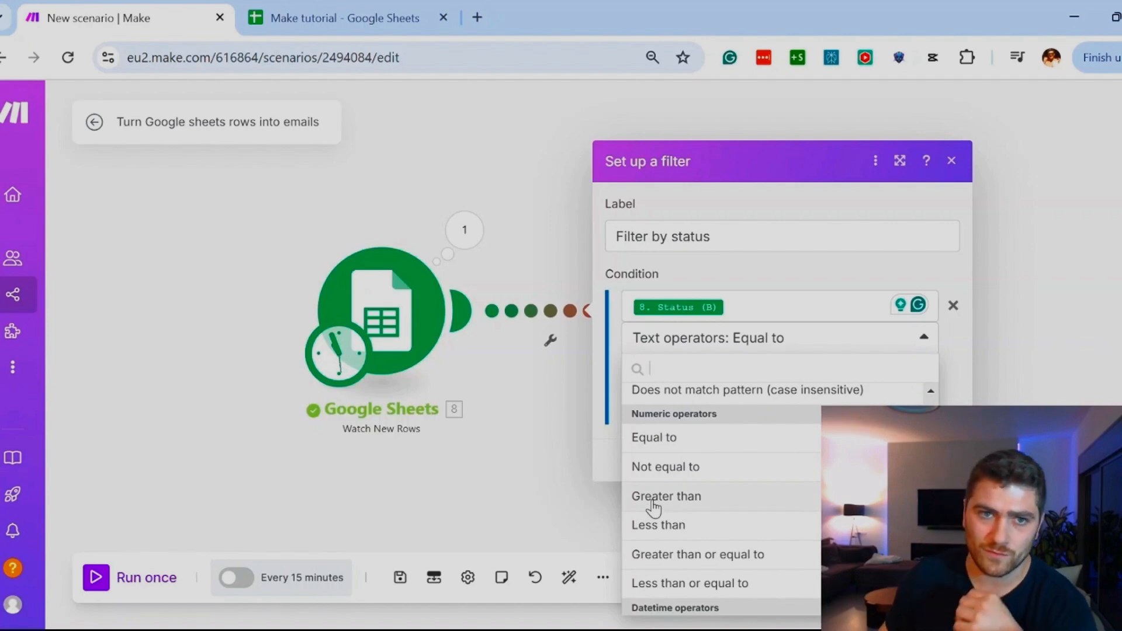
Step: Switch to the Make tutorial sheet and add an "Age" column header in cell D1
left_click(342, 4)
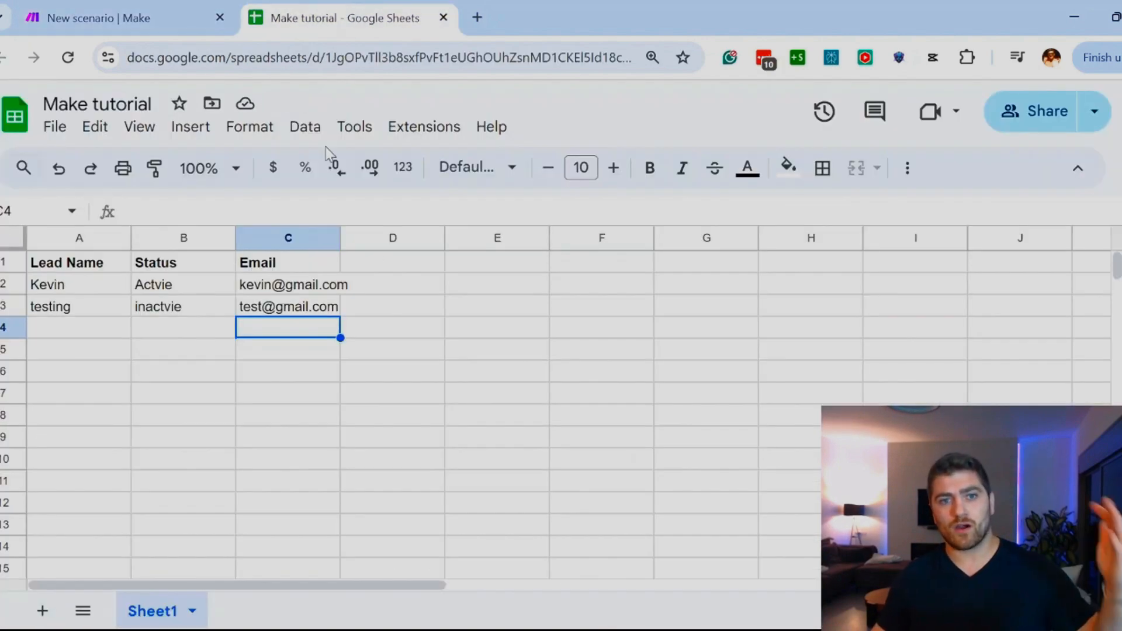
left_click(387, 269)
type("AGe")
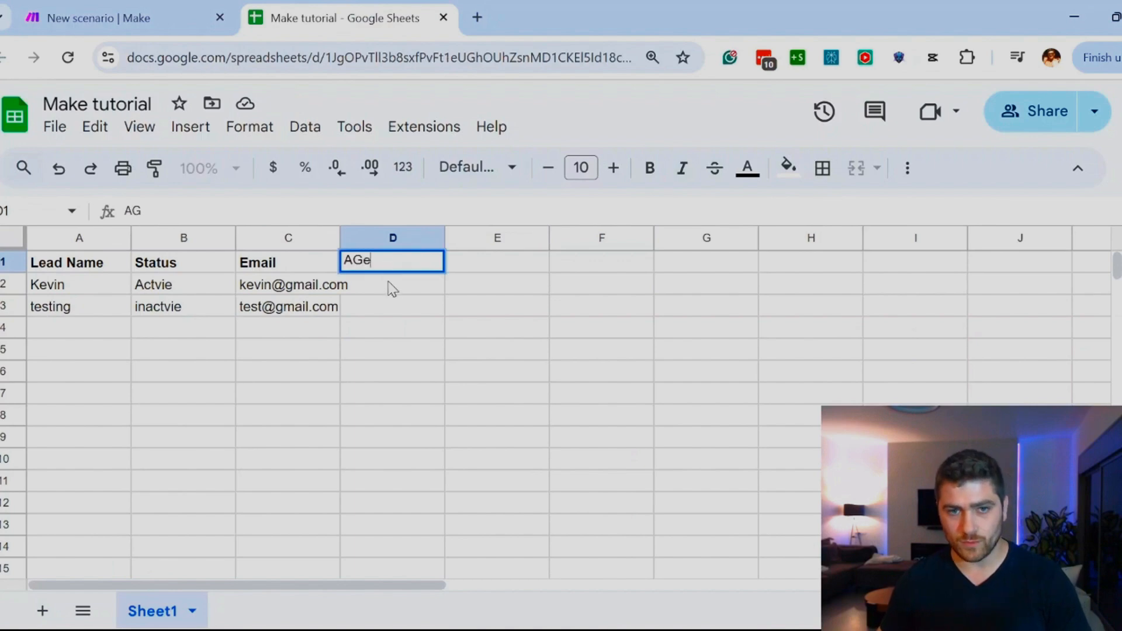
key("BackSpace")
key("BackSpace")
type("ge")
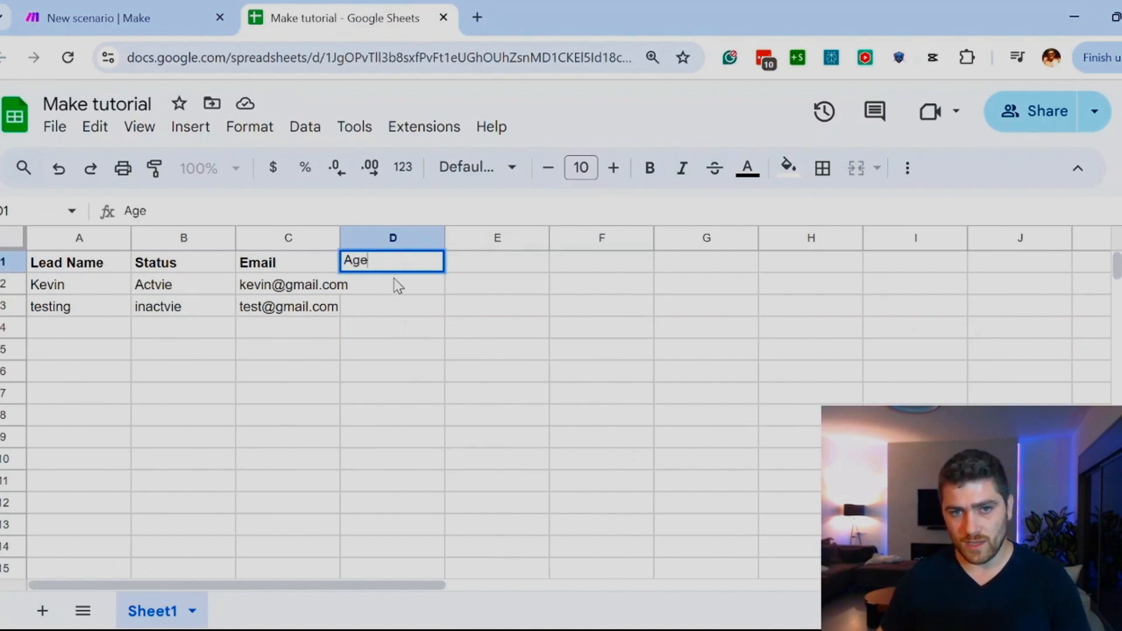
key("Return")
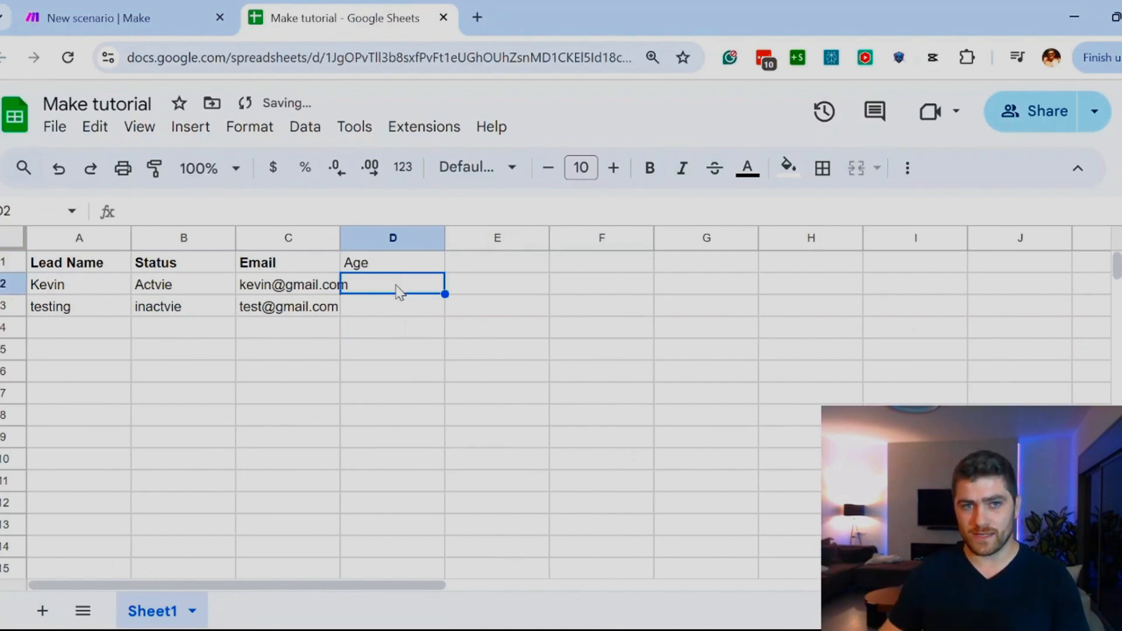
Step: Return to the Make scenario, set the filter condition to the text operator Equal to with the value "Active", and save the filter
left_click(155, 12)
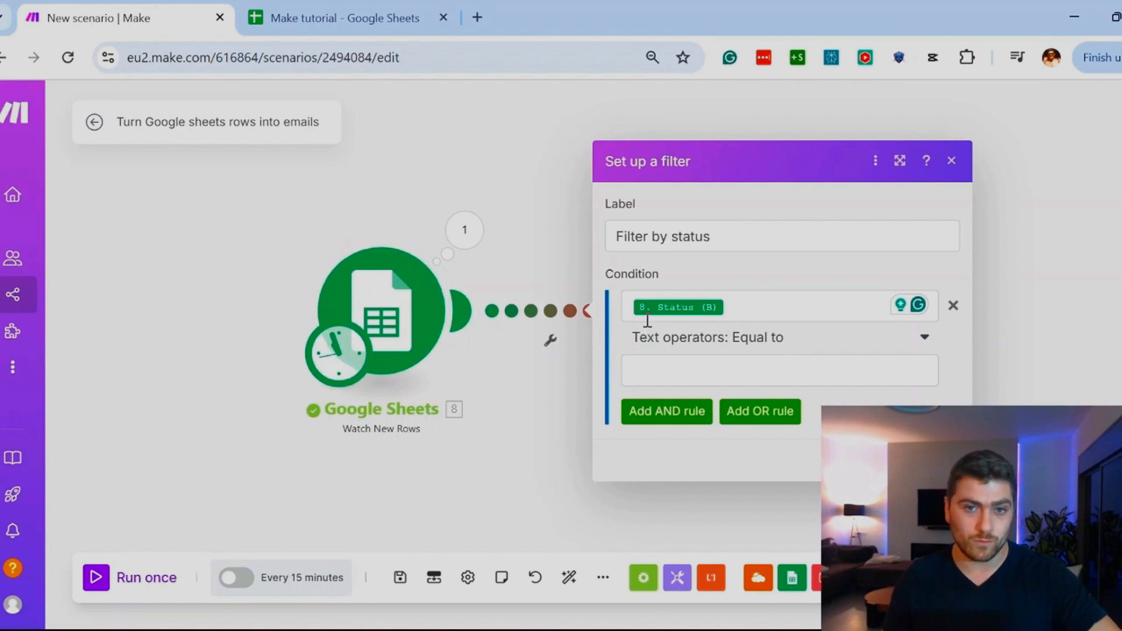
left_click(753, 342)
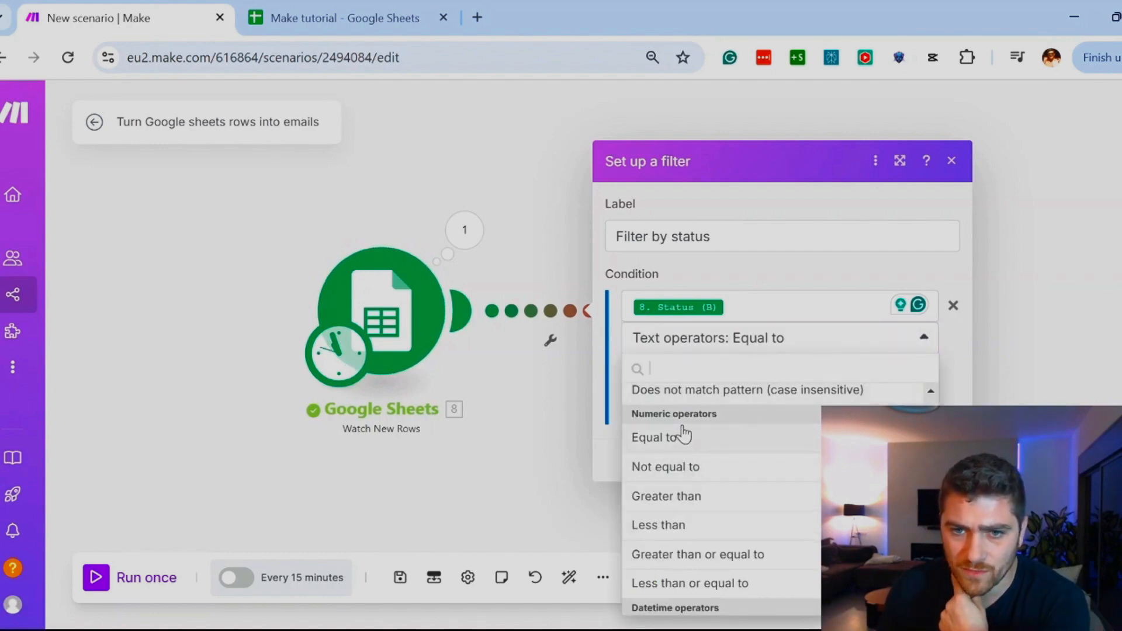
scroll(684, 435, "up", 10)
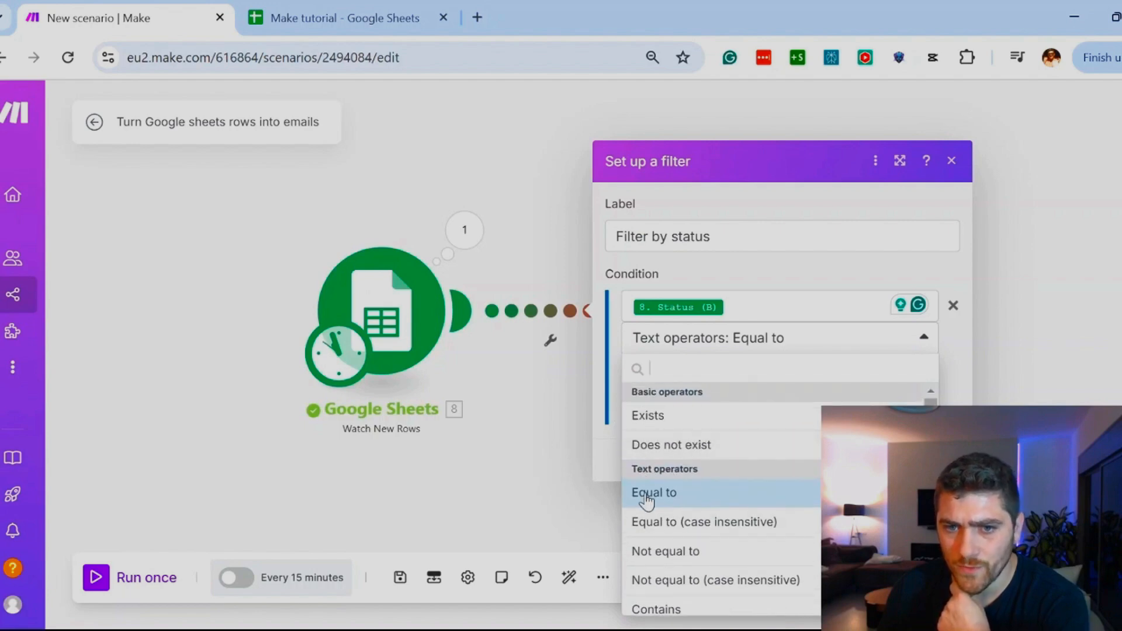
left_click(645, 496)
left_click(702, 371)
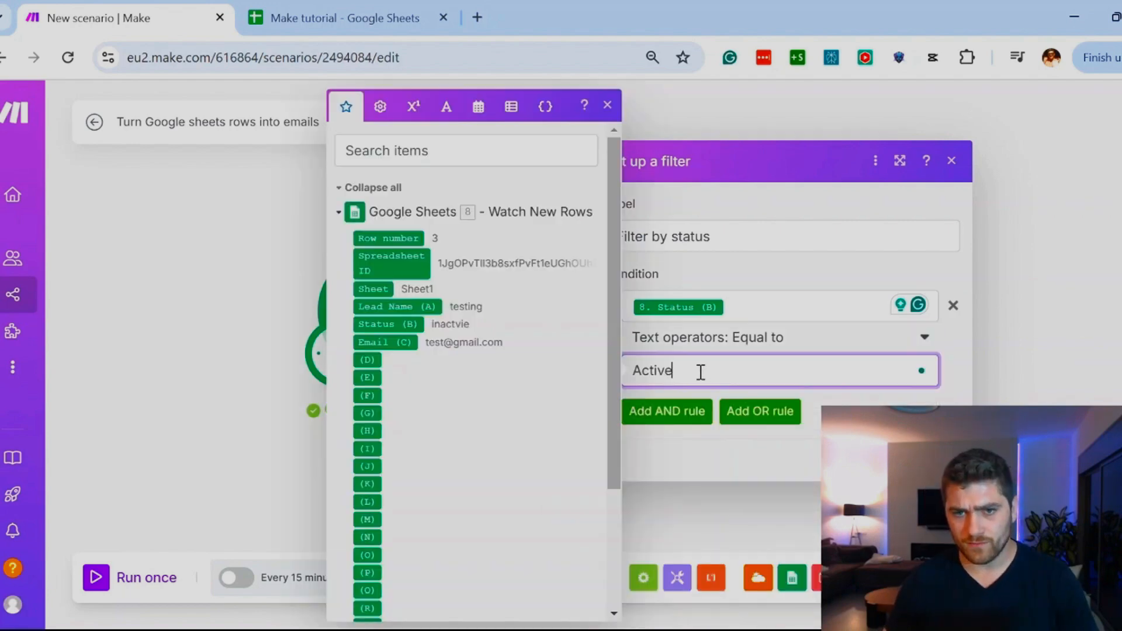
left_click(939, 460)
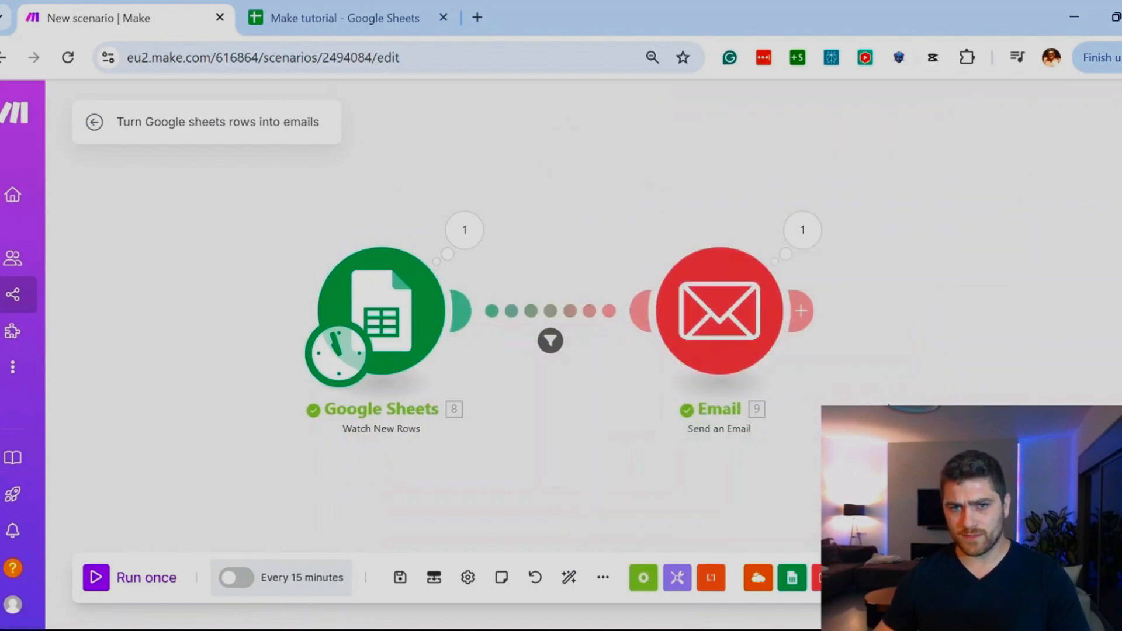
Step: Move the Email module farther from the Google Sheets module and level it with that module
left_click_drag(727, 352, 899, 343)
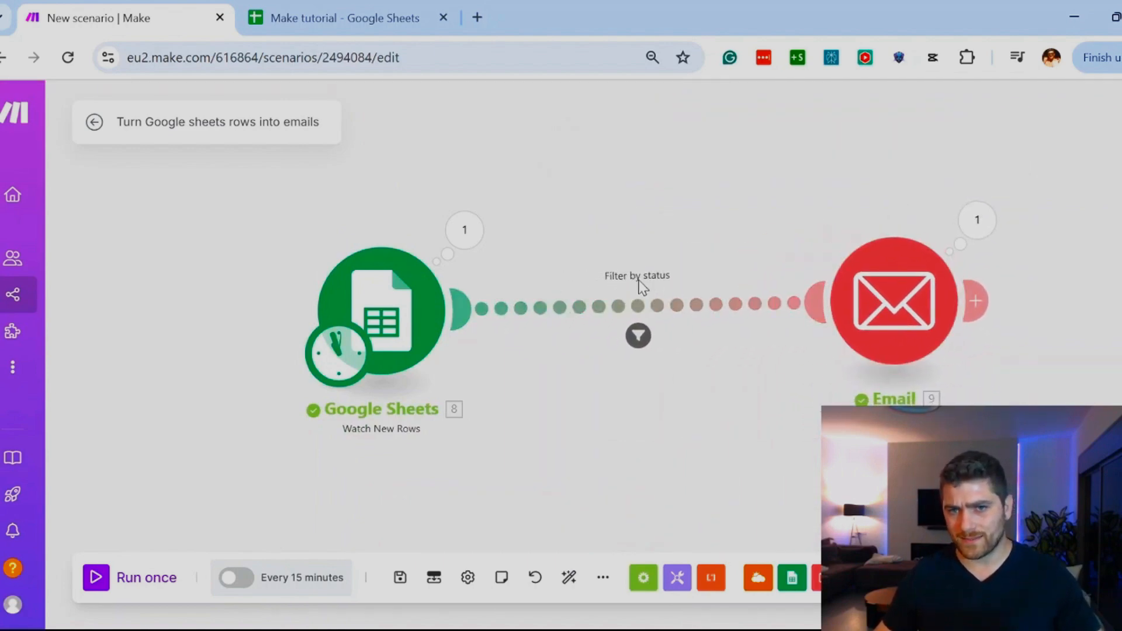
mouse_move(894, 318)
left_mouse_down()
mouse_move(903, 327)
mouse_move(891, 324)
left_mouse_up()
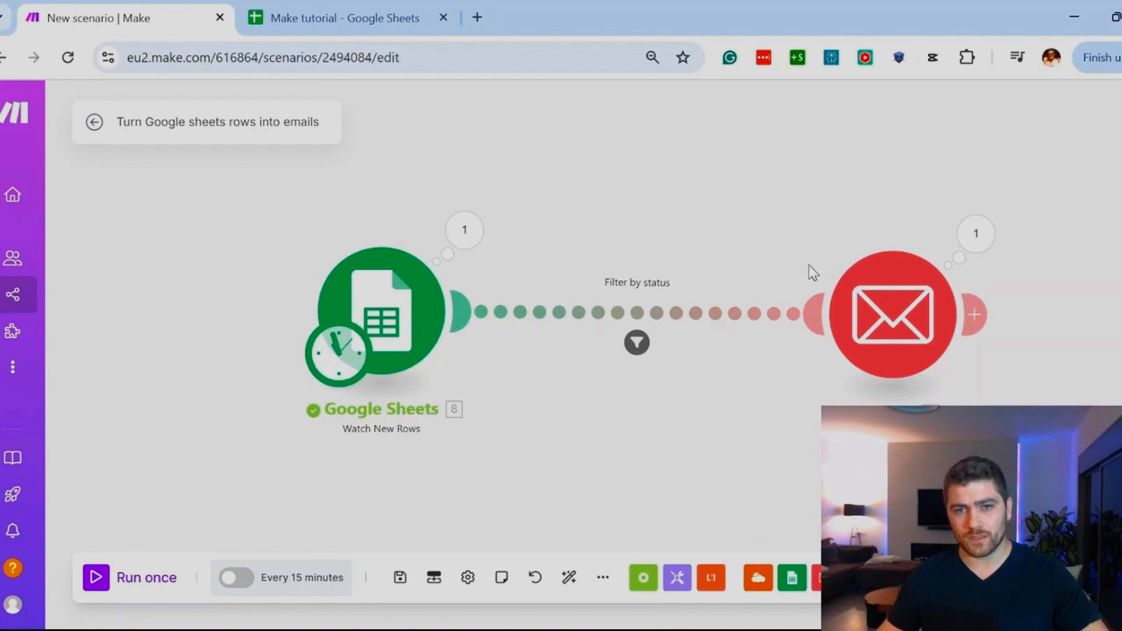
left_click_drag(867, 324, 869, 317)
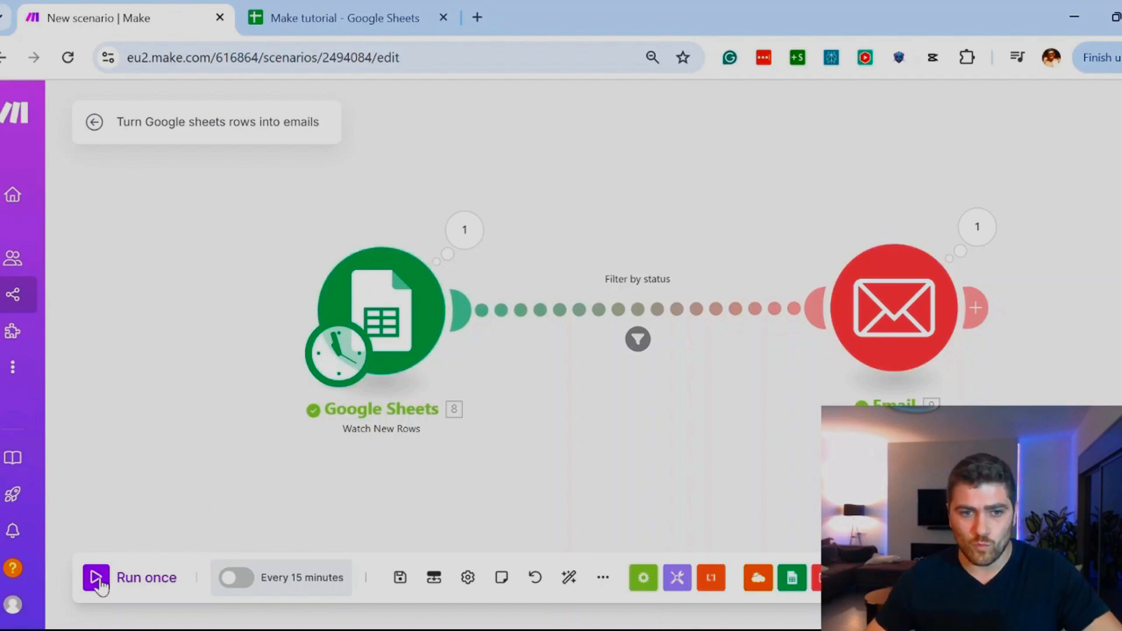
Step: Switch to the Make tutorial sheet, enter a test lead name in row 4, and copy the status "inactvie" from row 3 into that row
left_click(339, 17)
left_click(77, 337)
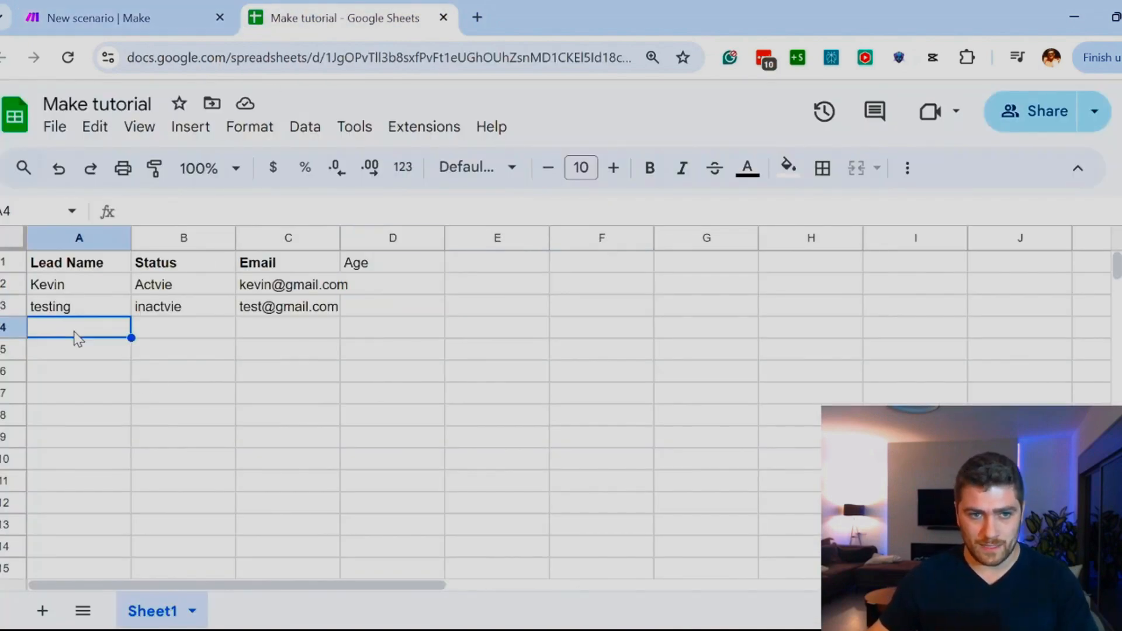
type("kevi")
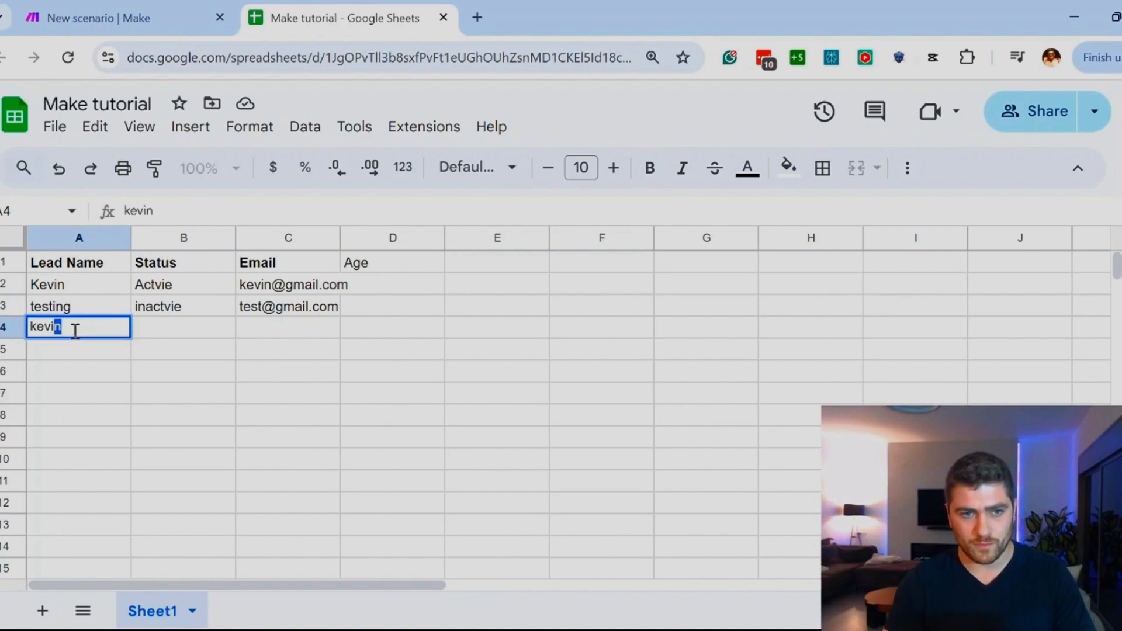
type("n2")
key("Return")
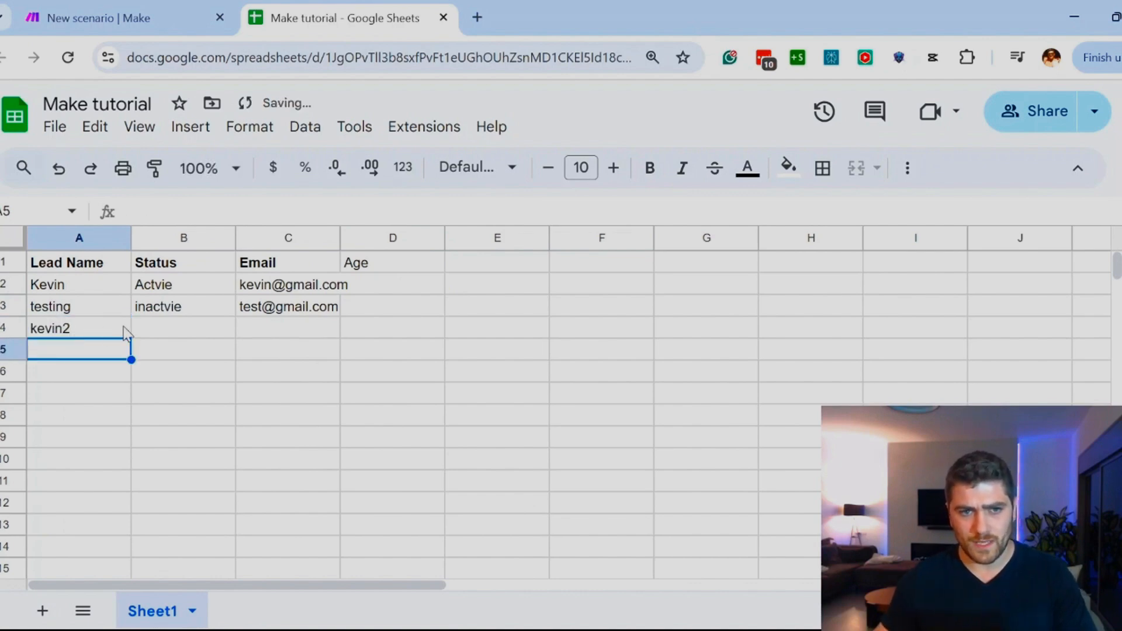
left_click(174, 292)
left_click(170, 309)
key("ctrl+c")
left_click(168, 332)
key("ctrl+v")
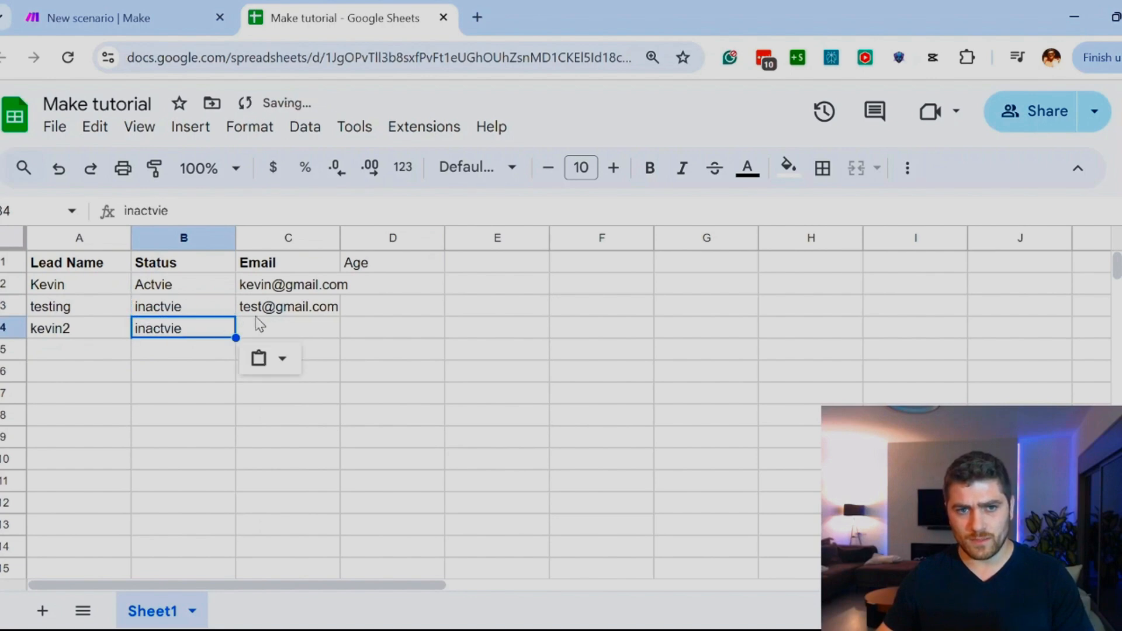
Step: Fill in a test email address for the new lead in the Email column of row 4
left_click(274, 323)
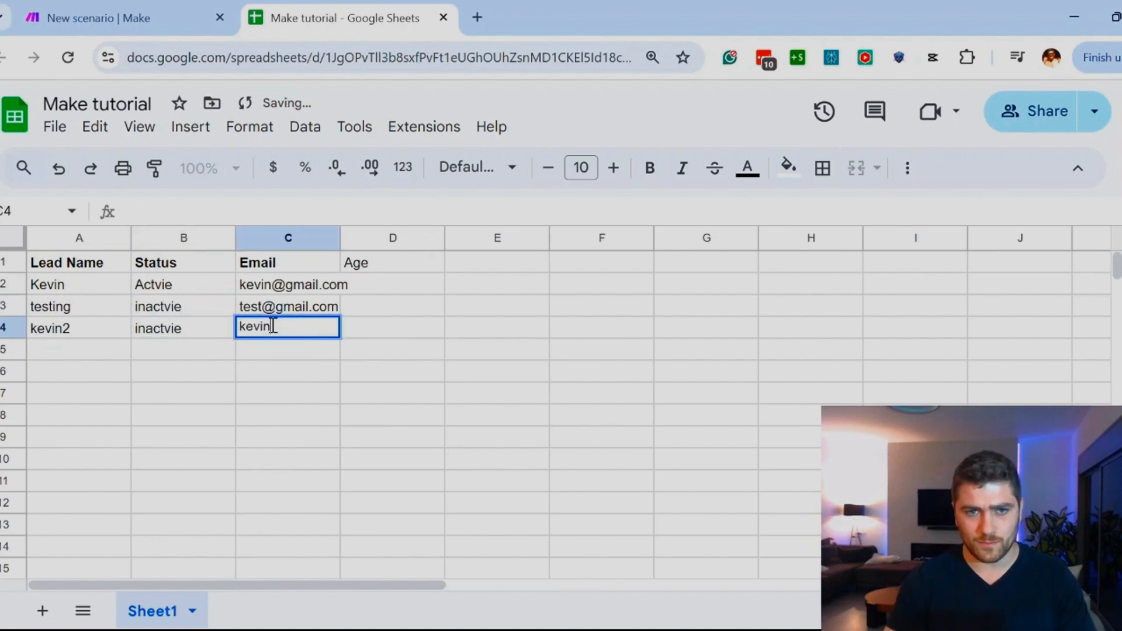
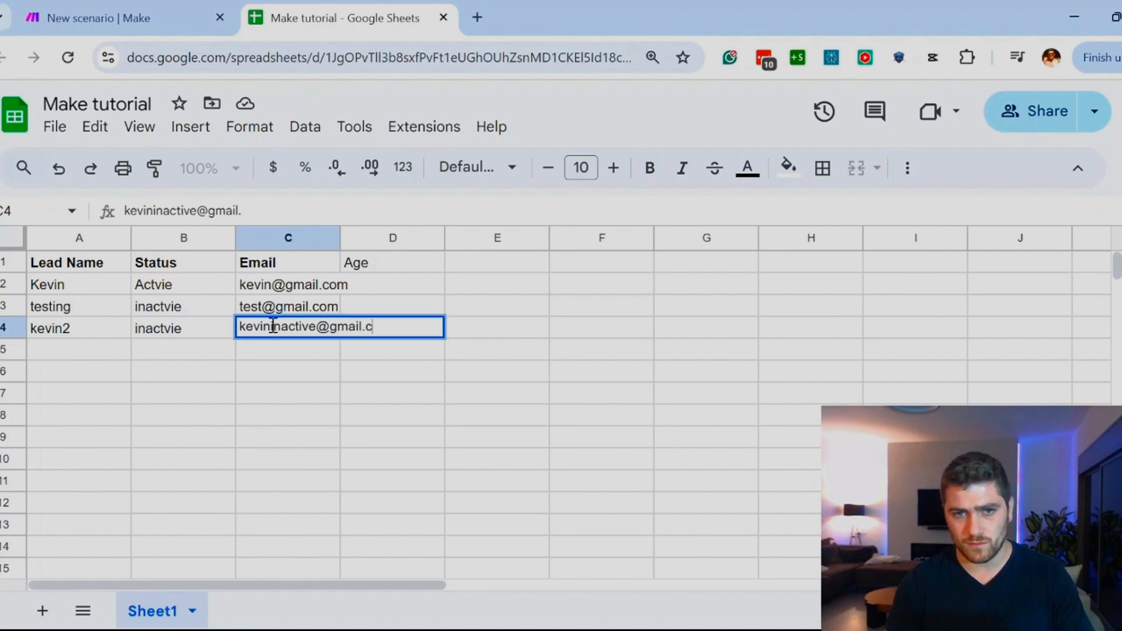
left_click(231, 439)
Step: Return to the Make scenario and run it once to test the status filter on the new row
left_click(130, 8)
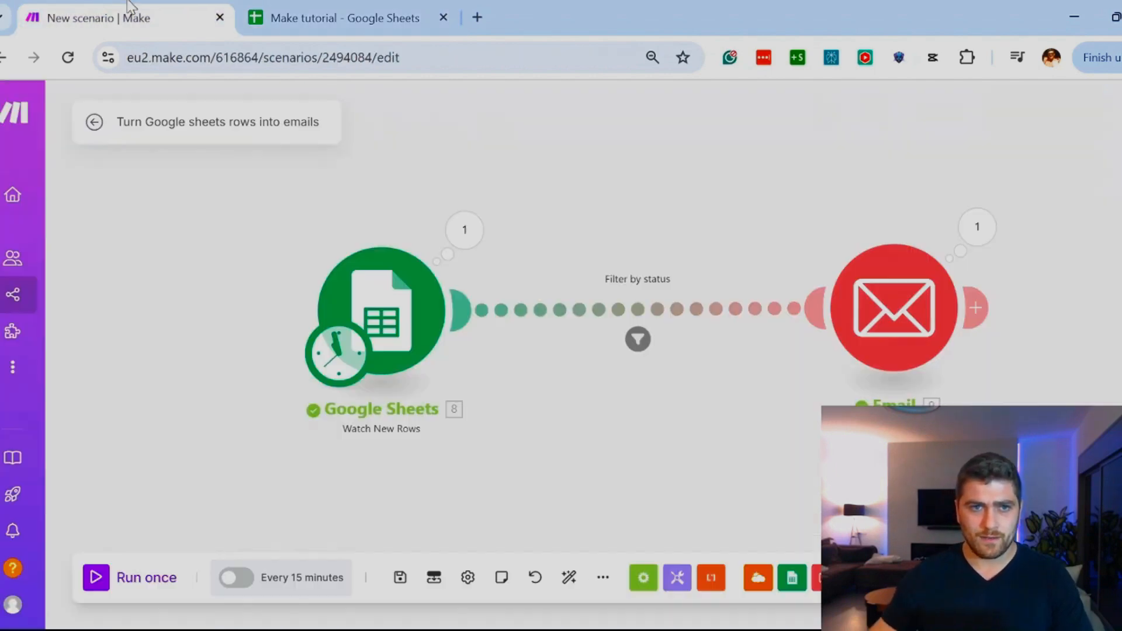
left_click(111, 580)
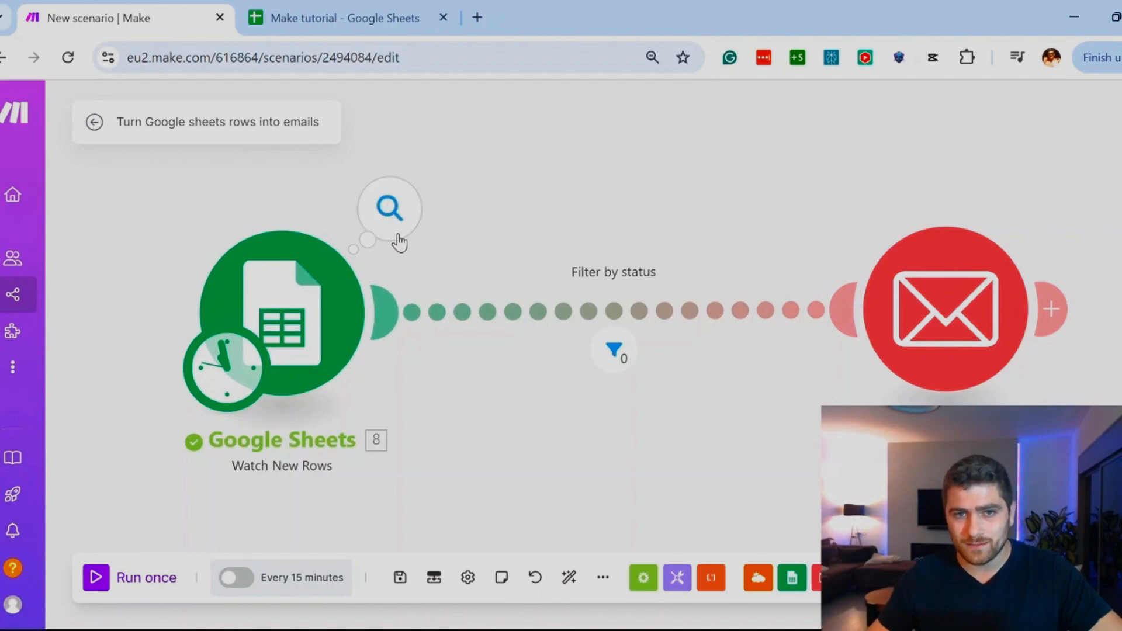
Step: Inspect the Google Sheets module's output bundle from the test run, checking its lead name, status and email
left_click(390, 209)
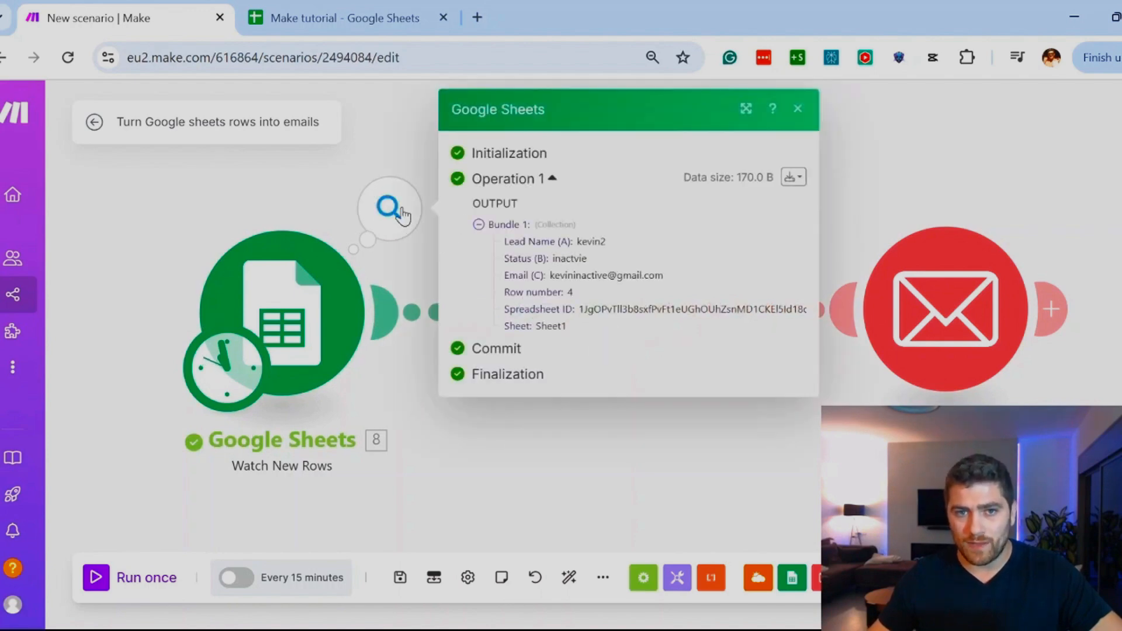
double_click(591, 242)
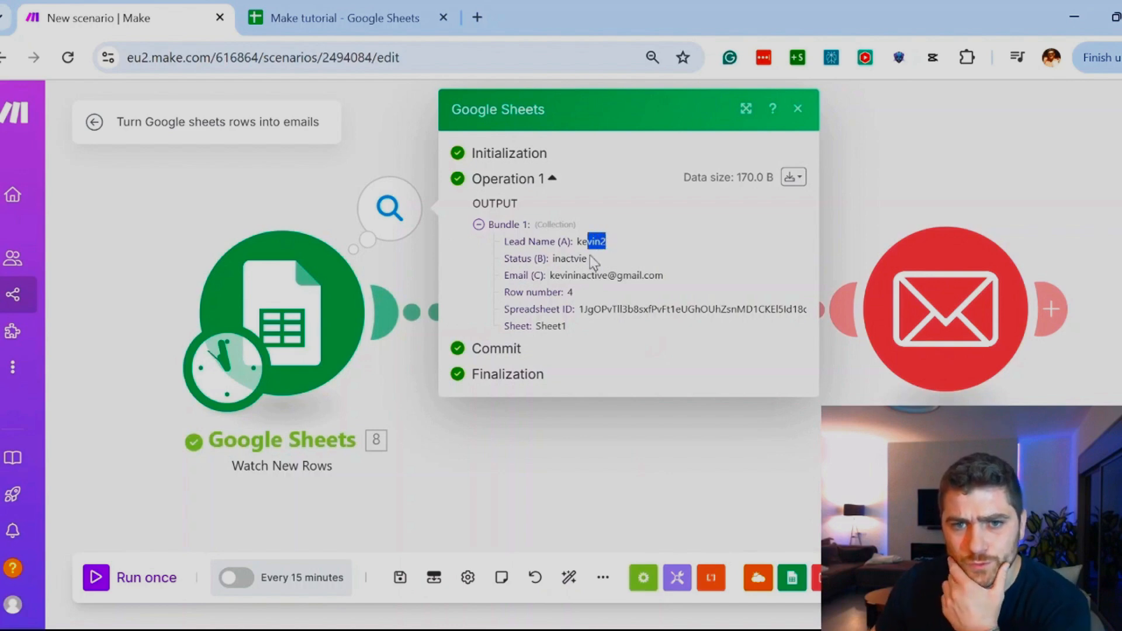
double_click(556, 258)
left_click_drag(556, 276, 603, 273)
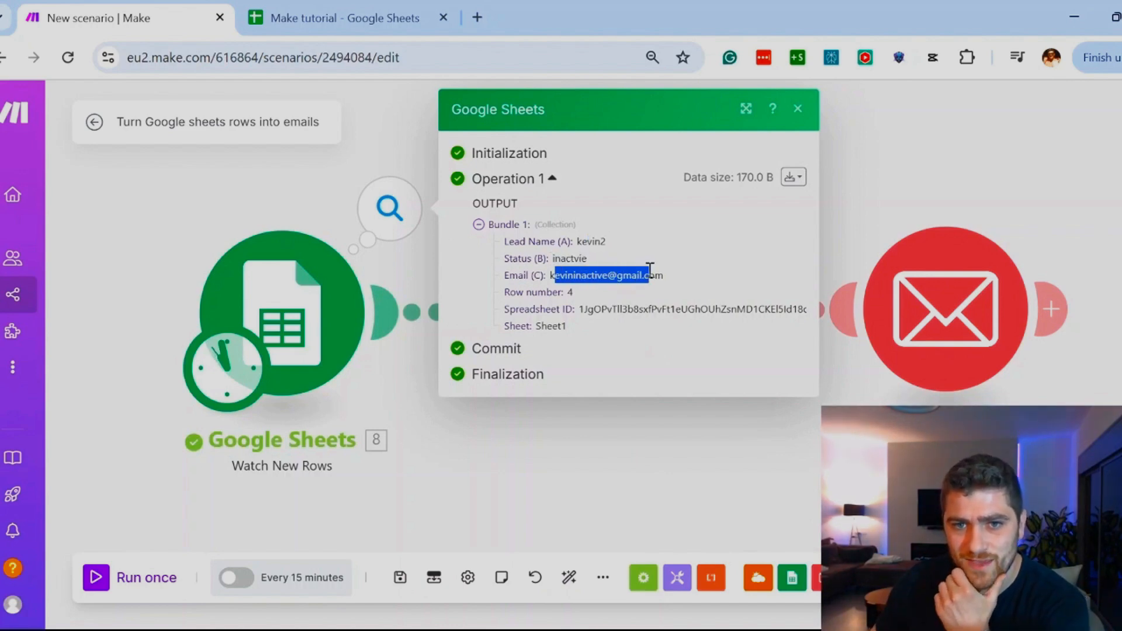
left_click(625, 275)
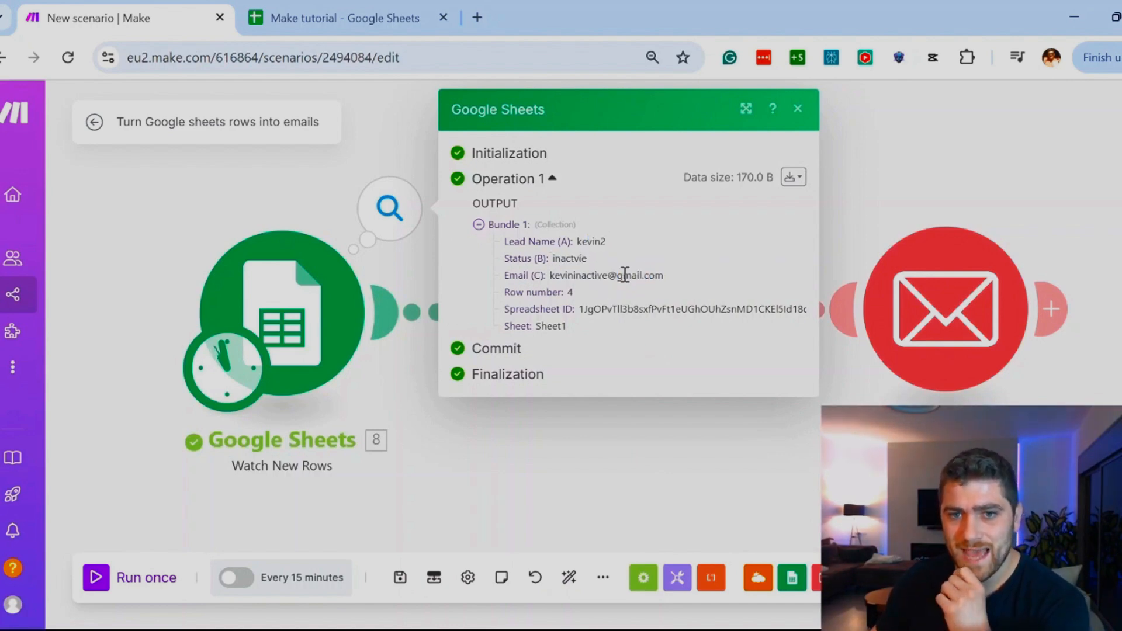
left_click(269, 183)
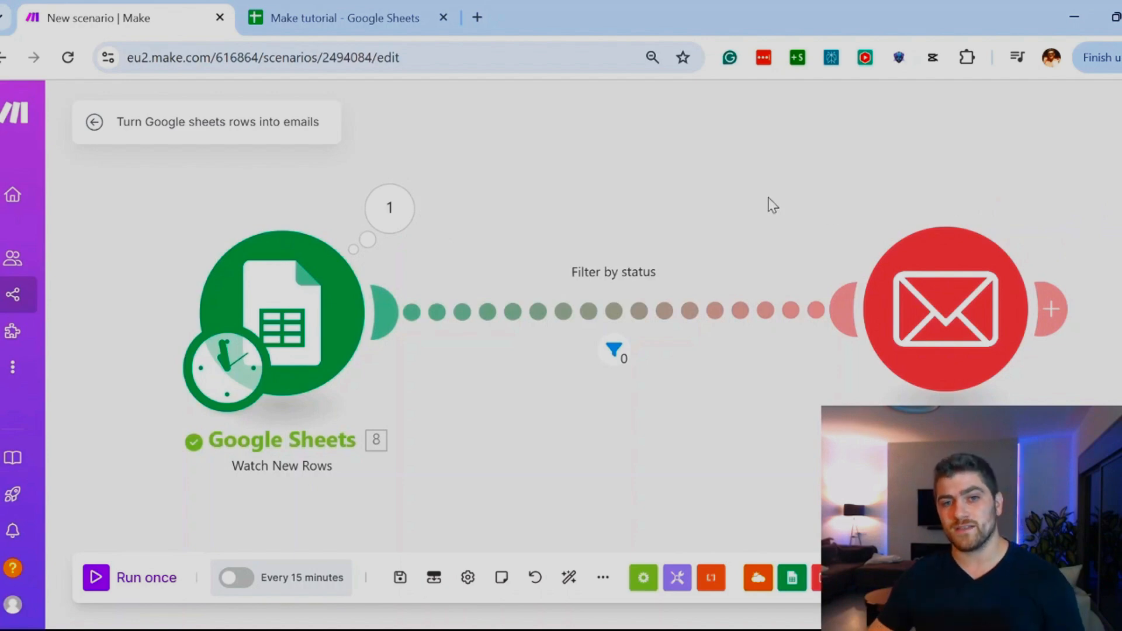
Step: Inspect how the Filter by status handled the bundle and review the filter's condition
left_click(615, 348)
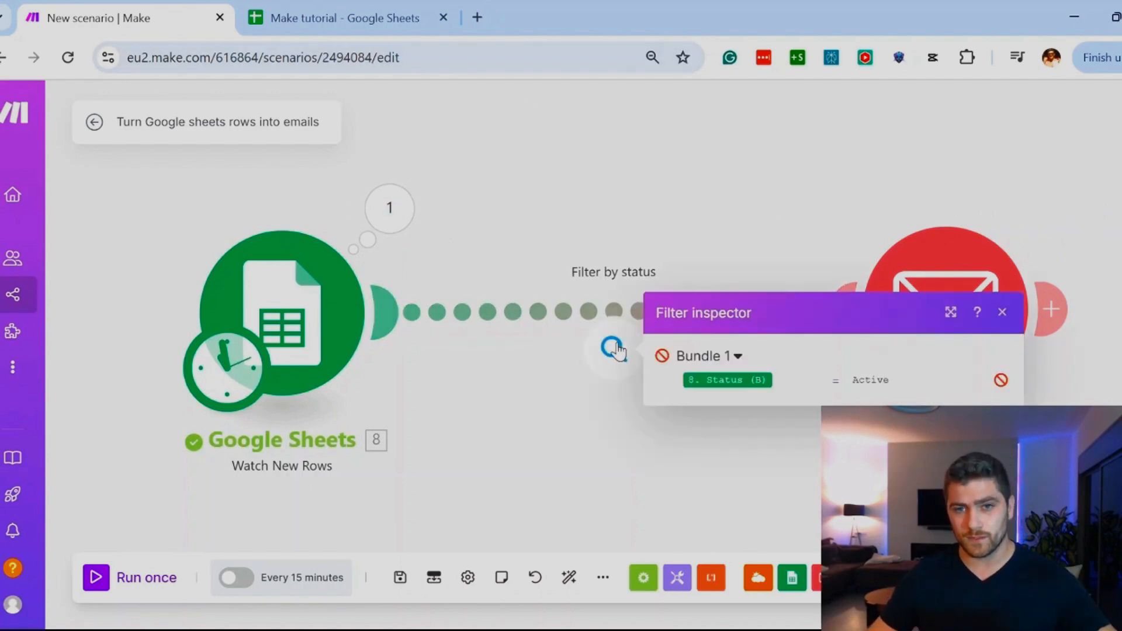
left_click(609, 357)
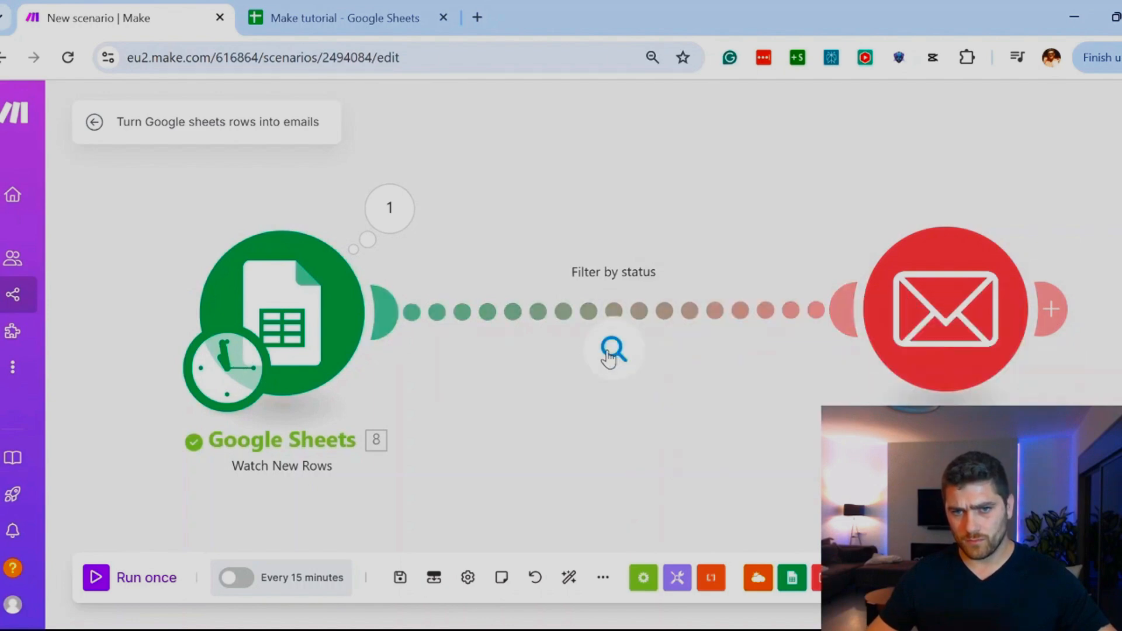
right_click(610, 356)
left_click(643, 329)
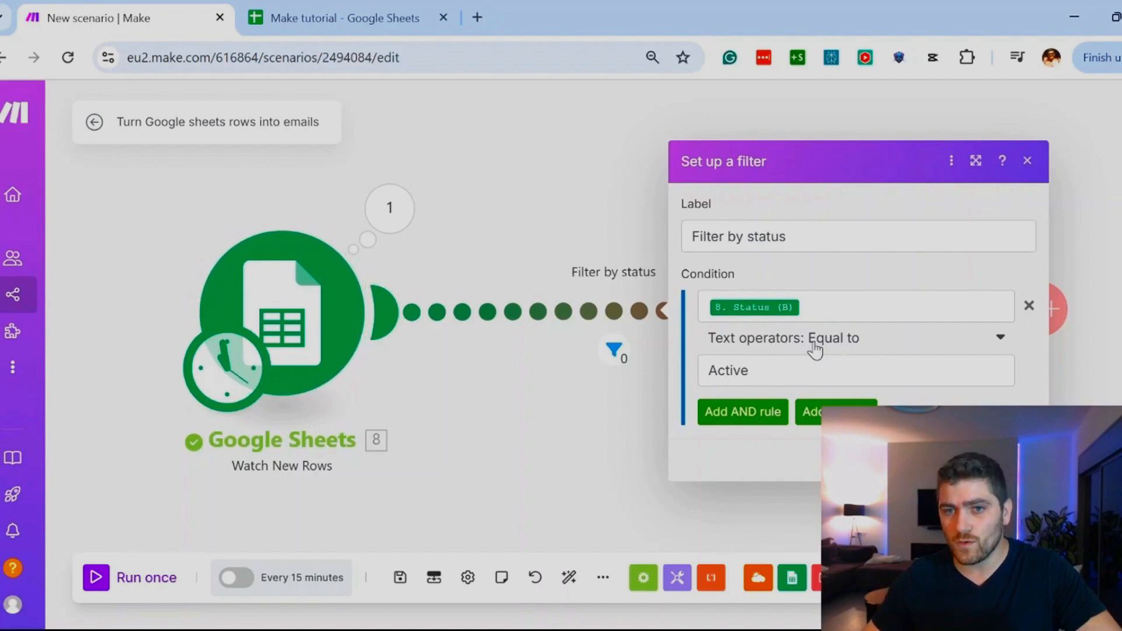
Step: Switch to the Make tutorial sheet and duplicate the lead name, status and email from row 4 into row 5
key("ctrl+Tab")
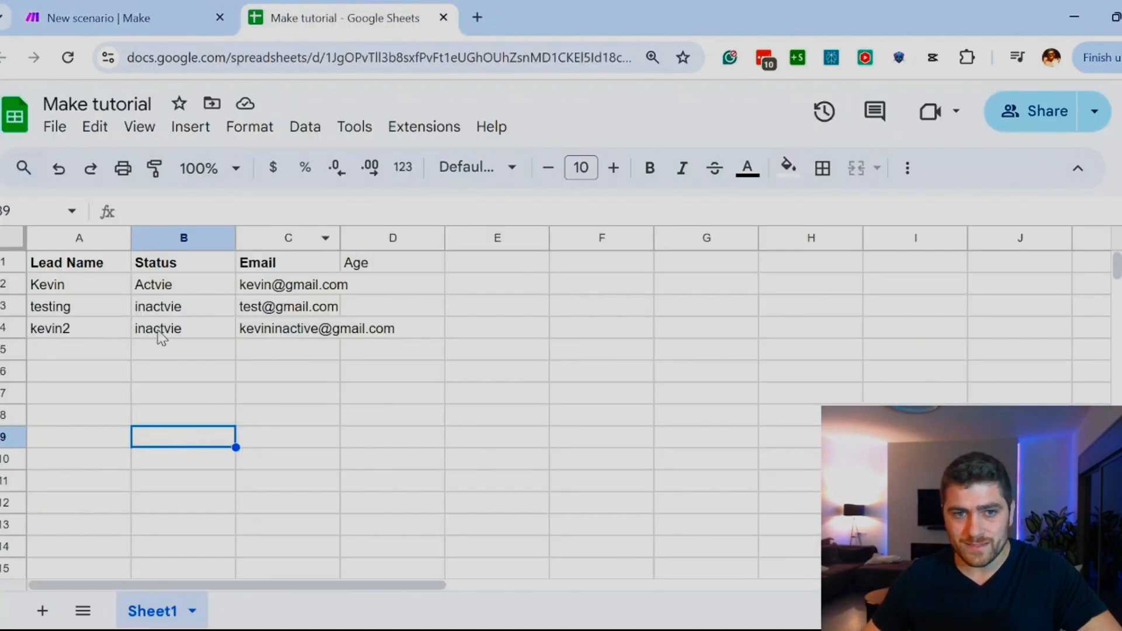
left_click(50, 325)
left_click(205, 328)
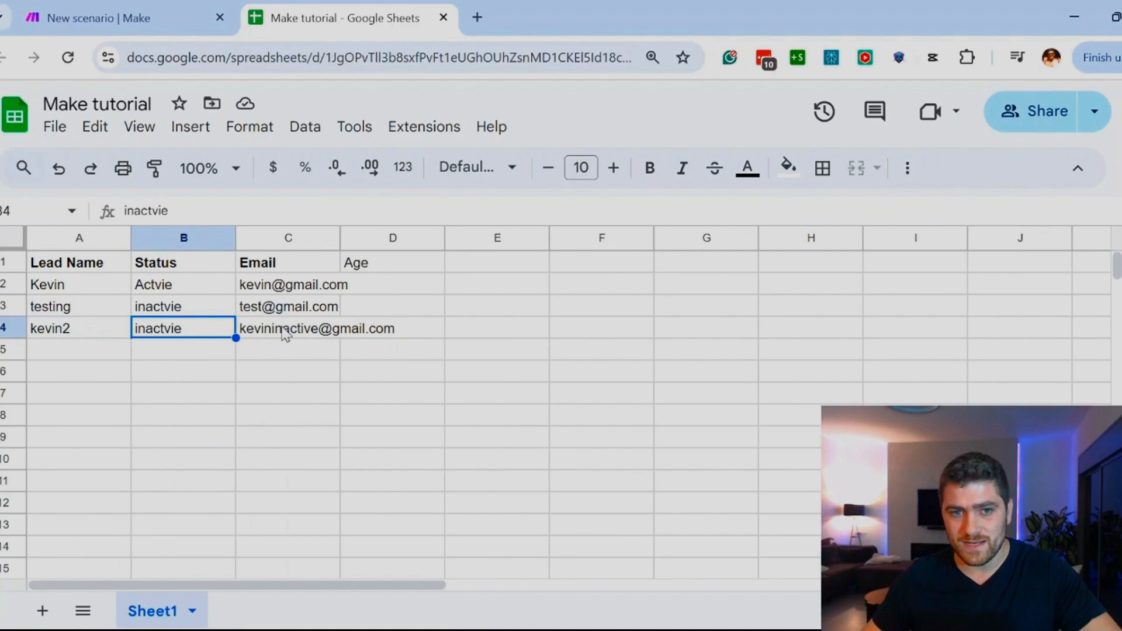
left_click(46, 325)
left_click_drag(260, 326, 90, 336)
key("ctrl+c")
left_click(90, 358)
key("ctrl+v")
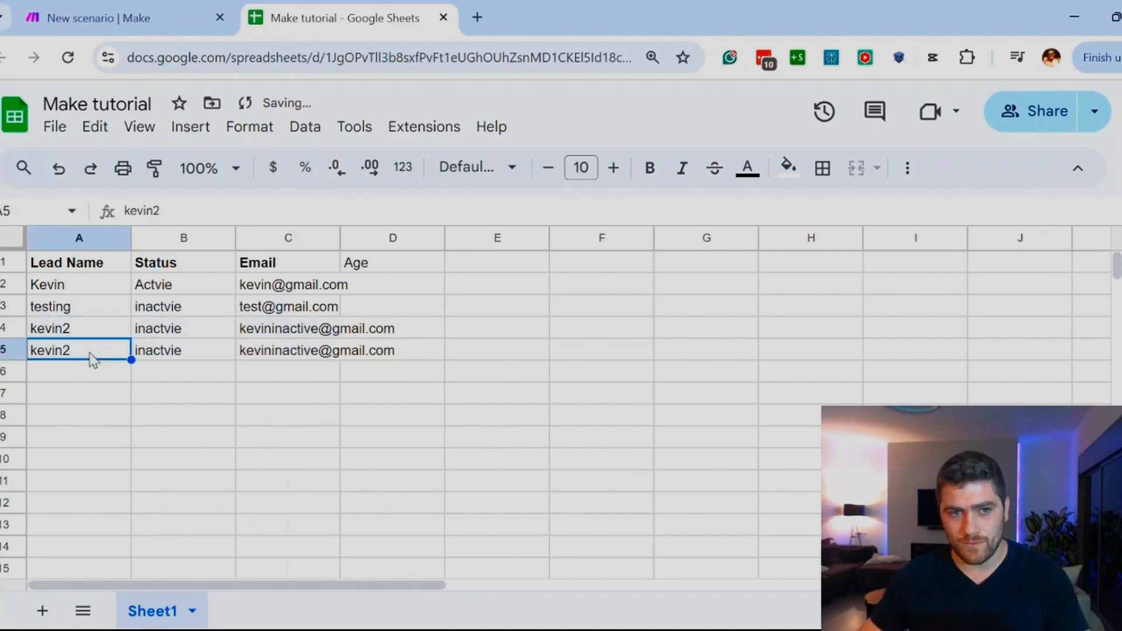
Step: Change the number ending row 5's lead name to 3 and copy the status "Actvie" from row 2 into row 5
left_click(178, 210)
key("BackSpace")
type("3")
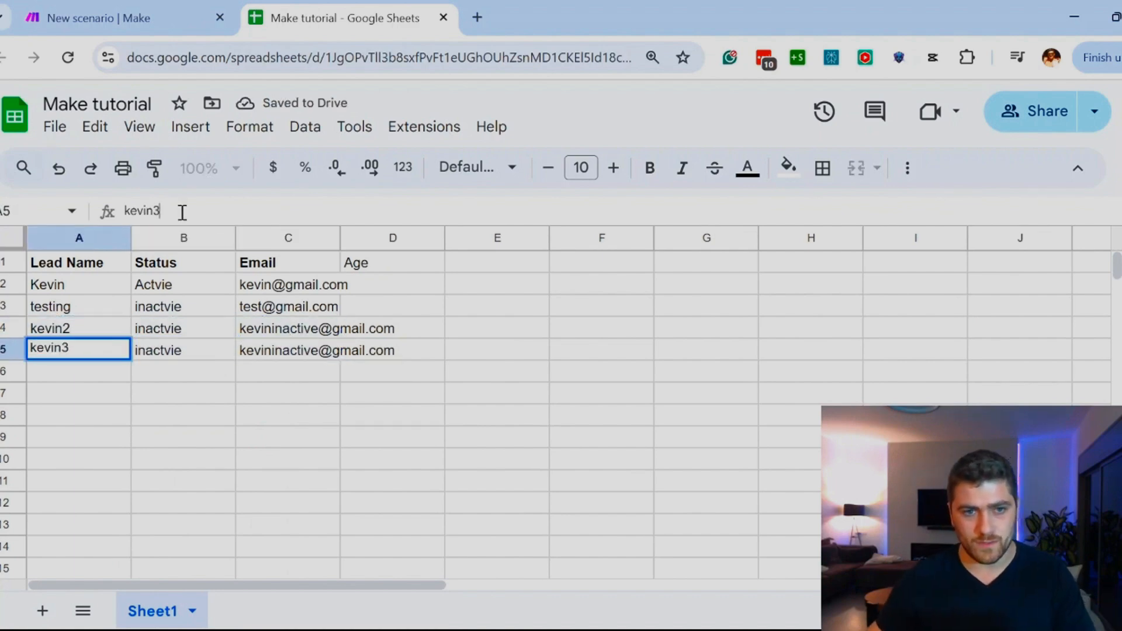
left_click(167, 285)
key("ctrl+c")
left_click(161, 350)
key("ctrl+v")
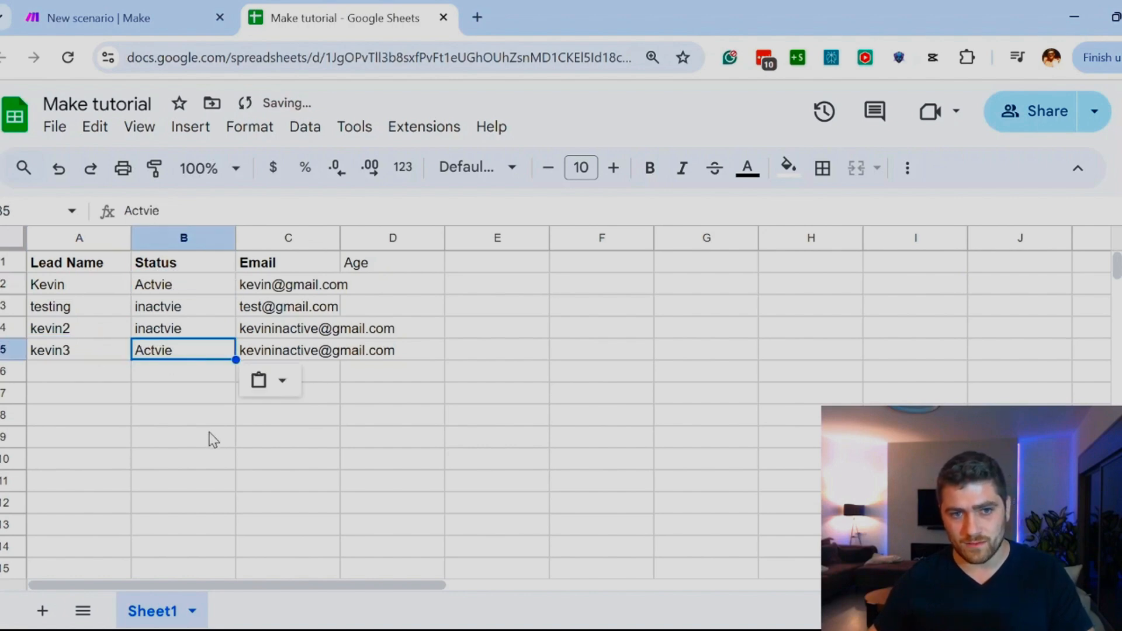
left_click(211, 439)
Step: Return to the Make scenario, run it once on the new row, and inspect the Google Sheets module's output
left_click(138, 18)
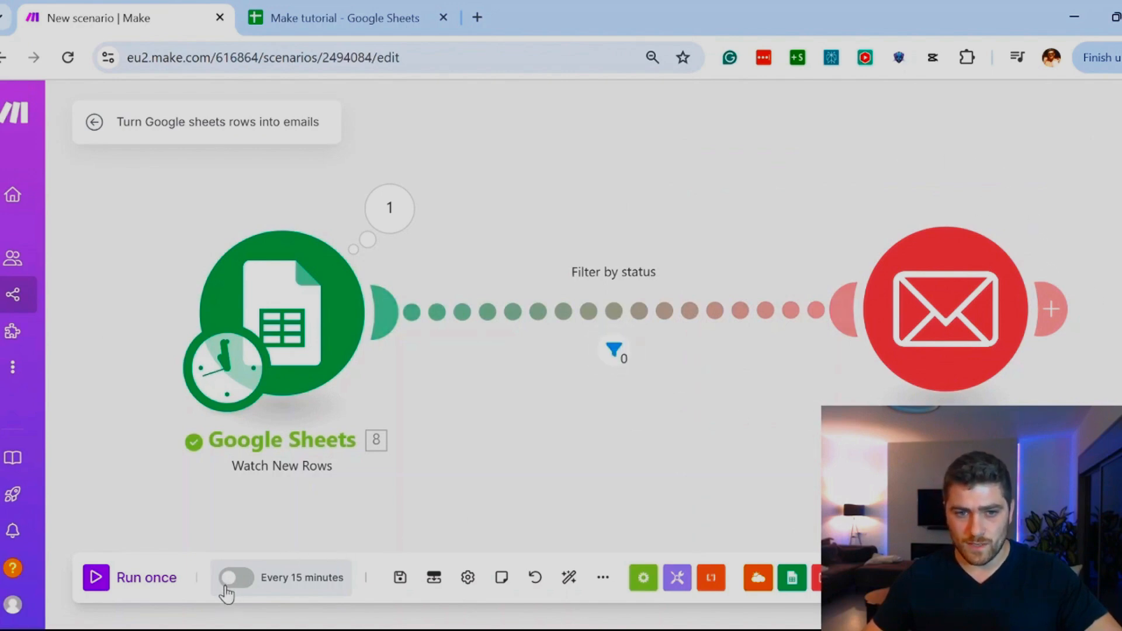
left_click(109, 588)
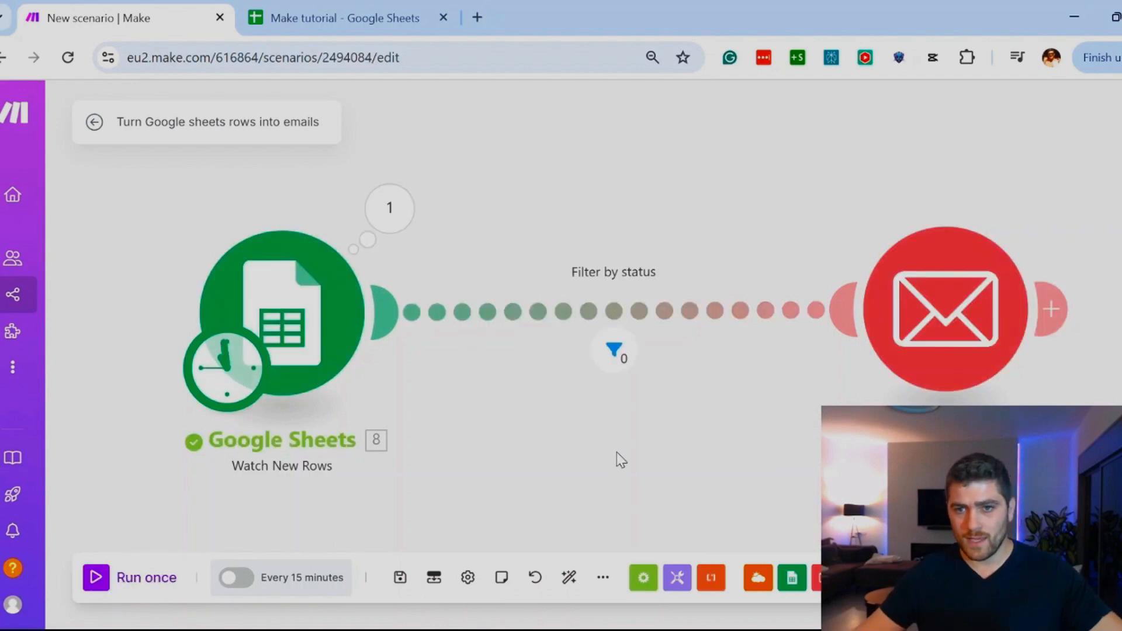
left_click(391, 208)
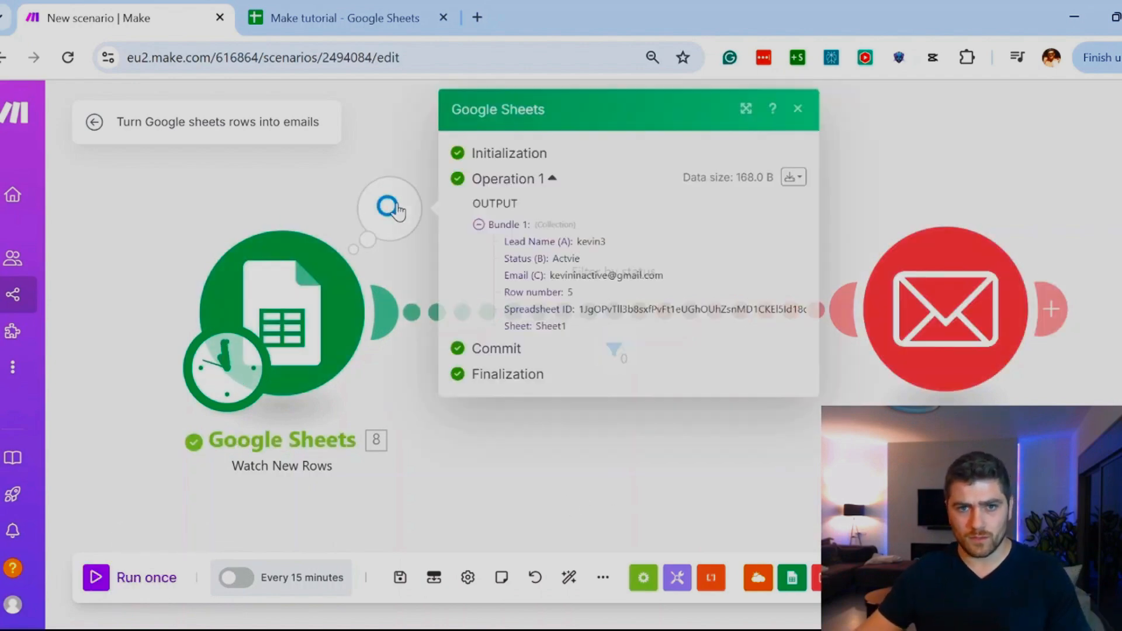
left_click(529, 497)
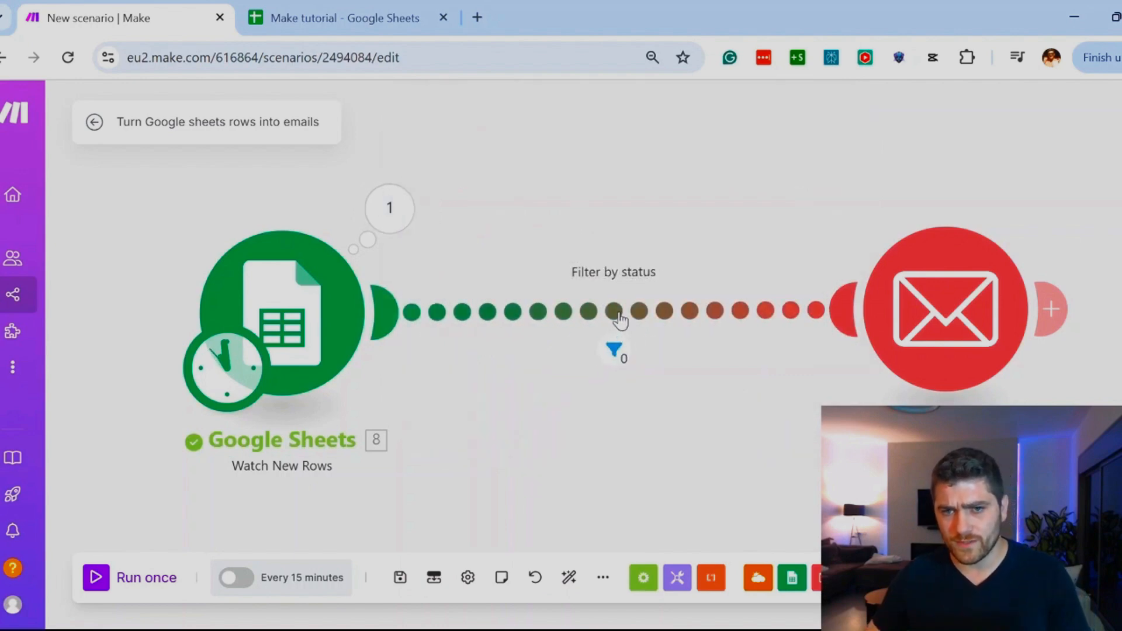
Step: Open the Filter by status settings and check the spelling of the value that the Status column is compared with
left_click(620, 320)
left_click(679, 326)
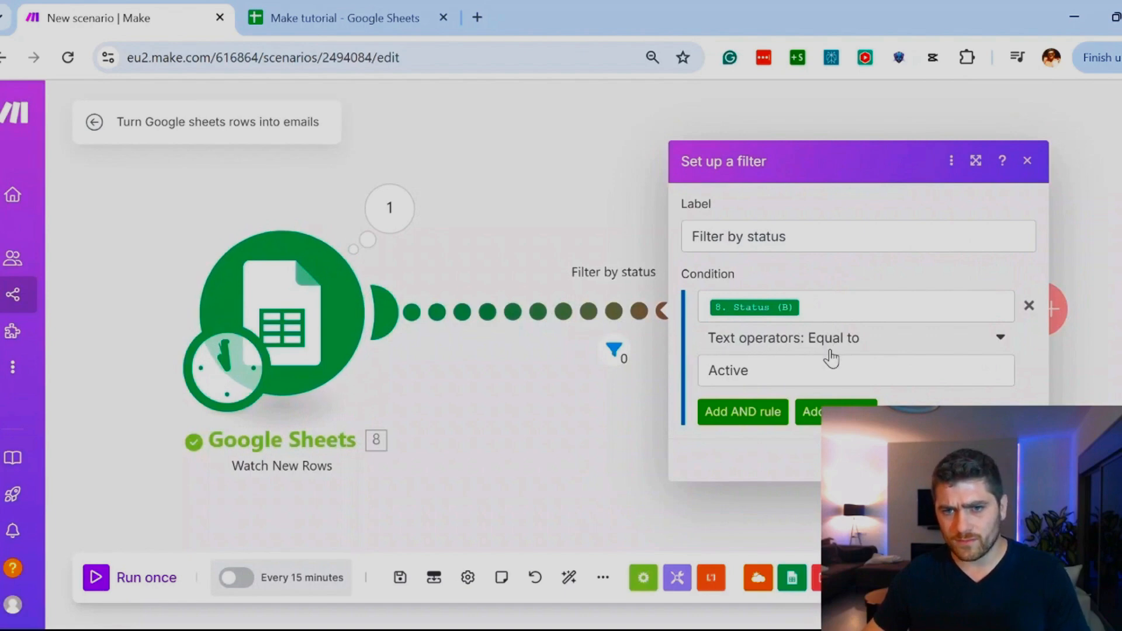
double_click(767, 369)
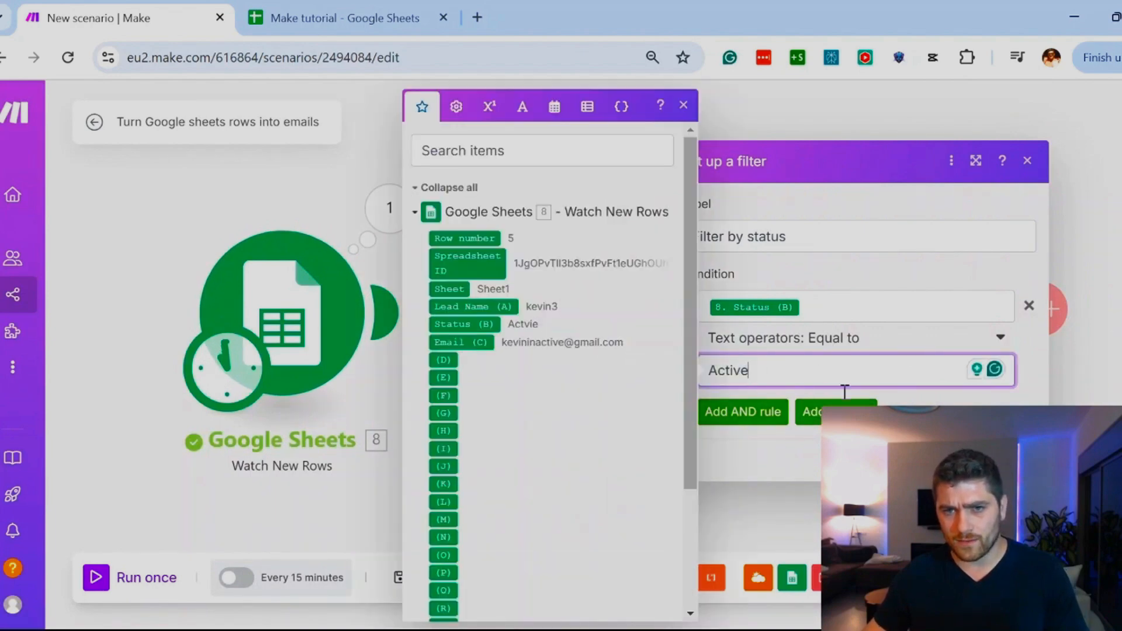
left_click(326, 13)
left_click(156, 21)
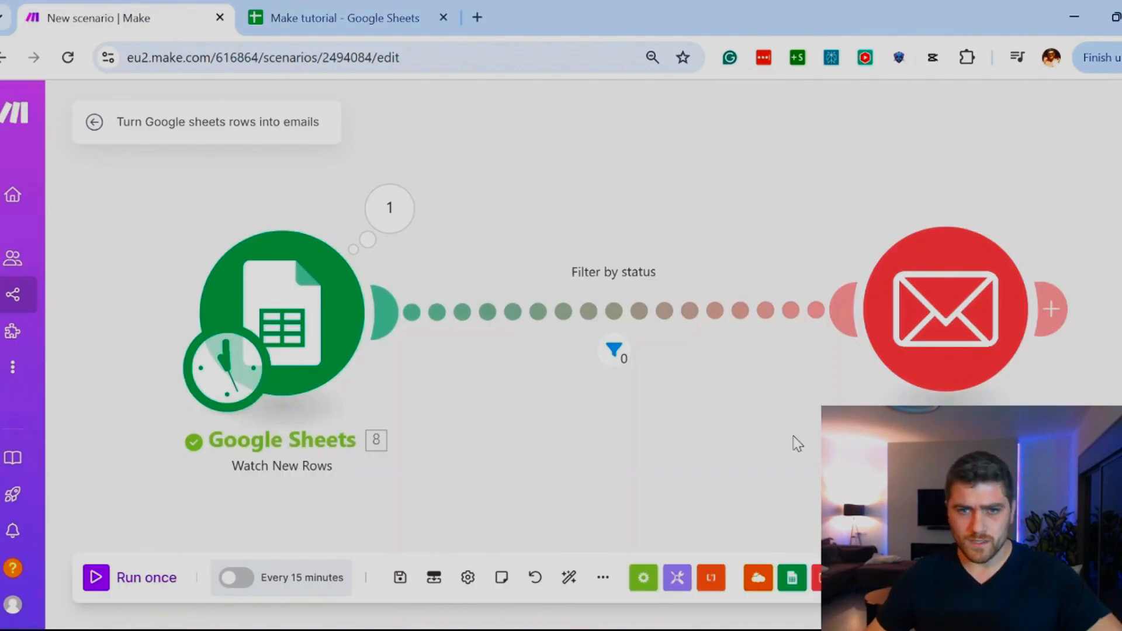
Step: Correct the status in row 5 of the Make tutorial sheet to "Active"
left_click(346, 29)
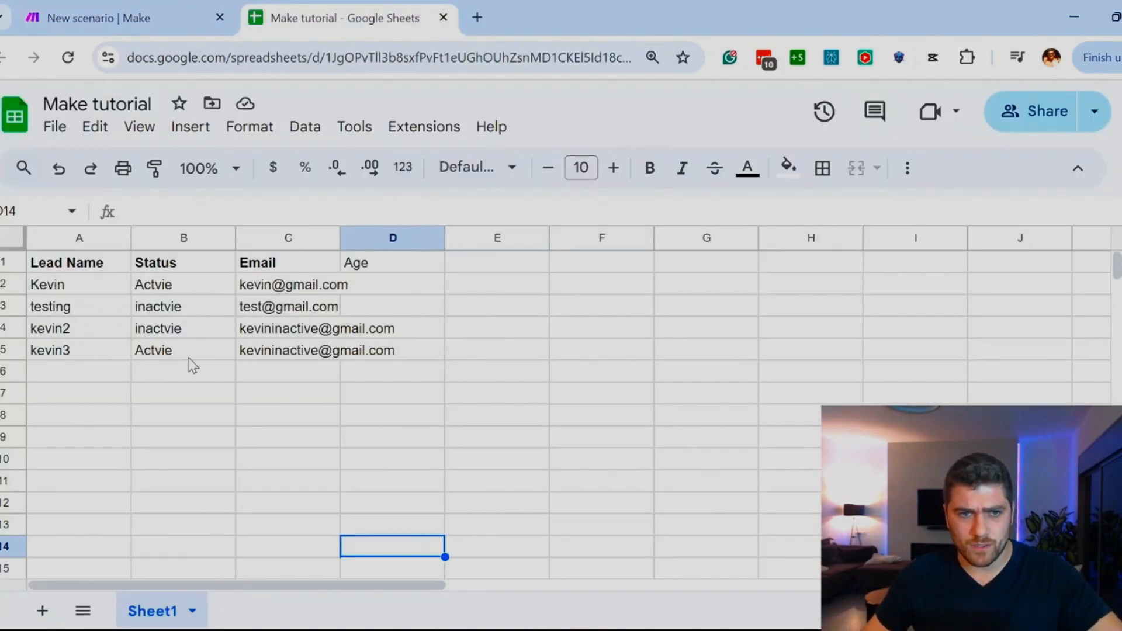
left_click(159, 353)
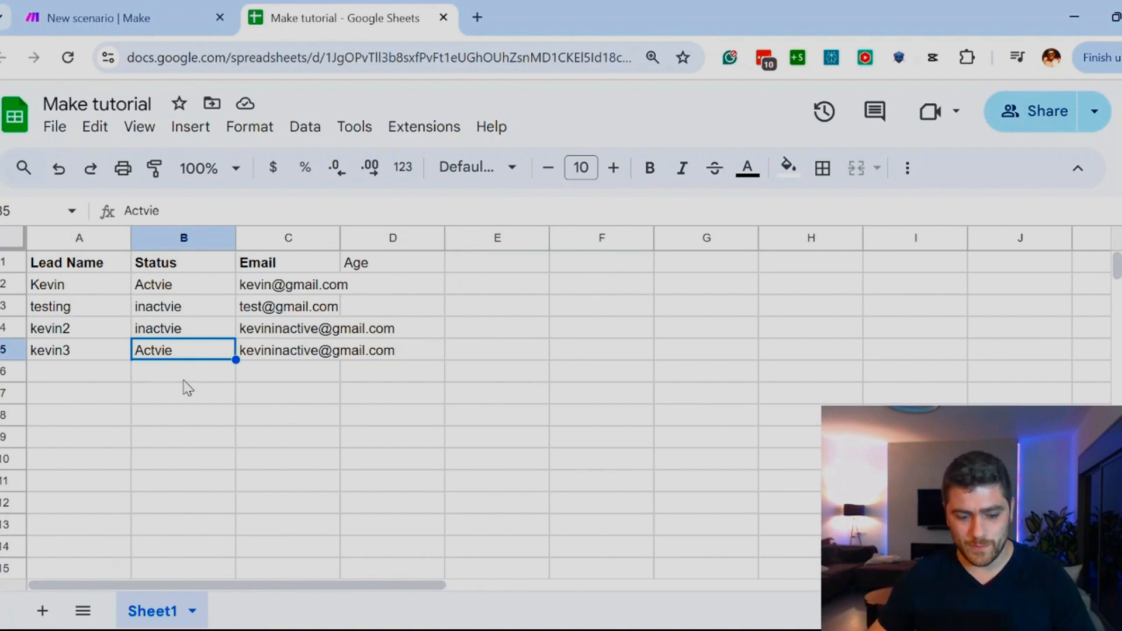
type("Active")
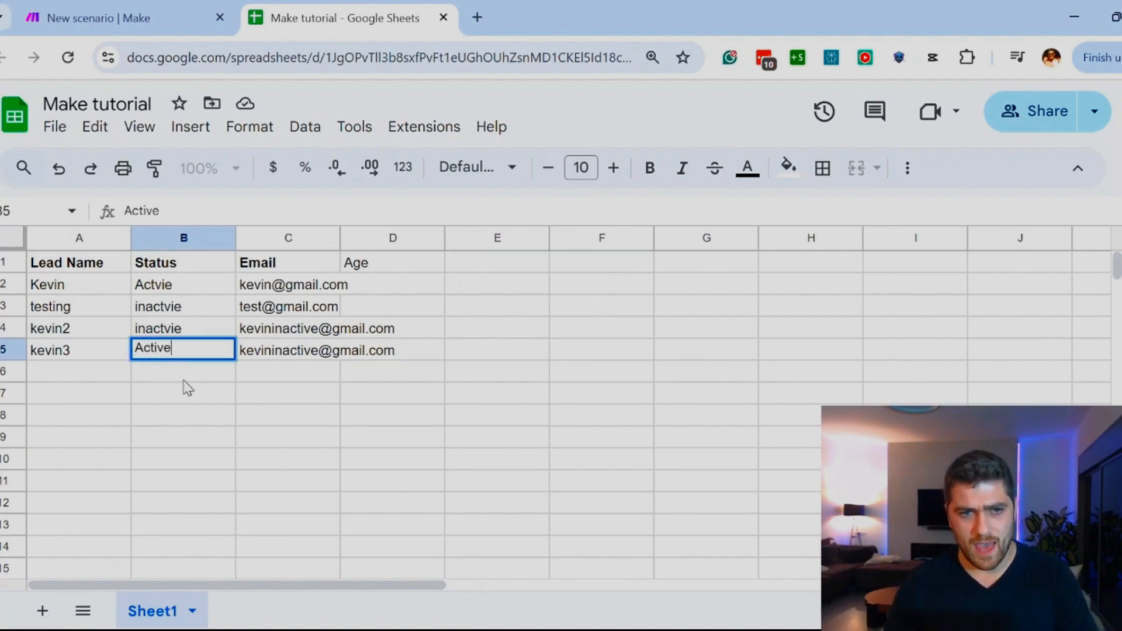
key("Return")
left_click(135, 10)
left_click(288, 18)
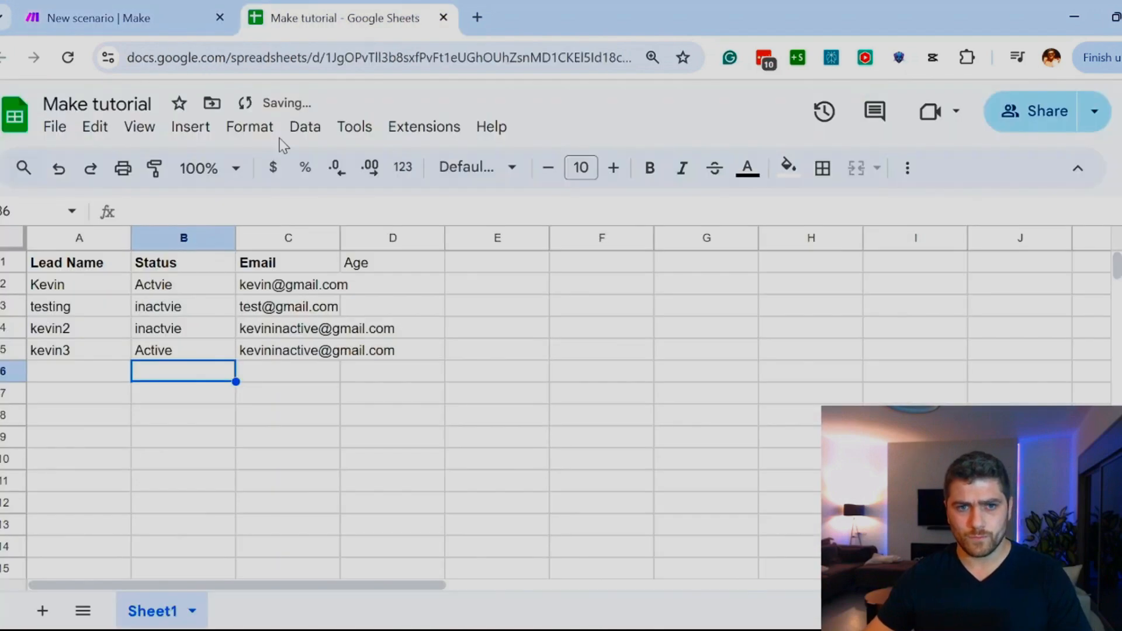
Step: Duplicate row 5's lead data into row 6 and change the number ending the copied lead name to 4
left_click_drag(302, 355, 114, 354)
key("ctrl+c")
left_click(82, 374)
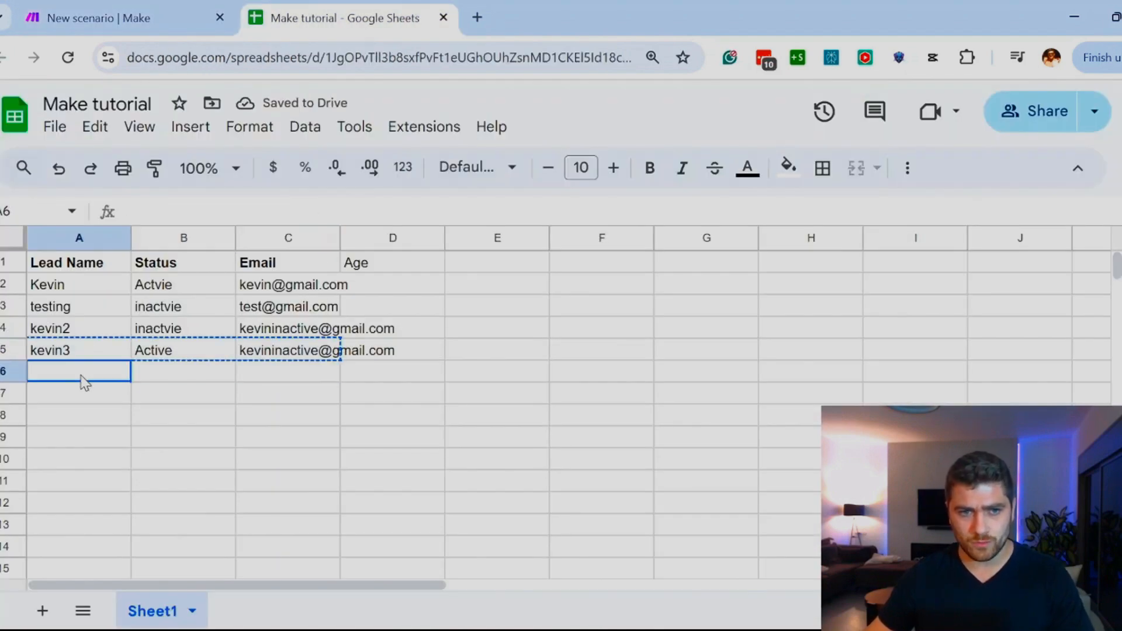
key("ctrl+v")
left_click(68, 374)
left_click(184, 205)
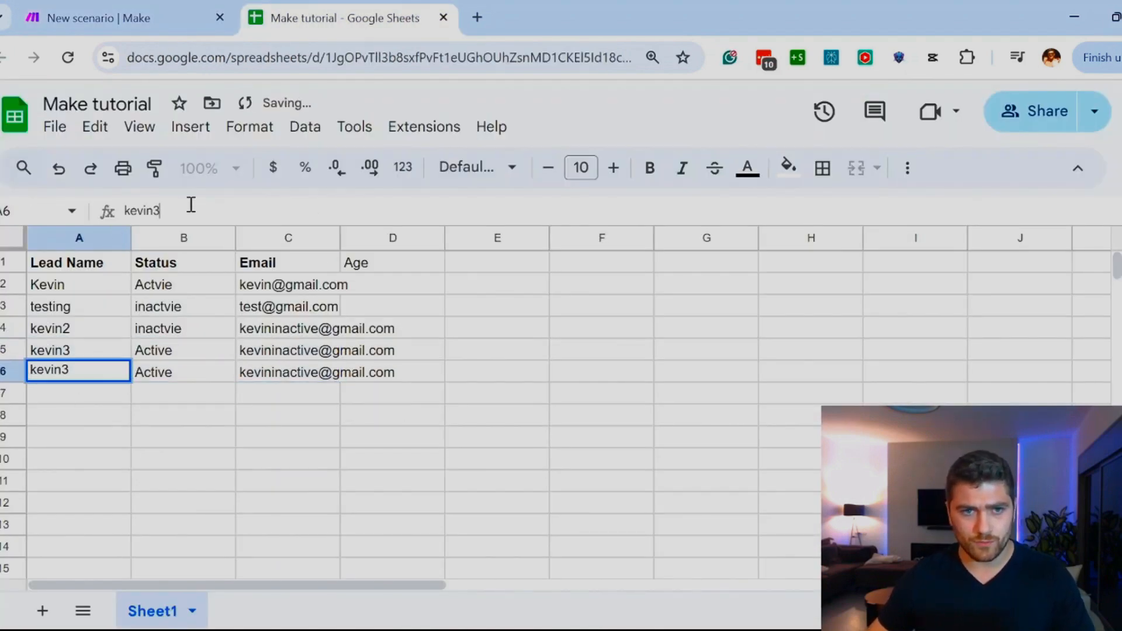
key("BackSpace")
type("4")
left_click(267, 464)
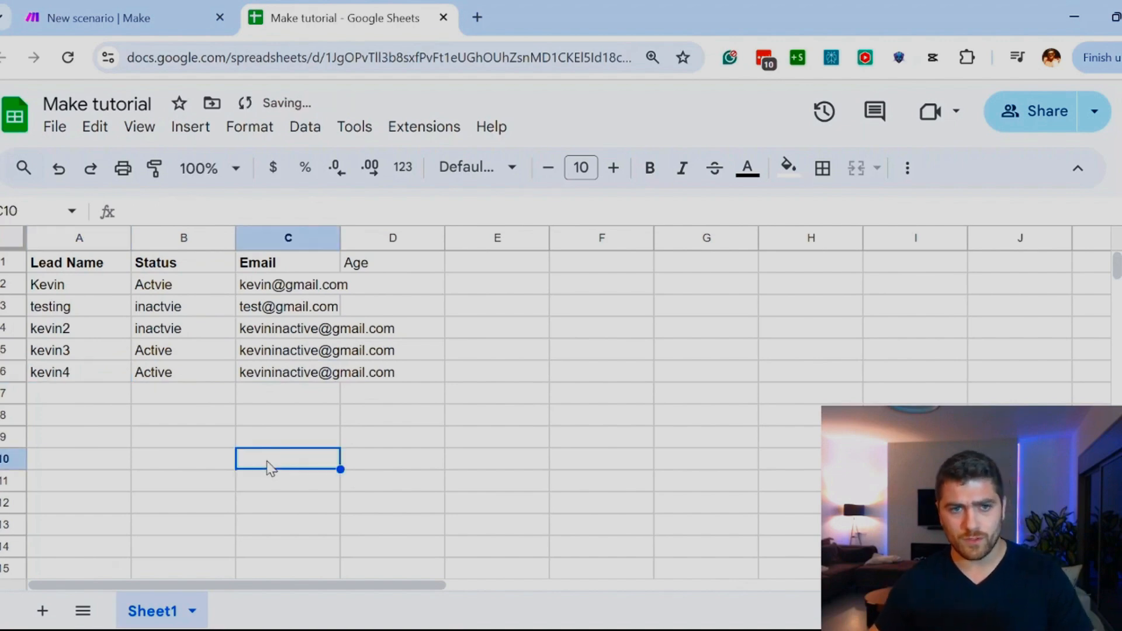
Step: Return to the Make scenario, run it once, and inspect the content of the message sent by the Email module
left_click(188, 7)
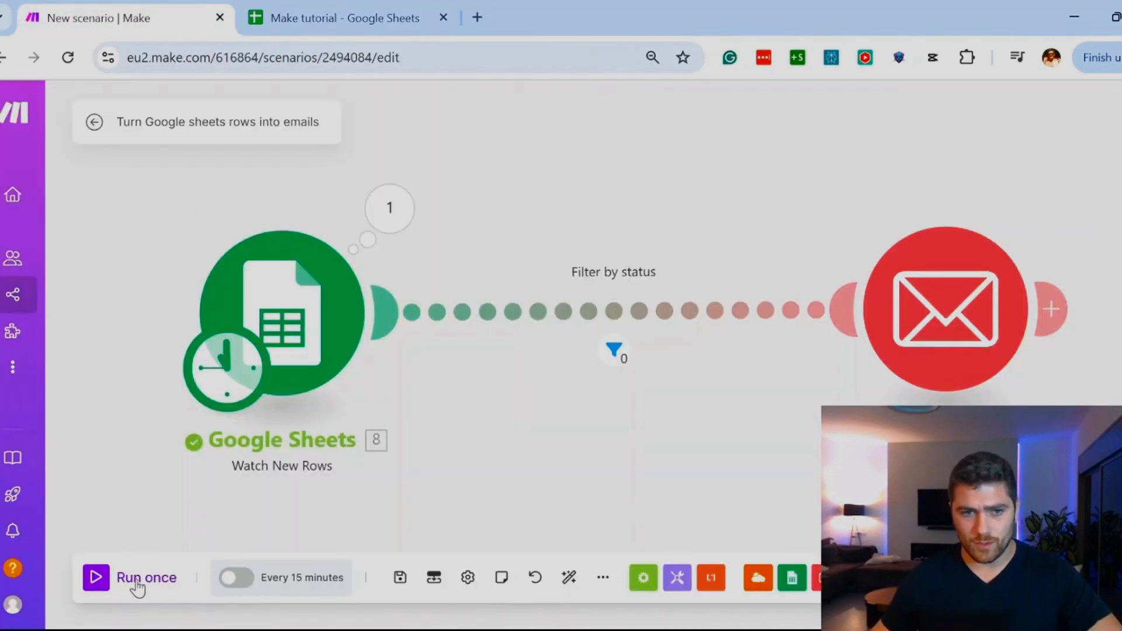
left_click(96, 577)
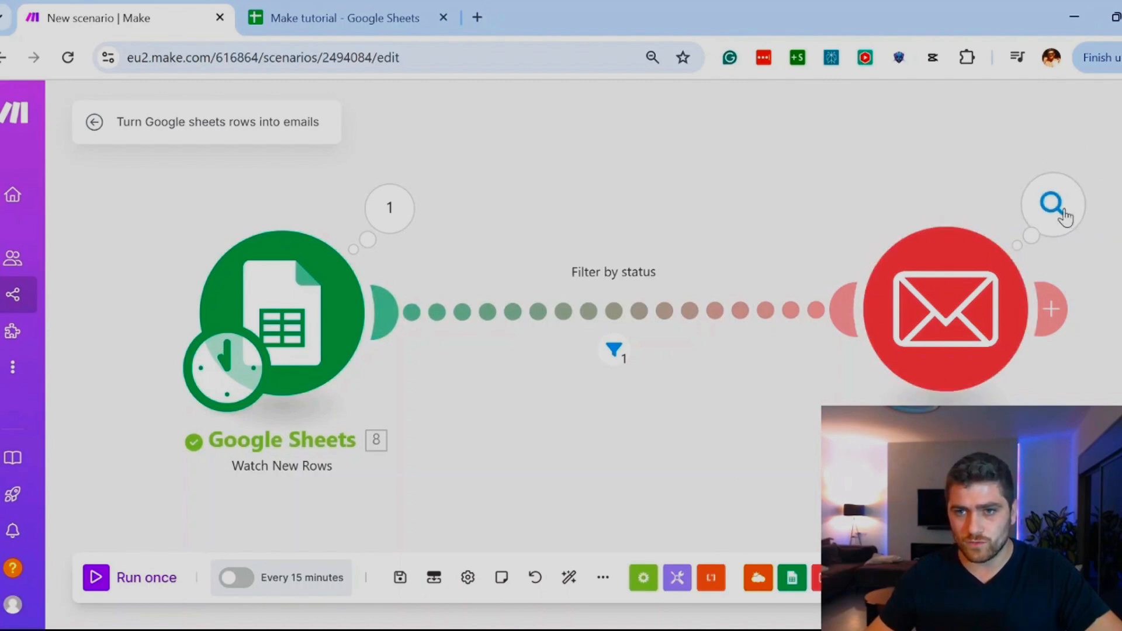
left_click(1061, 210)
scroll(701, 252, "down", 2)
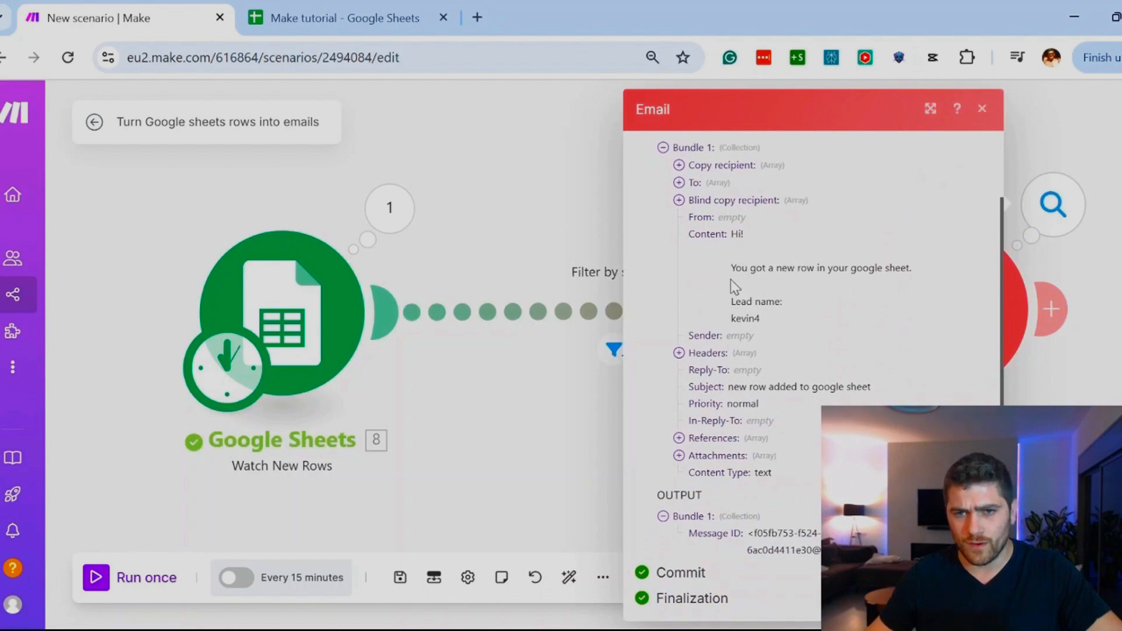
left_click_drag(741, 280, 893, 275)
left_click(814, 294)
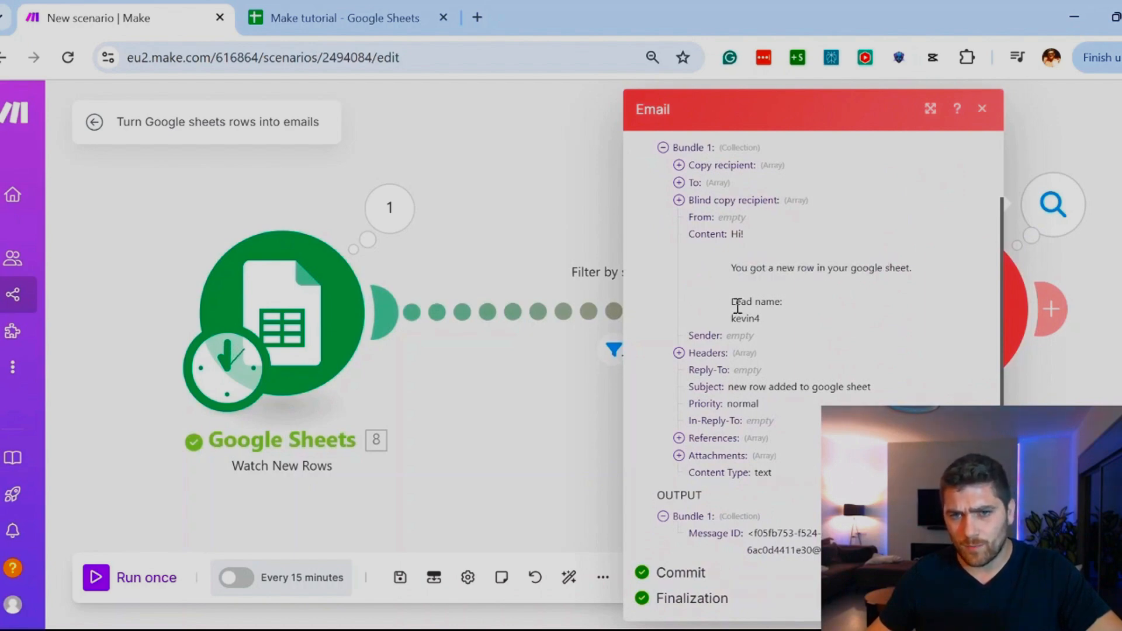
left_click(486, 435)
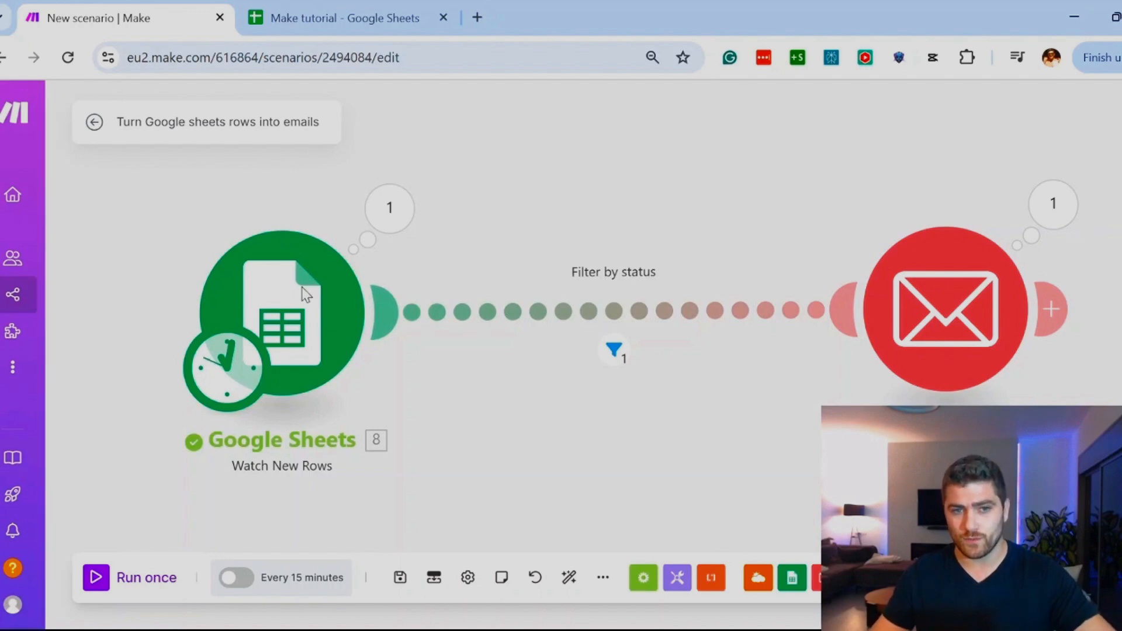
Step: View the schedule settings of the Google Sheets trigger and review the newest lead rows in the Make tutorial sheet
left_click(236, 369)
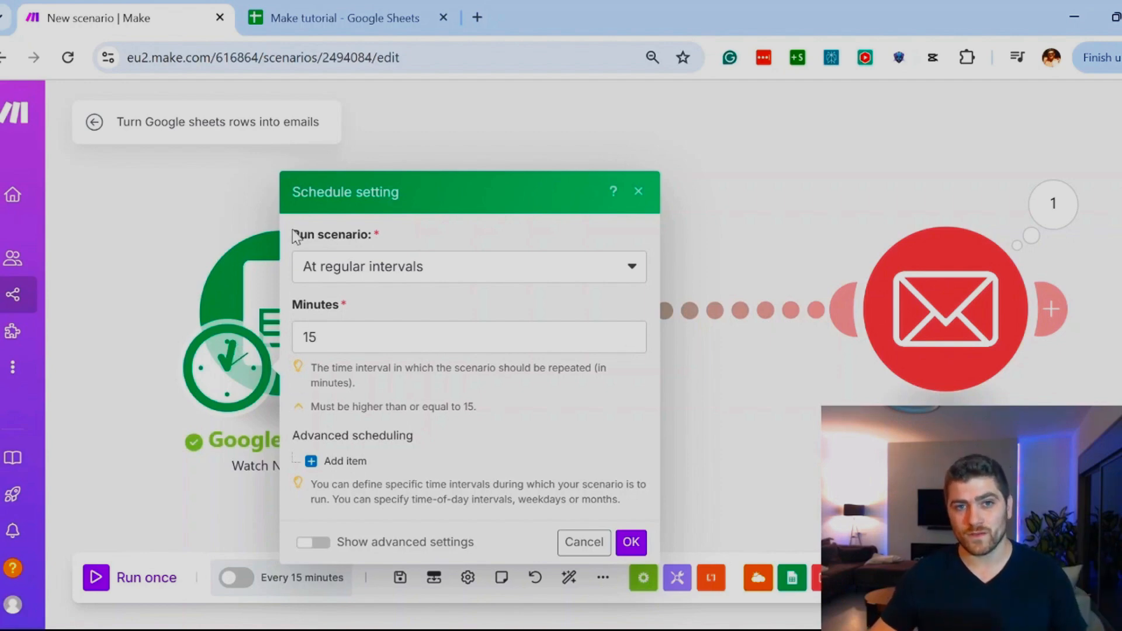
left_click(297, 22)
left_click_drag(51, 350, 76, 419)
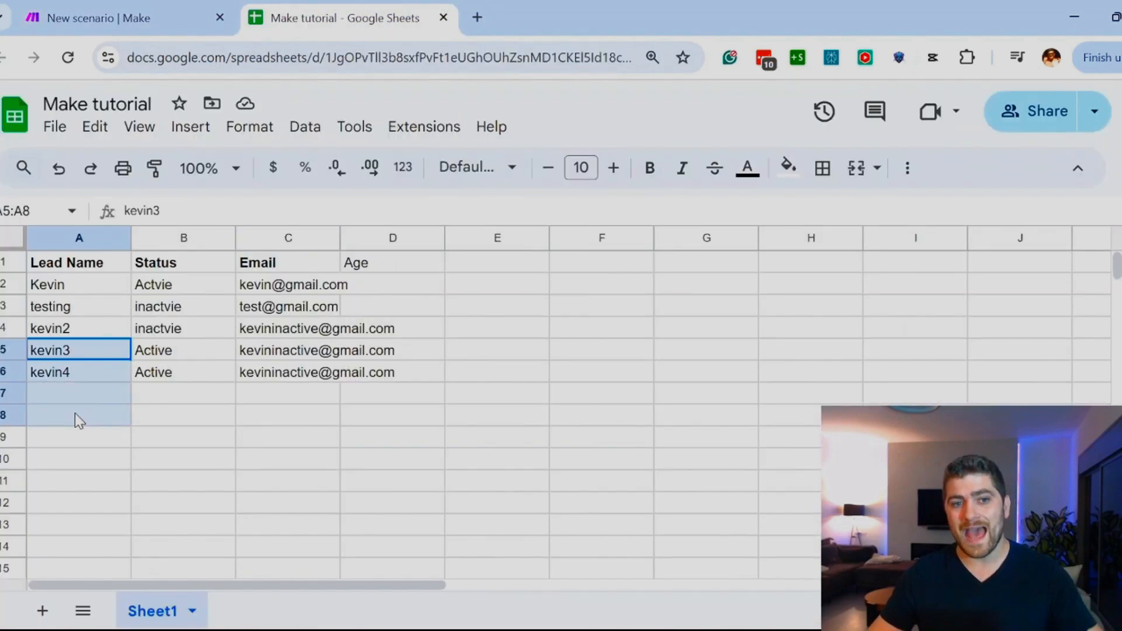
left_click(67, 460)
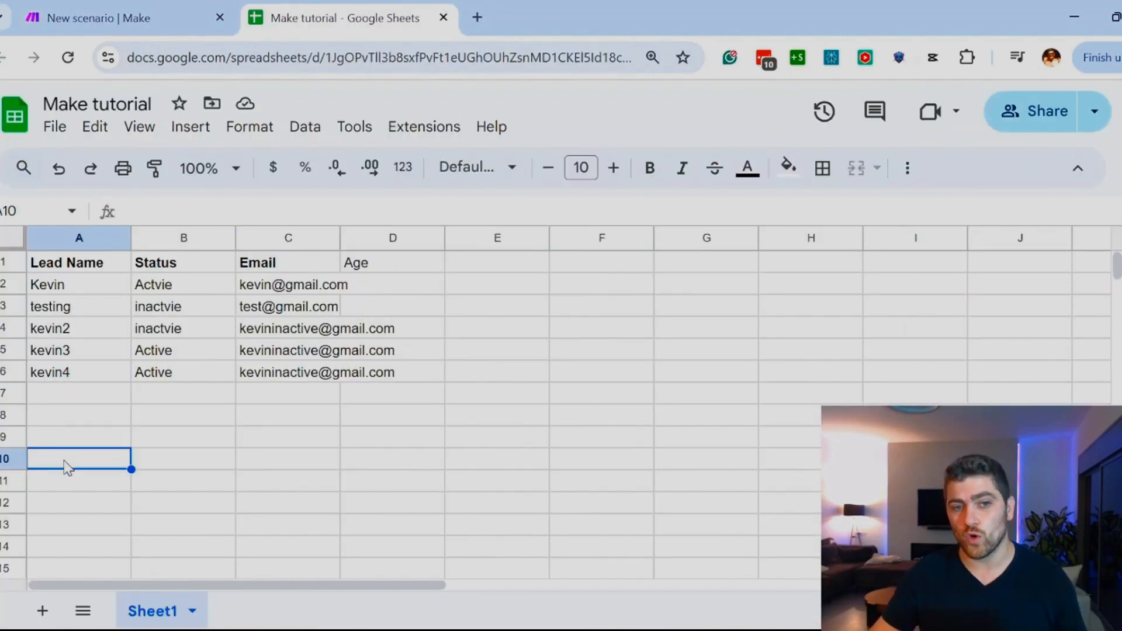
Step: Return to the Make scenario and try run intervals of 60 minutes and 1 minute in the trigger's schedule settings
left_click(112, 23)
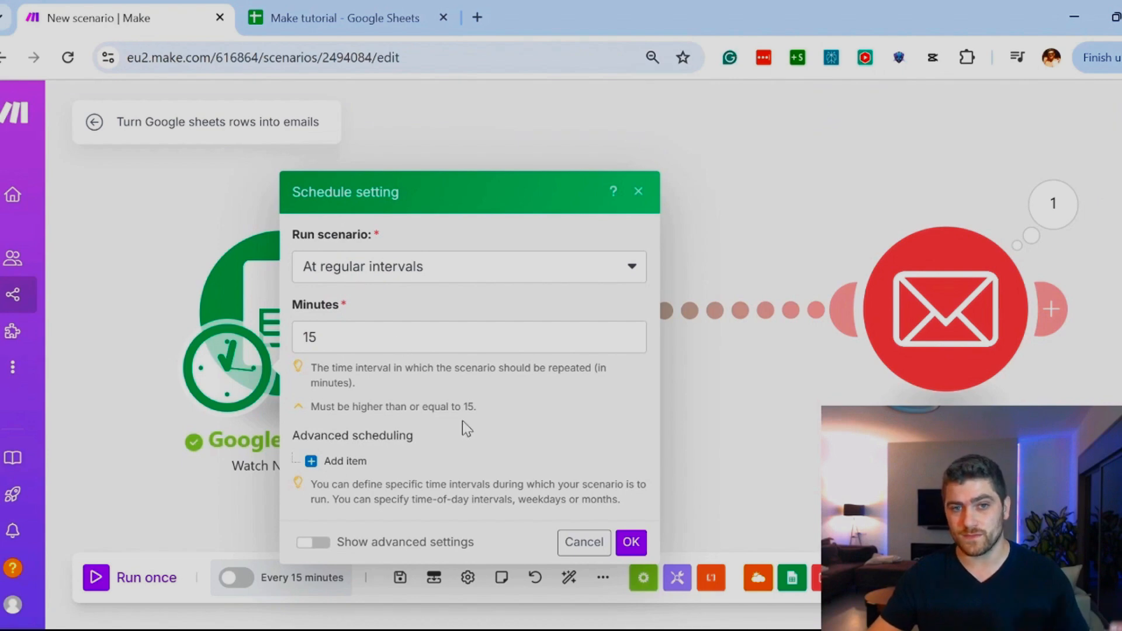
double_click(421, 342)
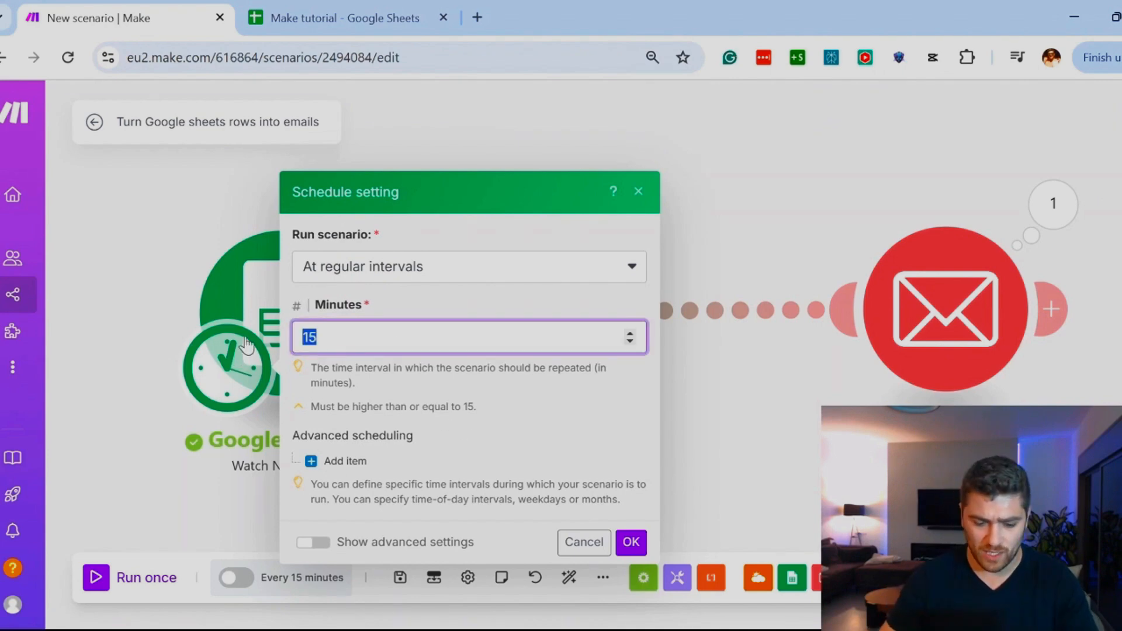
type("60")
key("ctrl+a")
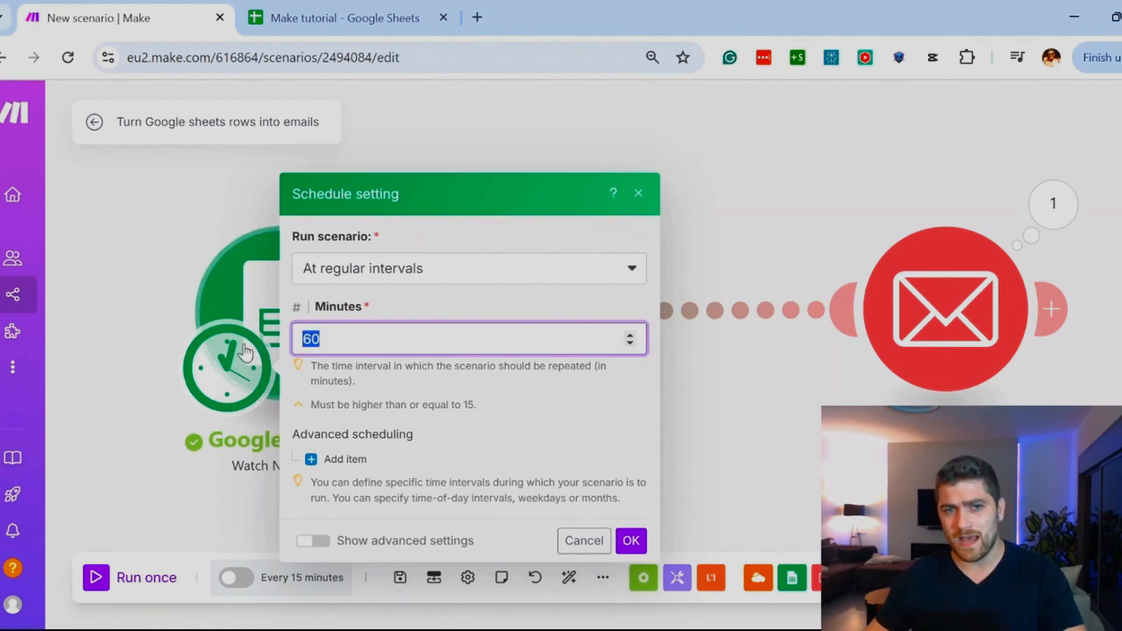
type("1")
left_click(430, 391)
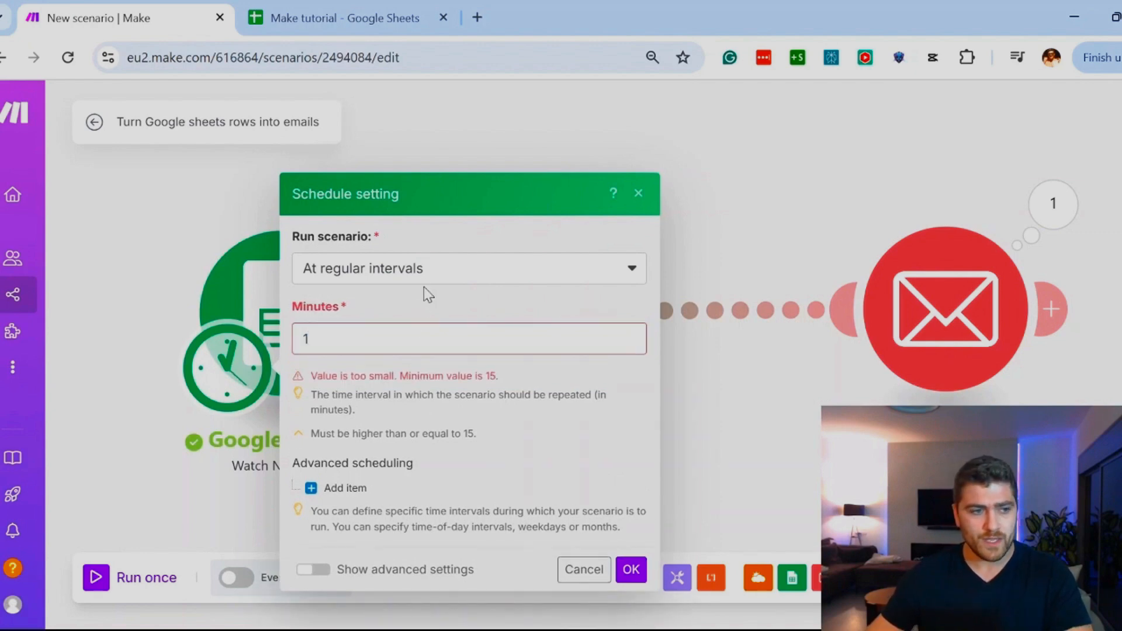
Step: Try the On demand option for running the scenario and discard the schedule changes
left_click(422, 267)
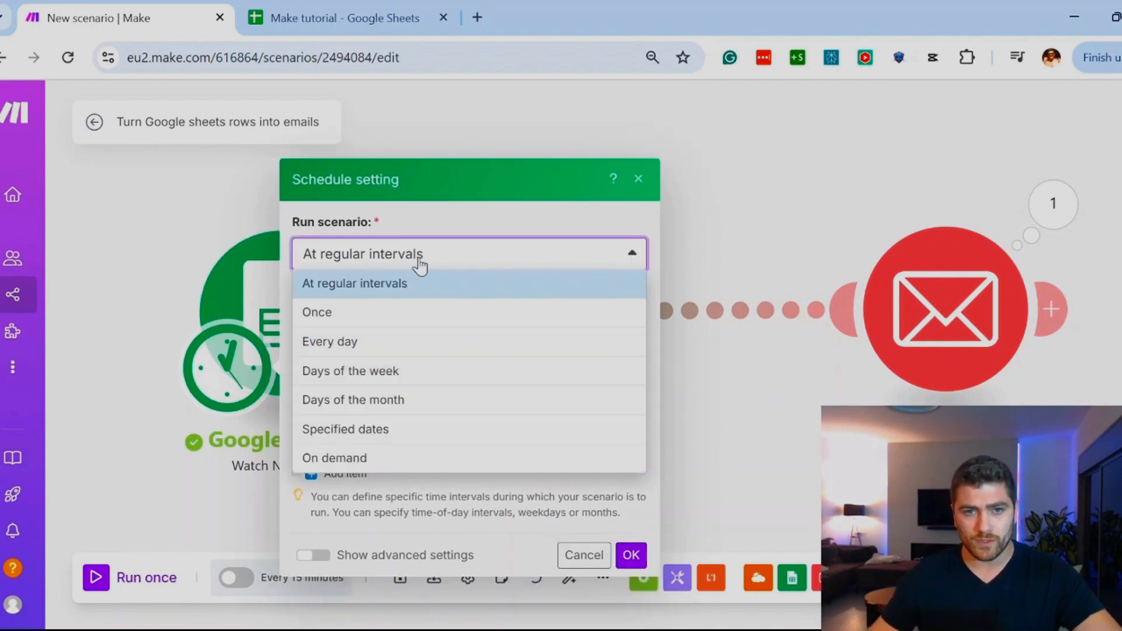
left_click(325, 459)
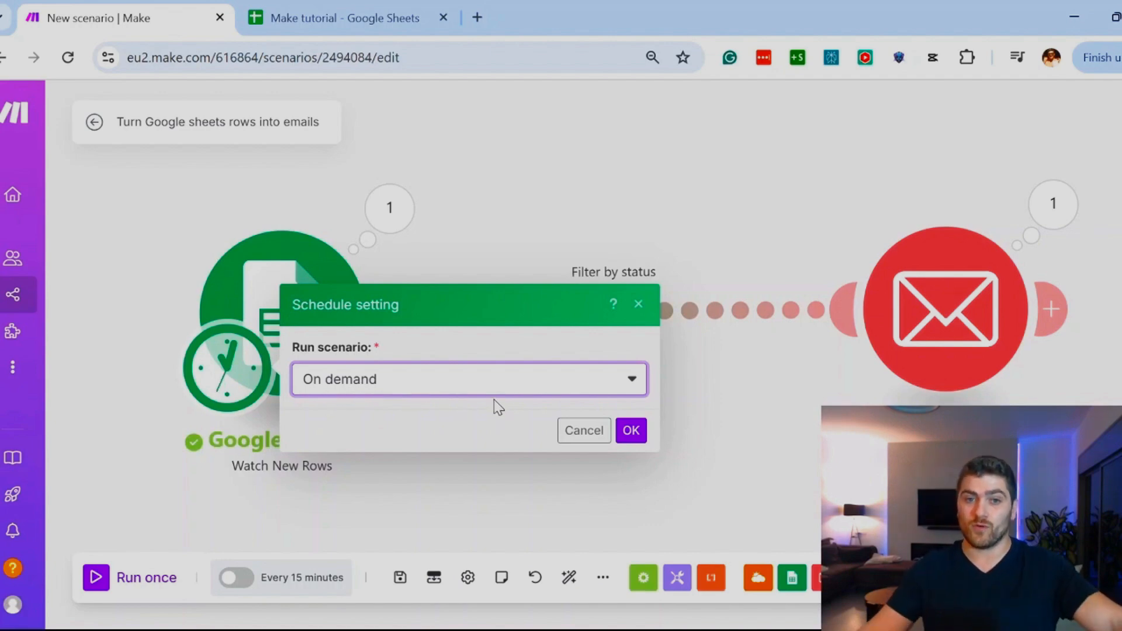
left_click(575, 432)
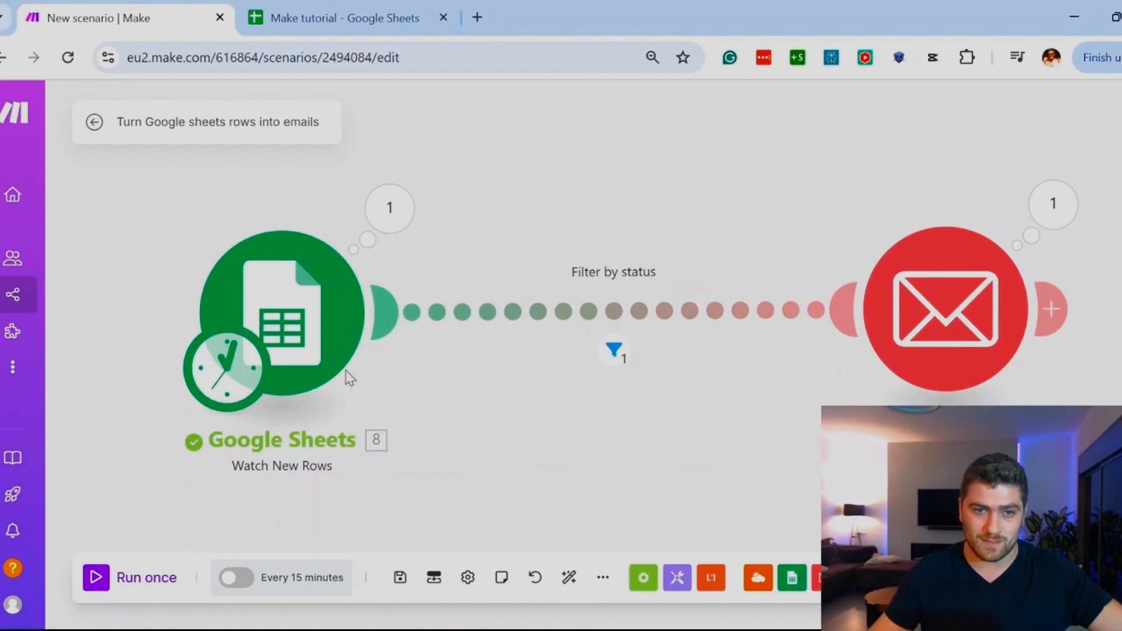
Step: Reopen the Google Sheets trigger's schedule settings, choose Specified dates, and review its month, day and time options
left_click(235, 368)
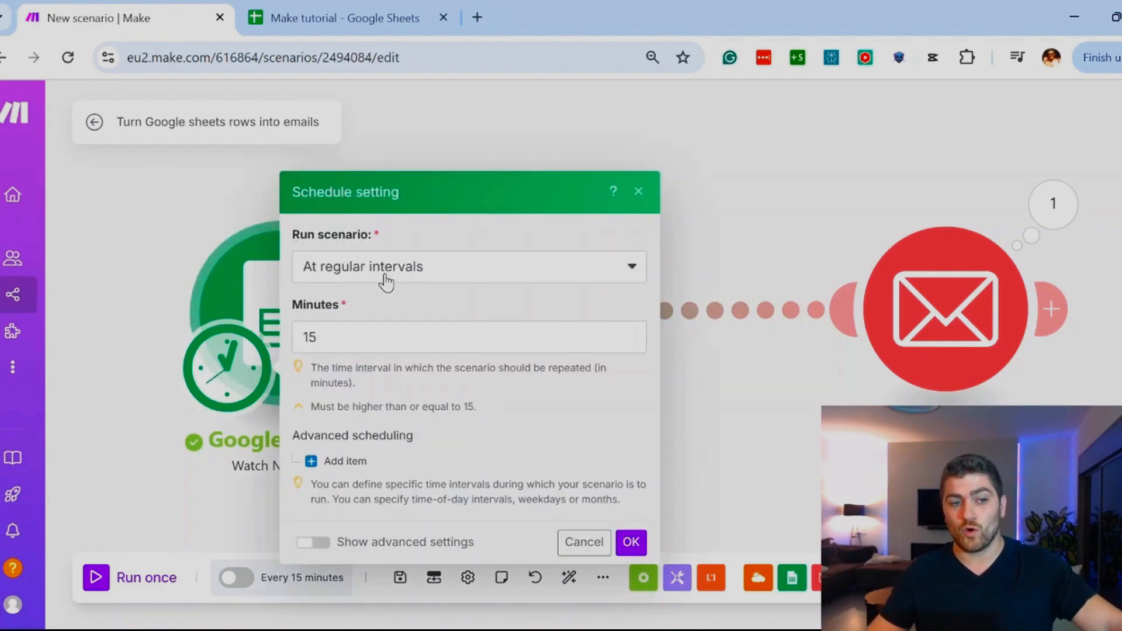
left_click(386, 283)
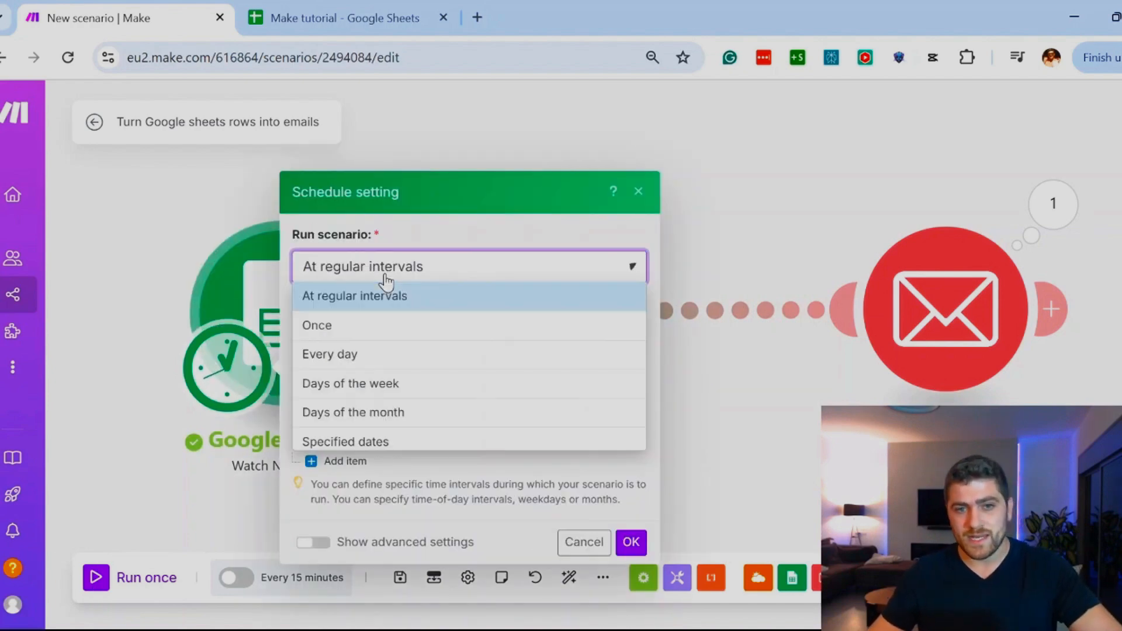
left_click(362, 445)
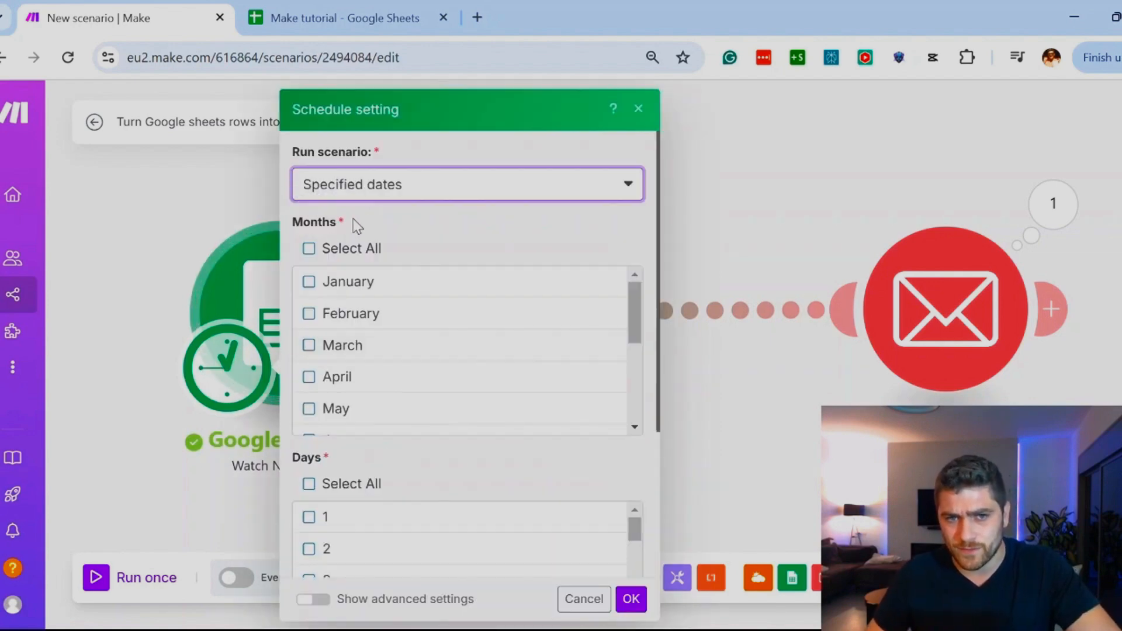
scroll(430, 394, "down", 6)
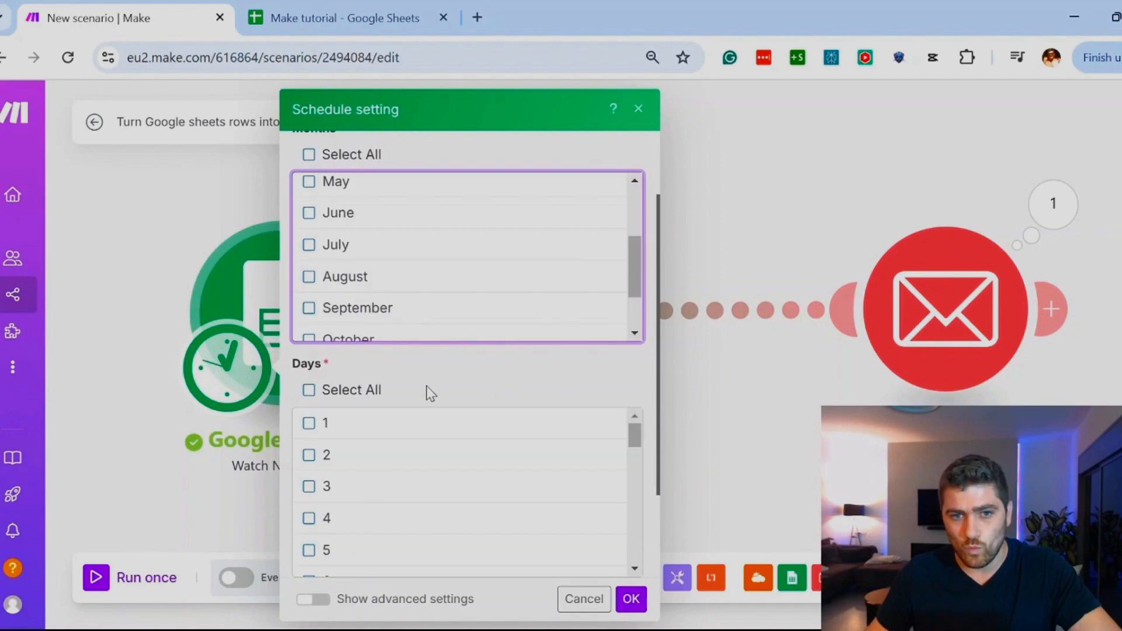
scroll(409, 379, "down", 1)
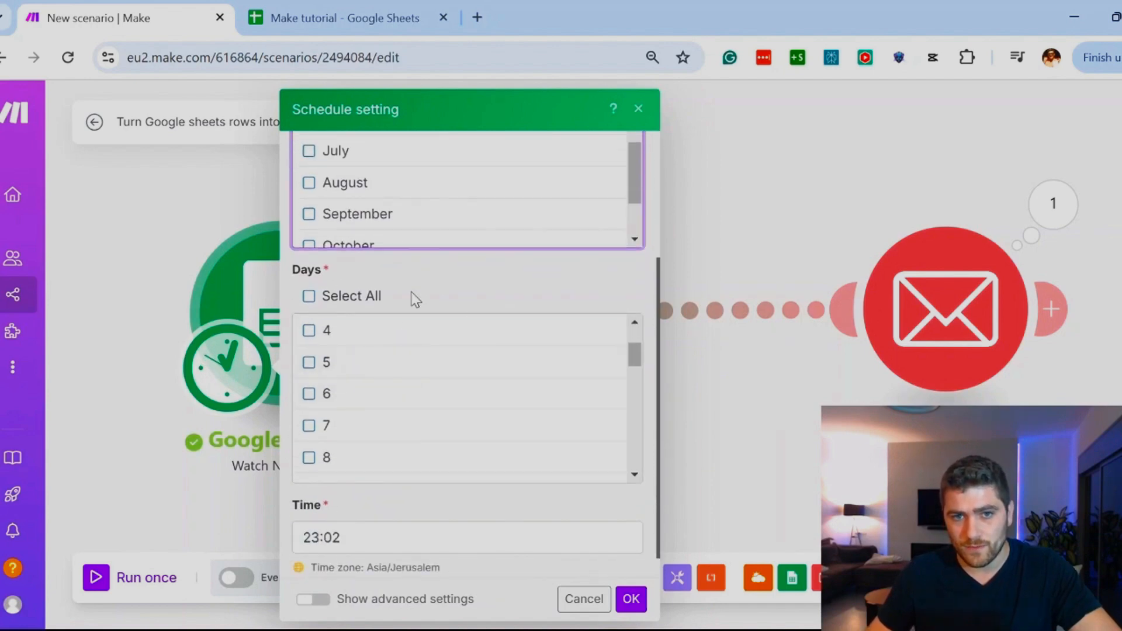
scroll(456, 502, "down", 1)
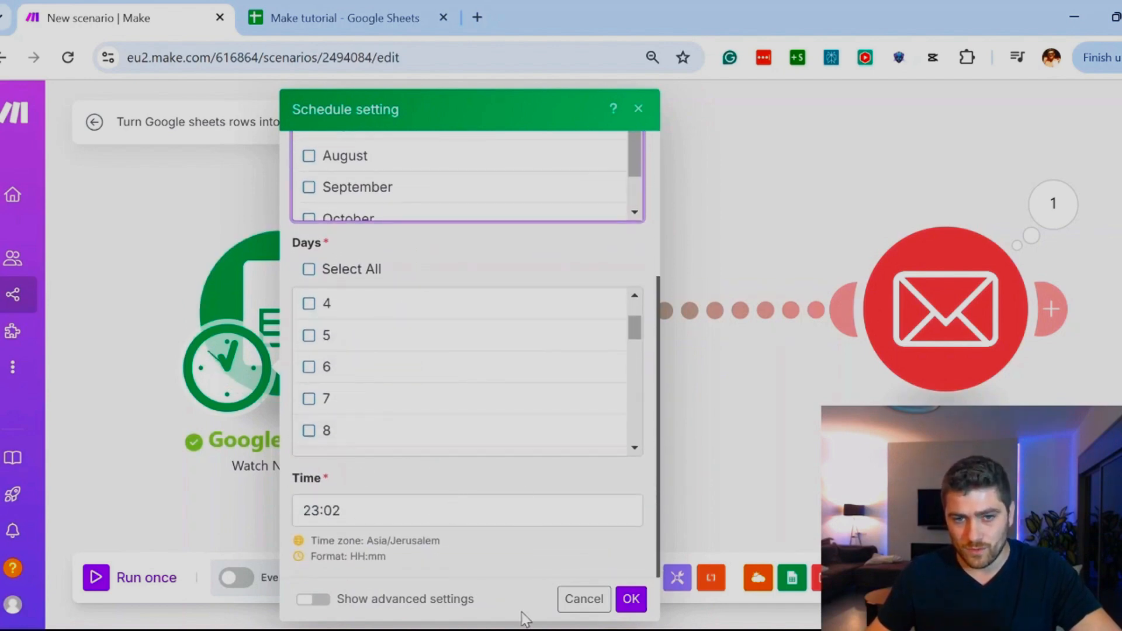
scroll(447, 351, "up", 1)
scroll(442, 287, "up", 3)
scroll(561, 310, "up", 1)
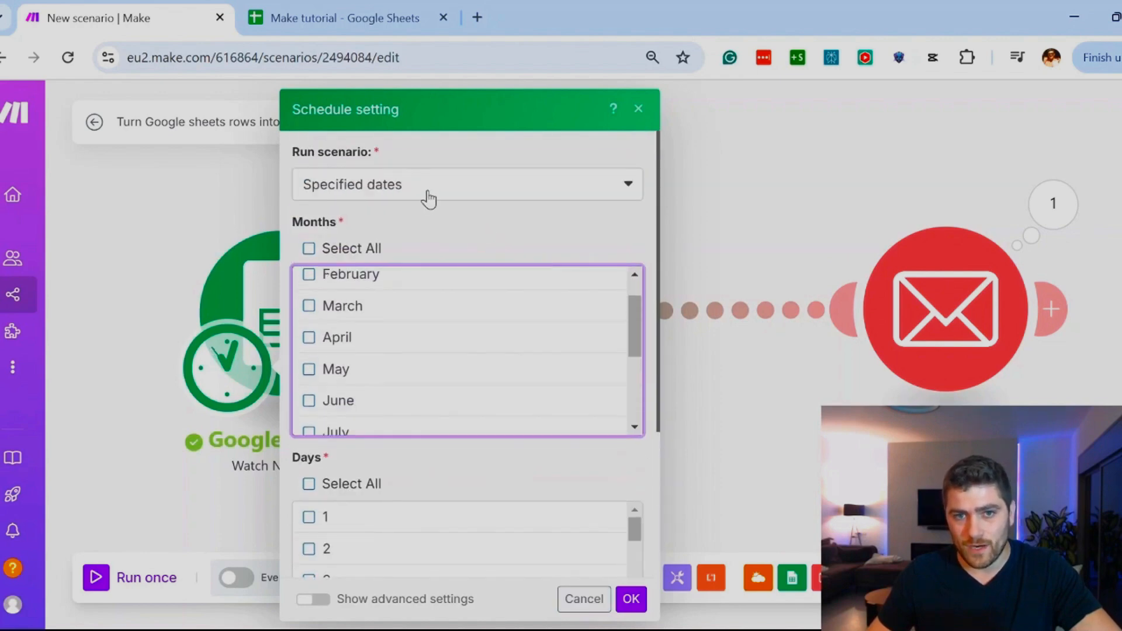
Step: Set the scenario to run at regular intervals of 15 minutes and confirm the schedule
left_click(426, 188)
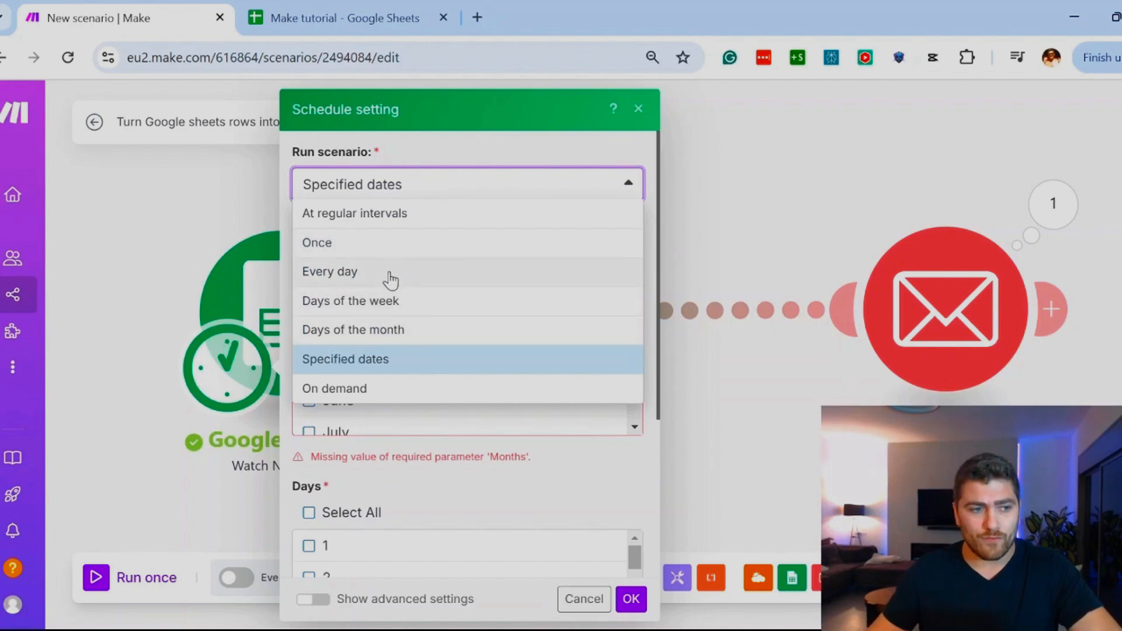
left_click(374, 192)
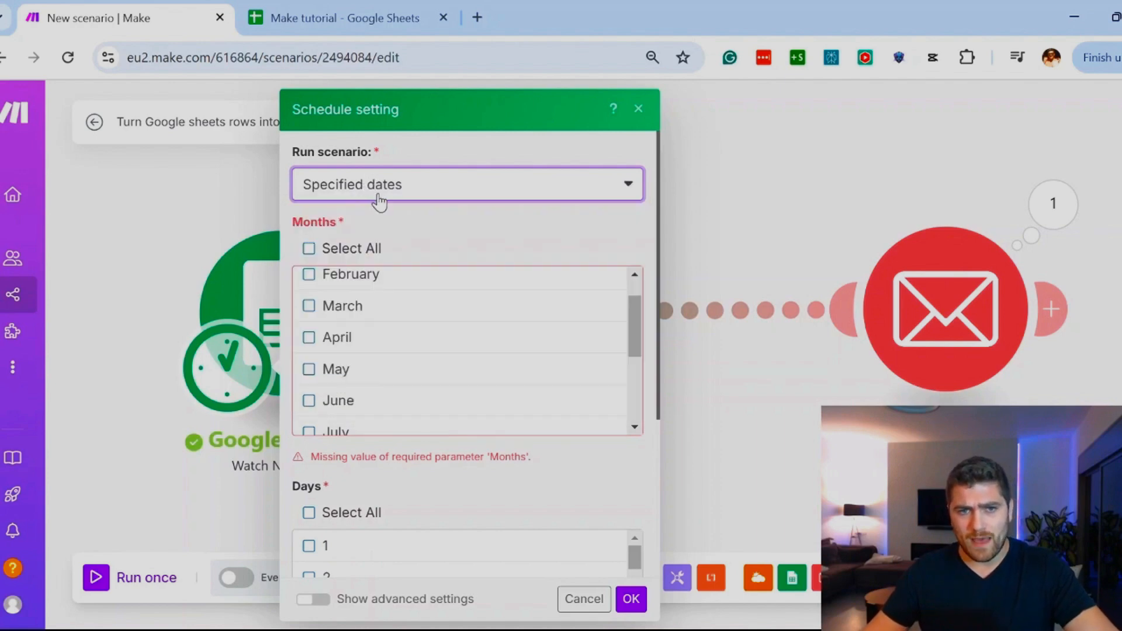
left_click(374, 192)
left_click(354, 215)
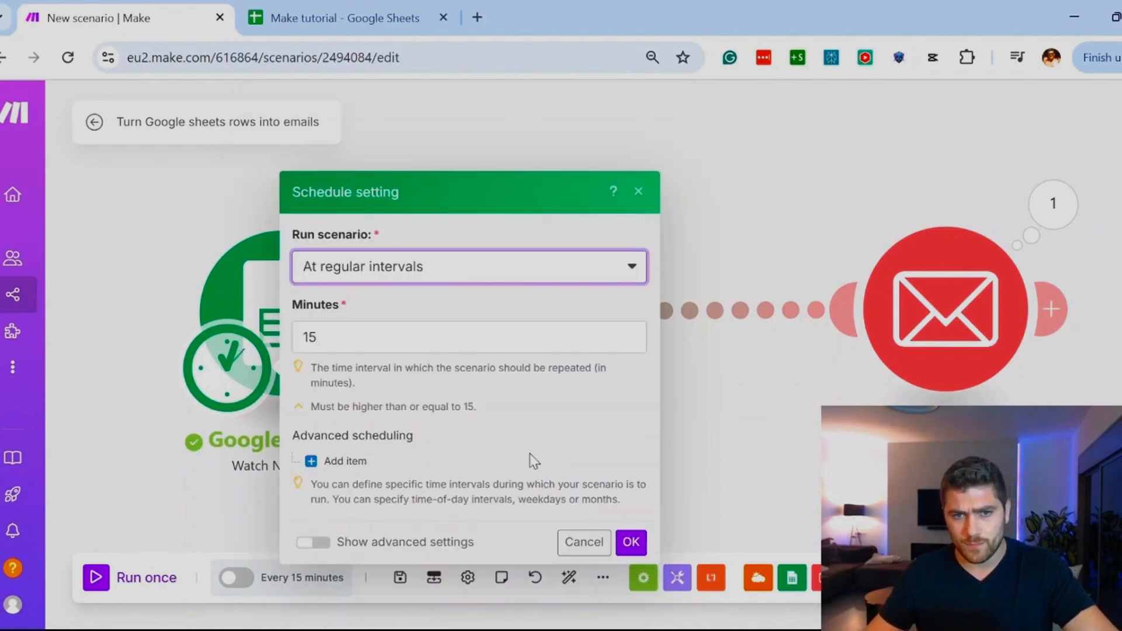
left_click(631, 542)
Step: Read the prompt about activating the scheduled scenario and postpone the activation
left_click_drag(301, 357, 608, 355)
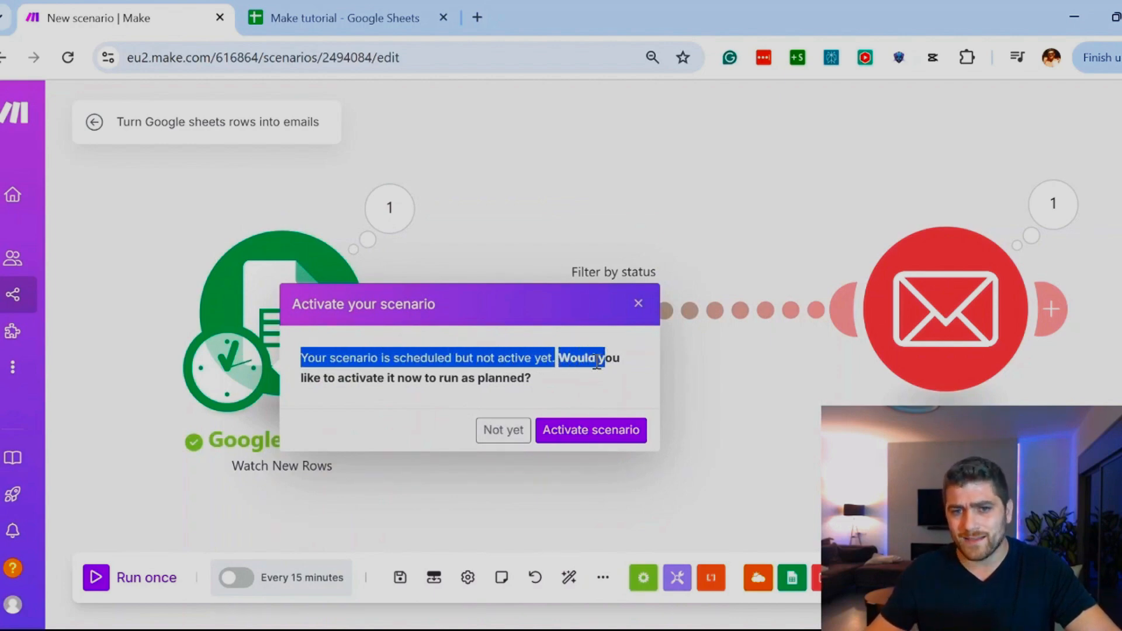
left_click(605, 355)
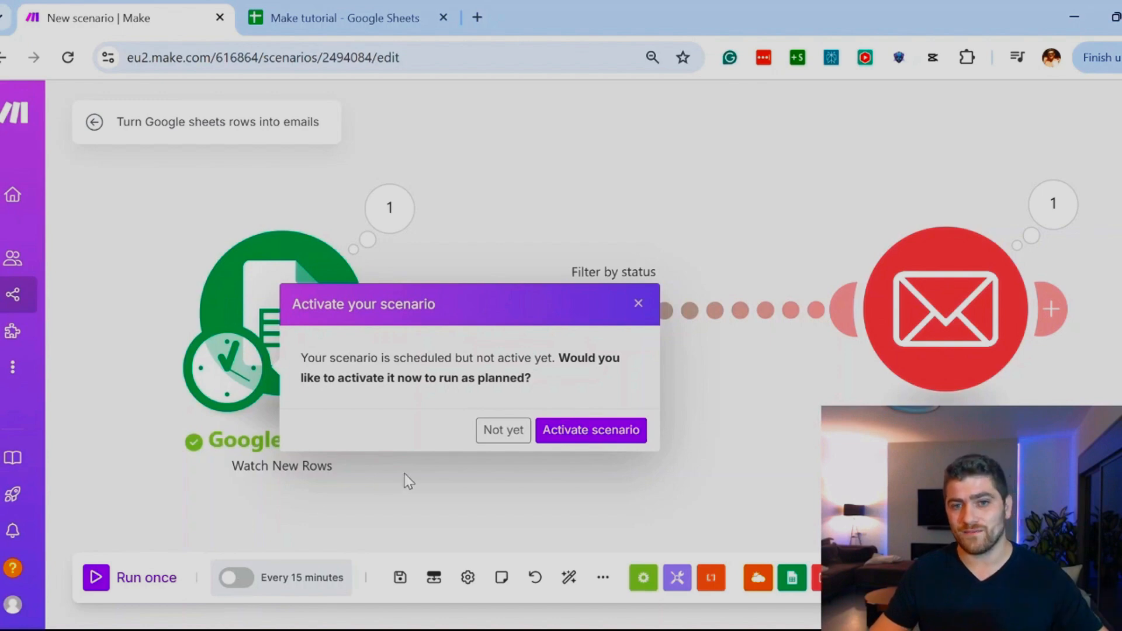
left_click(494, 435)
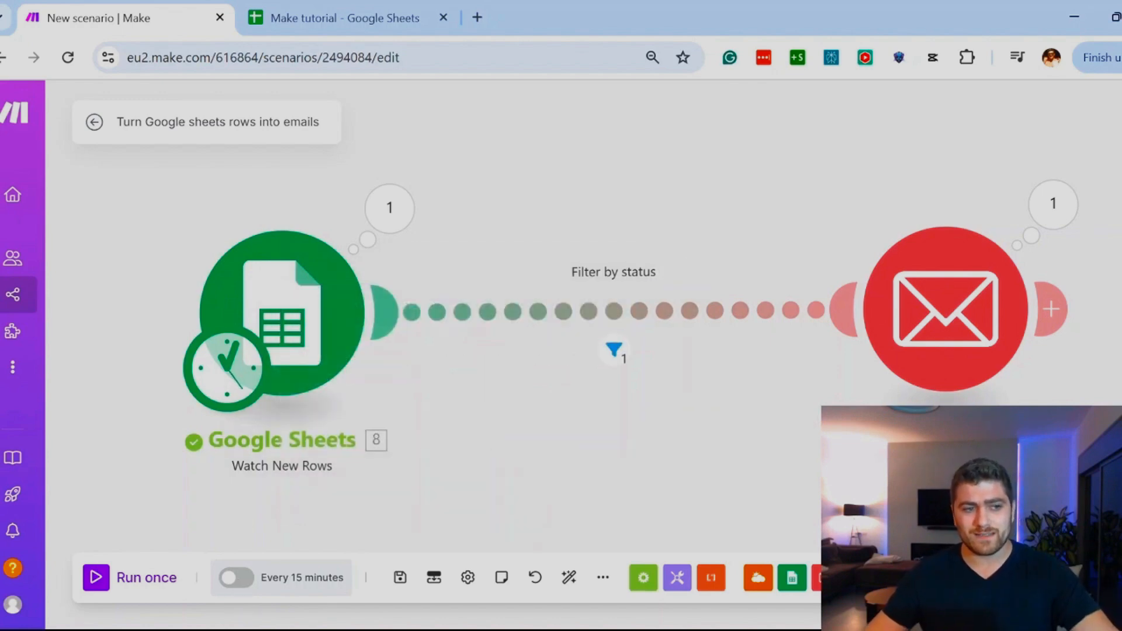
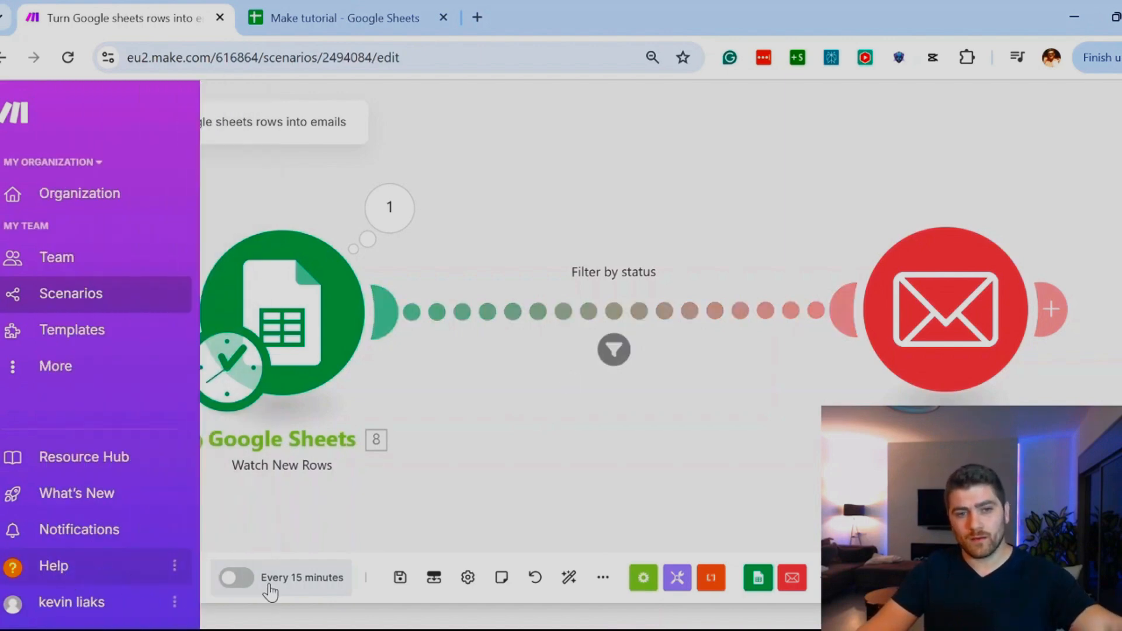
Step: Leave the scenario editor, open the scenario's history, inspect the details of the latest run and return to the run list
left_click(120, 580)
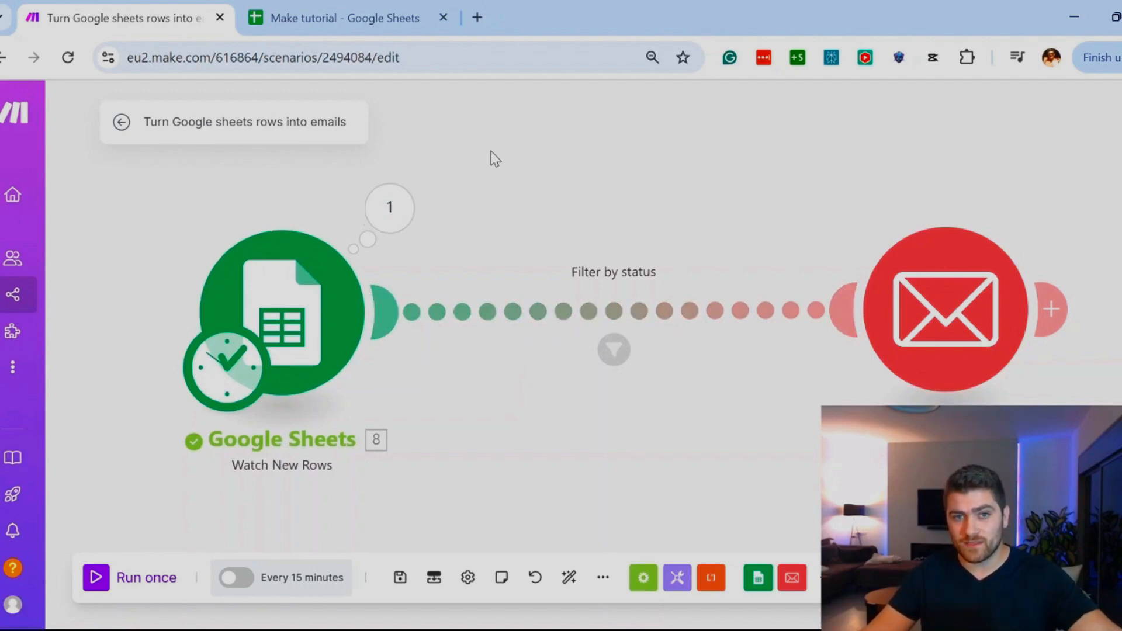
mouse_move(68, 397)
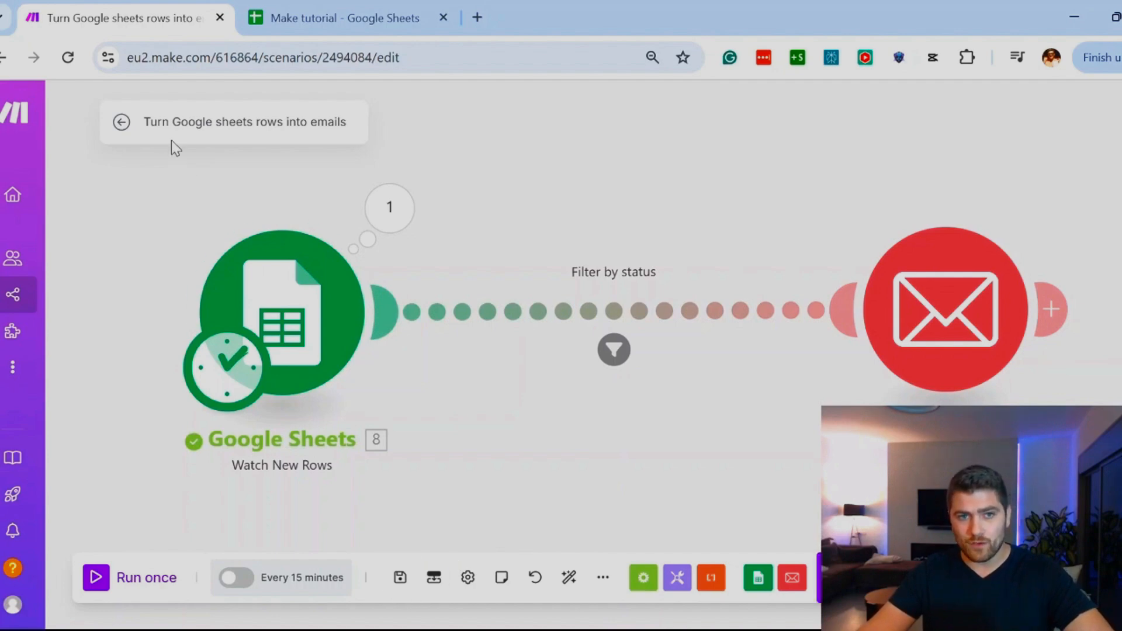
left_click(120, 122)
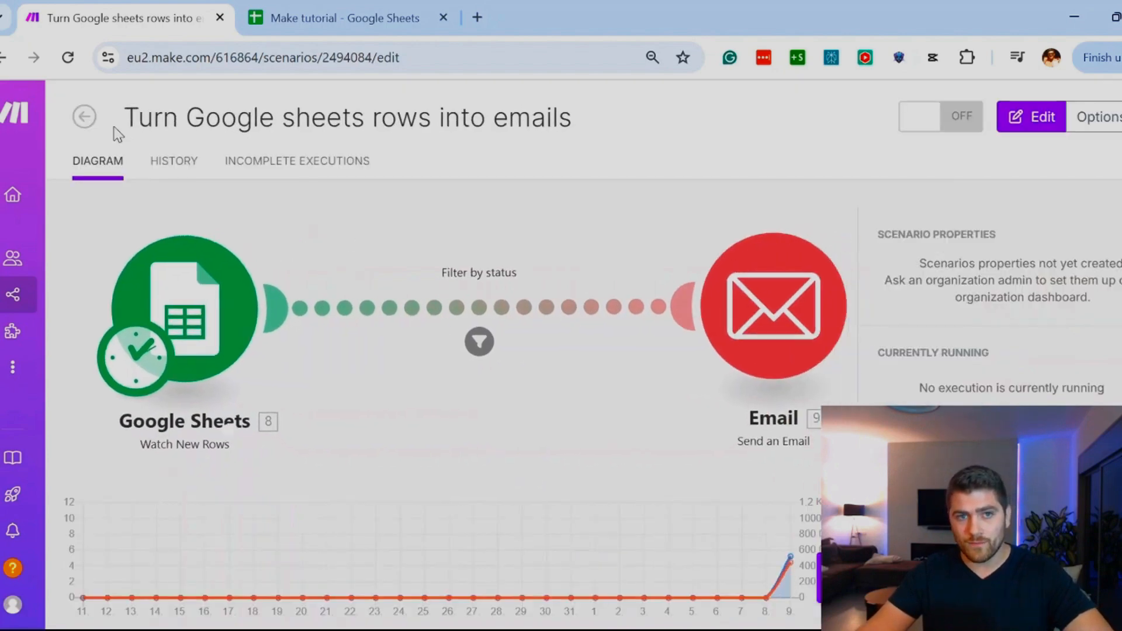
left_click(175, 163)
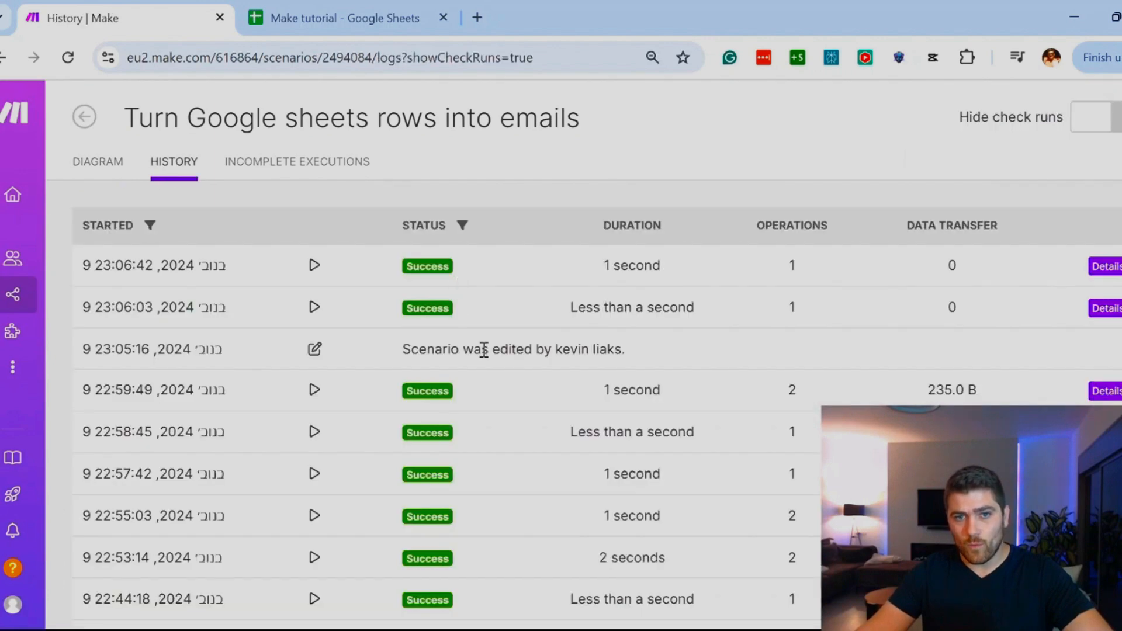
left_click(1108, 270)
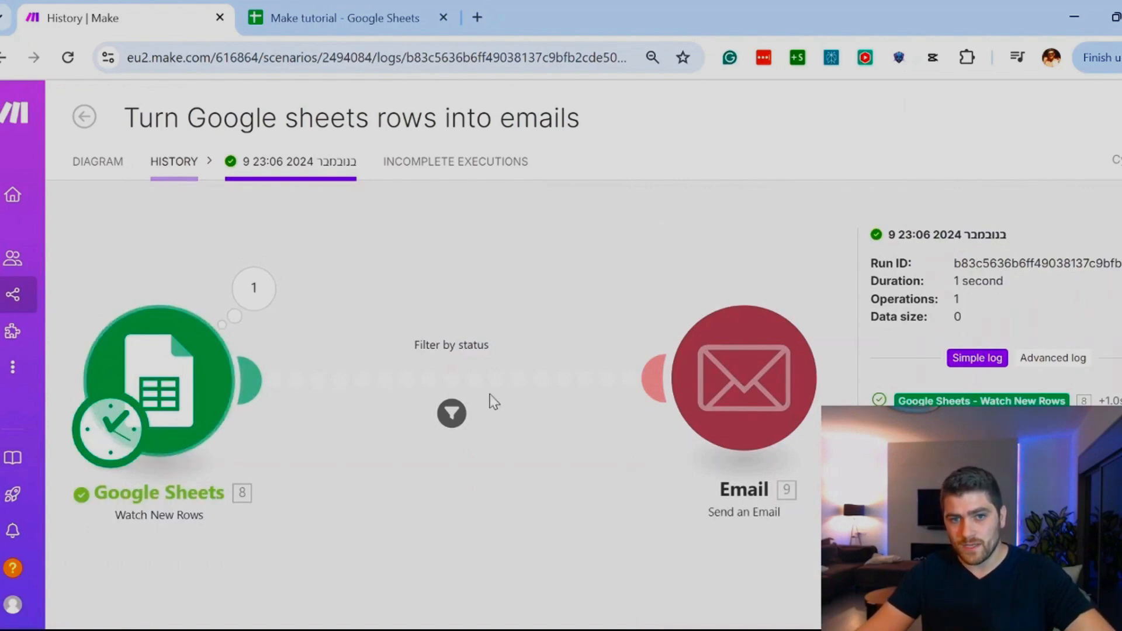
mouse_move(93, 176)
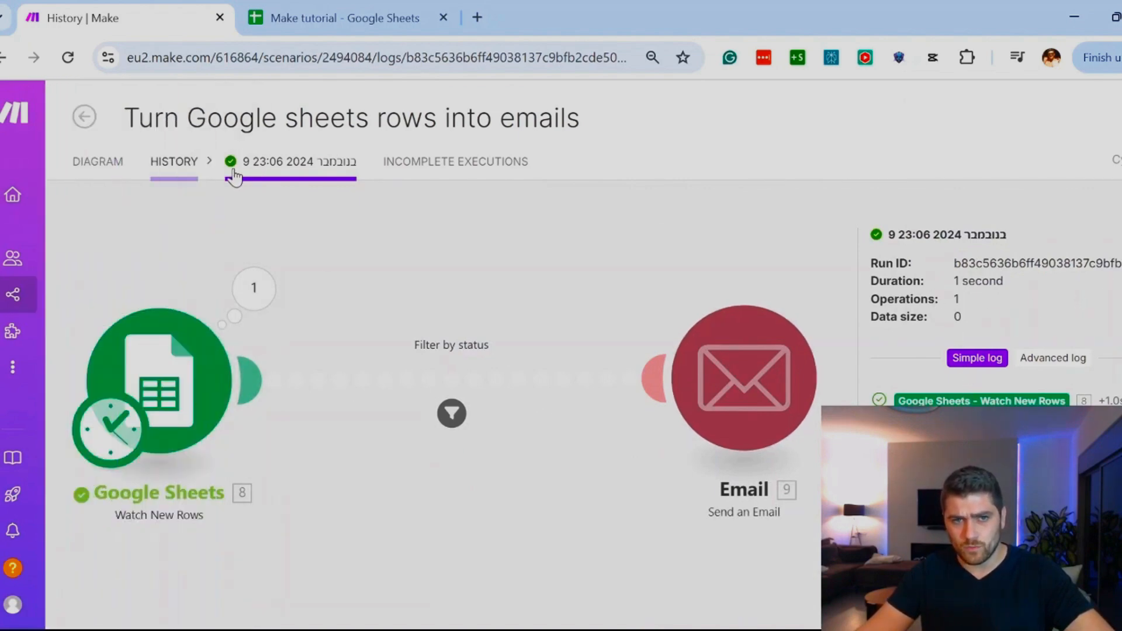
left_click(175, 167)
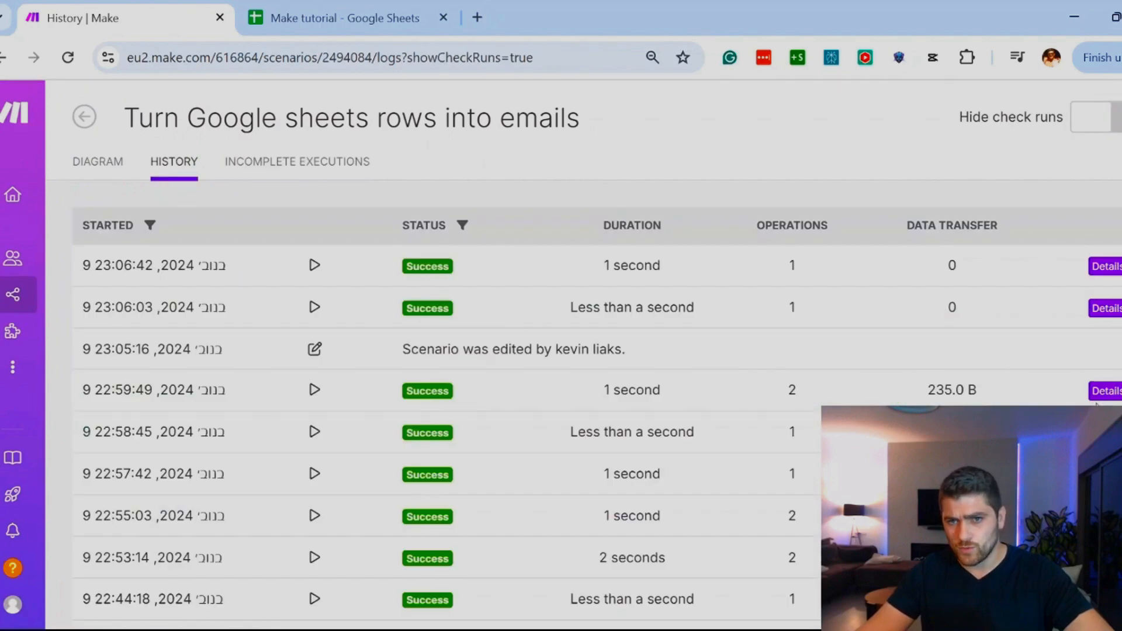
Step: Open the details of the 22:59:49 run and review the row data output by its Google Sheets module
left_click(1112, 392)
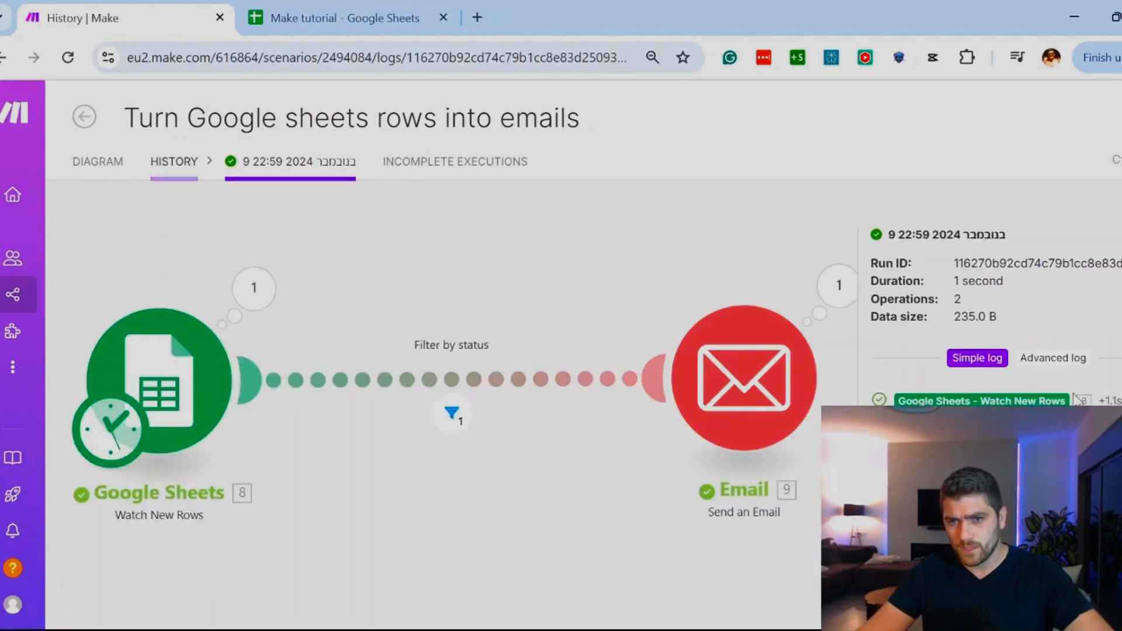
left_click(254, 288)
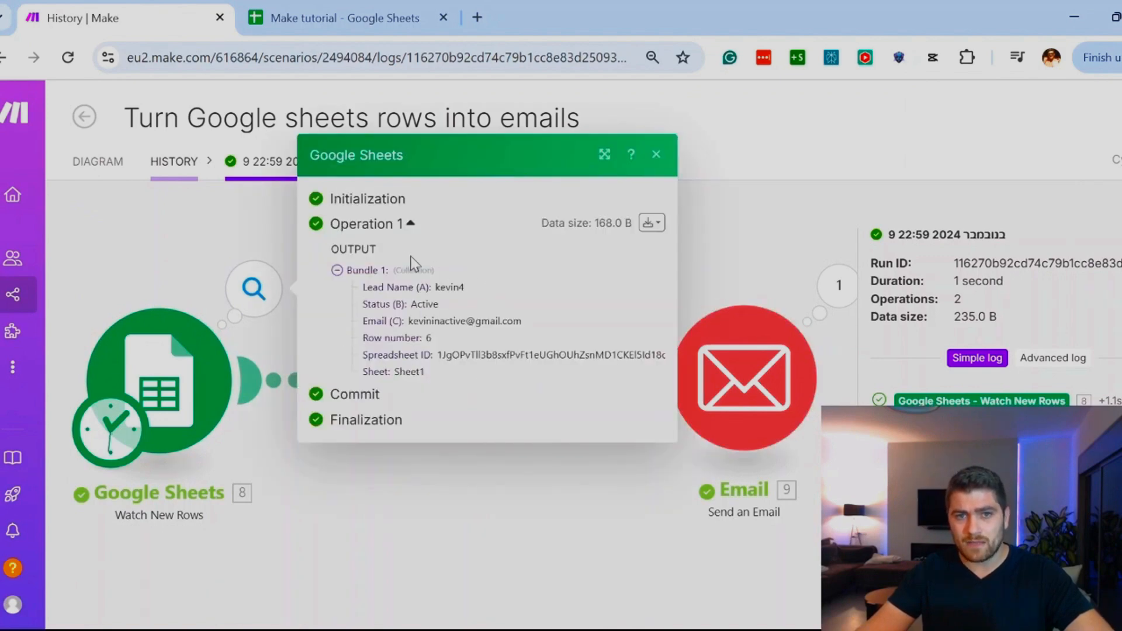
left_click_drag(381, 270, 493, 355)
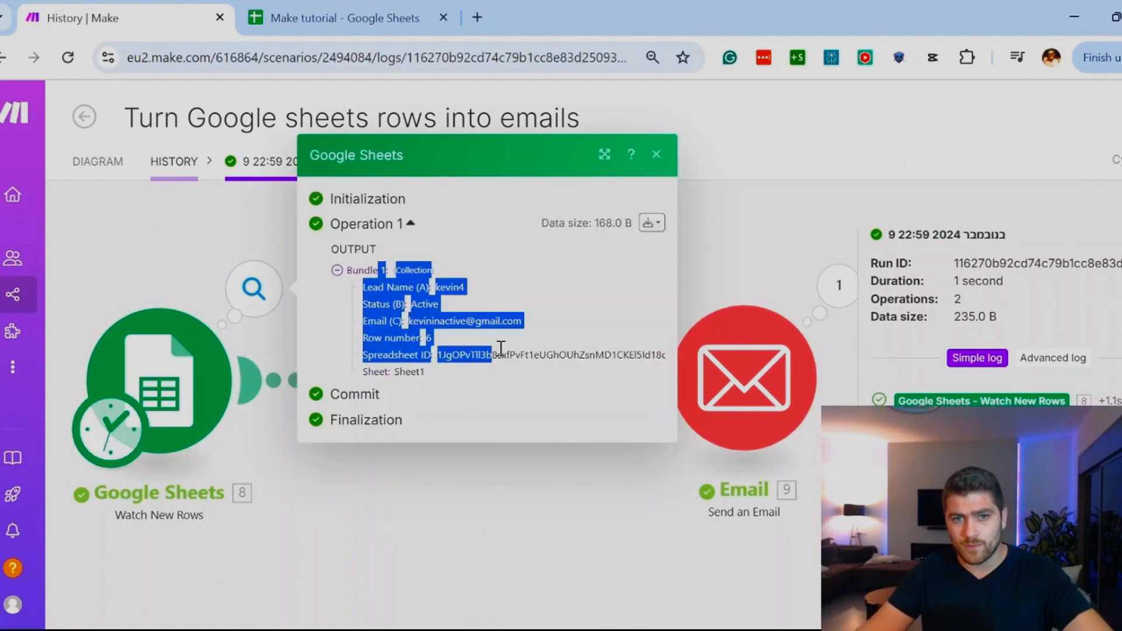
left_click(794, 153)
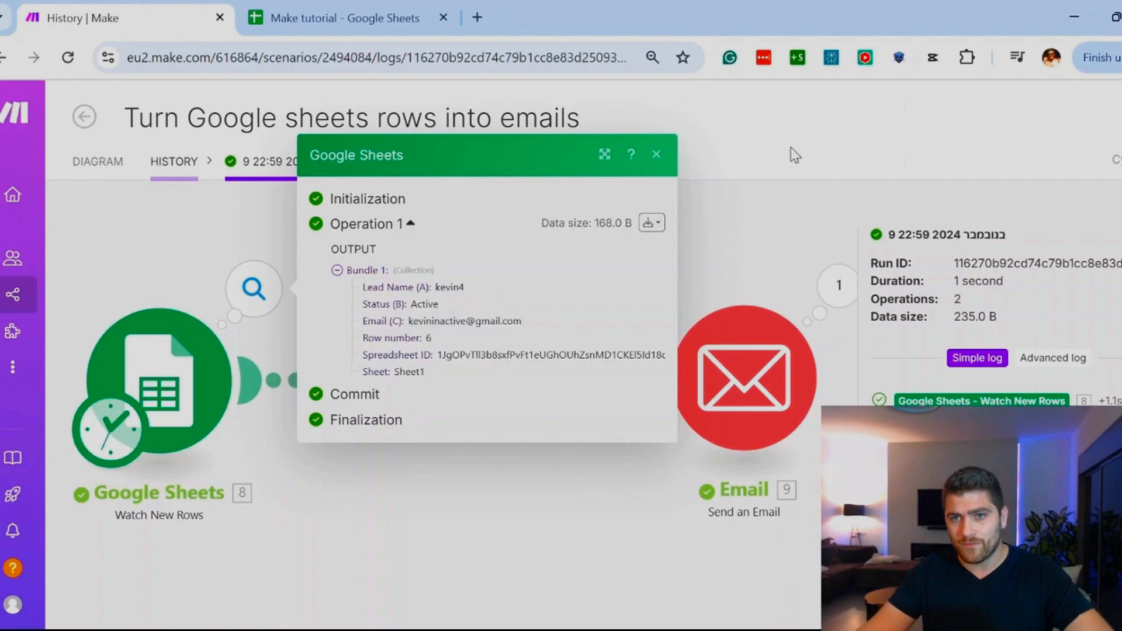
Step: Switch the run's log to the Advanced log and read through its execution entries
left_click(1058, 362)
scroll(1087, 368, "down", 5)
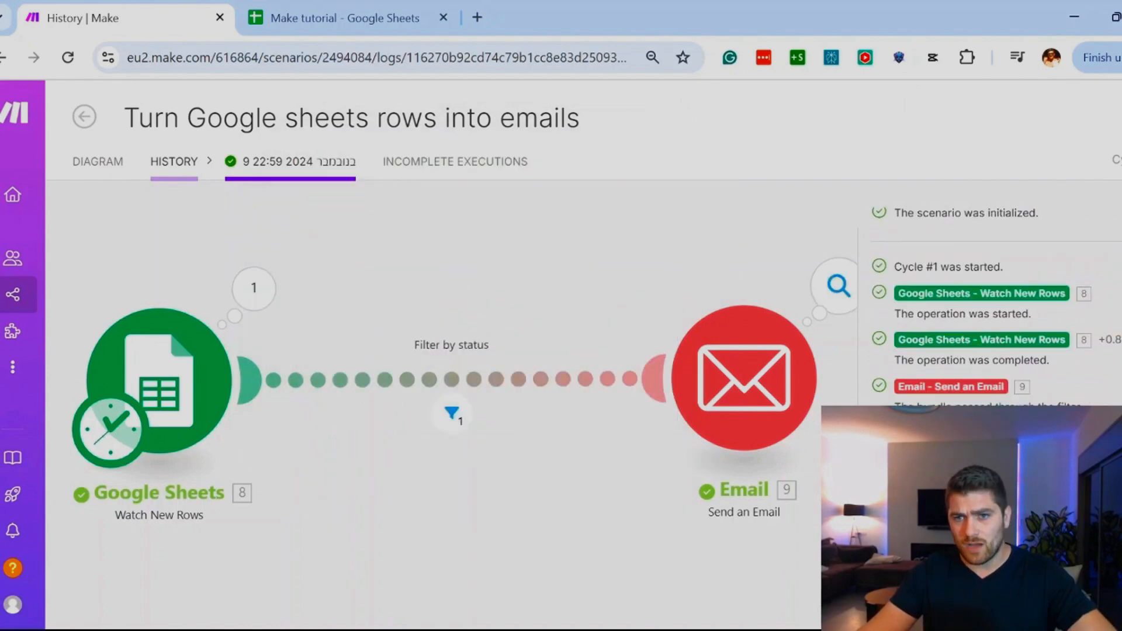
scroll(1052, 362, "up", 6)
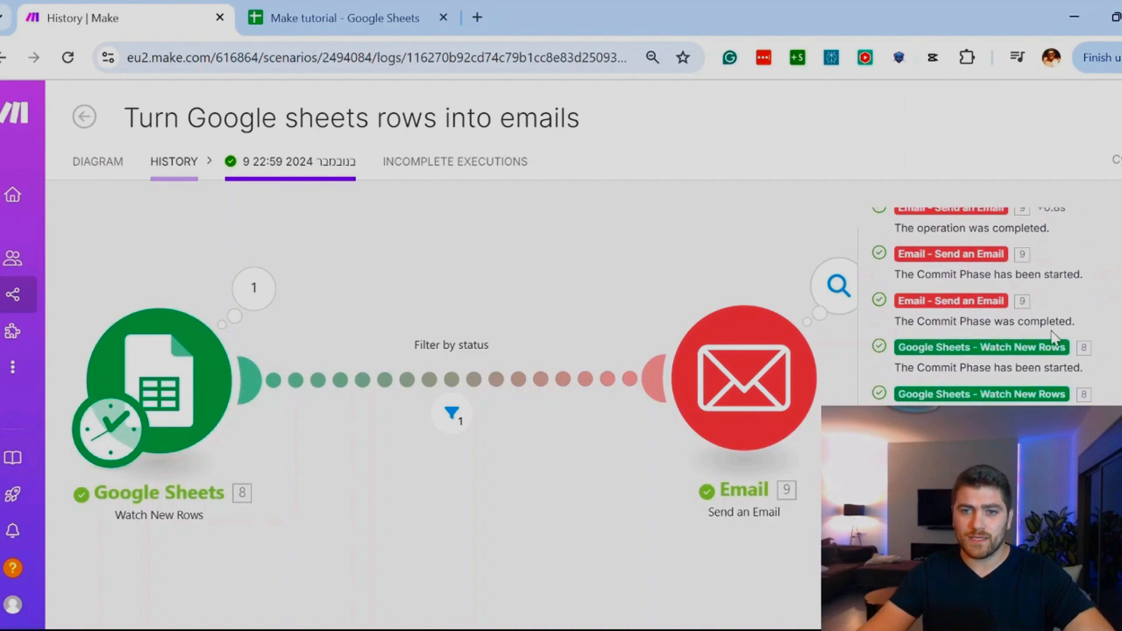
Step: Leave the run details and reopen the Turn Google sheets rows into emails scenario for editing
left_click(85, 116)
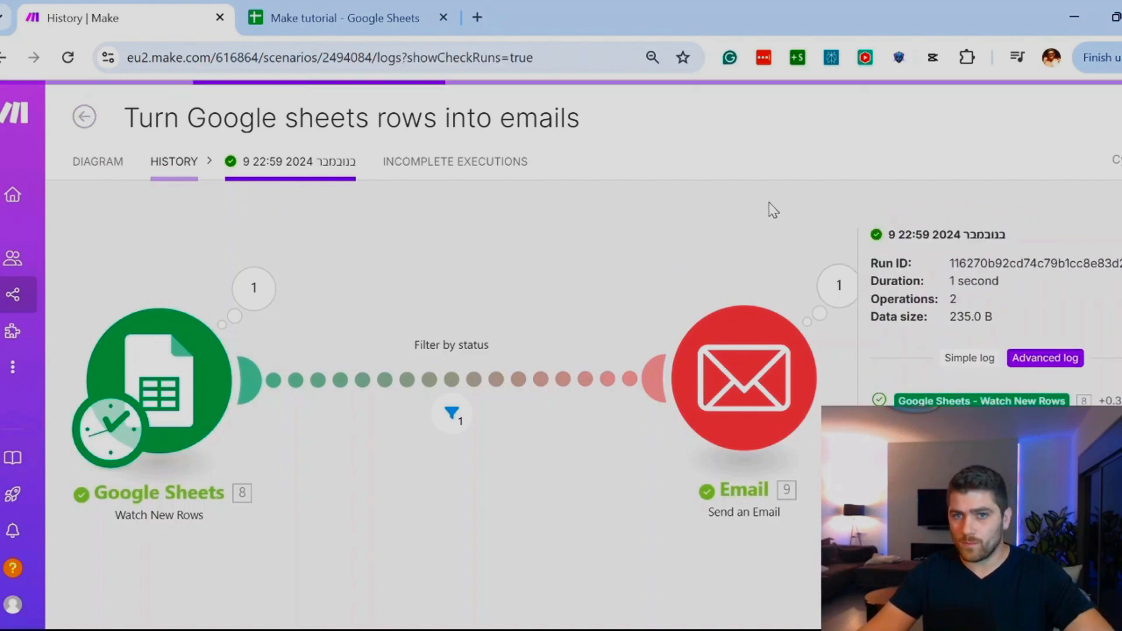
left_click(1039, 127)
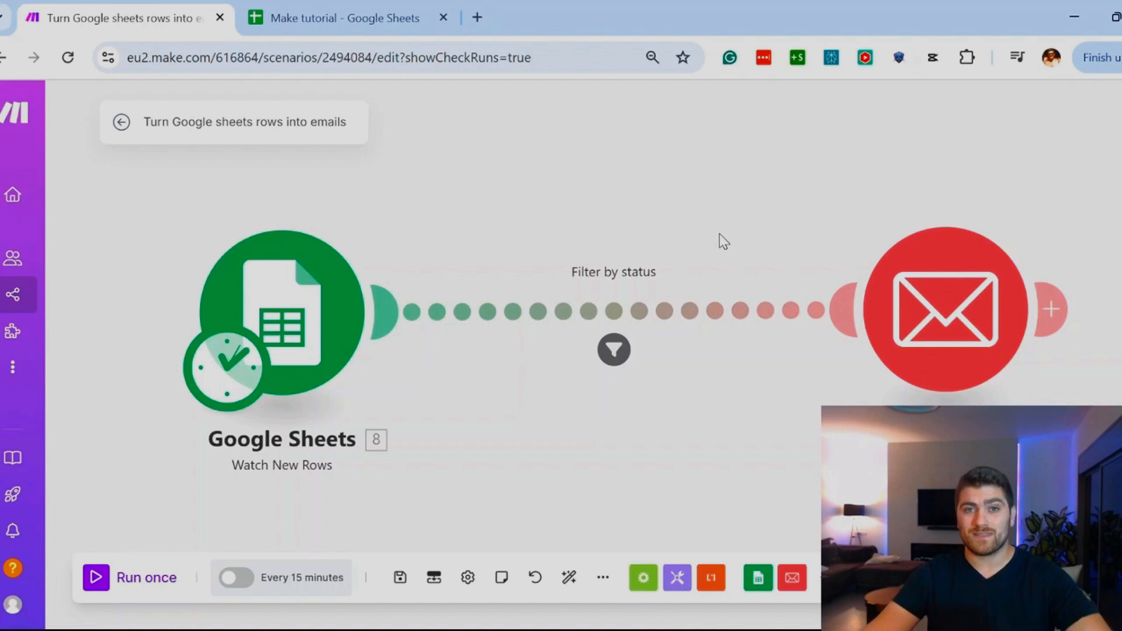
left_click(1047, 223)
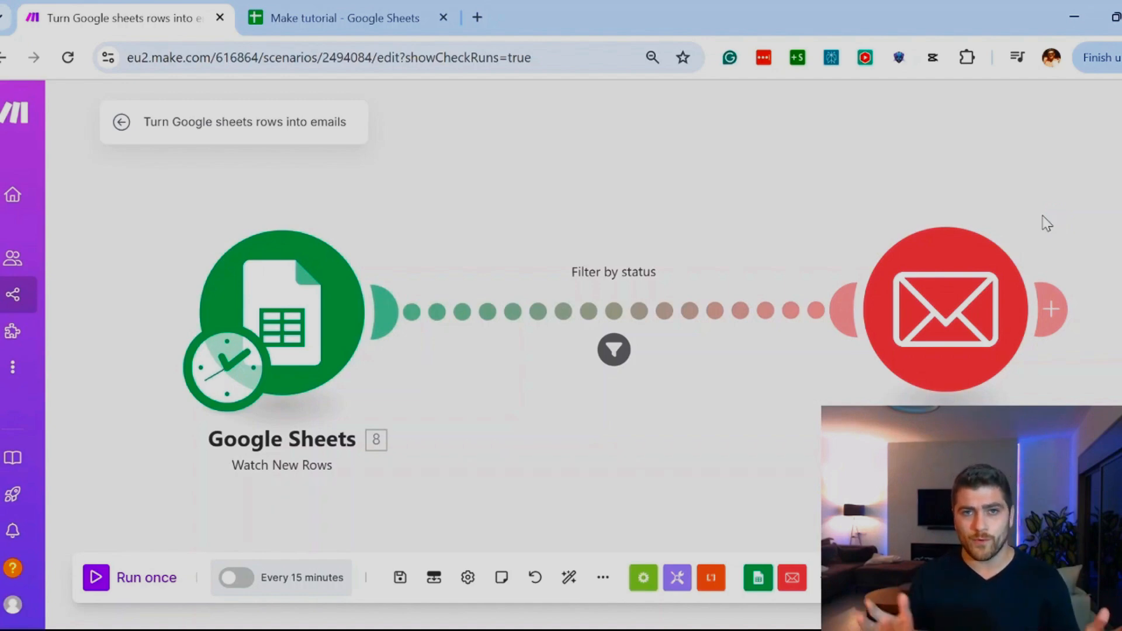
left_click(95, 576)
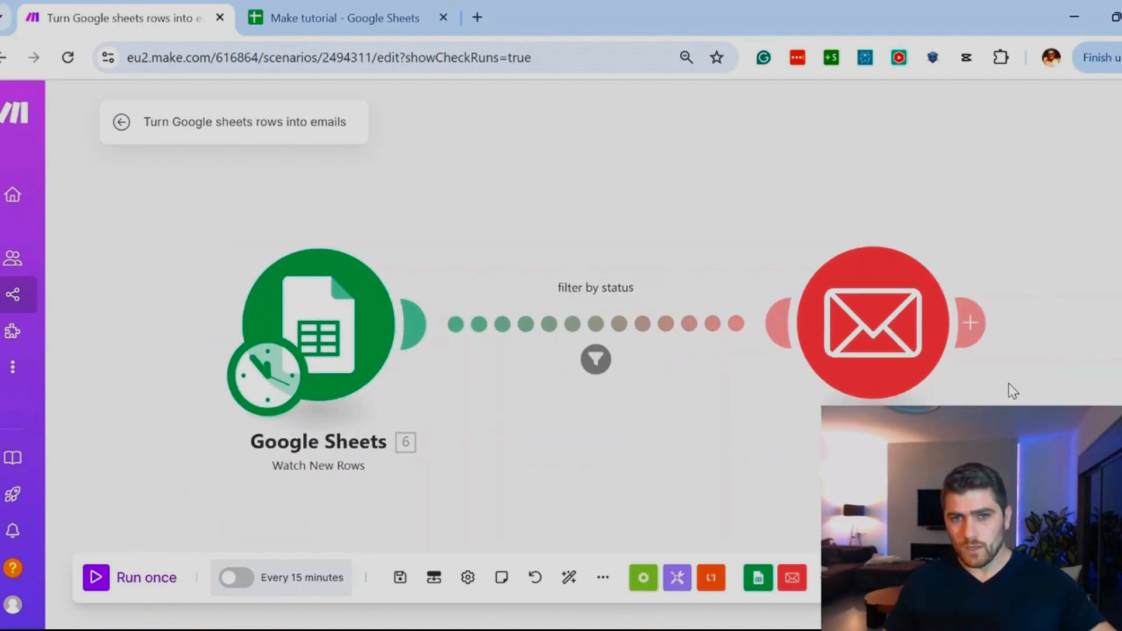
Step: Open the Email module's settings and insert an ifempty function below "new lead:" in the content
left_click(837, 318)
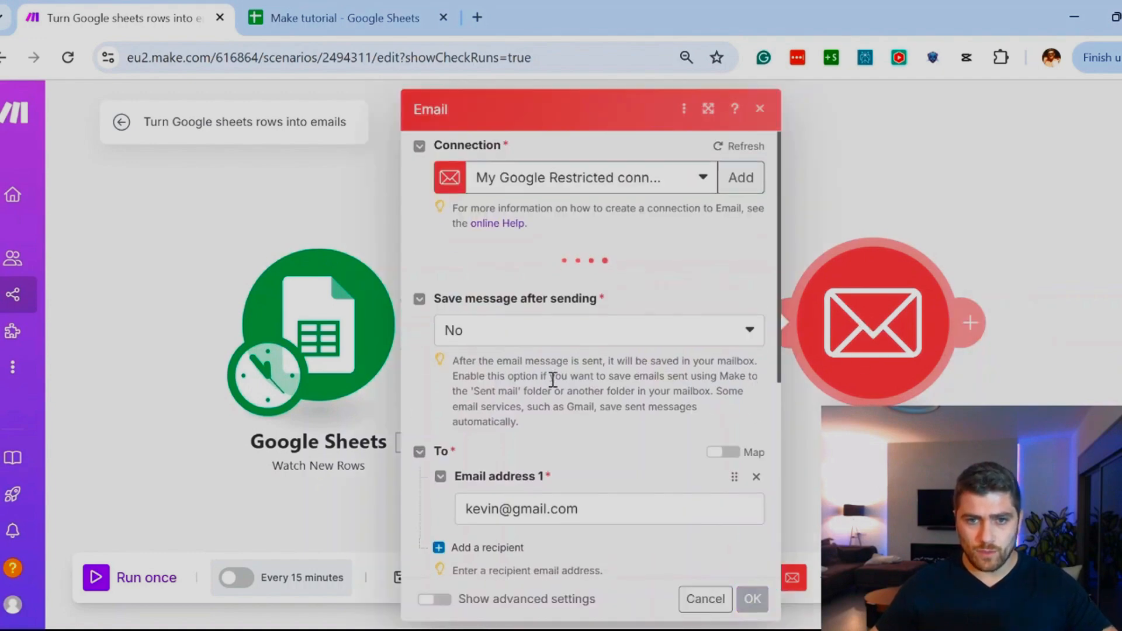
scroll(553, 380, "down", 5)
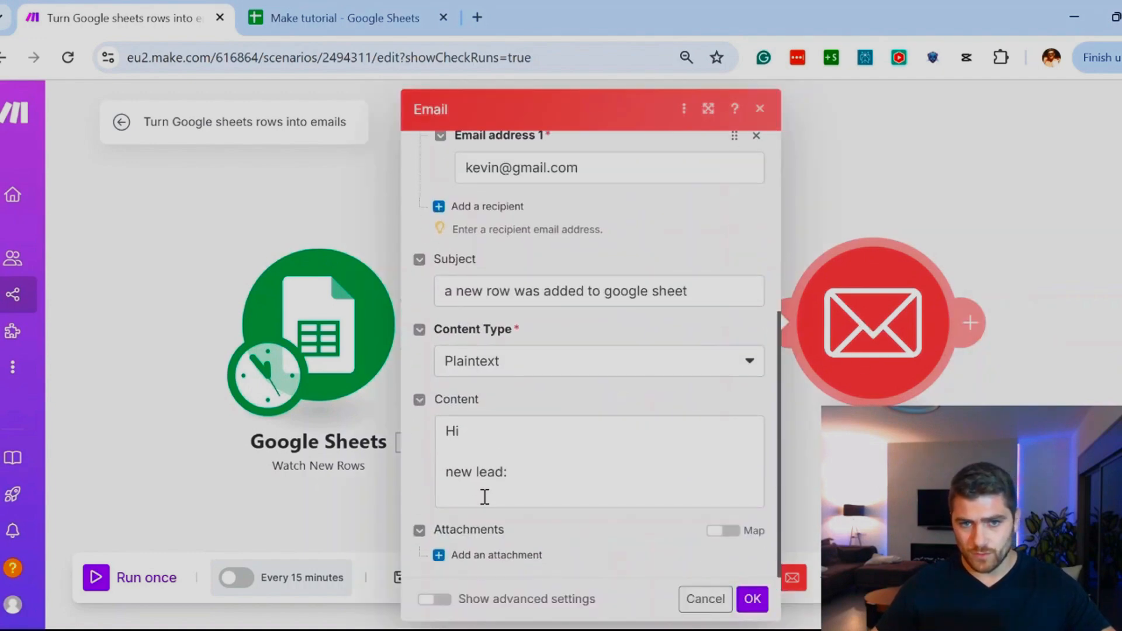
left_click(485, 497)
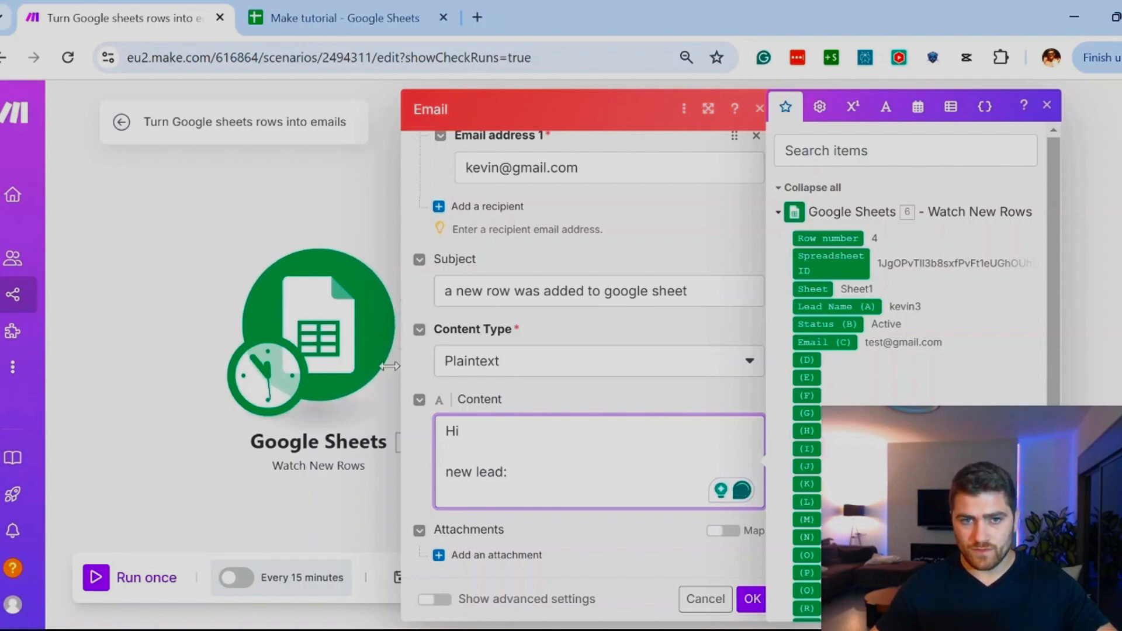
left_click(821, 110)
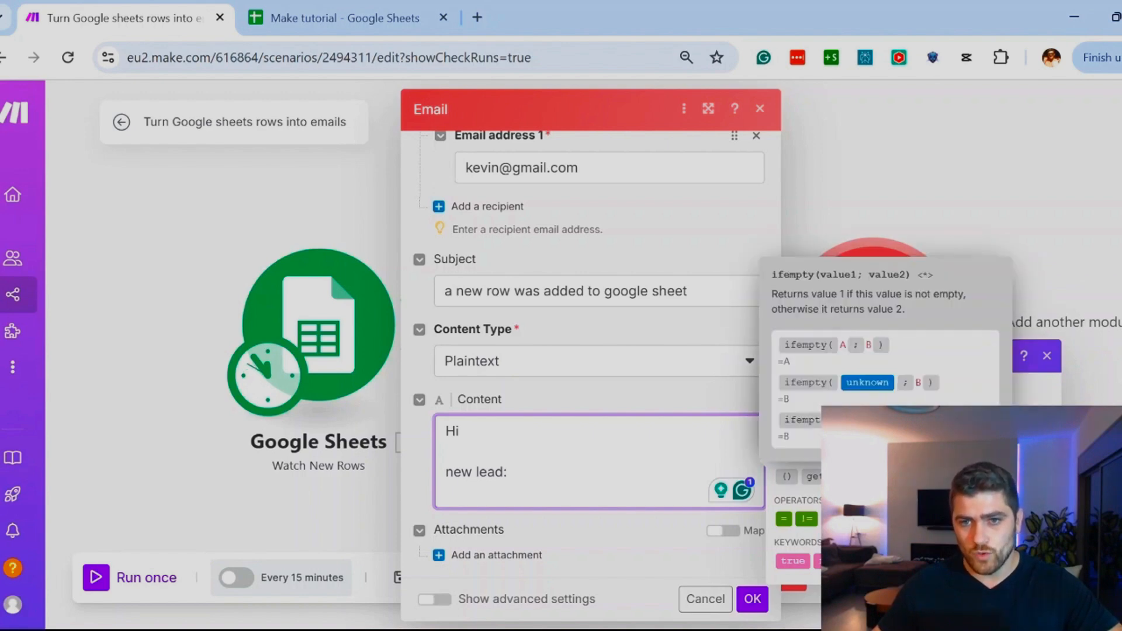
left_click(886, 476)
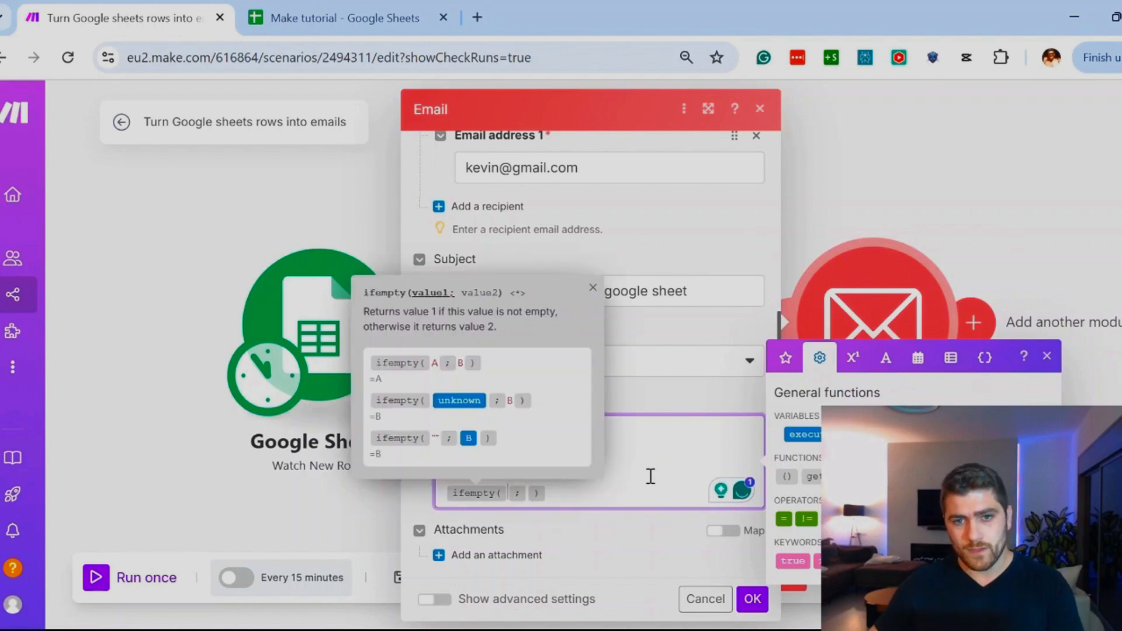
Step: Set the ifempty function to Lead Name (A) with N/A as its fallback value and confirm the email settings
left_click(785, 357)
left_click(836, 306)
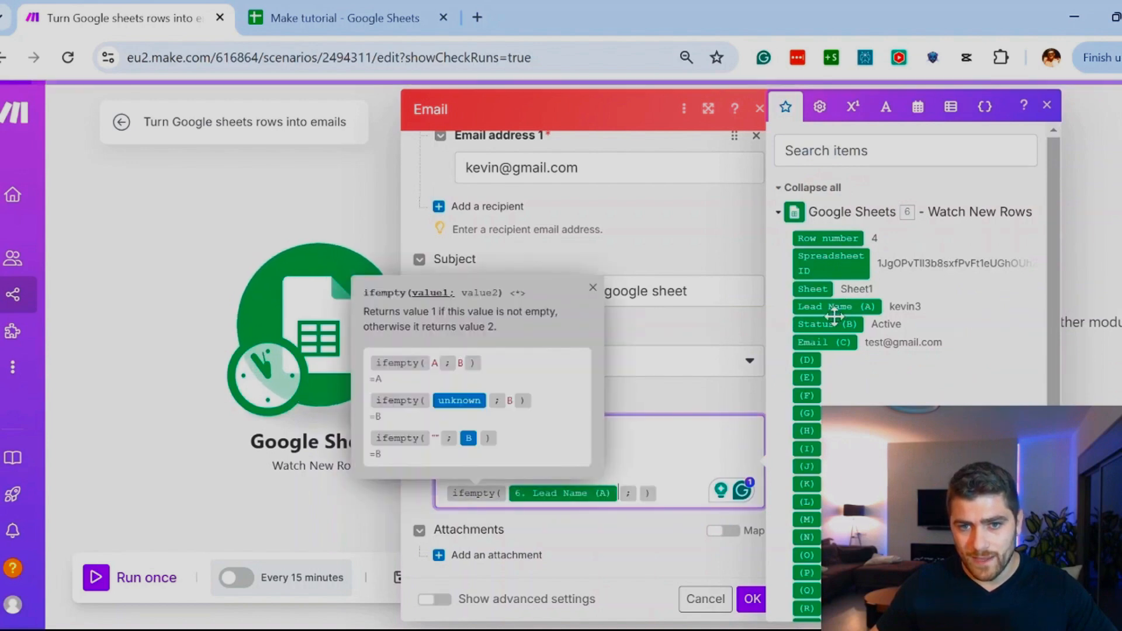
key("Right")
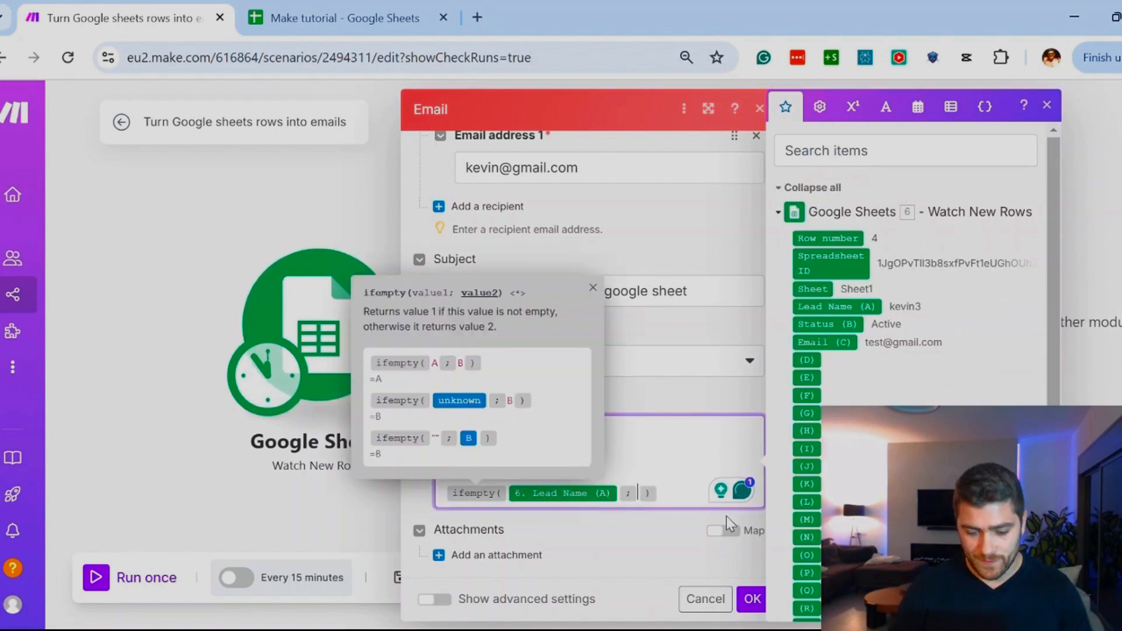
type("N/A")
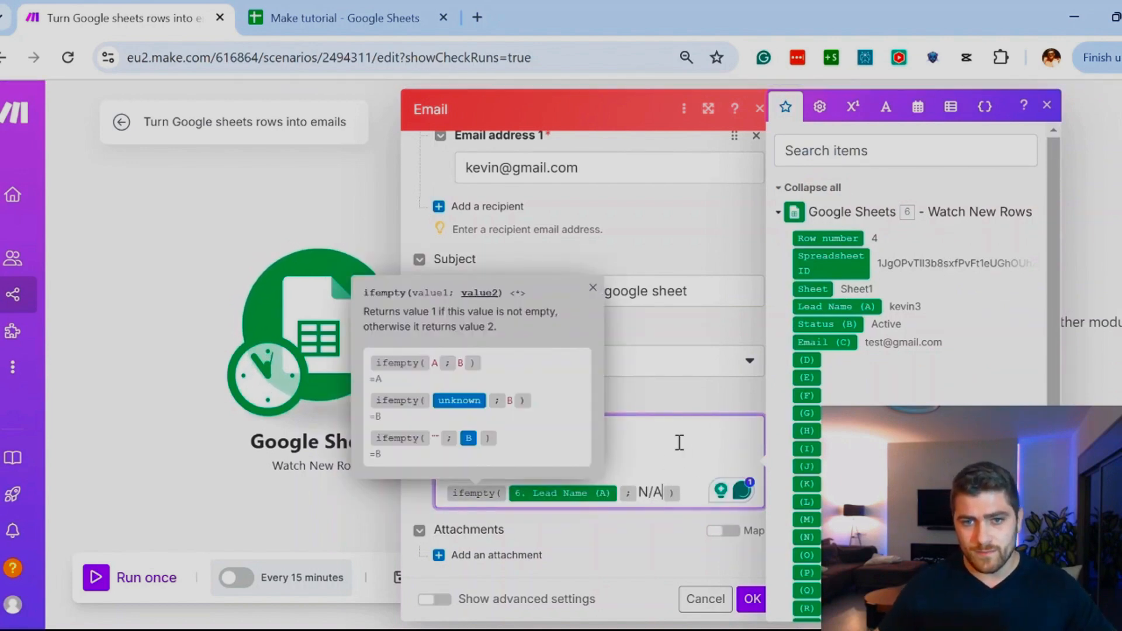
left_click(679, 442)
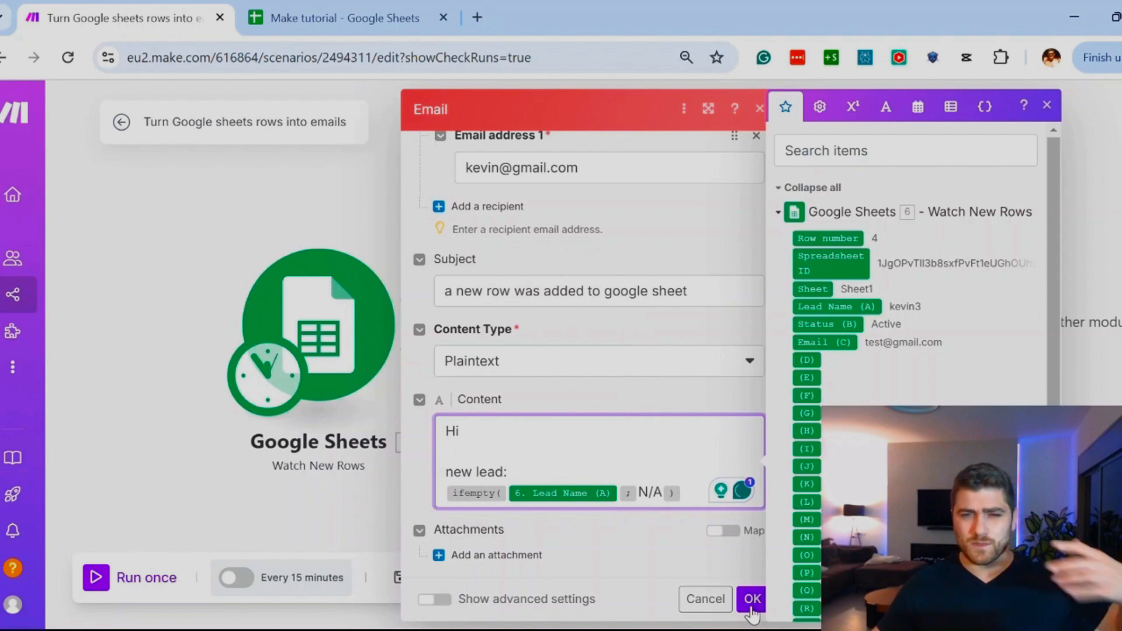
left_click(751, 602)
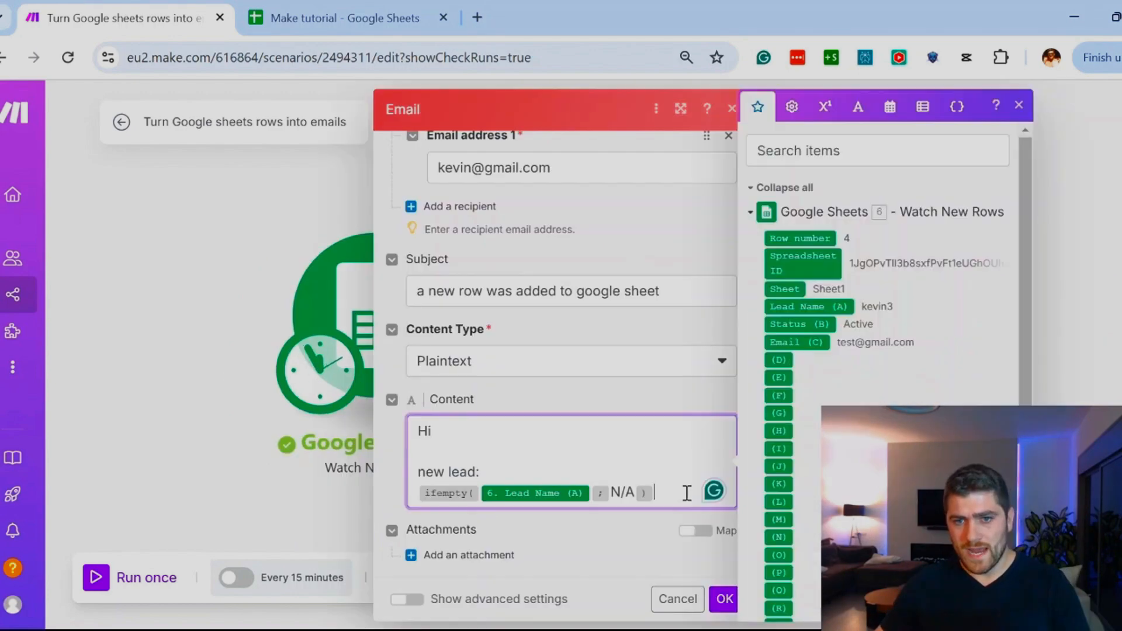
Step: Replace the ifempty expression in the email content with an if function
left_click_drag(680, 492, 401, 493)
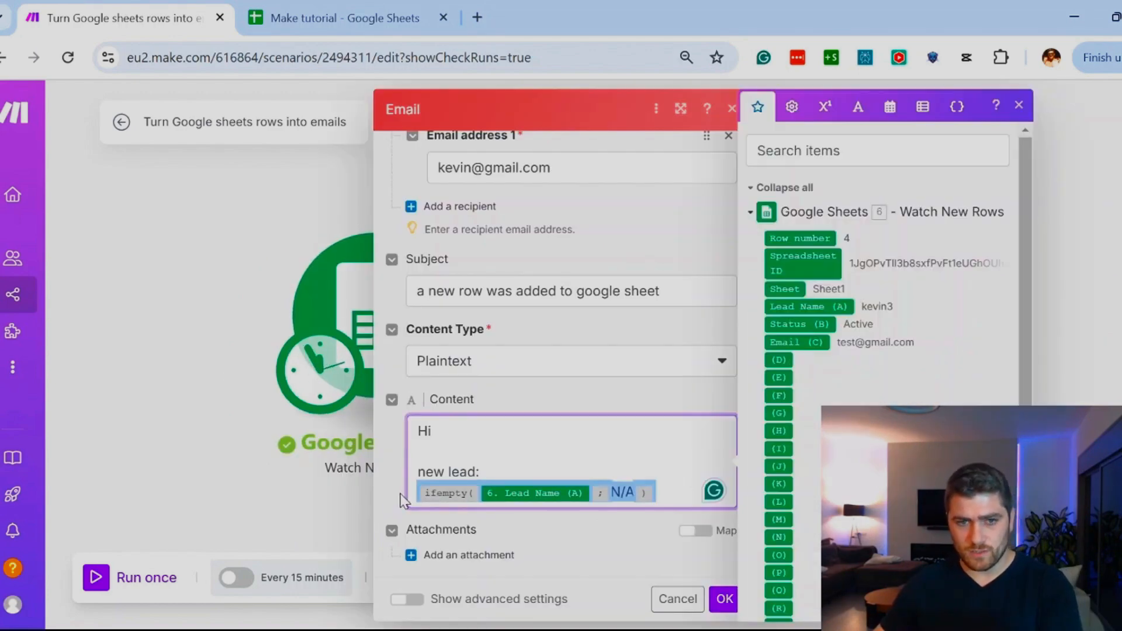
key("BackSpace")
left_click(791, 106)
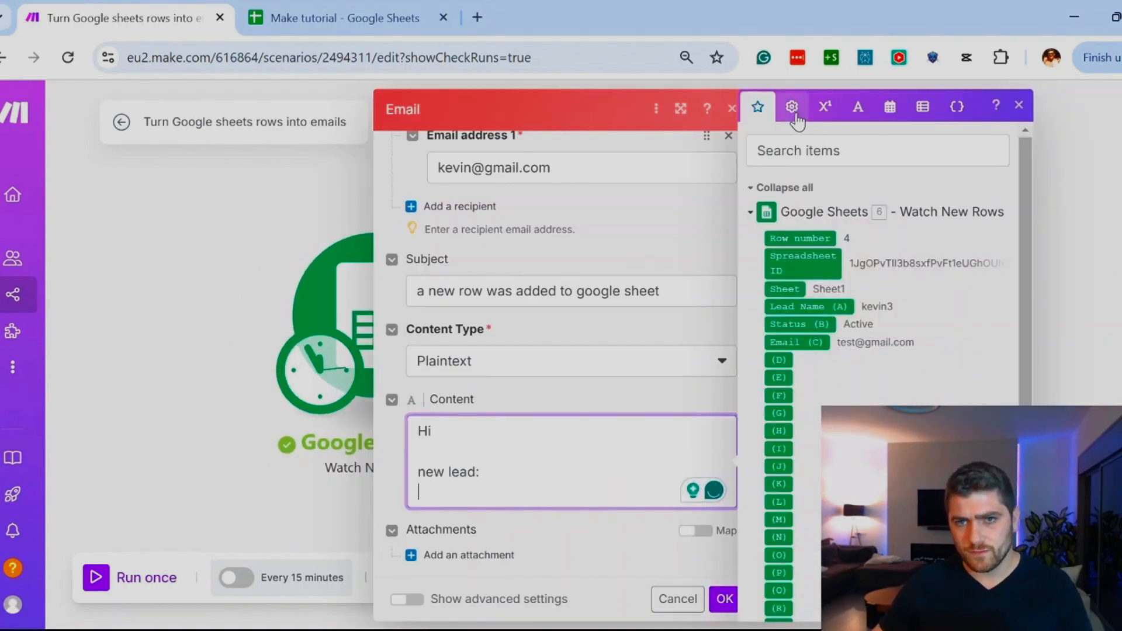
left_click(814, 475)
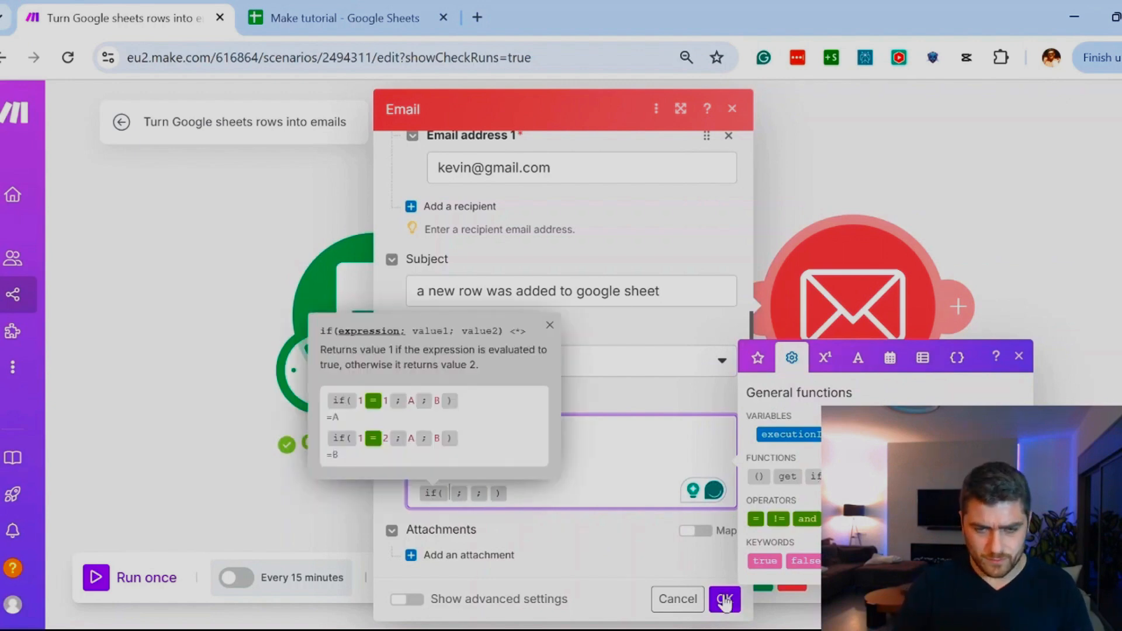
Step: Set the if function's condition in the email content to Status (B) = Active
left_click(758, 358)
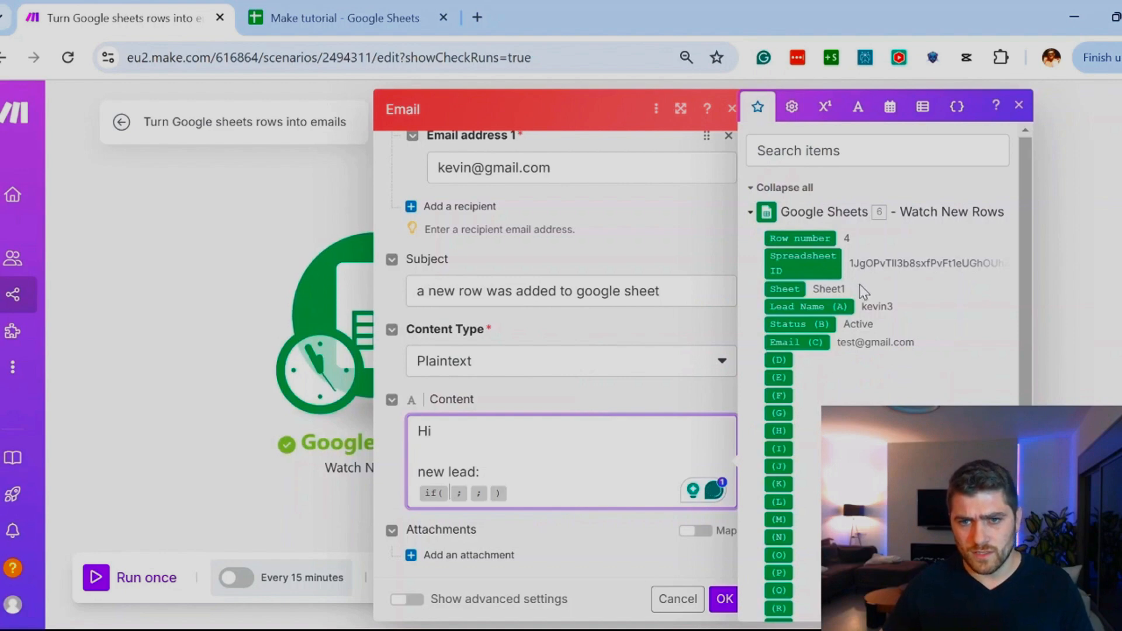
left_click(788, 323)
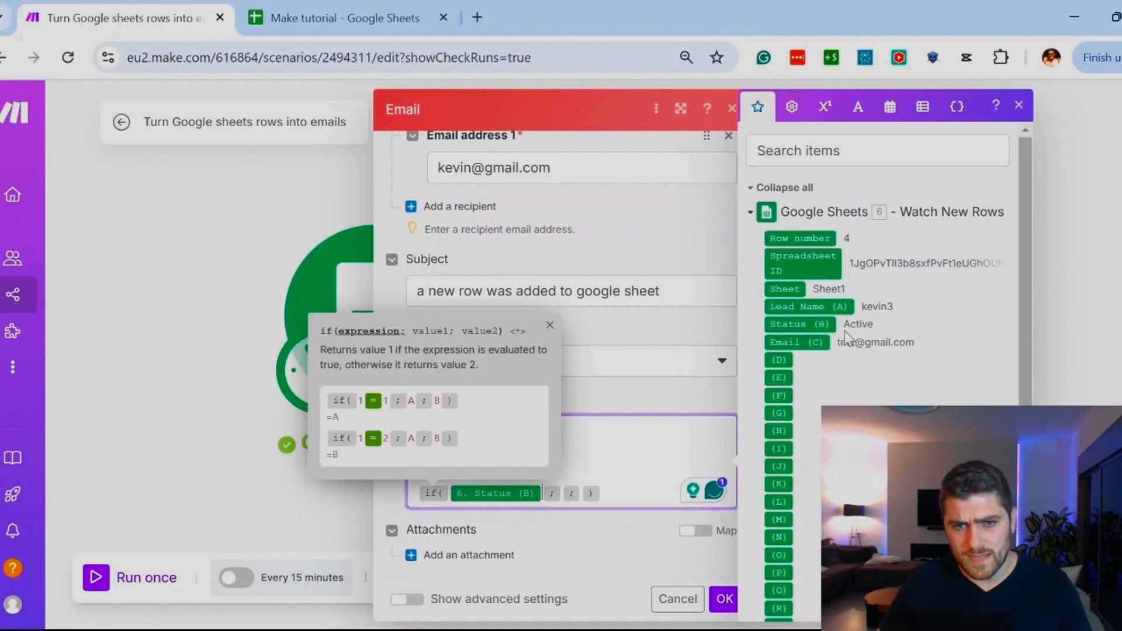
left_click(791, 117)
left_click(756, 518)
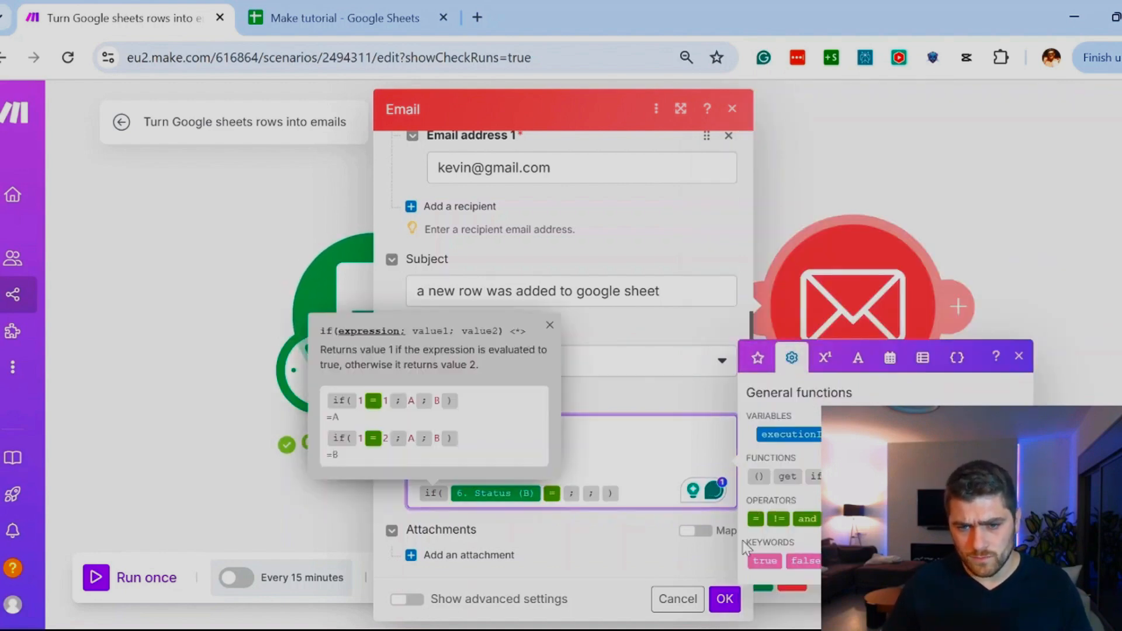
type("Active ; ")
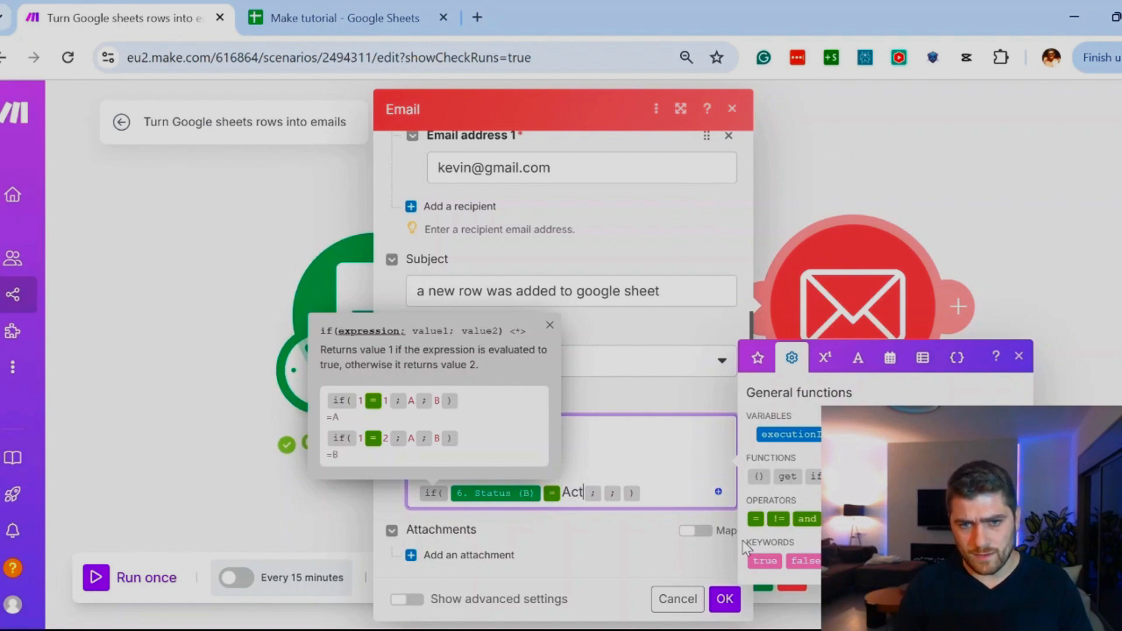
type("True")
Step: Set the if function's first value to True and its second value to False
key("Right")
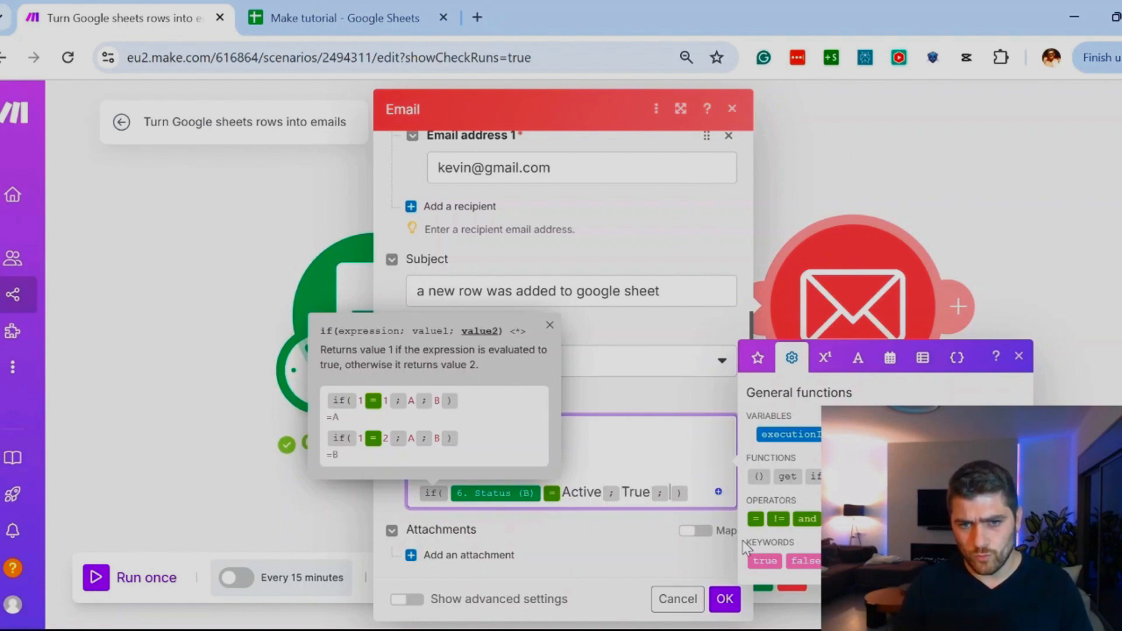
type("Else")
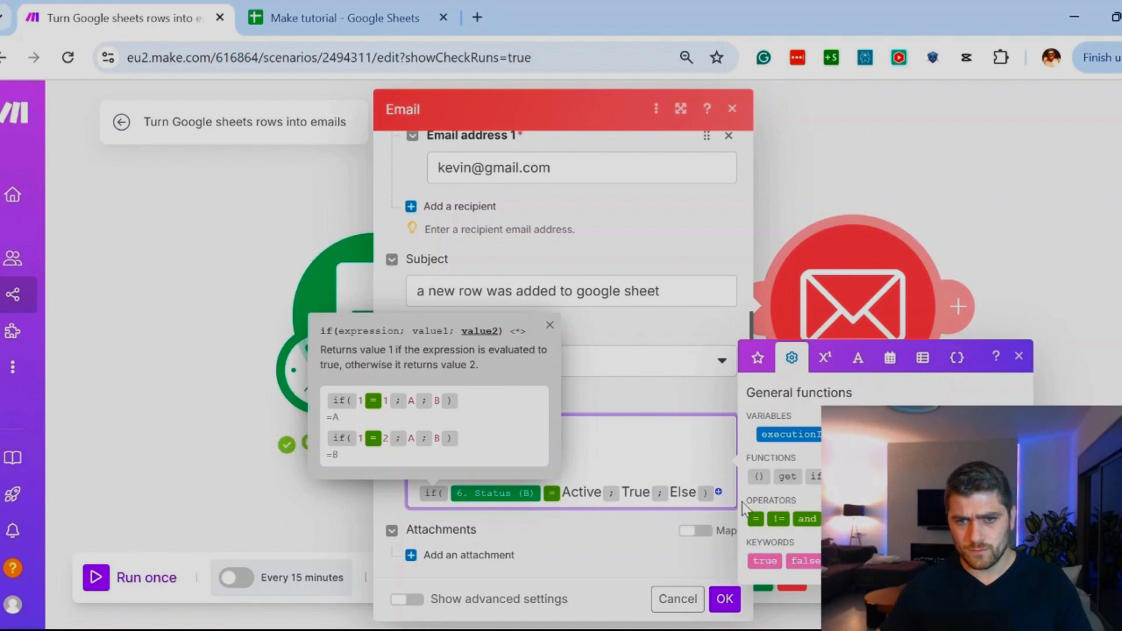
key("BackSpace")
key("BackSpace")
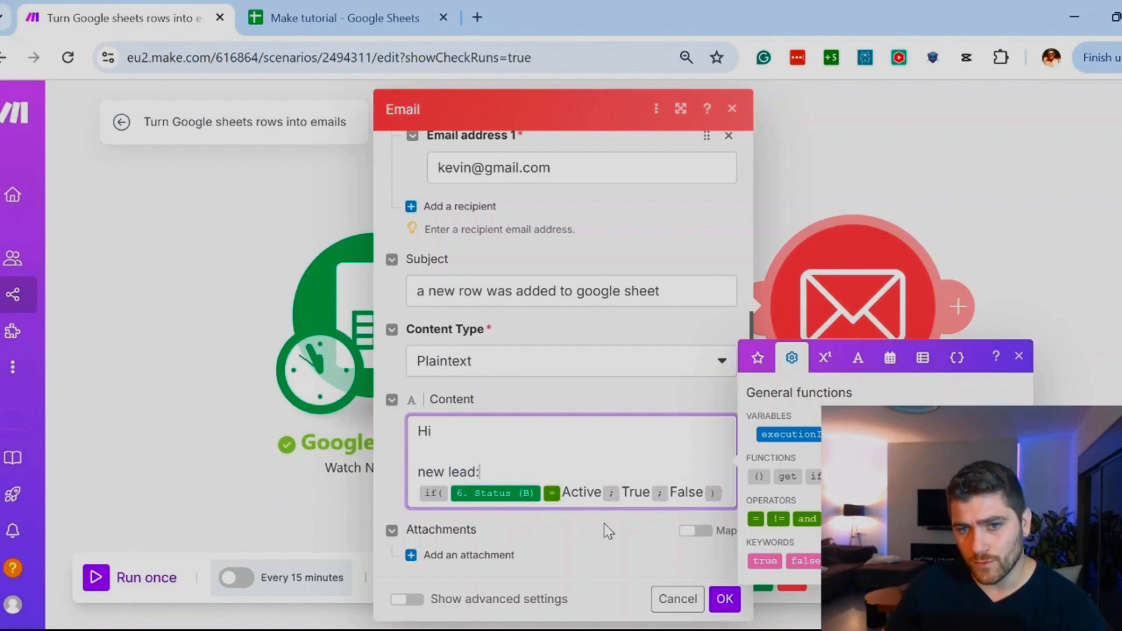
Step: Delete the "new lead:" line and the if expression from the email content, keeping the greeting Hi
left_click(830, 366)
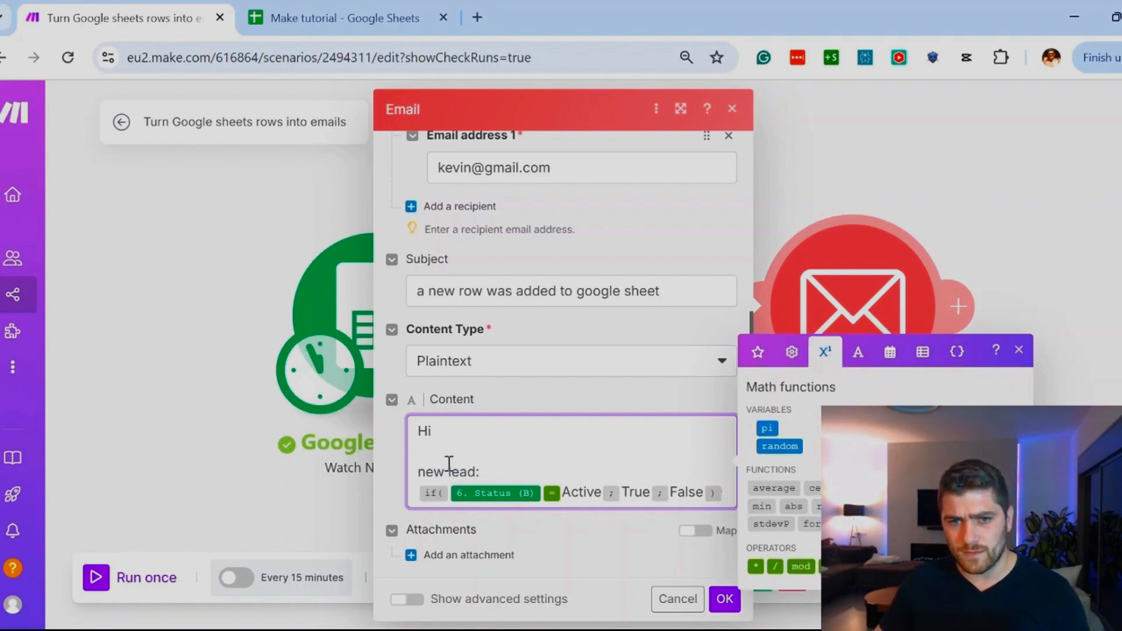
left_click_drag(418, 470, 727, 517)
key("BackSpace")
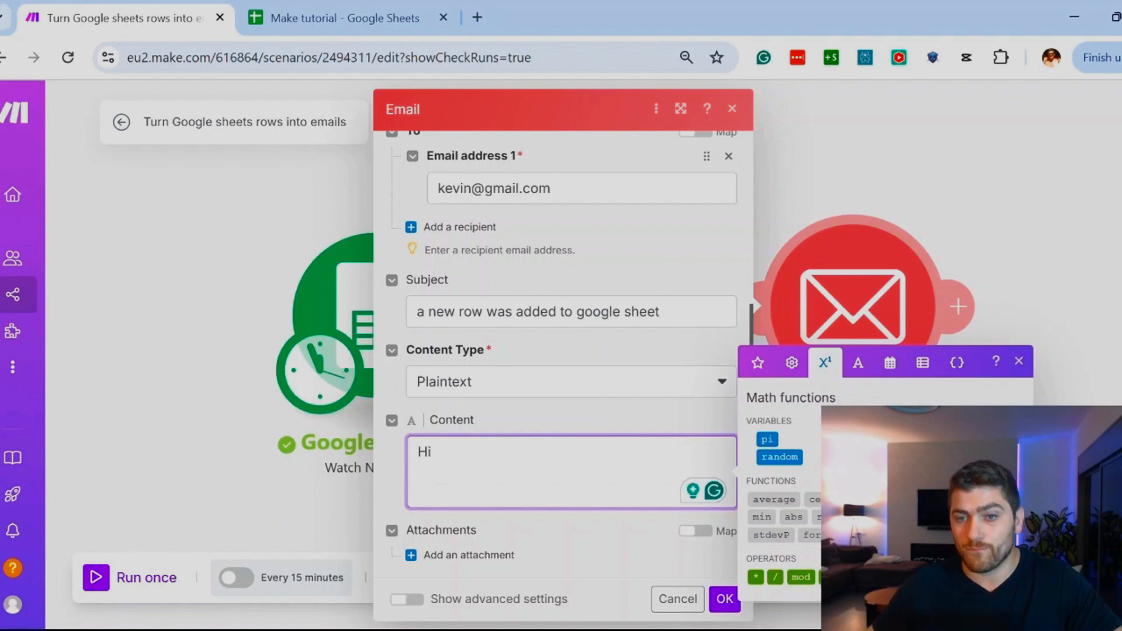
Step: Insert the now date variable below the greeting Hi in the email content
left_click(862, 366)
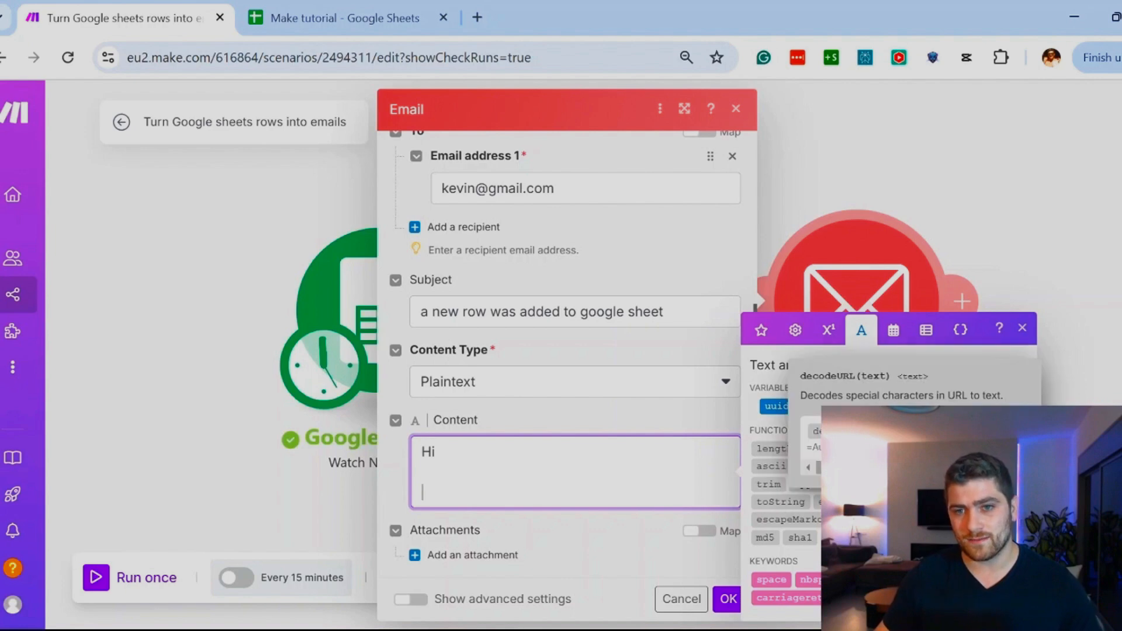
left_click(894, 331)
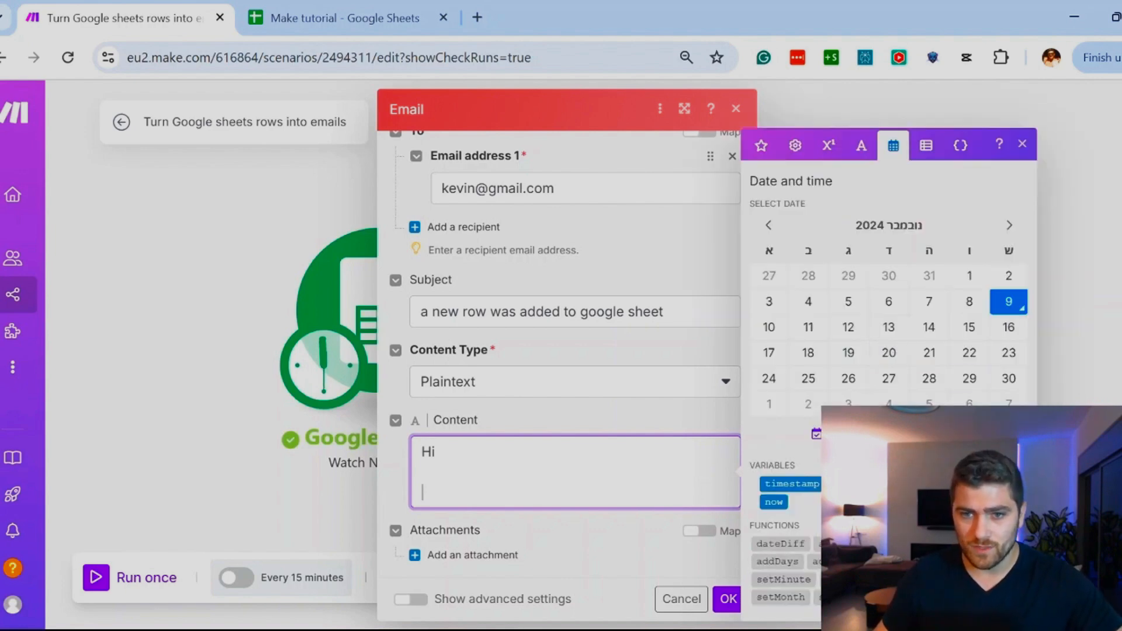
left_click(774, 502)
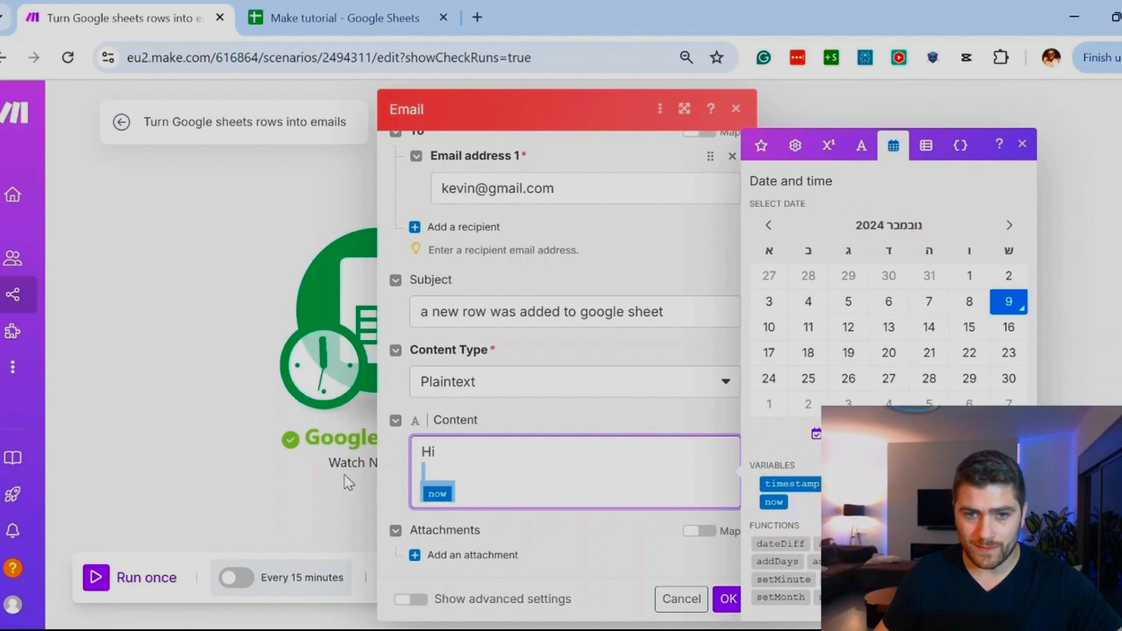
Step: Add the line "A new lead was added at:" above the now variable in the email content
left_click(440, 476)
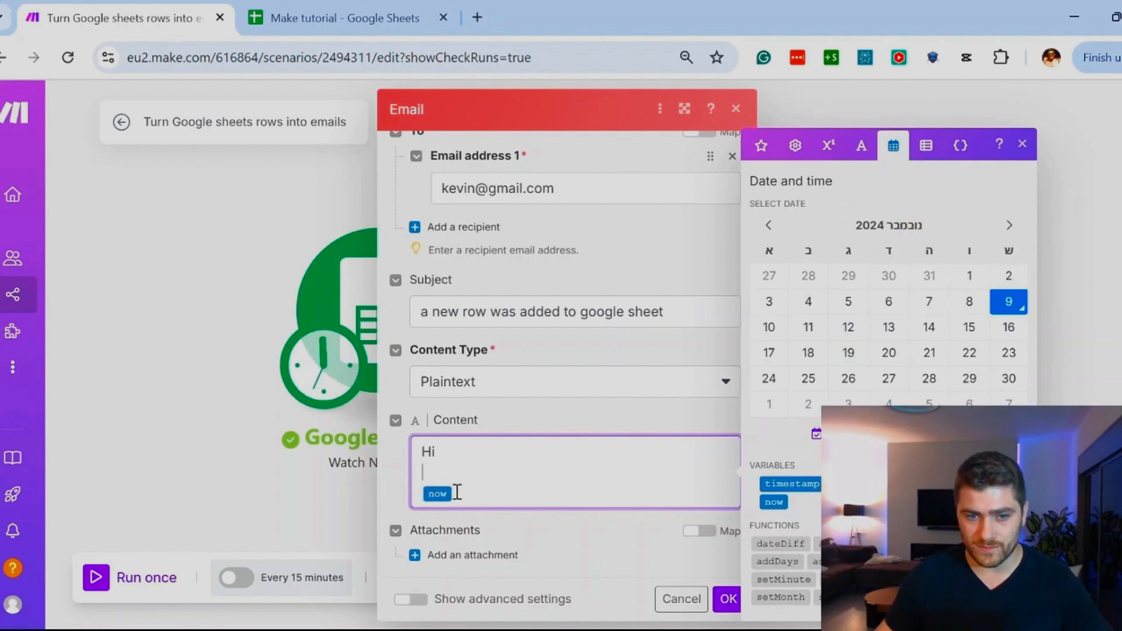
key("Return")
type("A new lead")
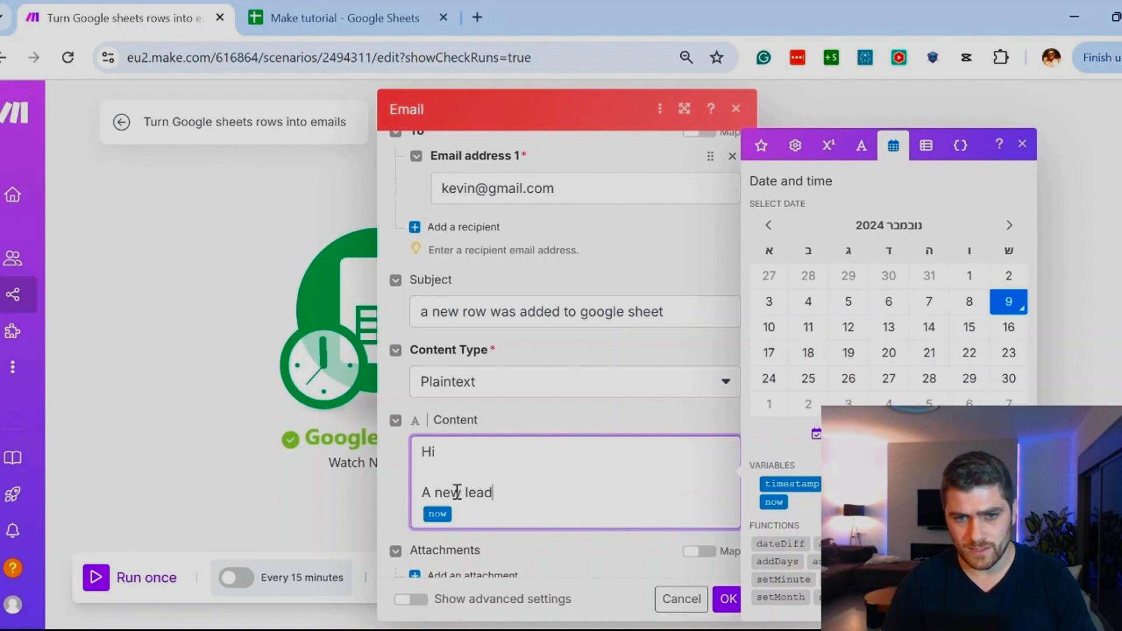
type(" was add")
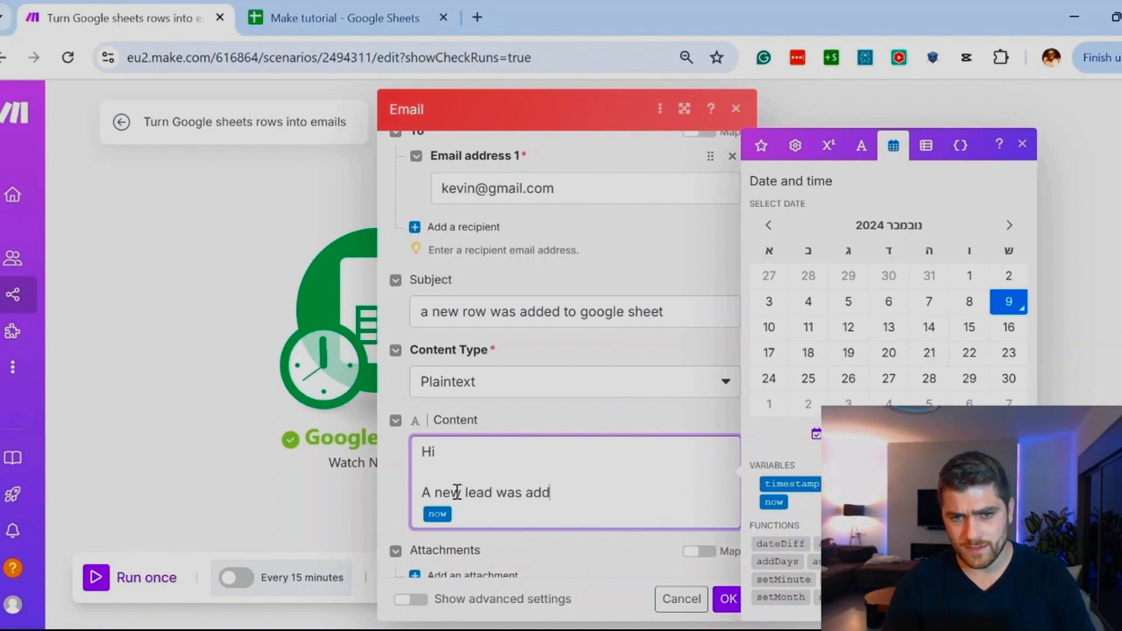
type("ed,")
key("Return")
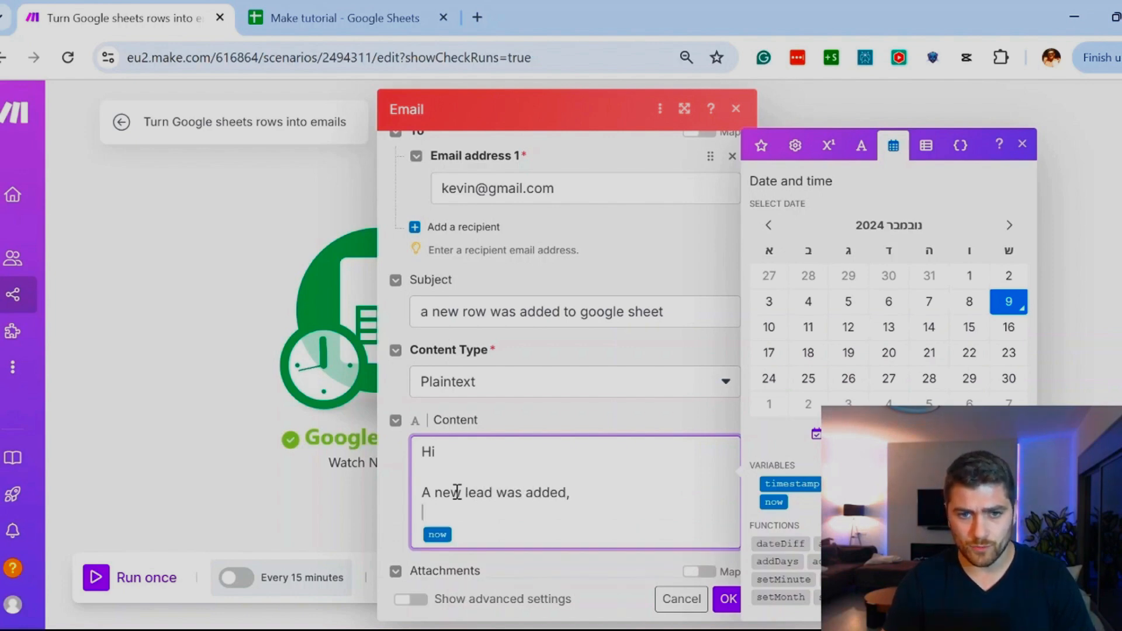
key("BackSpace")
key("BackSpace")
type("at:")
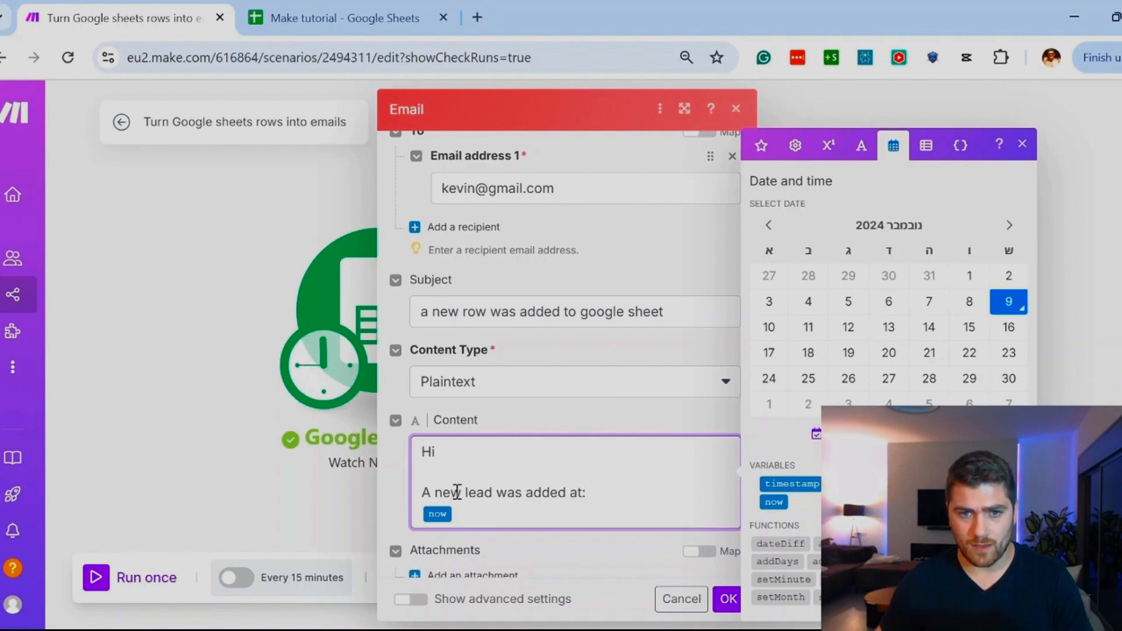
Step: Insert the timestamp variable after now in the email content
left_click(551, 518)
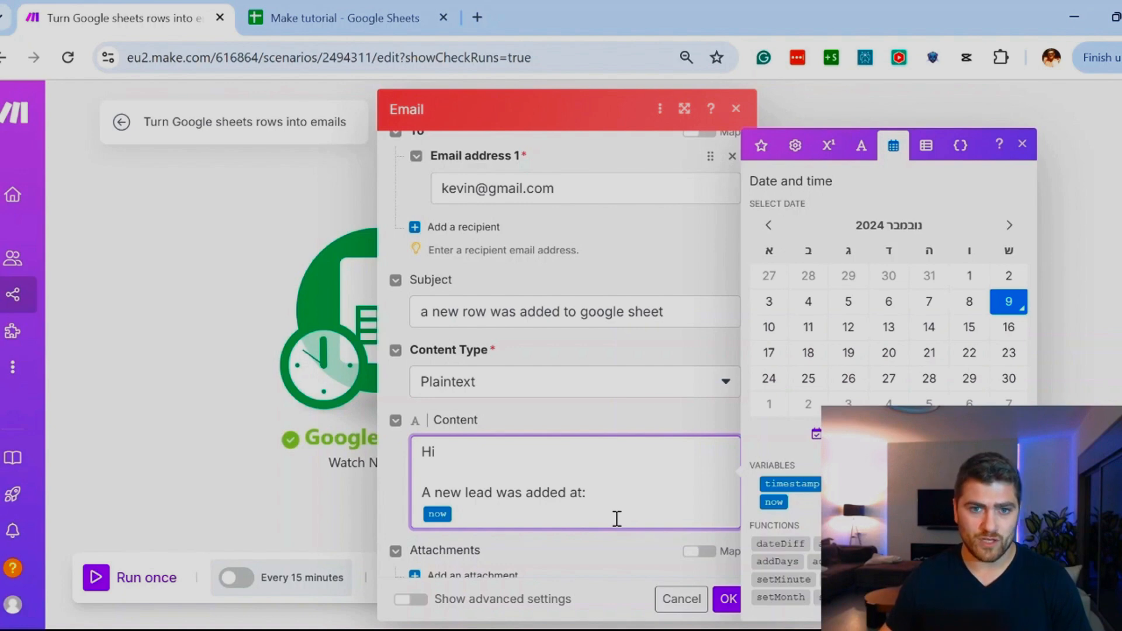
left_click(807, 484)
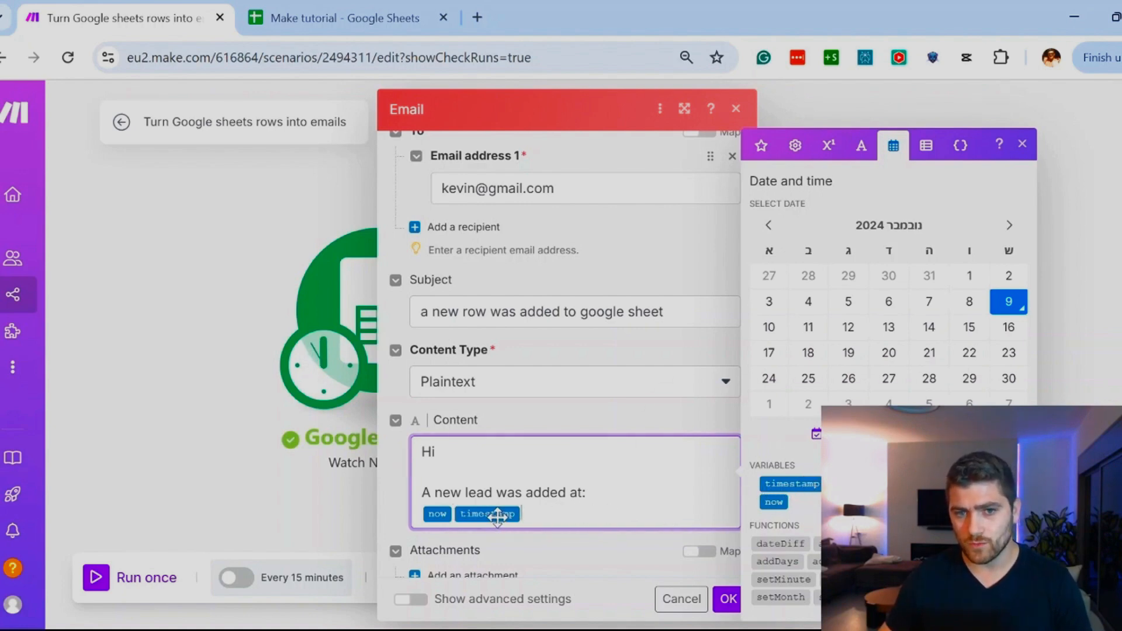
left_click_drag(596, 511, 341, 501)
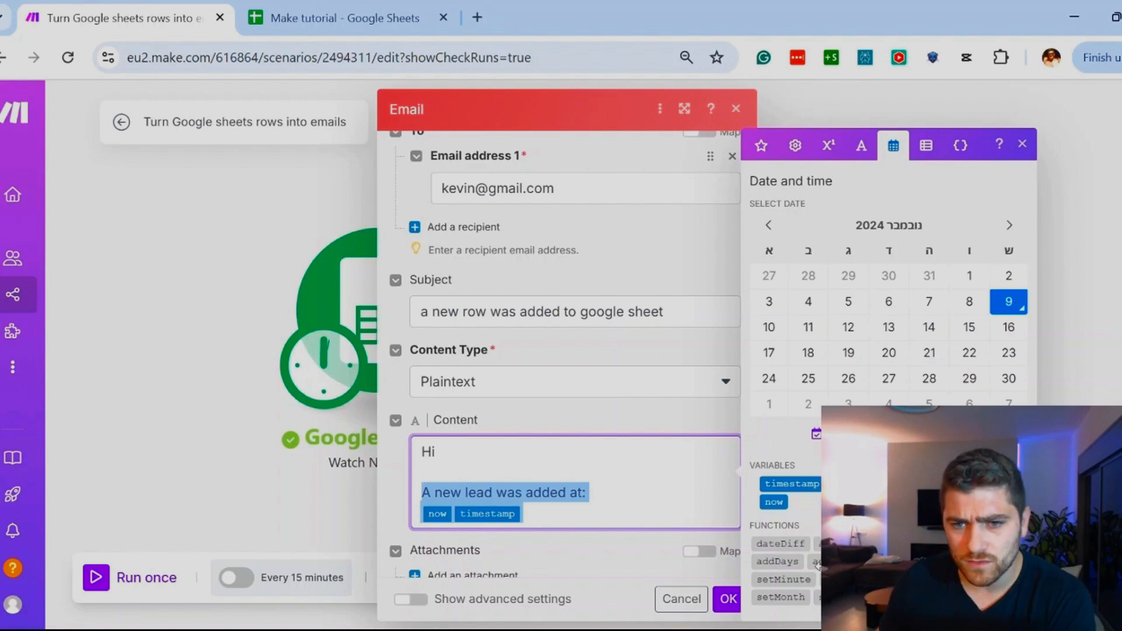
left_click(585, 522)
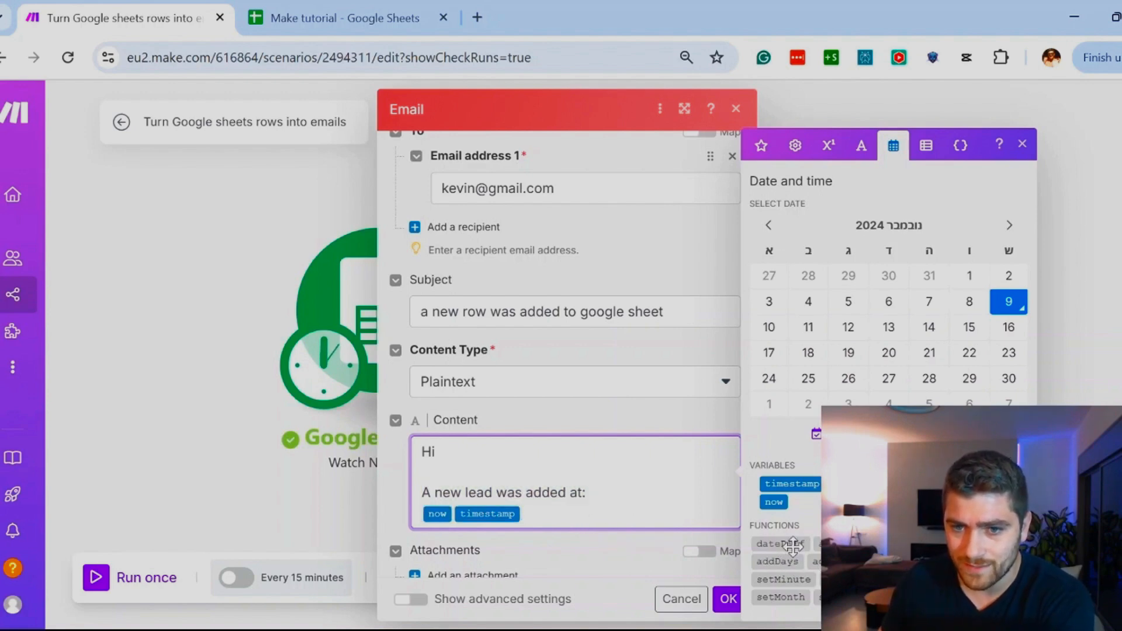
mouse_move(796, 544)
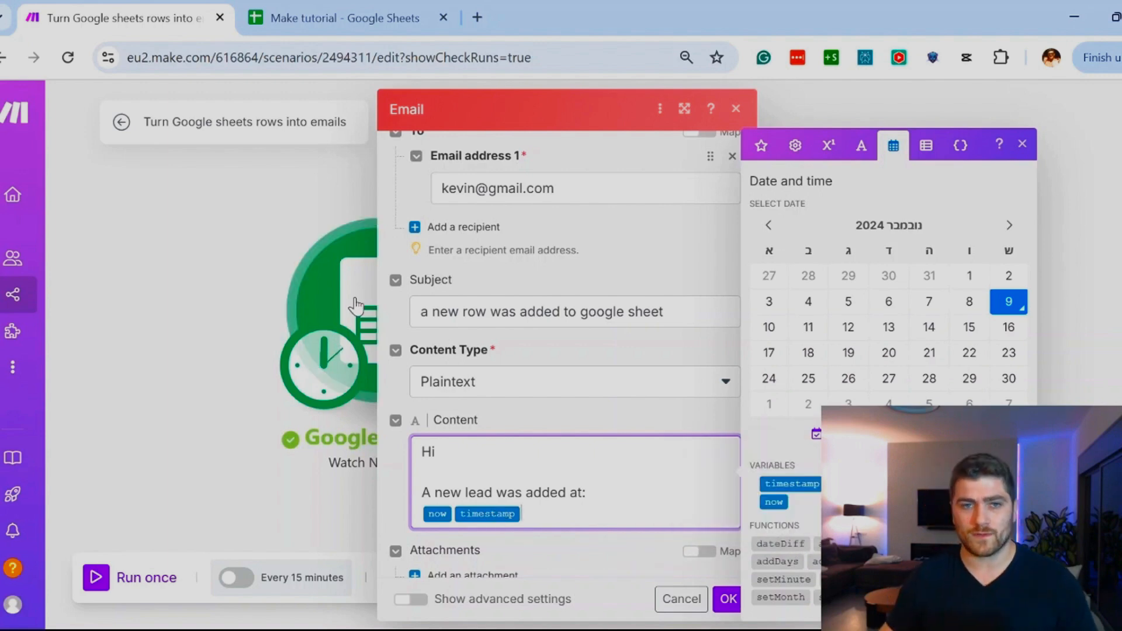
Step: Switch to the Make tutorial spreadsheet in Google Sheets and enter the header "lead Creation" in cell D1
left_click(293, 9)
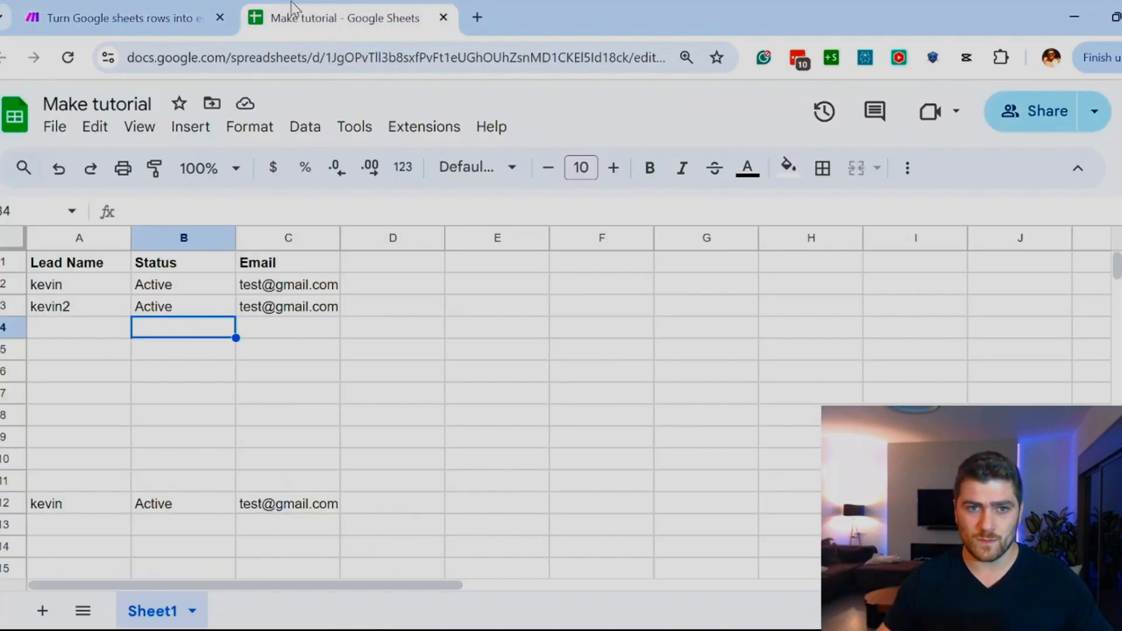
left_click(401, 262)
type("lead Crea")
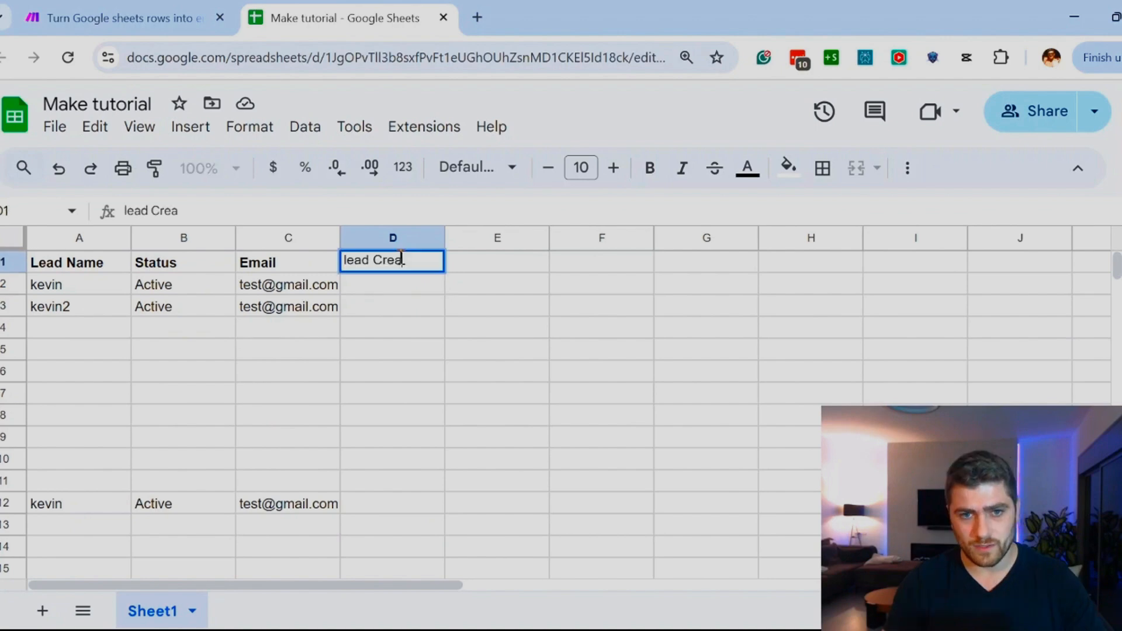
type("tion")
key("Return")
Step: Enter the header "First follow up date" in cell E1
left_click(497, 264)
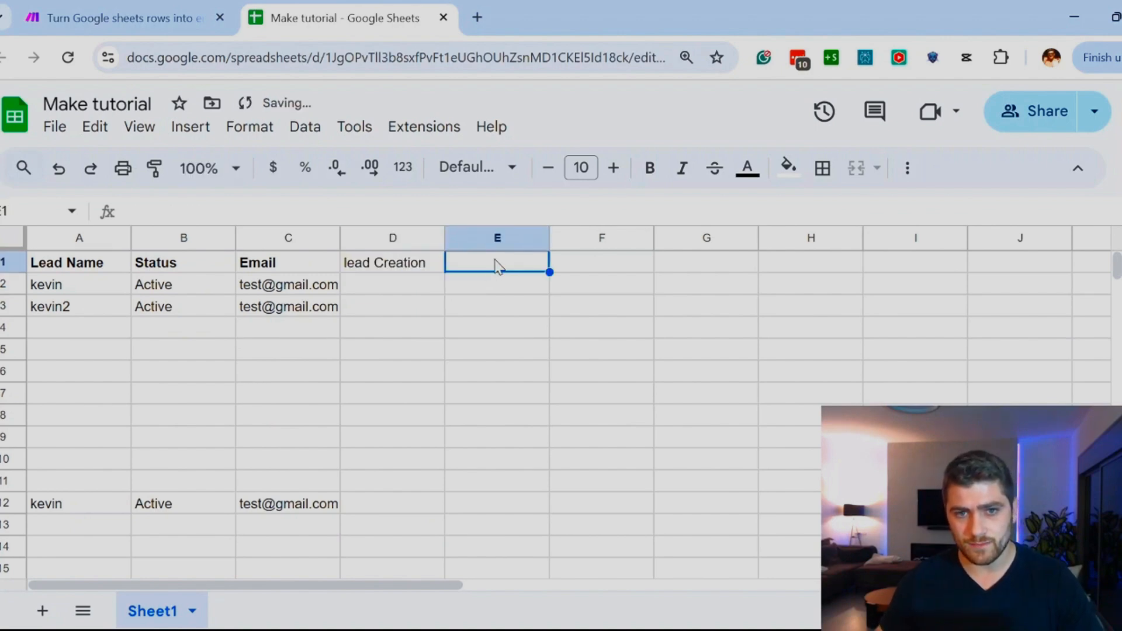
type("First")
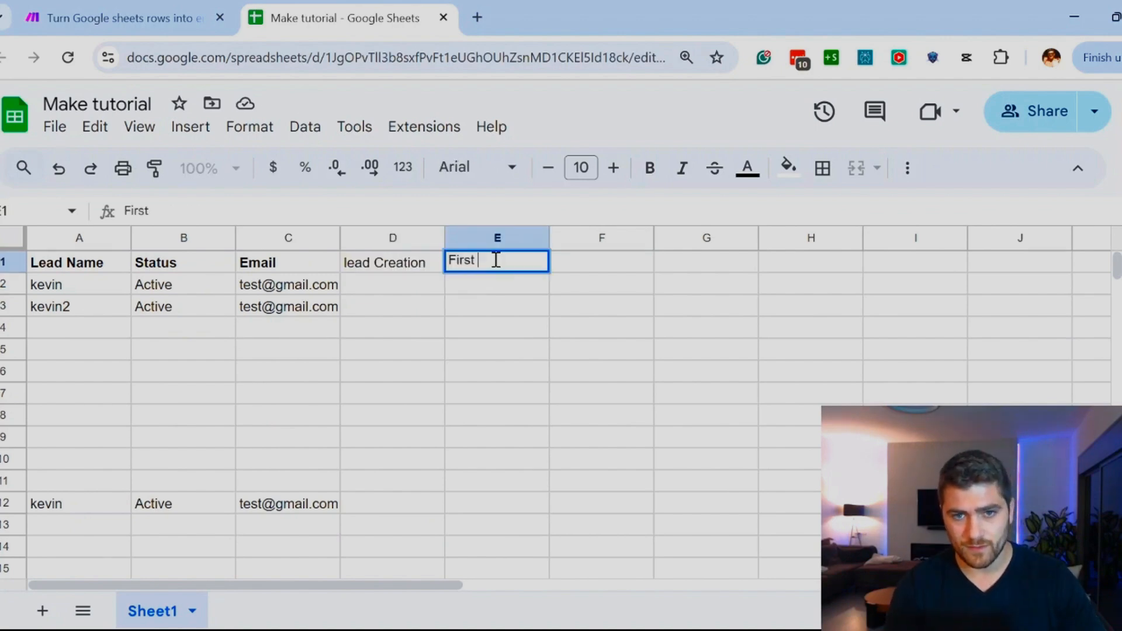
type(" follow up date")
key("Return")
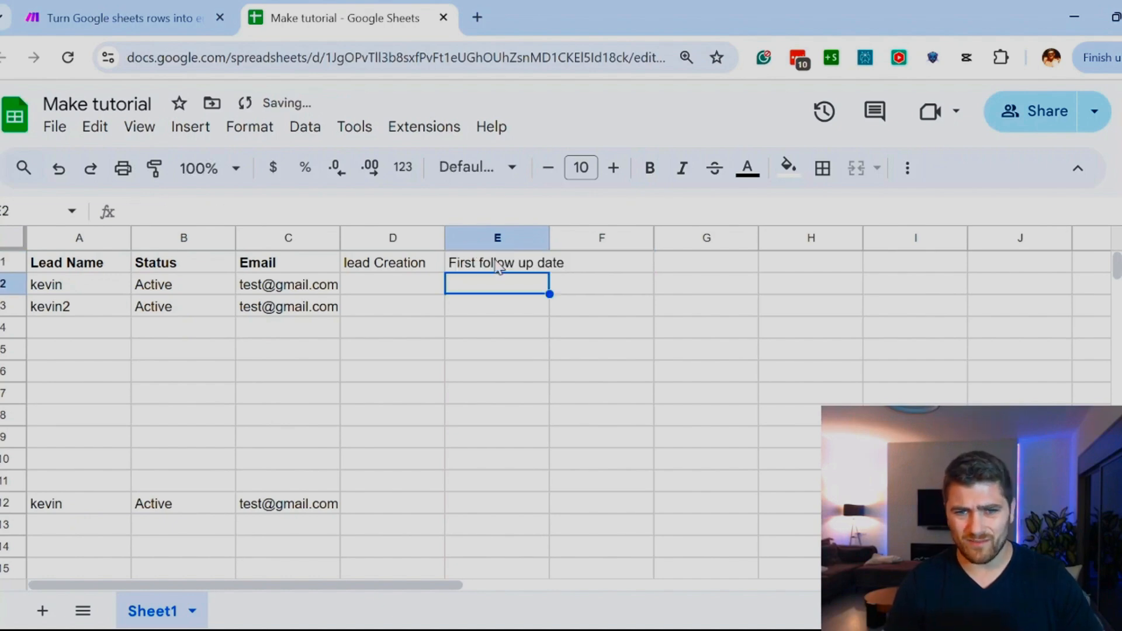
Step: Make the new headers in D1 and E1 bold
left_click(389, 263)
key("shift+Right")
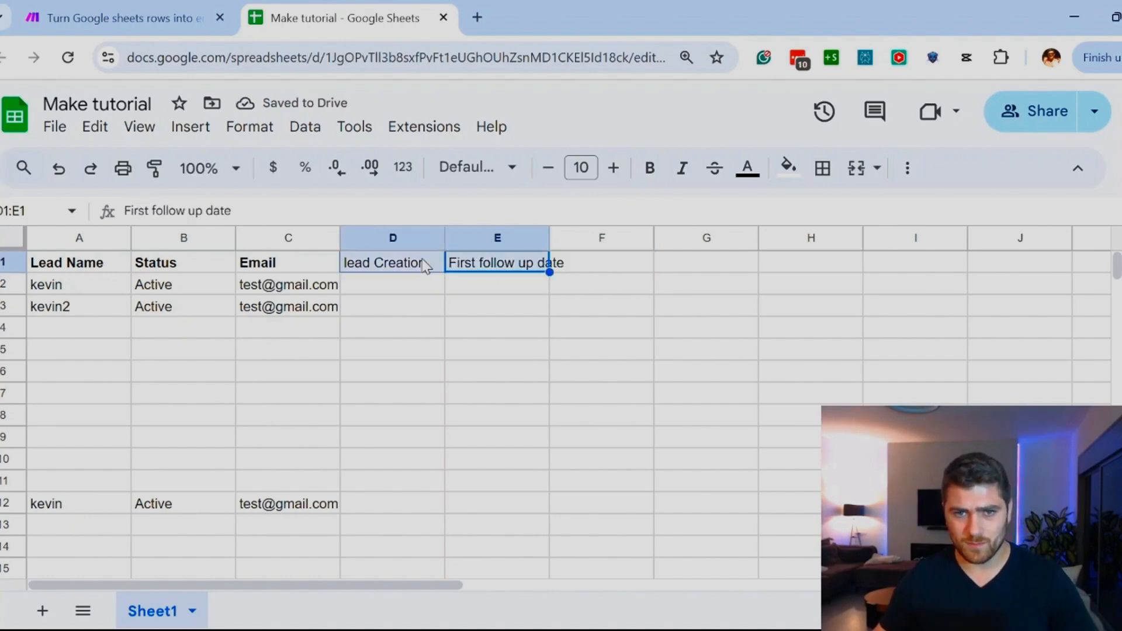
key("ctrl+b")
left_click(425, 298)
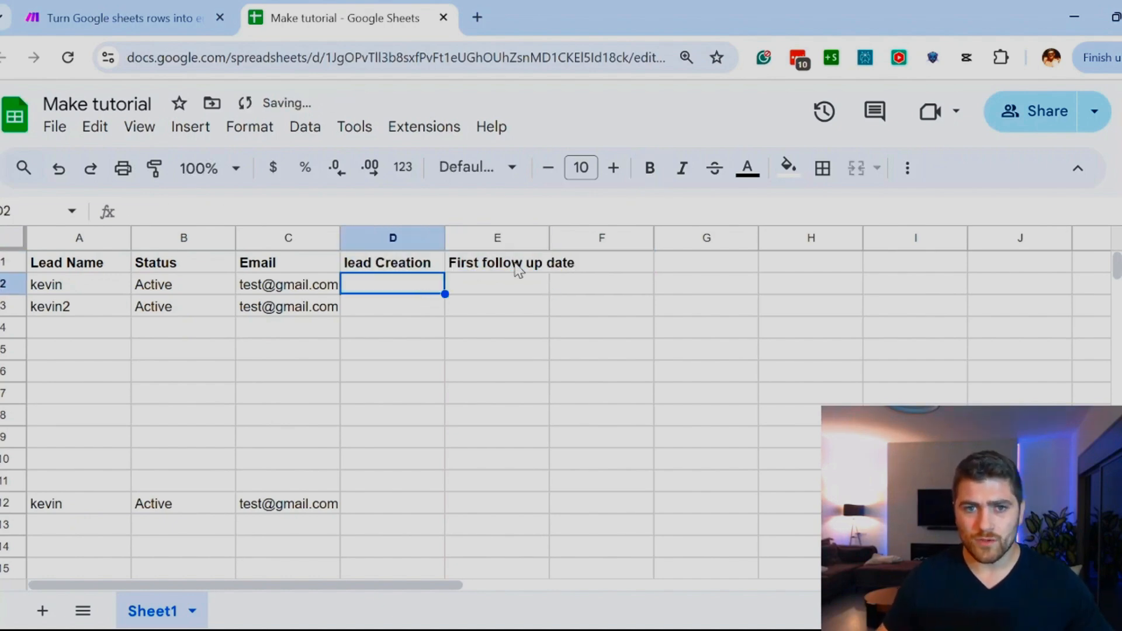
Step: Switch back to the Make scenario and review the function and variable categories for the email content, dismissing the custom variables promotion
left_click(152, 22)
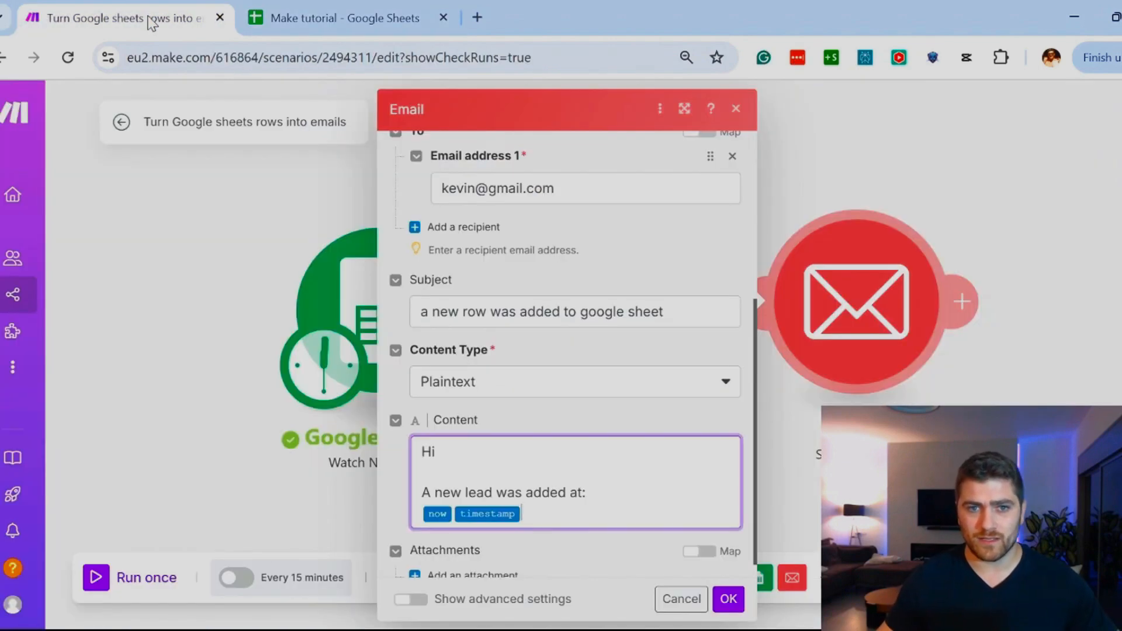
left_click(554, 500)
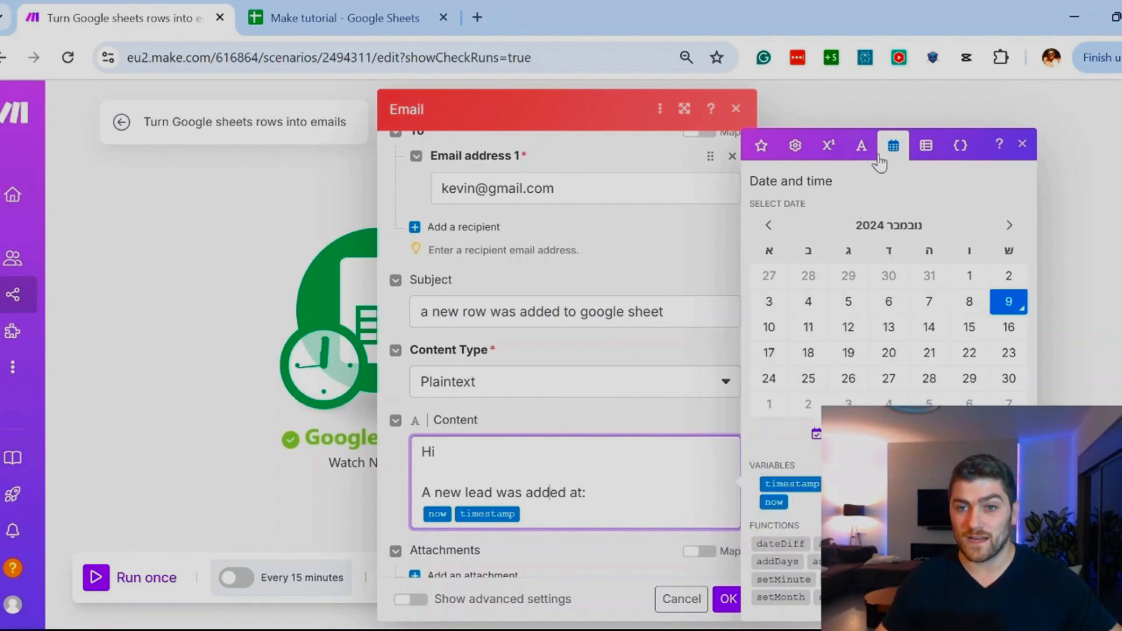
left_click(926, 145)
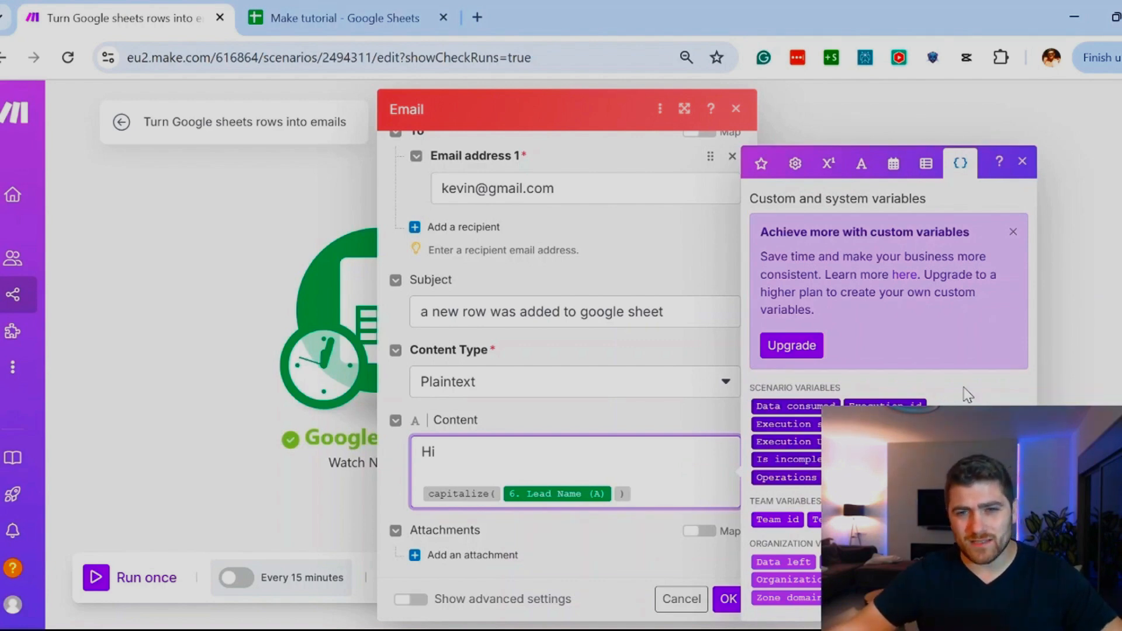
left_click(1013, 232)
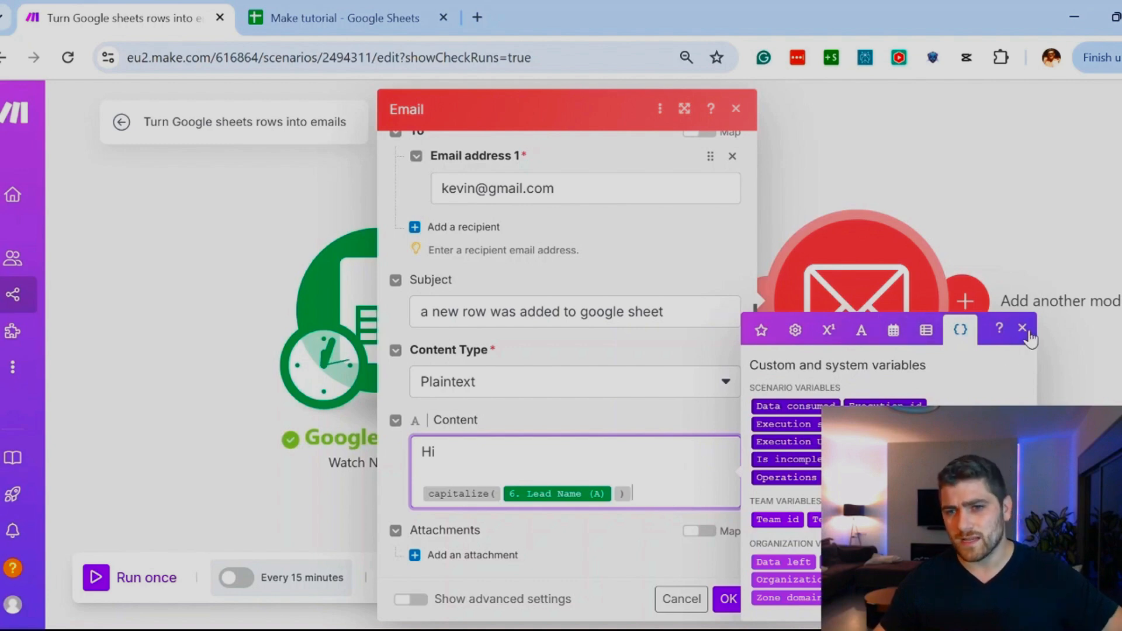
left_click(799, 331)
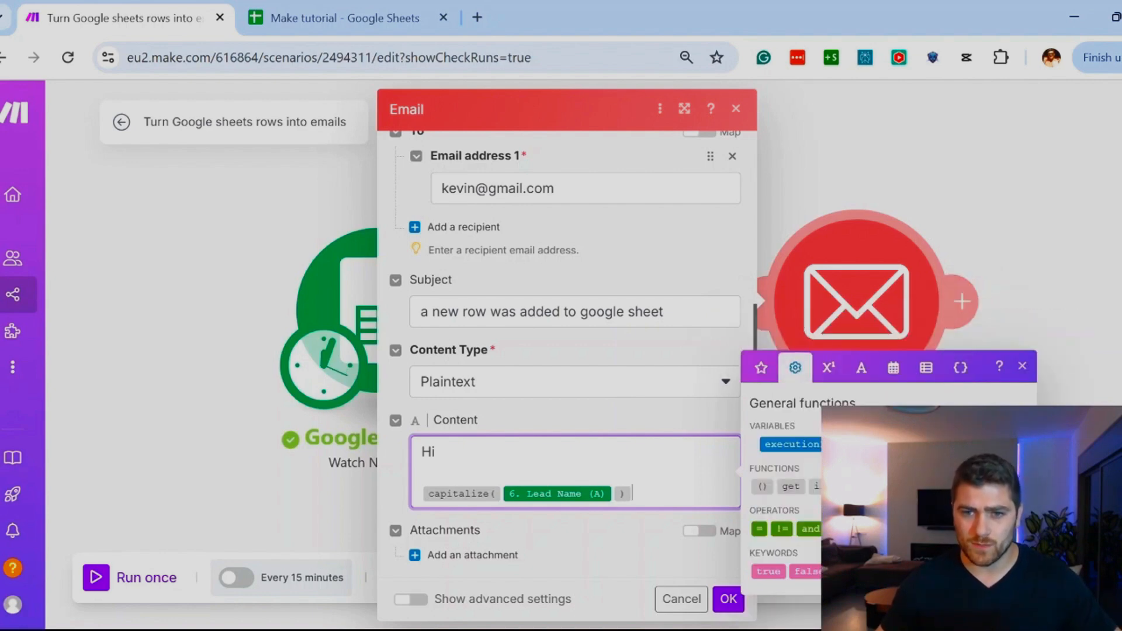